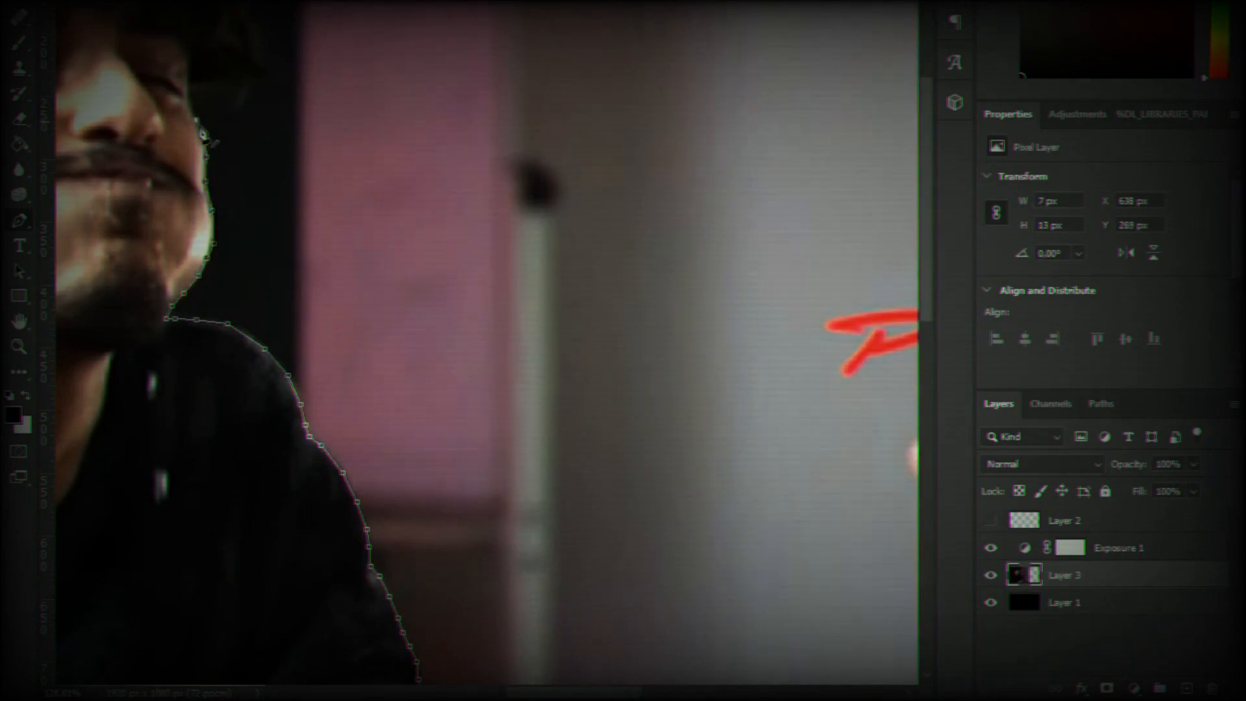
Continue the Pen path around the man's curly hair, from beside his eye over the top and down the back of his head.
left_click(232, 106)
left_click(245, 90)
left_click(256, 47)
left_click(256, 29)
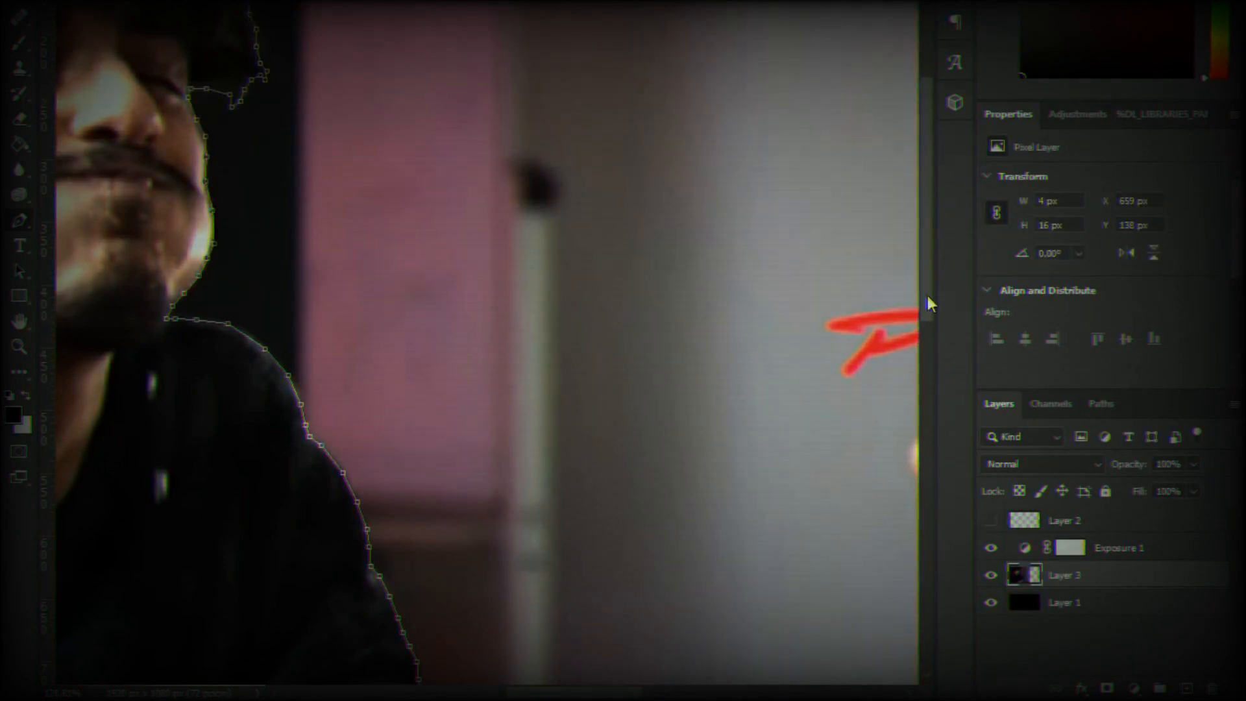
left_click_drag(928, 302, 927, 225)
left_click_drag(575, 691, 512, 691)
left_click(612, 197)
left_click(604, 172)
left_click(568, 125)
left_click(531, 120)
left_click(499, 98)
left_click(460, 78)
left_click(445, 77)
left_click(407, 57)
left_click(370, 78)
left_click(321, 81)
left_click(259, 103)
left_click(233, 119)
left_click(188, 158)
left_click(177, 170)
left_click(167, 185)
left_click(133, 225)
left_click(128, 242)
Extend the path from the back of the man's hair down behind his neck to the sweater collar.
left_click_drag(512, 692, 466, 691)
left_click(388, 291)
left_click(353, 339)
left_click(343, 378)
left_click(424, 481)
left_click(483, 570)
Continue the path from the collar along the outer curve of the man's shoulder.
scroll(487, 579, "down", 7)
left_click(419, 244)
left_click(327, 256)
left_click(263, 279)
left_click(220, 316)
left_click(178, 380)
scroll(182, 364, "down", 5)
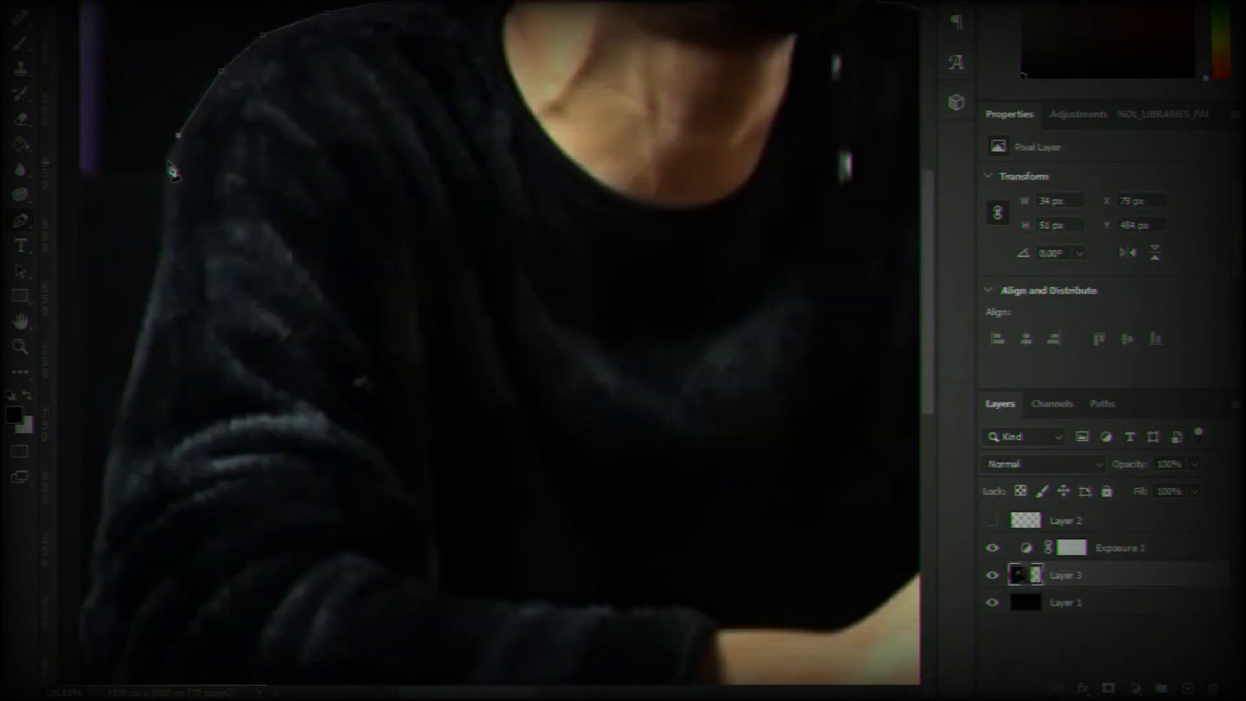
left_click(165, 160)
Trace the path down the outer edge of the sweater sleeve, past the elbow to the table edge.
scroll(169, 165, "left", 5)
left_click(447, 196)
left_click(432, 300)
left_click(412, 370)
left_click(396, 427)
left_click(380, 525)
left_click(372, 565)
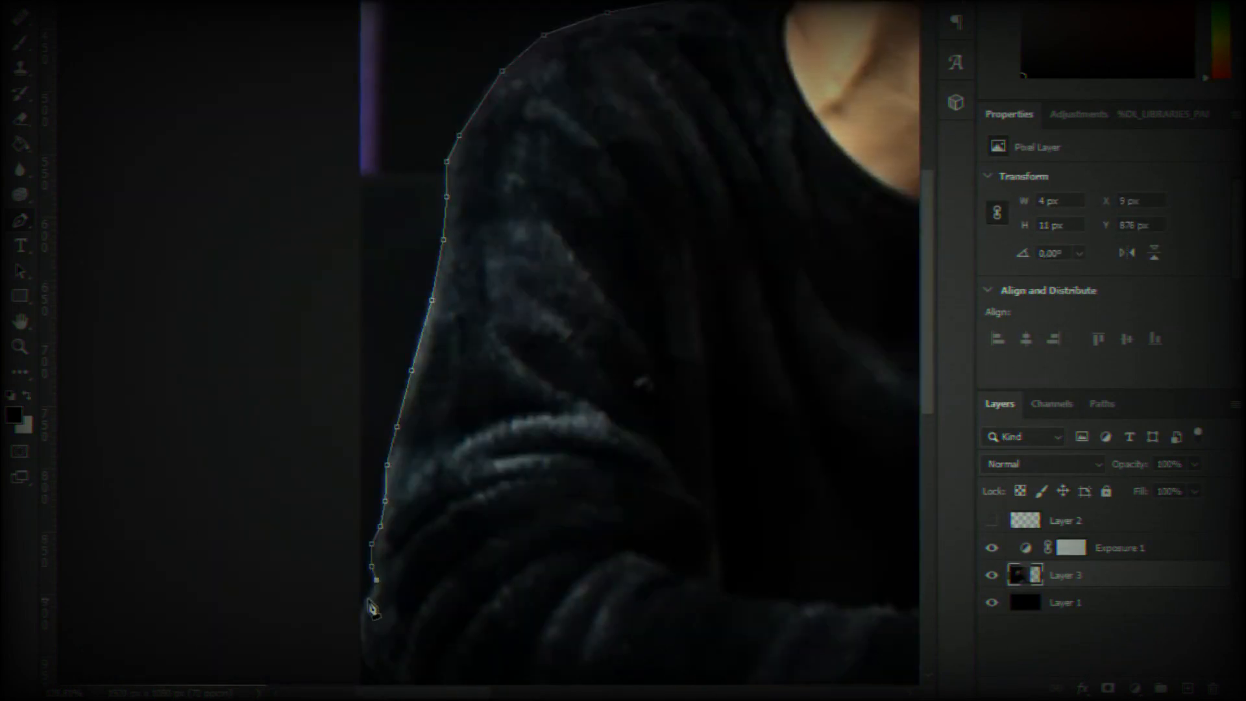
left_click(367, 598)
left_click(345, 637)
scroll(347, 636, "down", 6)
left_click(388, 385)
left_click(422, 451)
left_click(407, 488)
Close the path along the table edge, bottle and hands, and turn it into a selection around the man.
scroll(745, 436, "down", 4)
mouse_move(503, 688)
left_mouse_down()
mouse_move(557, 685)
mouse_move(534, 688)
left_mouse_up()
left_click(251, 417)
left_click(231, 430)
left_click_drag(426, 496, 612, 496)
left_click(801, 490)
scroll(801, 490, "down", 2)
left_click_drag(506, 689, 563, 689)
left_click(671, 368)
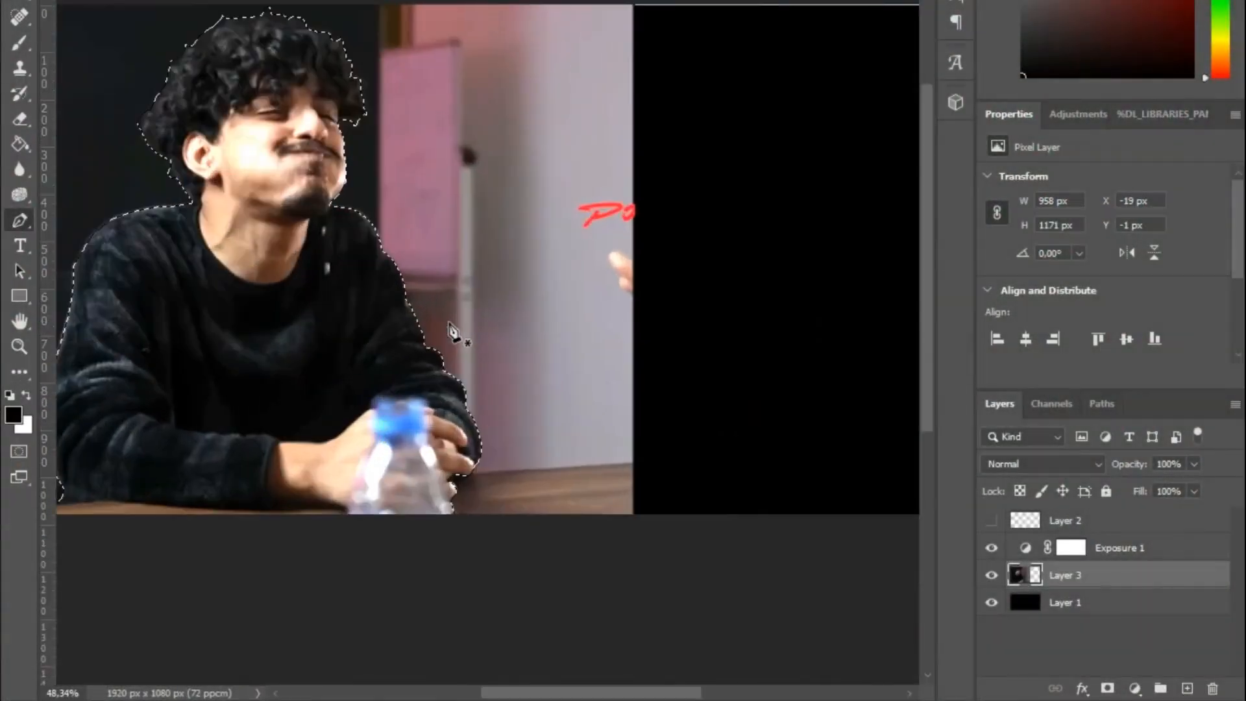
Copy the selected man to a new layer and check the cutout with Layer 3 and Layer 1 temporarily hidden.
key("ctrl+j")
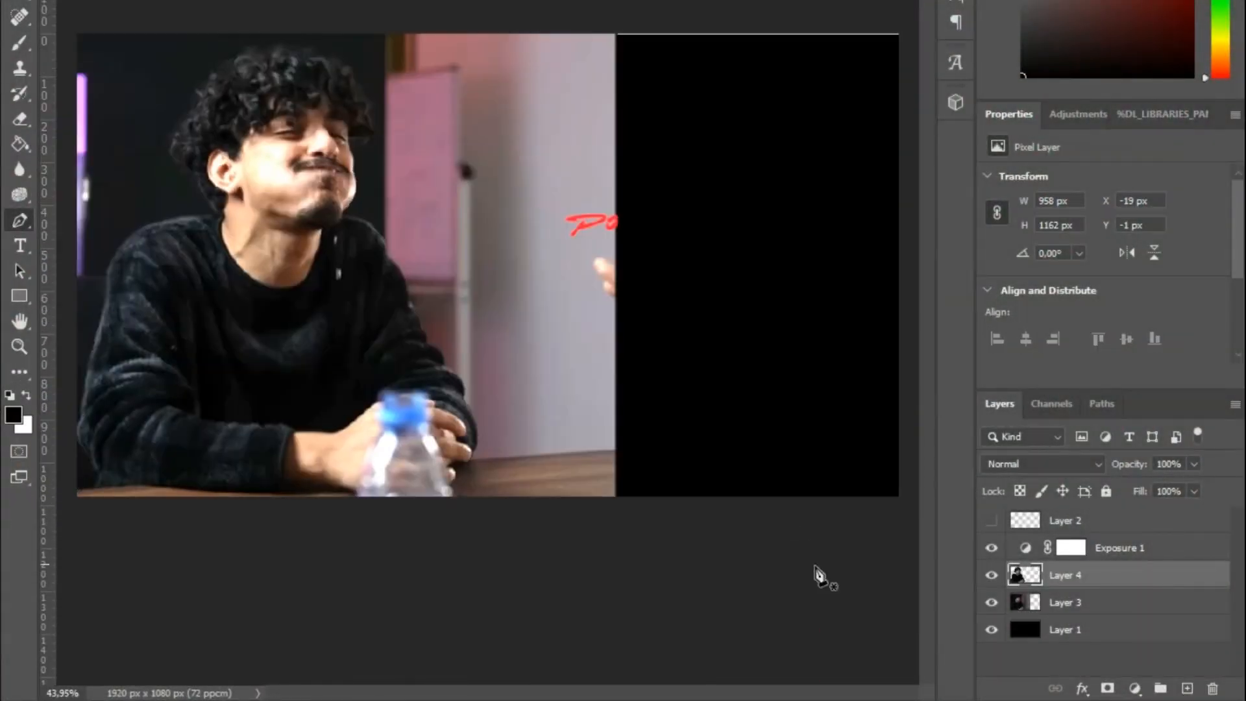
left_click(991, 602)
left_click(991, 630)
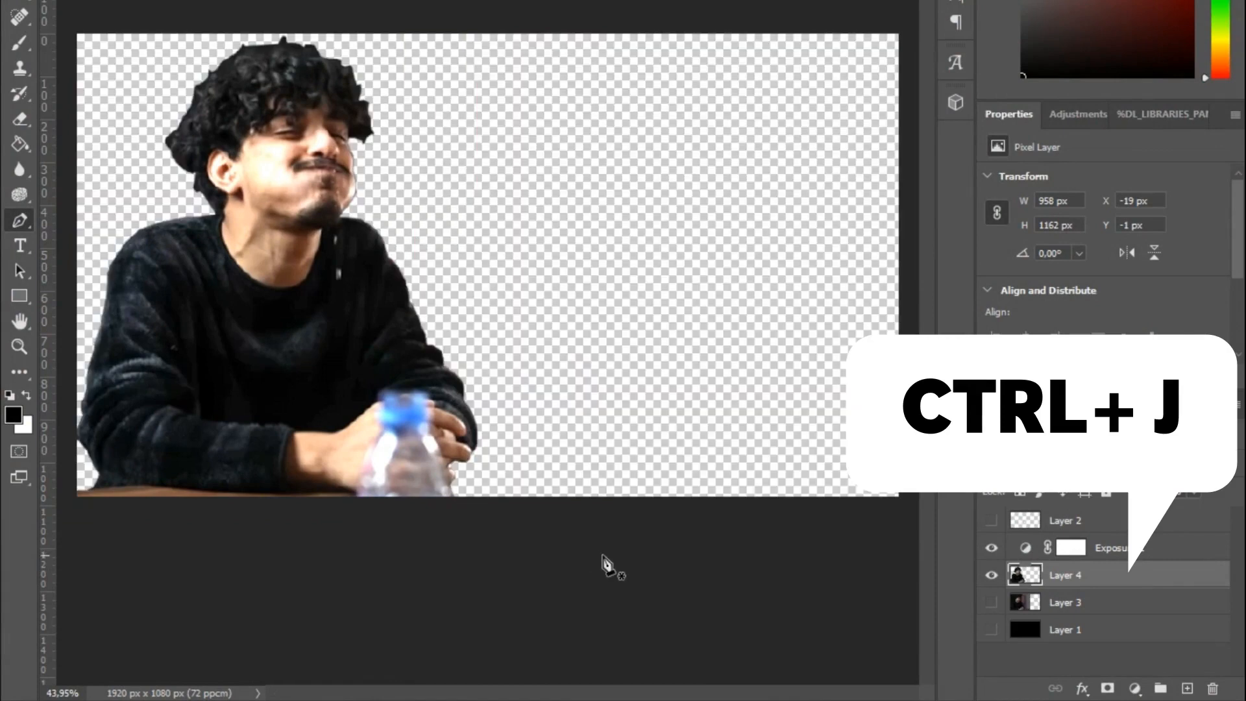
left_click(991, 629)
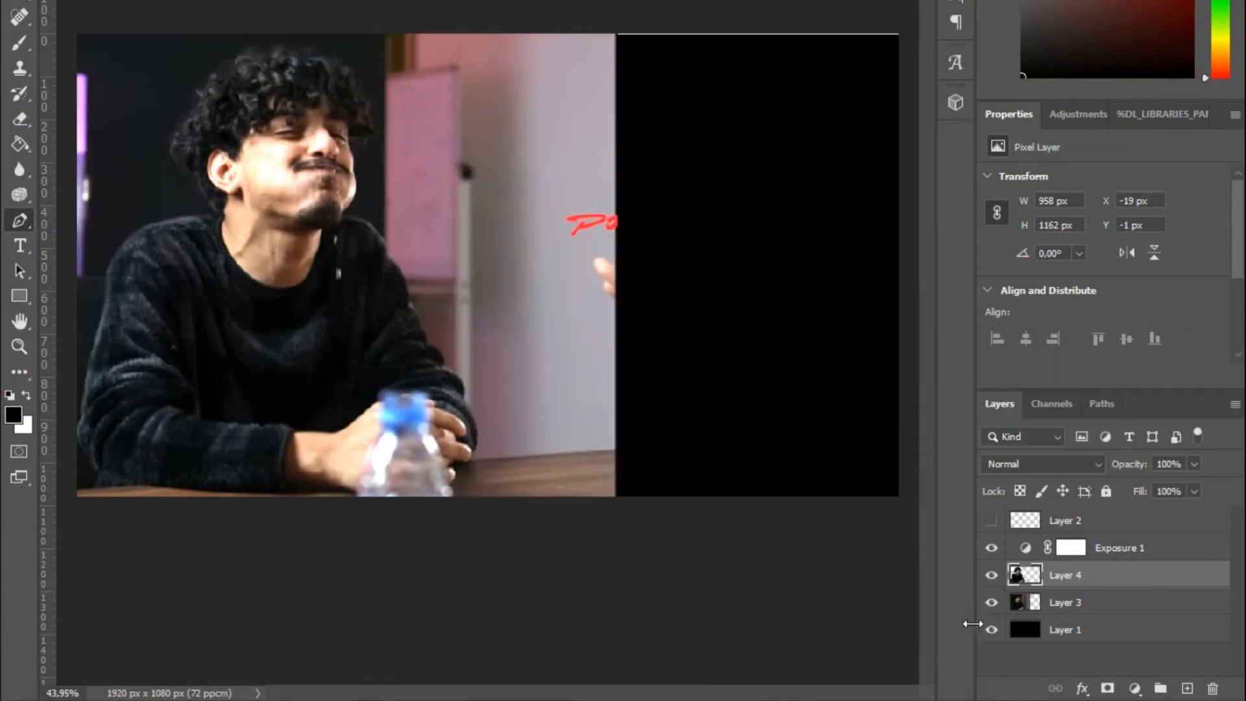
Show the white divider line on Layer 2 and enlarge the black background layer to about 2006 × 1130 px.
scroll(608, 515, "down", 2)
left_click(991, 520)
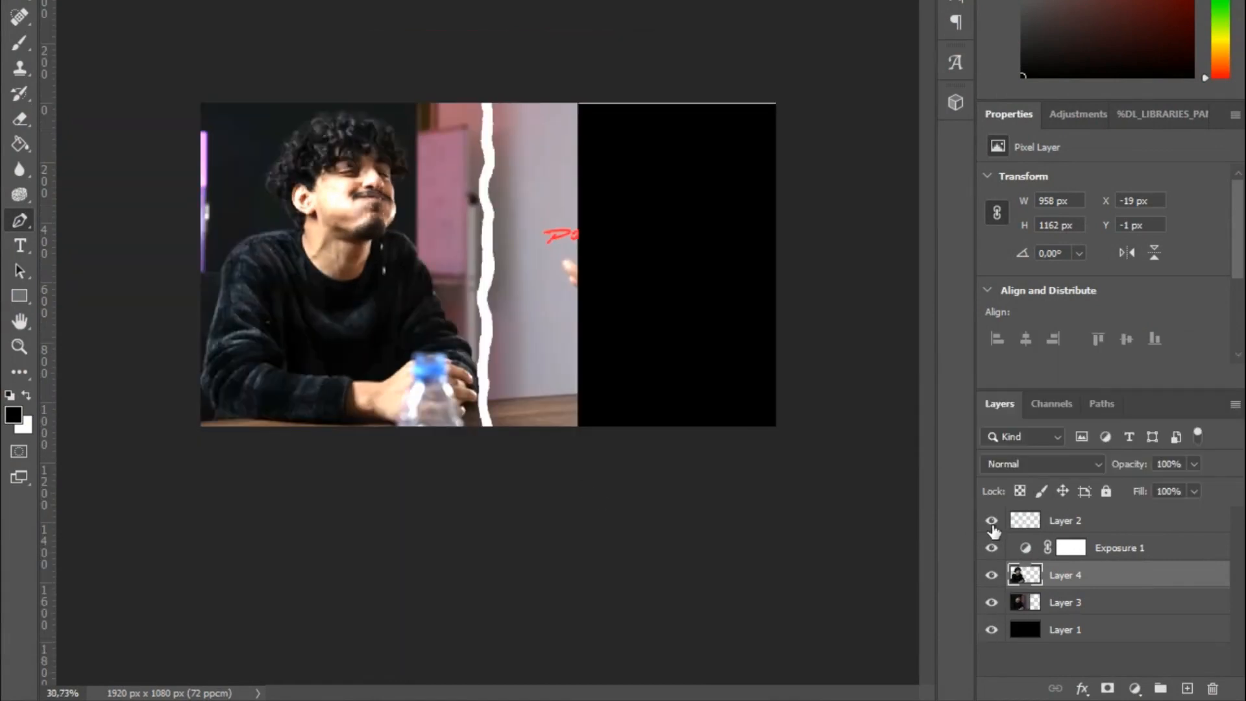
left_click(1111, 631)
key("ctrl+t")
left_click_drag(494, 97, 495, 83)
key("Return")
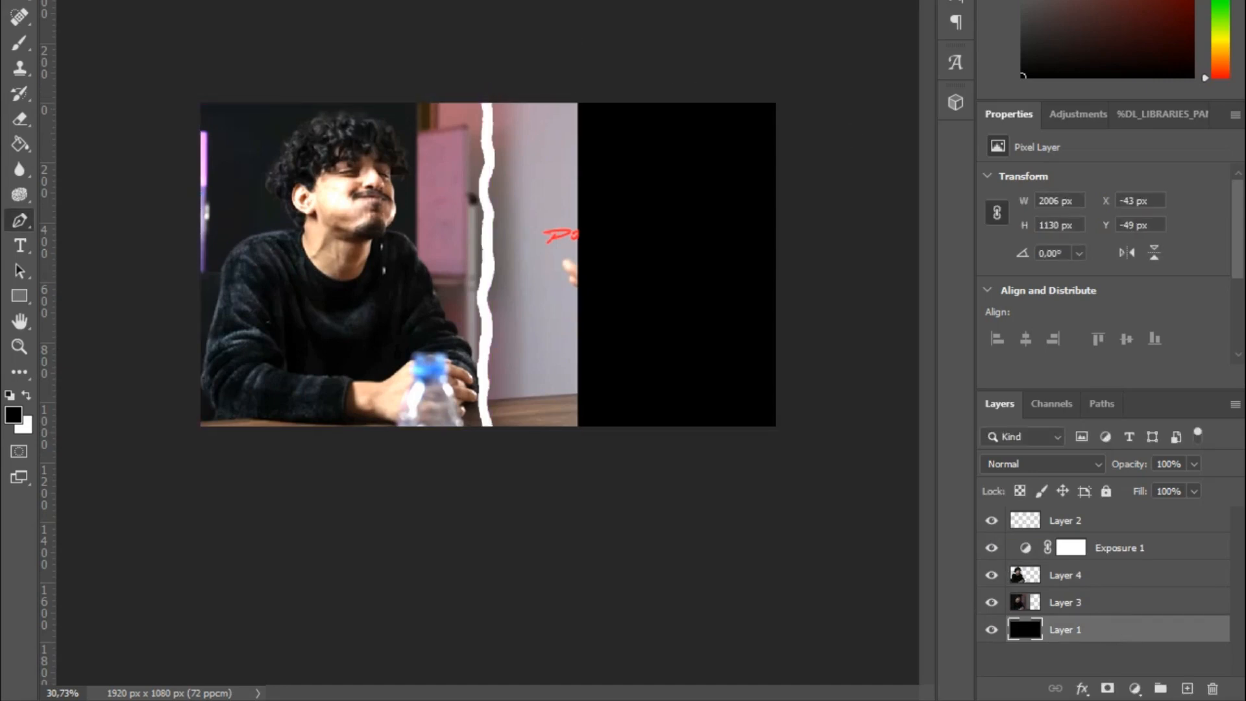
Bring the photo of the man in the black-and-red jersey from the other document into the composition, directly above Layer 4.
key("ctrl+Tab")
scroll(588, 230, "down", 5)
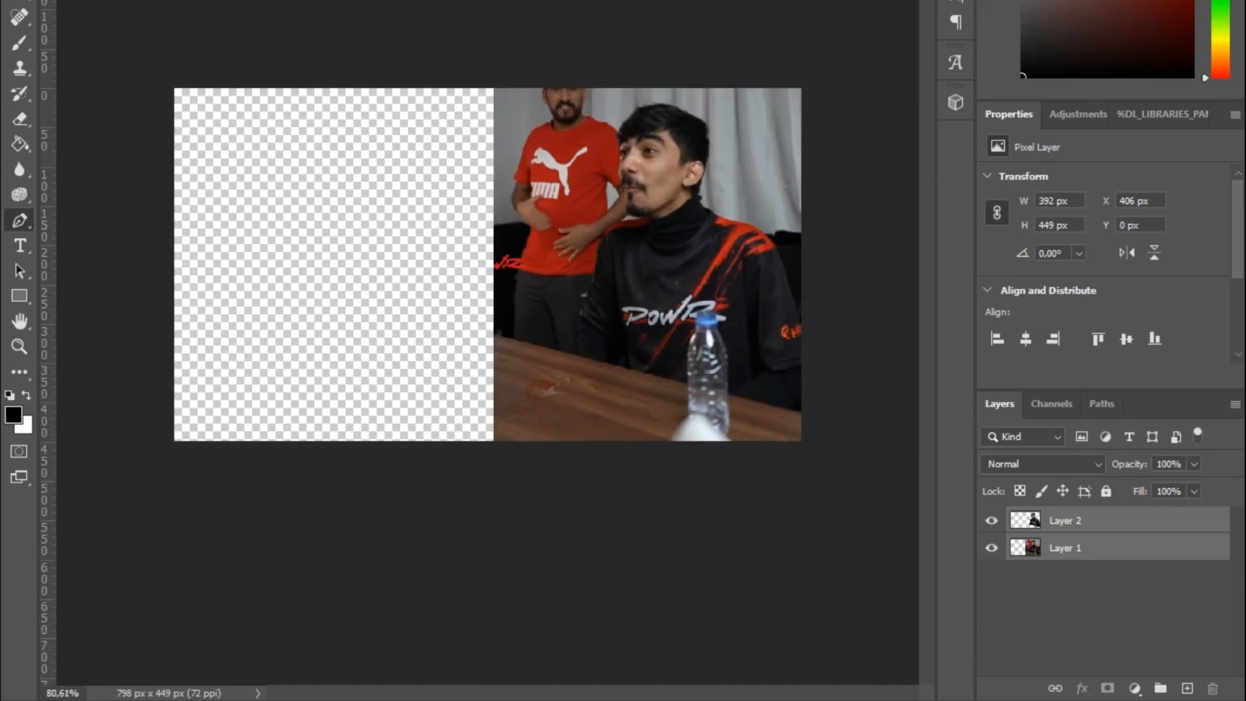
left_click(1093, 523)
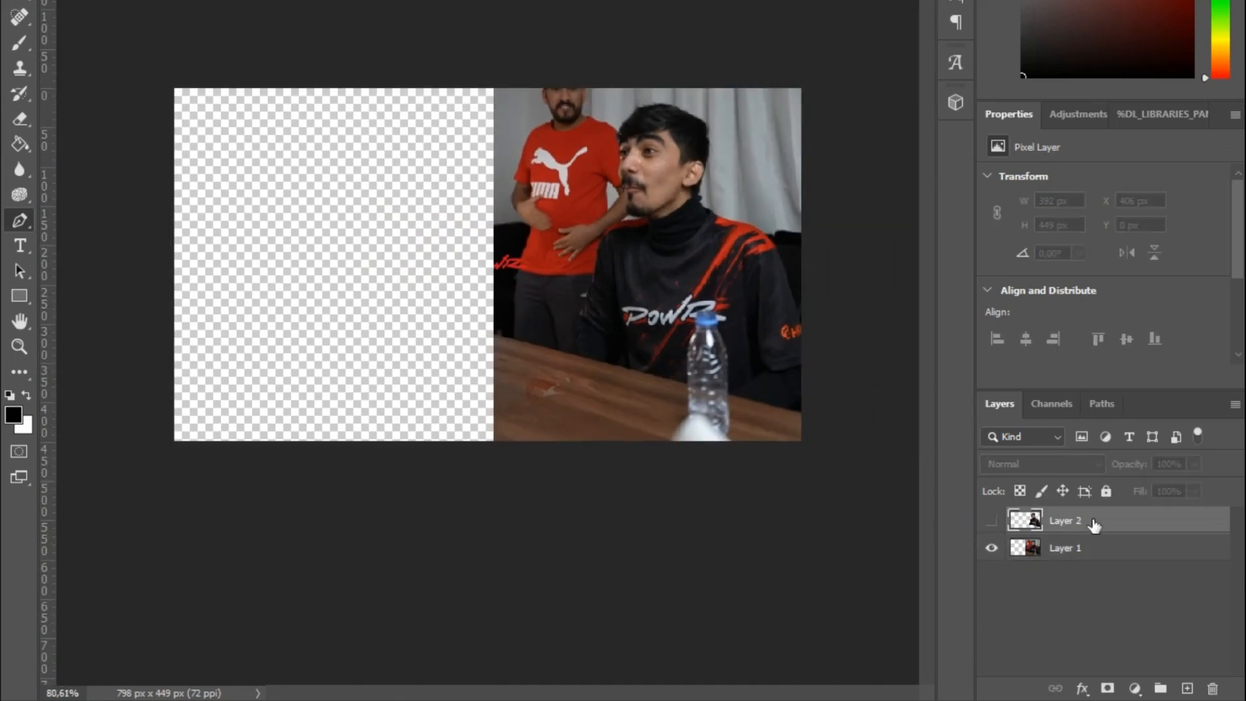
key("ctrl+e")
key("v")
left_click_drag(532, 224, 593, 201)
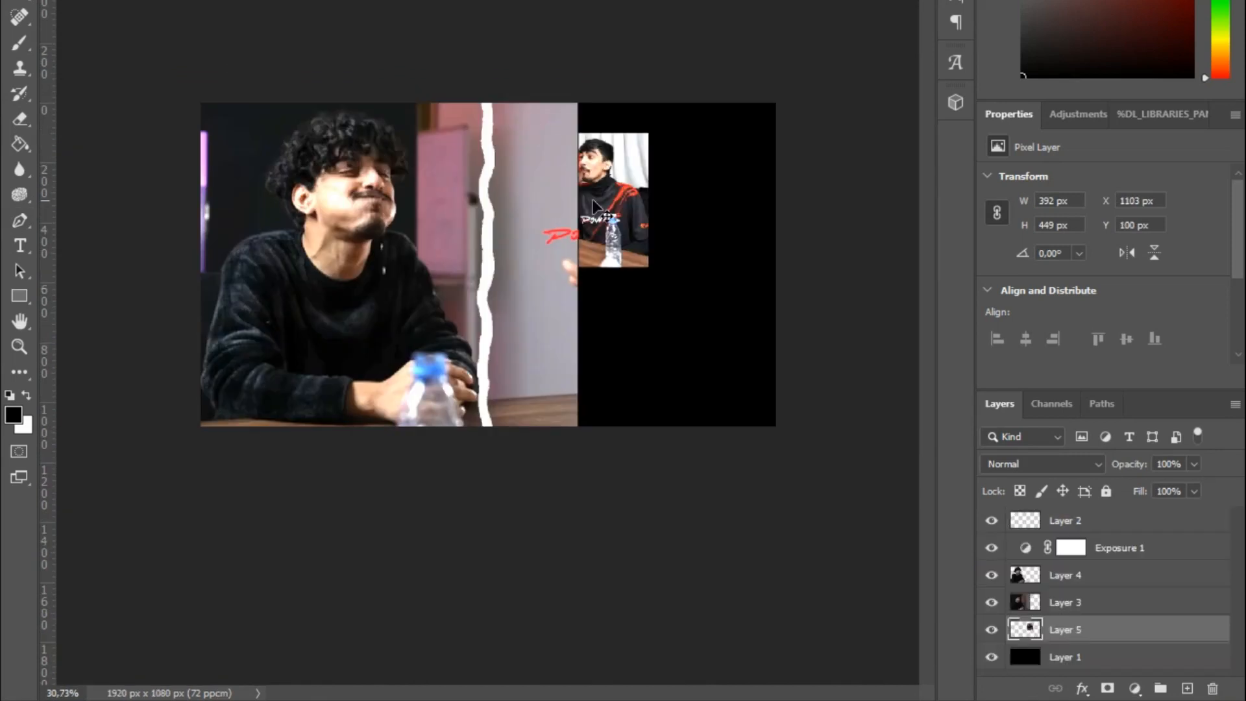
left_click_drag(1125, 636, 1071, 573)
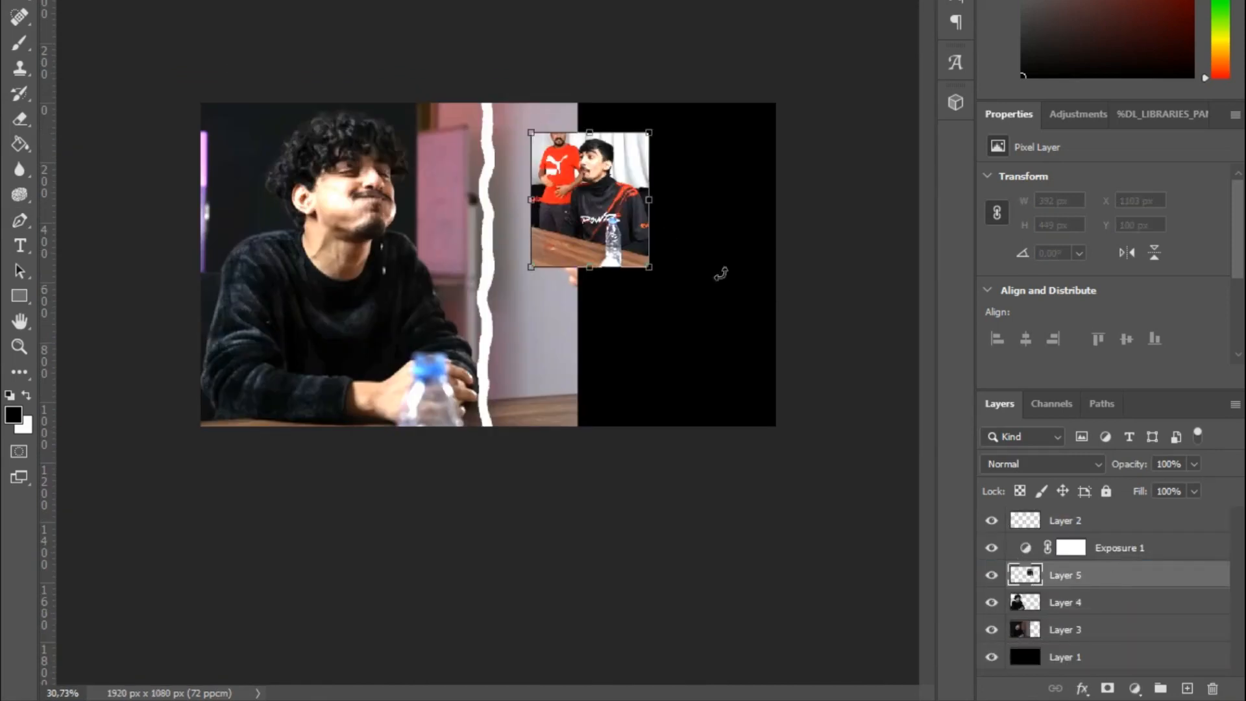
Scale the jersey photo to about 1230 × 1408 px over the canvas's right half, and delete the Exposure 1 adjustment layer.
left_click_drag(591, 262, 571, 473)
left_click_drag(590, 132, 589, 103)
left_click_drag(632, 198, 668, 205)
left_click_drag(627, 103, 628, 82)
left_click_drag(701, 224, 691, 260)
left_click_drag(618, 113, 616, 88)
key("Return")
left_click_drag(1192, 551, 1212, 688)
Enlarge the jersey photo slightly to about 1256 × 1438 px and reposition it at X 748, Y -60 px.
scroll(632, 383, "up", 2)
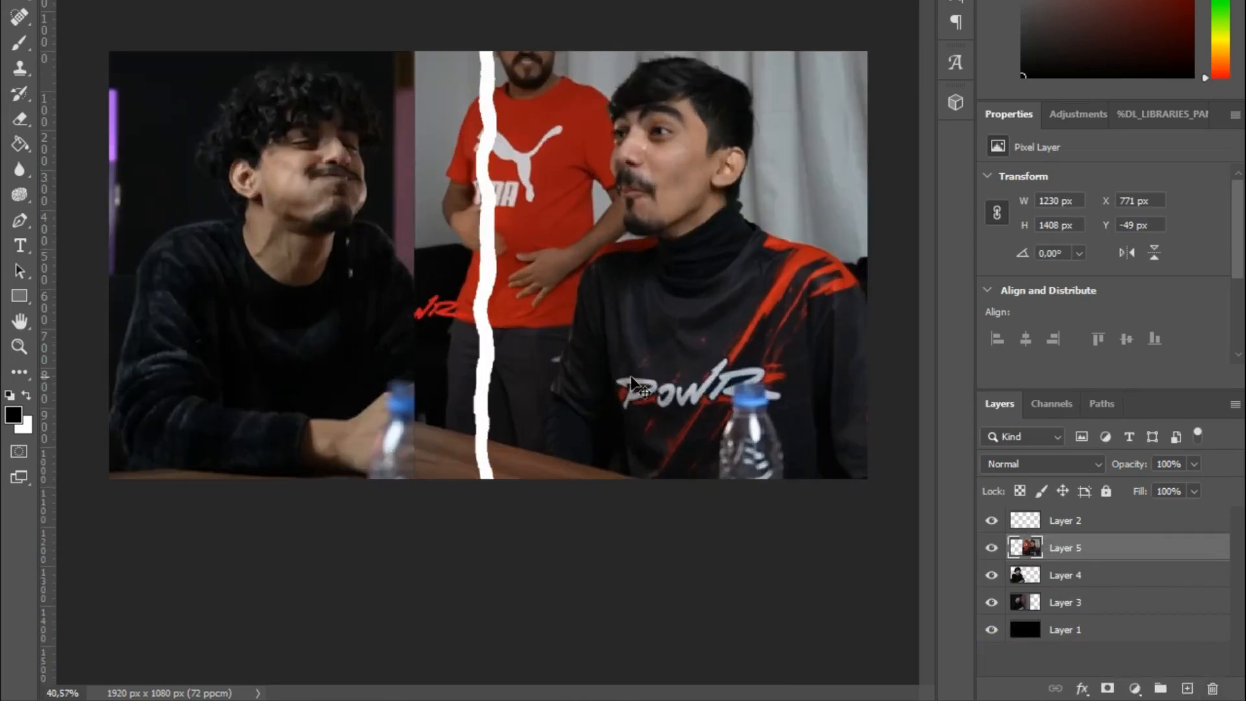
scroll(633, 383, "down", 4)
scroll(635, 387, "up", 6)
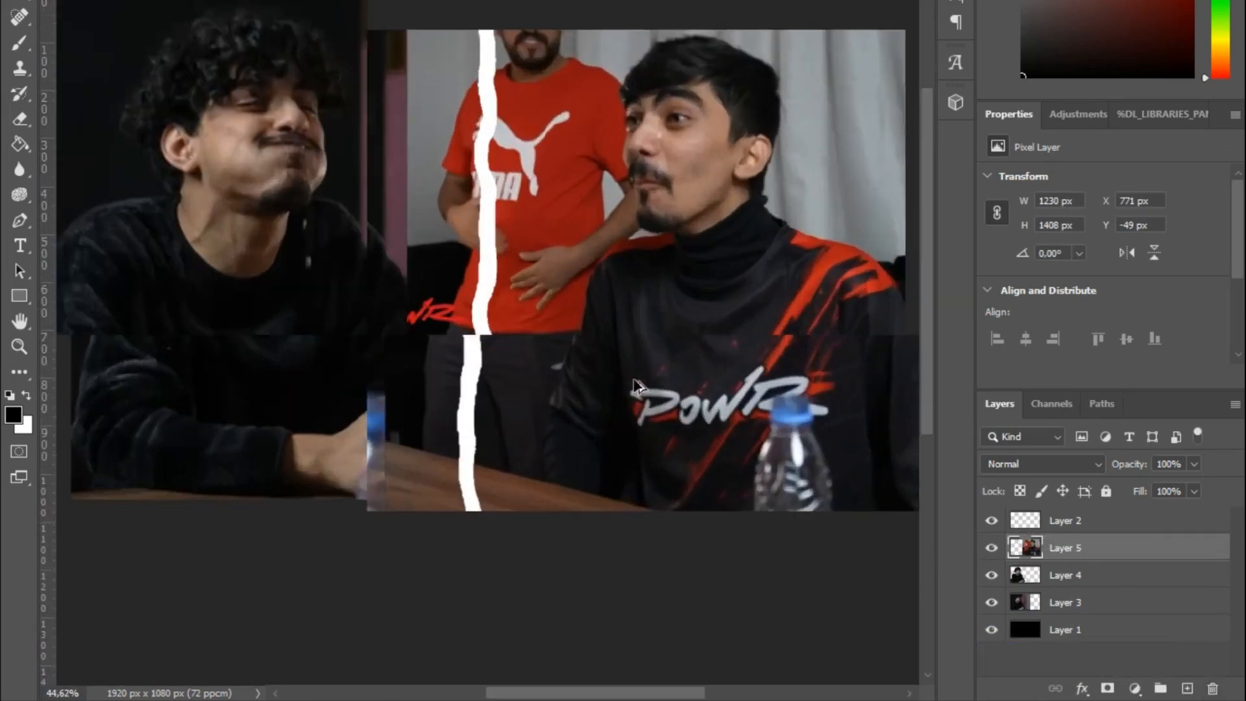
key("ctrl+t")
left_click_drag(698, 102, 694, 139)
left_click_drag(673, 7, 673, 0)
scroll(649, 179, "down", 4)
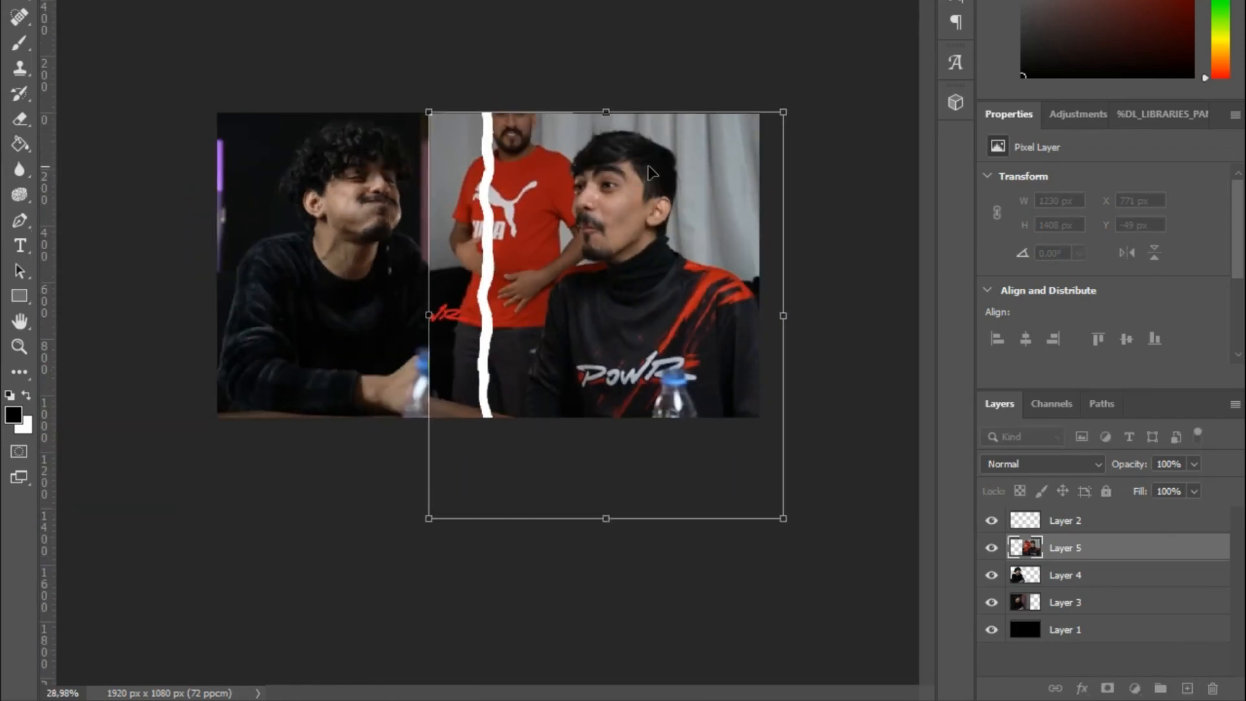
key("Up")
key("Up")
key("Up")
key("Up")
key("Up")
key("Up")
key("Up")
key("Up")
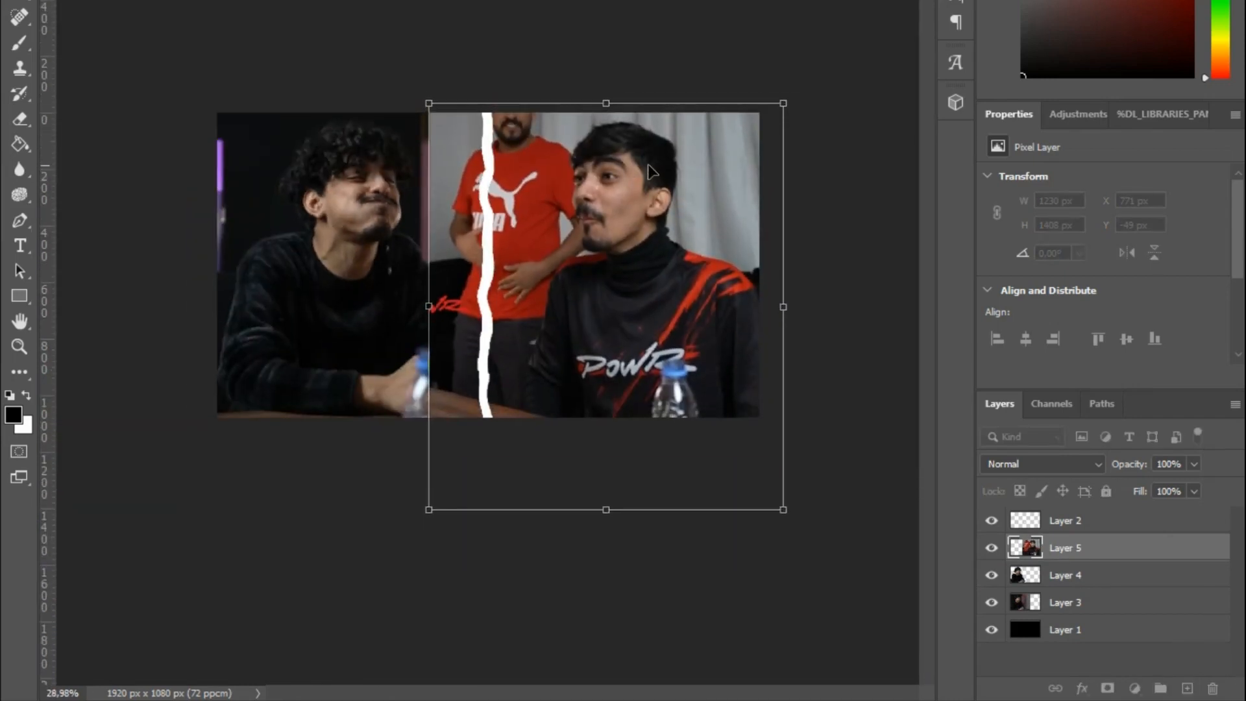
key("Up")
key("Up")
key("Up")
key("Up")
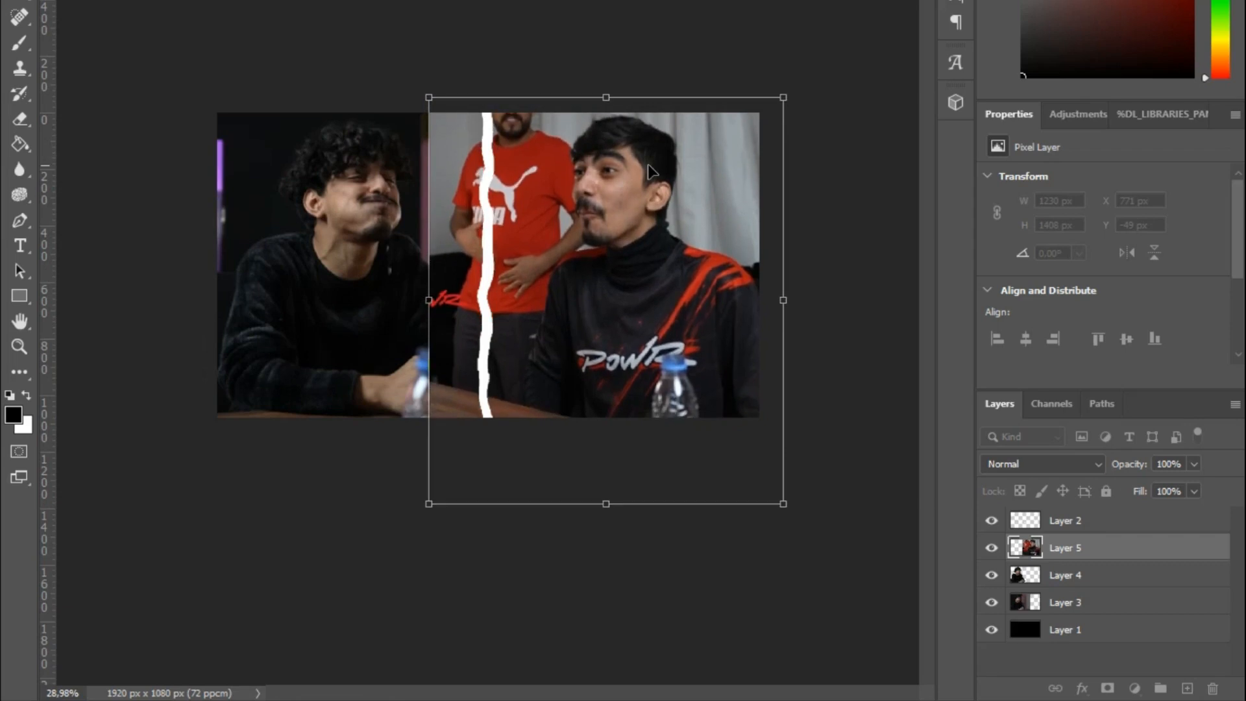
key("Return")
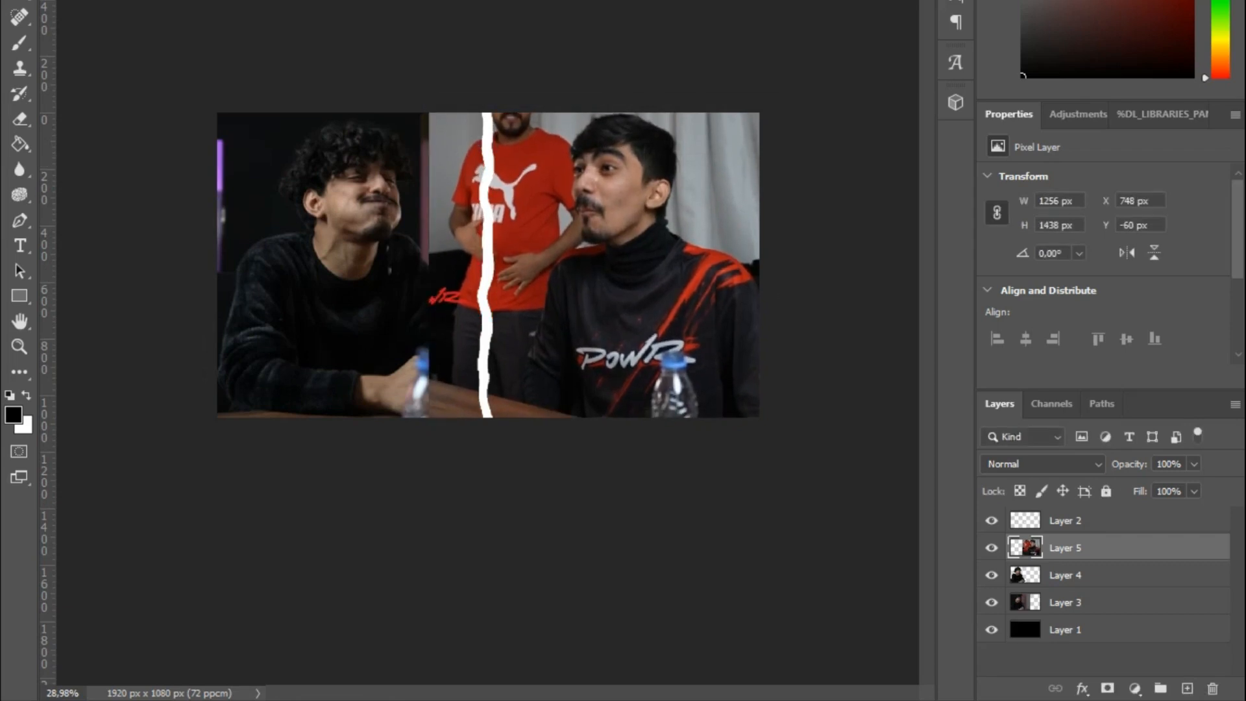
Start a Pen path at the jersey sleeve by the photo's right edge and trace over the shoulder to the turtleneck.
scroll(843, 188, "up", 1)
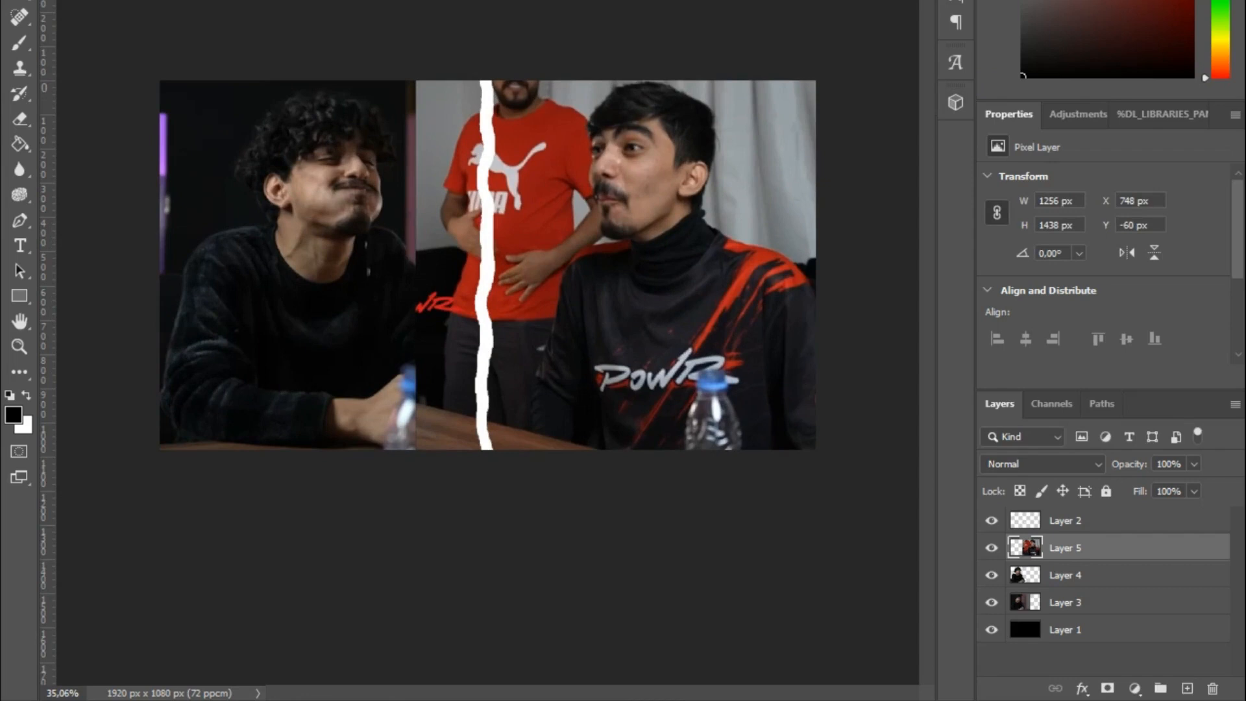
left_click(18, 220)
scroll(784, 512, "up", 2)
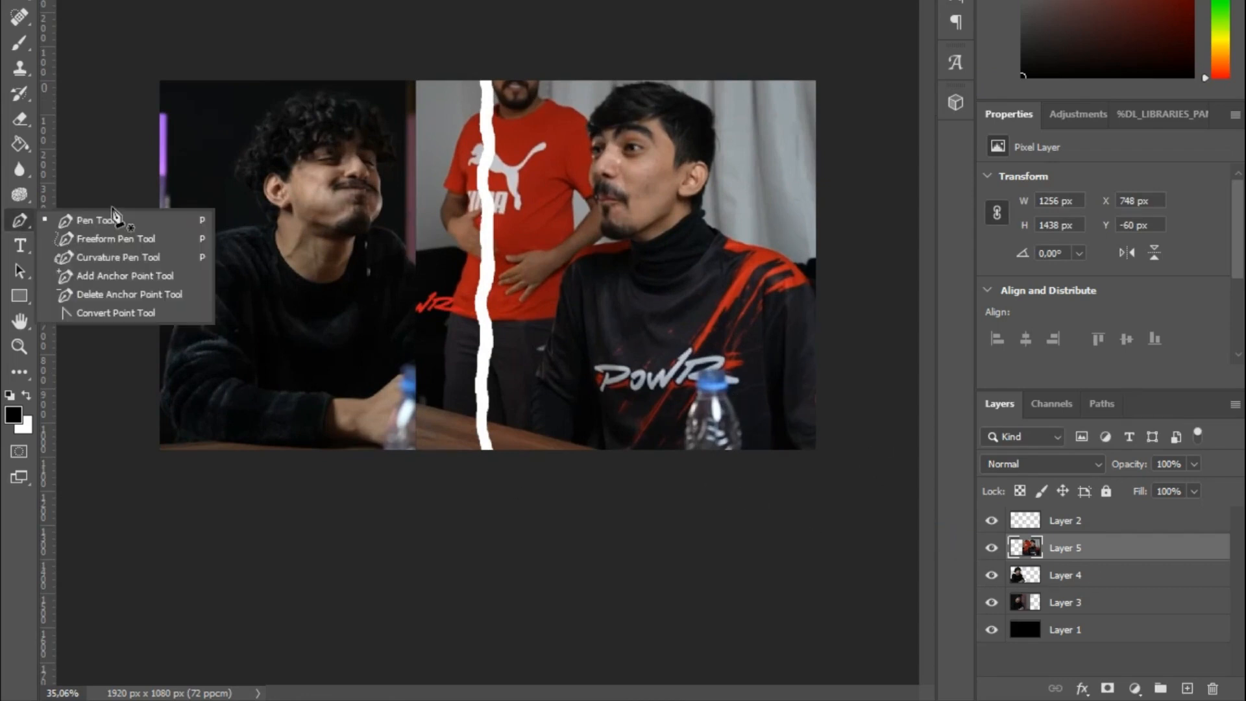
left_click(17, 218)
scroll(819, 593, "up", 3)
left_click_drag(931, 335, 932, 170)
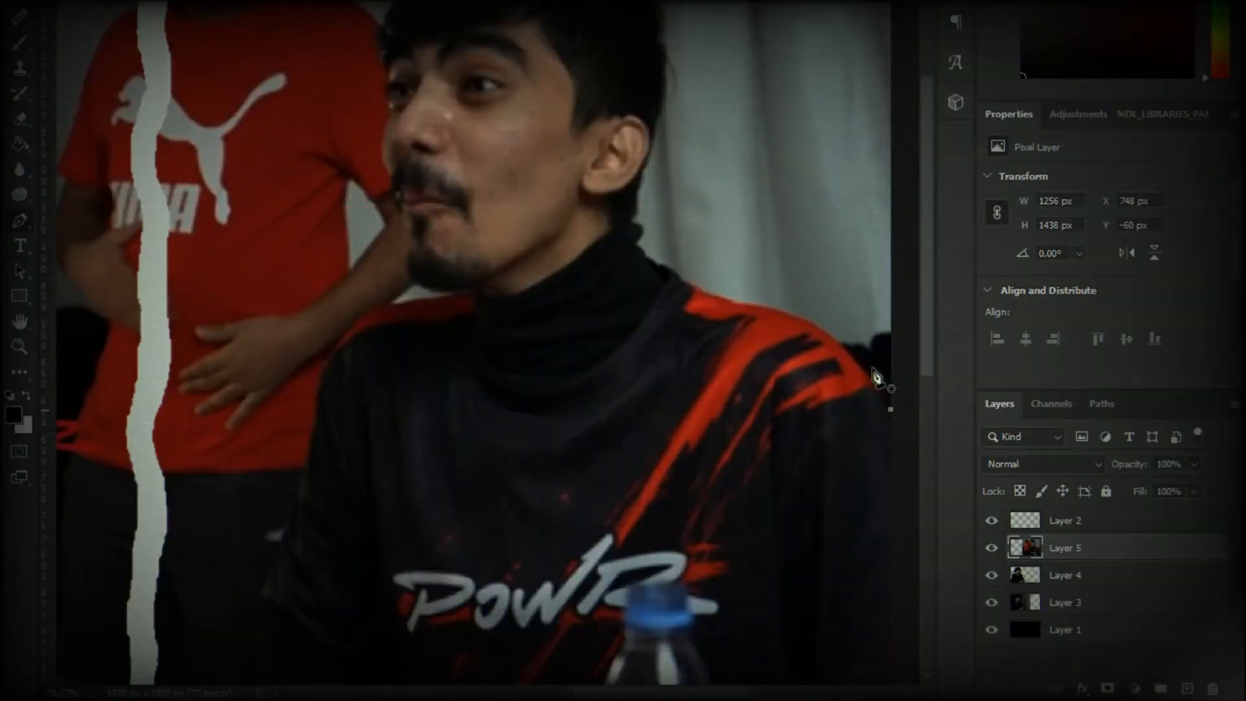
left_click(870, 376)
left_click(838, 340)
left_click(814, 324)
left_click(750, 304)
left_click(712, 295)
left_click(685, 279)
left_click(663, 263)
left_click(641, 251)
Continue the path from the turtleneck up behind the ear along the back of the man's hair.
left_click(640, 224)
left_click(644, 194)
left_click(644, 170)
left_click(651, 148)
left_click(658, 122)
left_click(666, 79)
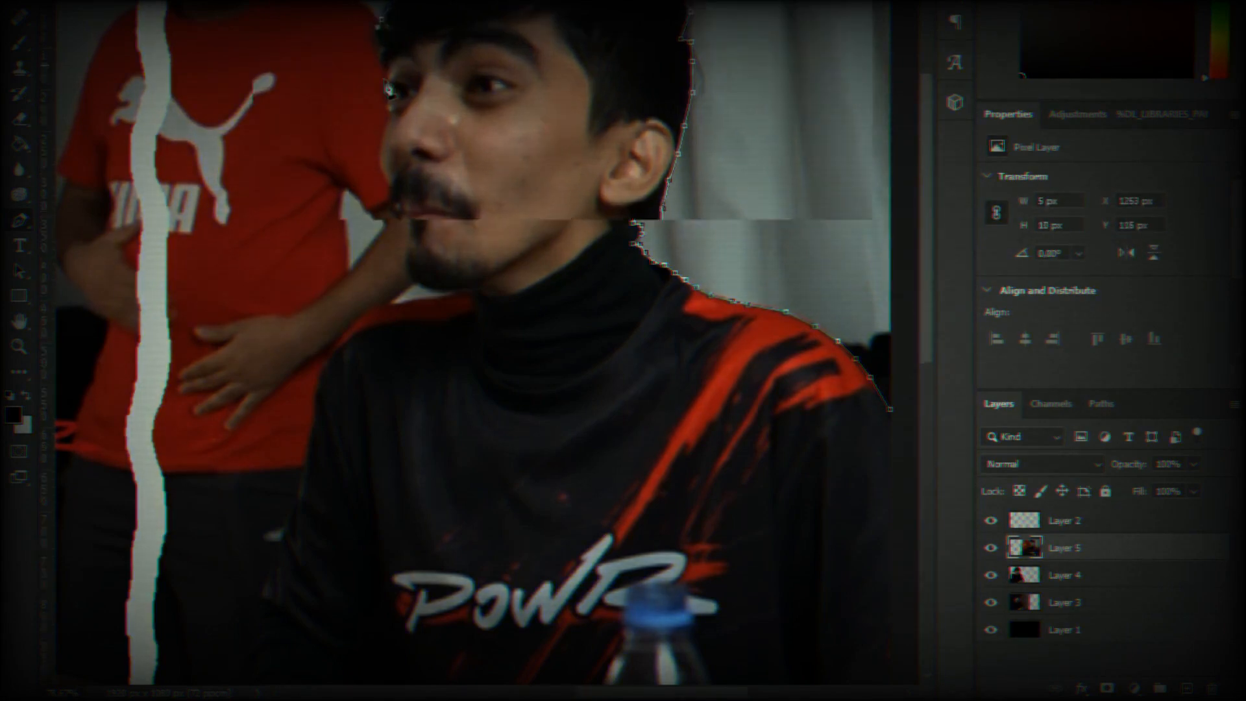
Continue the Pen path down the front of the jersey man's face, from the hairline past the eye and nose to the mustache.
scroll(376, 39, "up", 3)
left_click(390, 84)
left_click(386, 98)
left_click(381, 106)
left_click(382, 115)
left_click(390, 122)
left_click(389, 138)
left_click(390, 149)
left_click(394, 165)
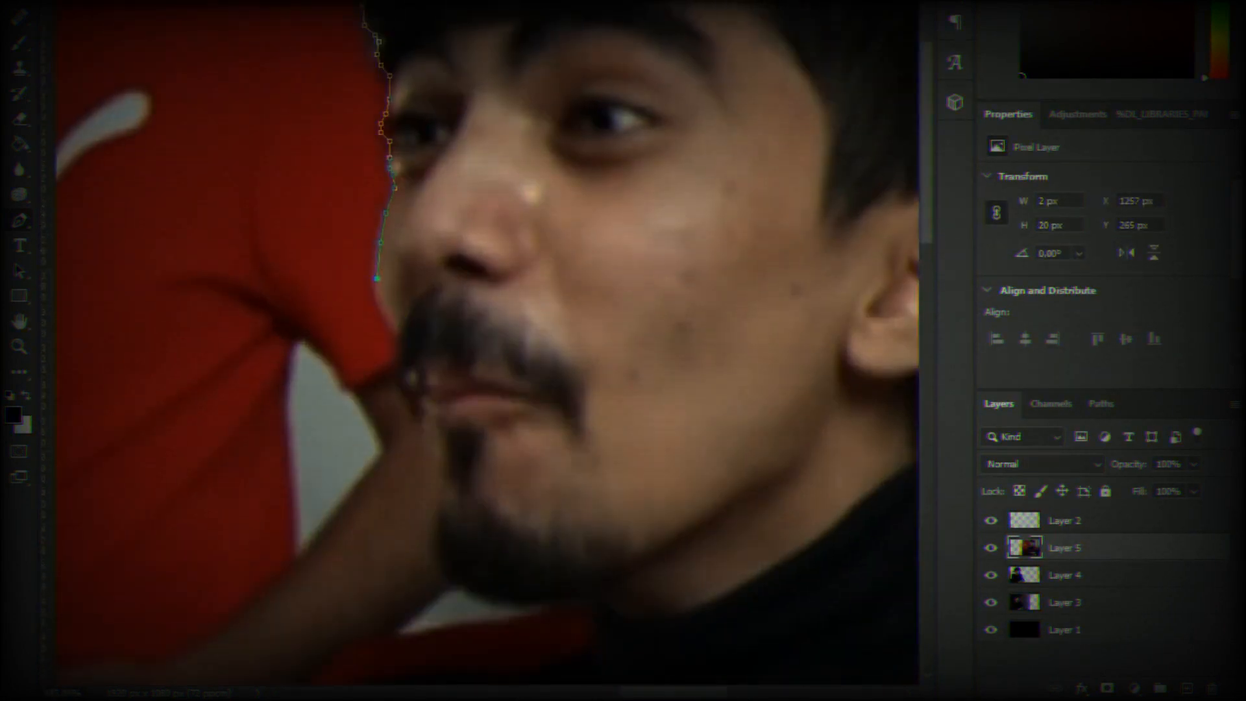
left_click(377, 290)
left_click(400, 356)
left_click(402, 379)
scroll(425, 423, "down", 1)
Trace the path around the man's lips, goatee and chin, and onto the jersey beside the turtleneck.
left_click(426, 418)
left_click(427, 440)
left_click(429, 470)
left_click(435, 495)
left_click(443, 512)
left_click(460, 527)
left_click(475, 534)
left_click(454, 562)
left_click(390, 571)
Extend the path over the man's front shoulder and down the outer edge of his upper sleeve.
left_click_drag(927, 250, 927, 365)
left_click(311, 171)
left_click(282, 212)
left_click(270, 235)
left_click(248, 285)
left_click_drag(706, 690, 682, 688)
left_click(428, 197)
left_click(413, 295)
left_click(401, 331)
left_click(389, 381)
left_click(366, 420)
left_click(345, 508)
left_click(327, 542)
left_click(317, 564)
Continue the path down the lower sleeve to the edge of the table.
scroll(316, 587, "down", 3)
left_click(309, 337)
left_click(297, 398)
left_click(293, 456)
left_click(291, 495)
left_click(283, 527)
left_click(297, 557)
left_click(296, 599)
Run the path along the table edge to the divider, loop it below and beside the canvas, and close it at the starting shoulder.
scroll(302, 626, "down", 5)
left_click(297, 527)
left_click(276, 521)
left_click(238, 513)
left_click(192, 503)
left_click(210, 574)
left_click(395, 608)
left_click(767, 596)
scroll(808, 615, "down", 5)
left_click(770, 478)
left_click(835, 467)
left_click(833, 411)
left_click(811, 291)
Convert the closed path into a selection and copy the jersey man onto his own layer.
right_click(808, 293)
left_click(850, 364)
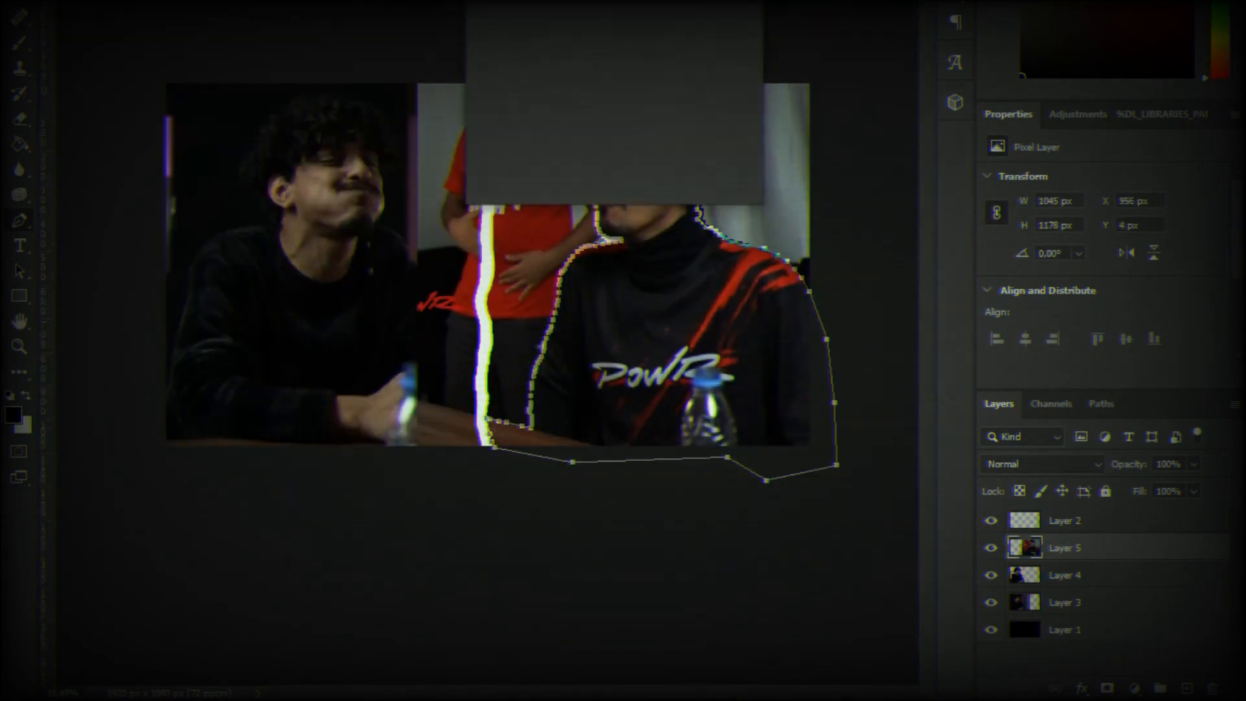
left_click(733, 9)
key("ctrl+j")
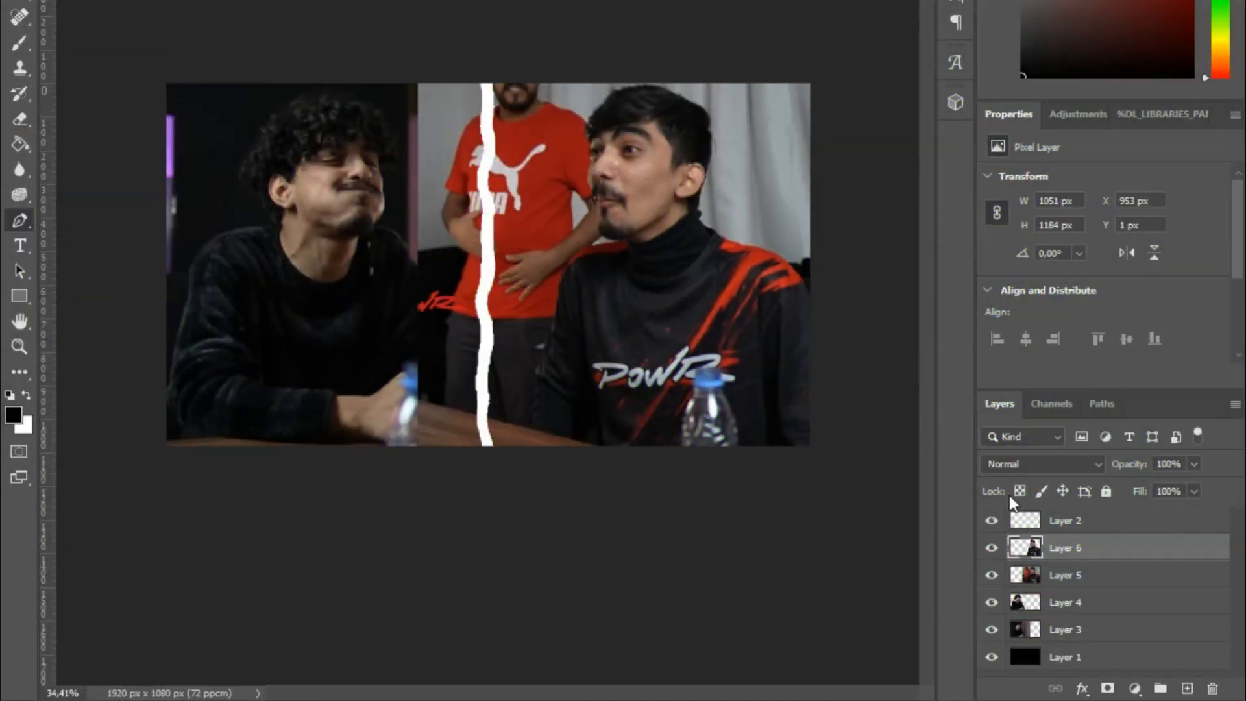
Hide Layer 5 to check the cutout and erase the stray light fragment on top of the man's hair on Layer 6.
left_click(992, 574)
left_click(992, 576)
left_click(992, 576)
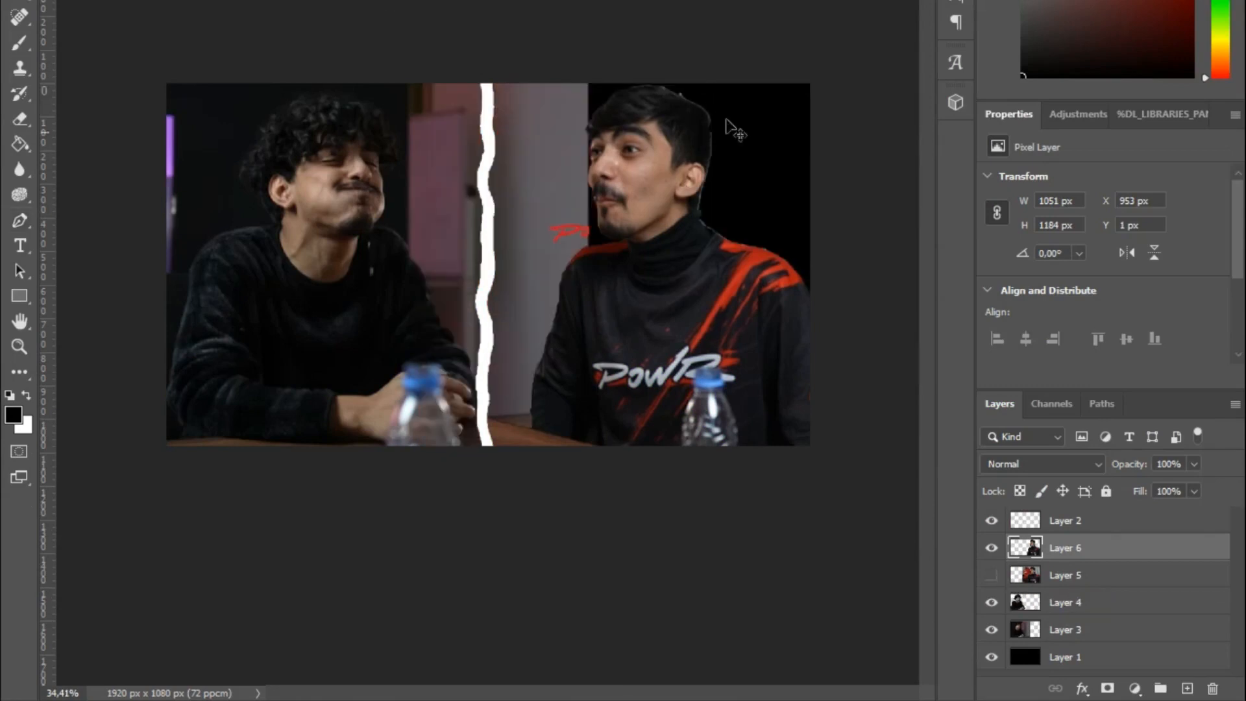
scroll(733, 100, "up", 3)
scroll(733, 100, "up", 4)
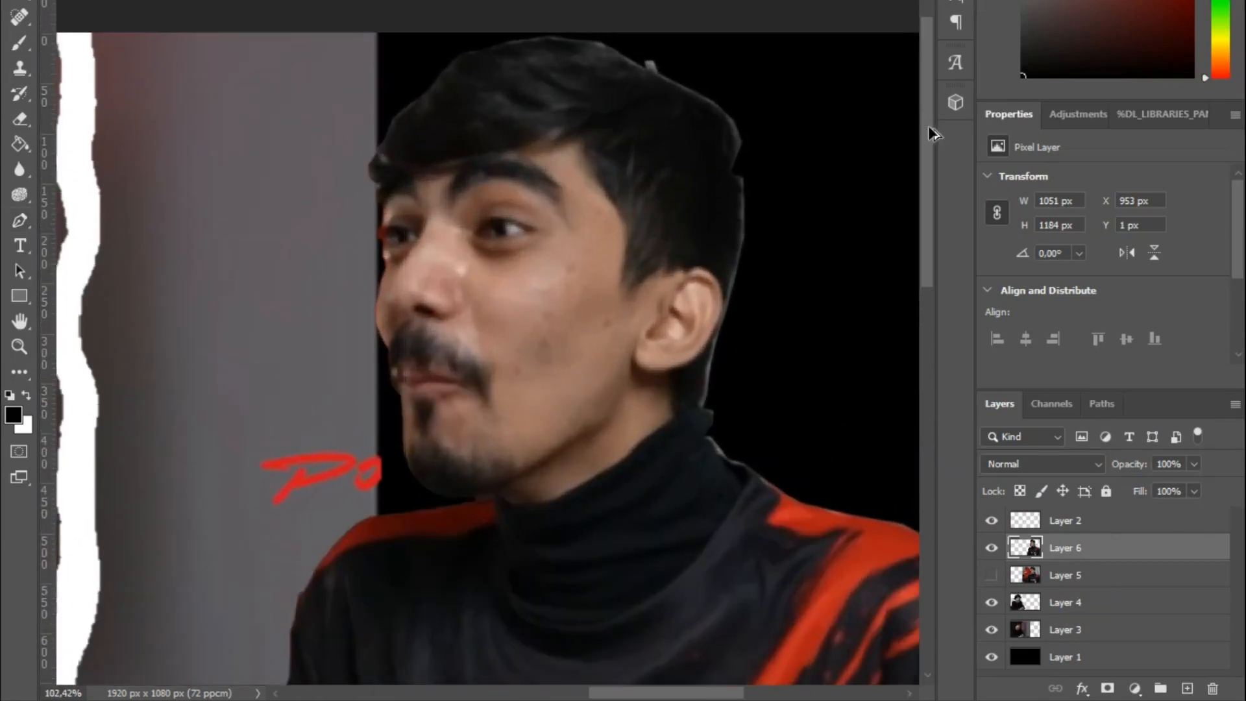
scroll(930, 127, "up", 5)
scroll(915, 110, "up", 3)
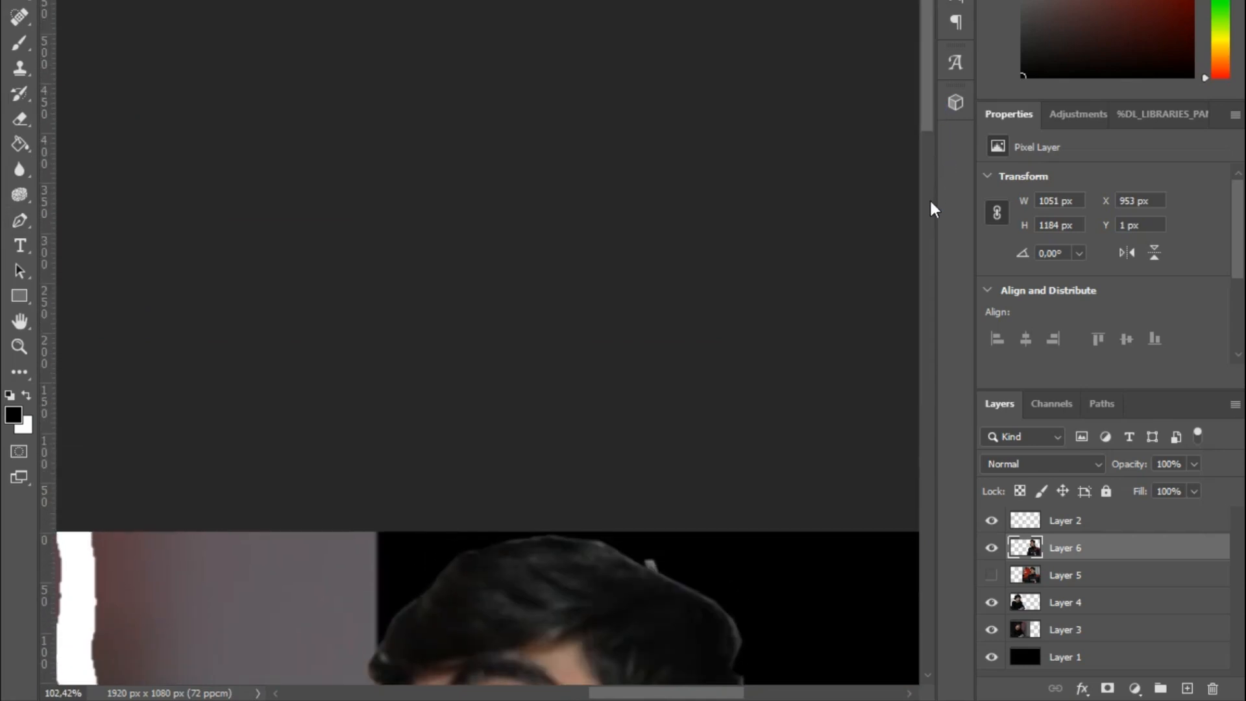
left_click_drag(927, 117, 931, 184)
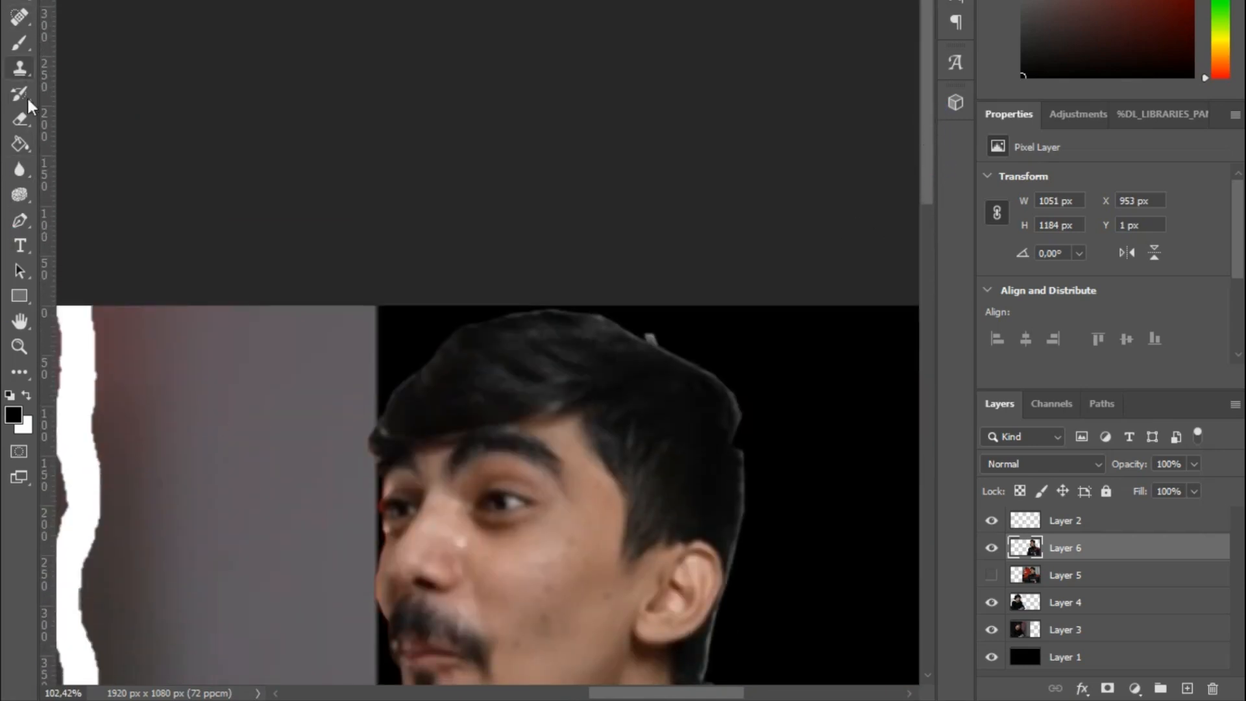
left_click(19, 119)
left_click(651, 329)
scroll(656, 330, "down", 1)
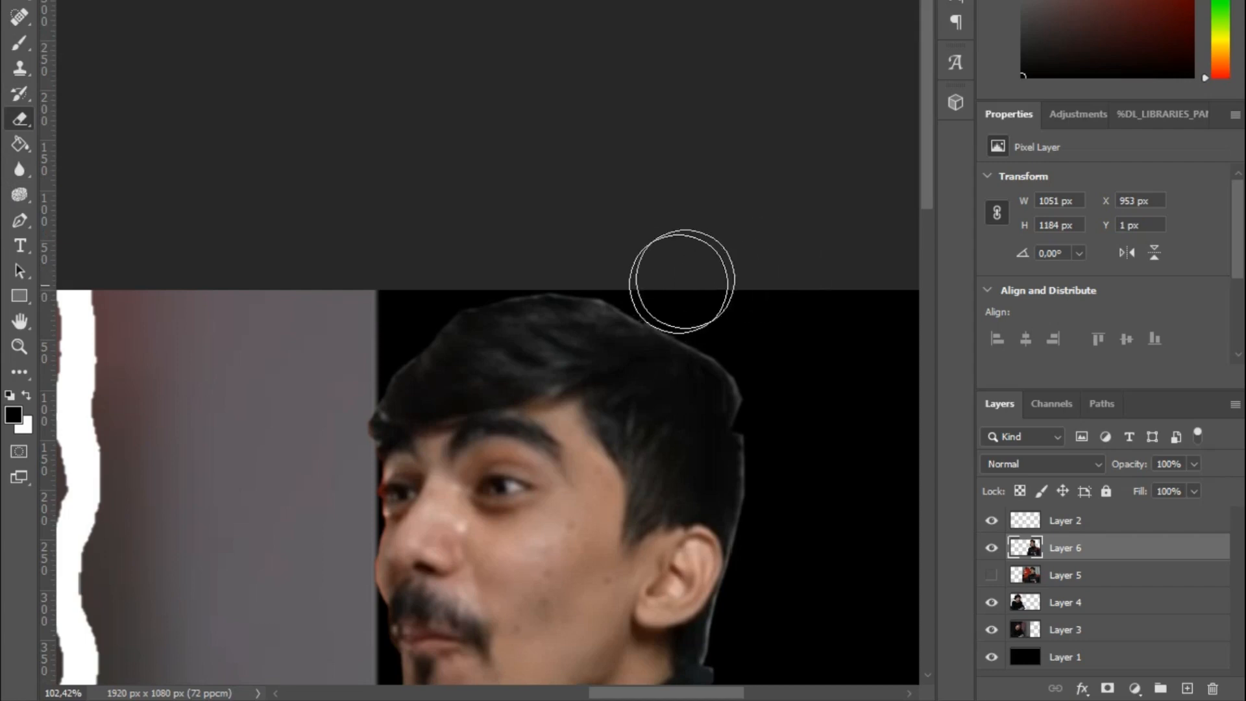
scroll(514, 228, "down", 6)
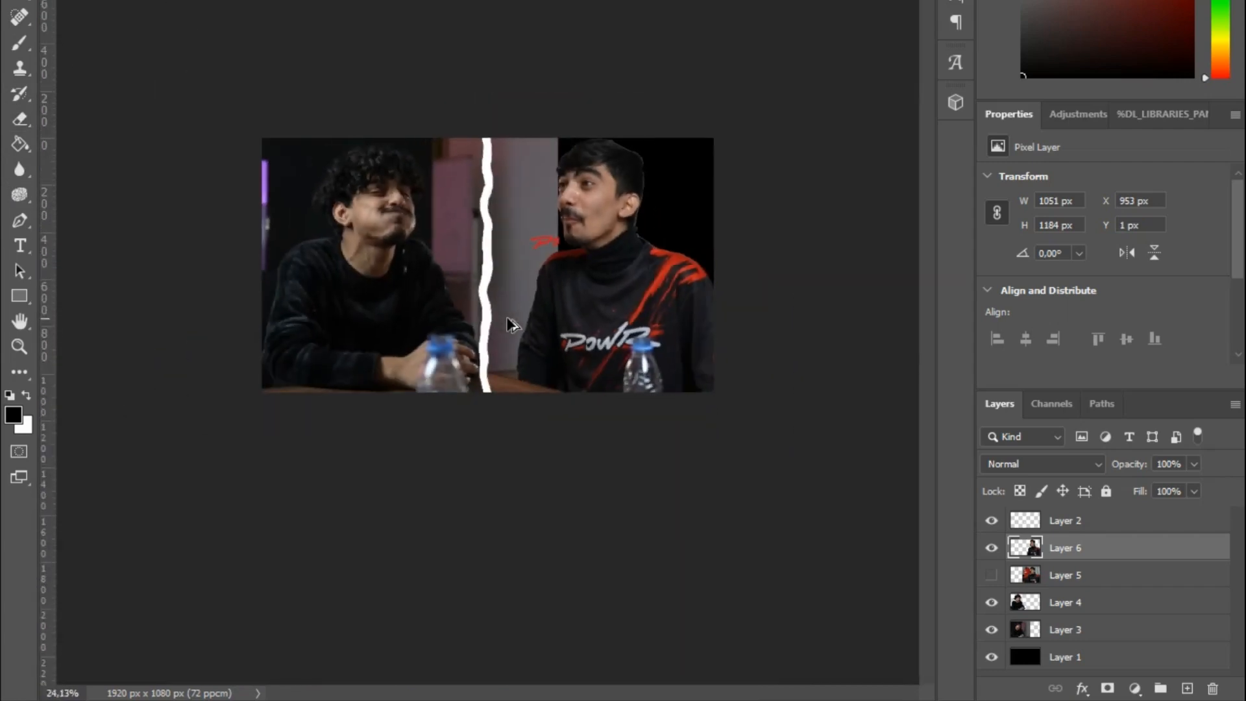
Show Layer 5 again and erase the part of it that spills over the divider onto the black-sweater man's half.
left_click(991, 575)
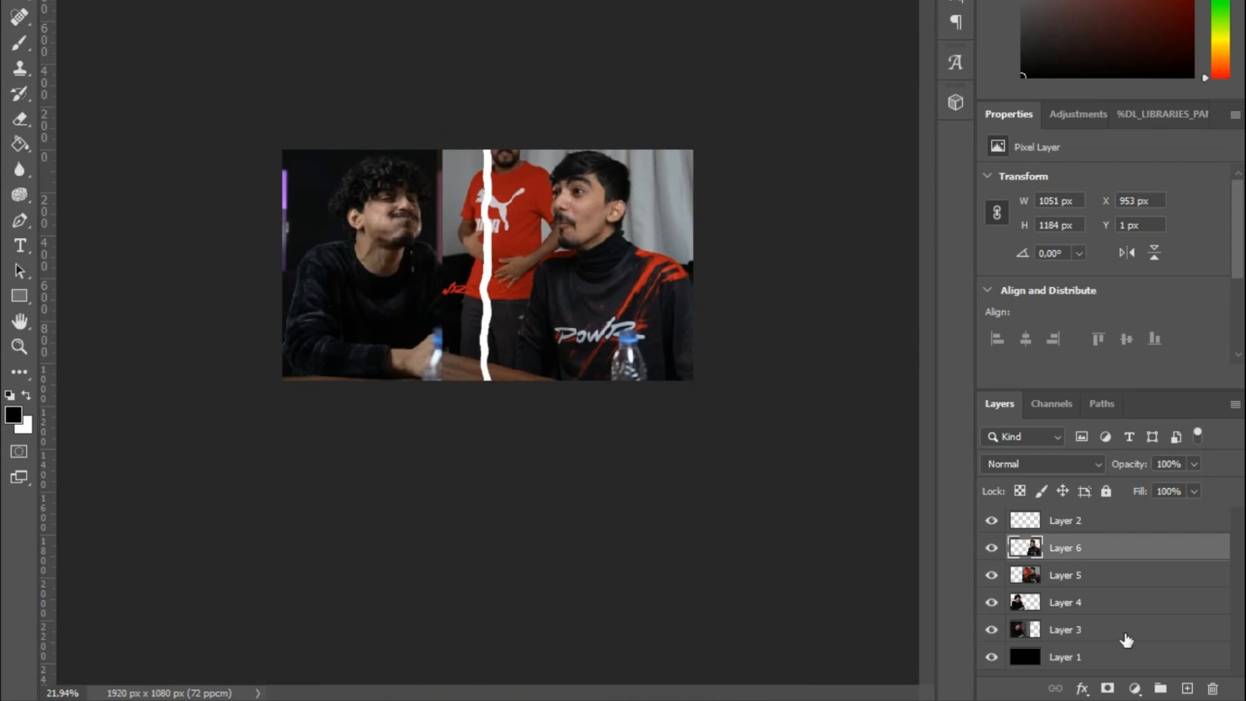
left_click(1108, 605)
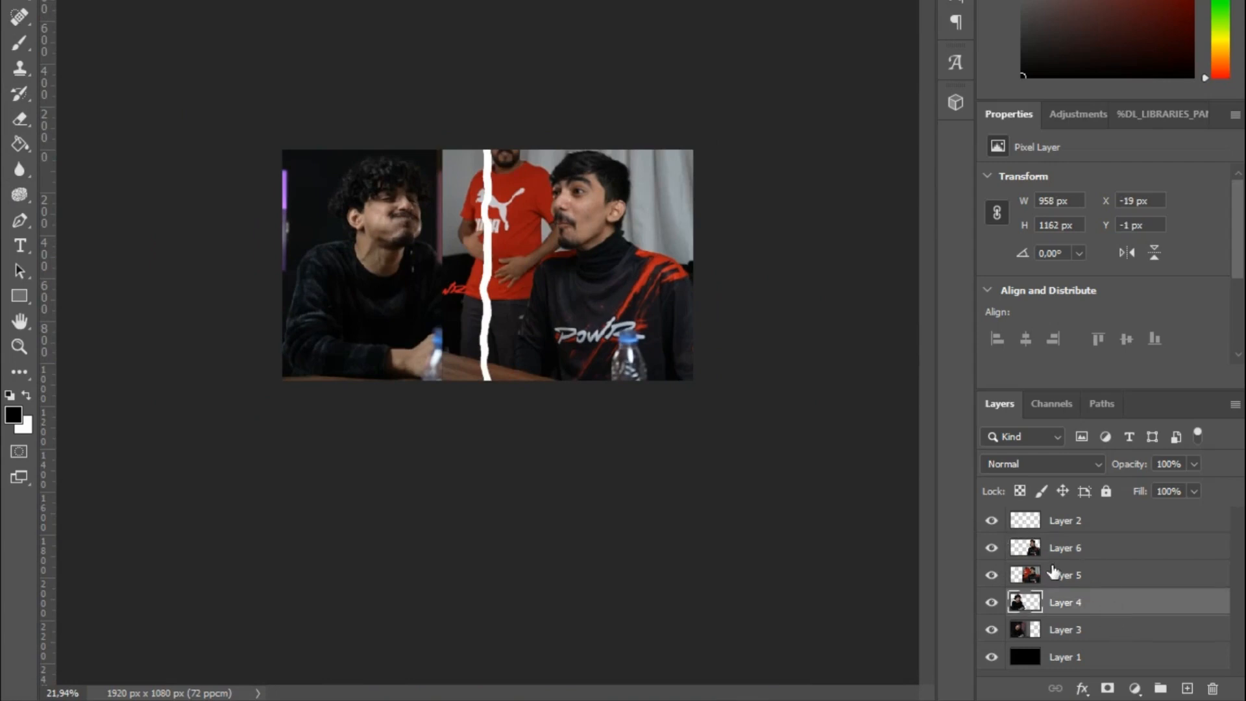
scroll(693, 394, "up", 2)
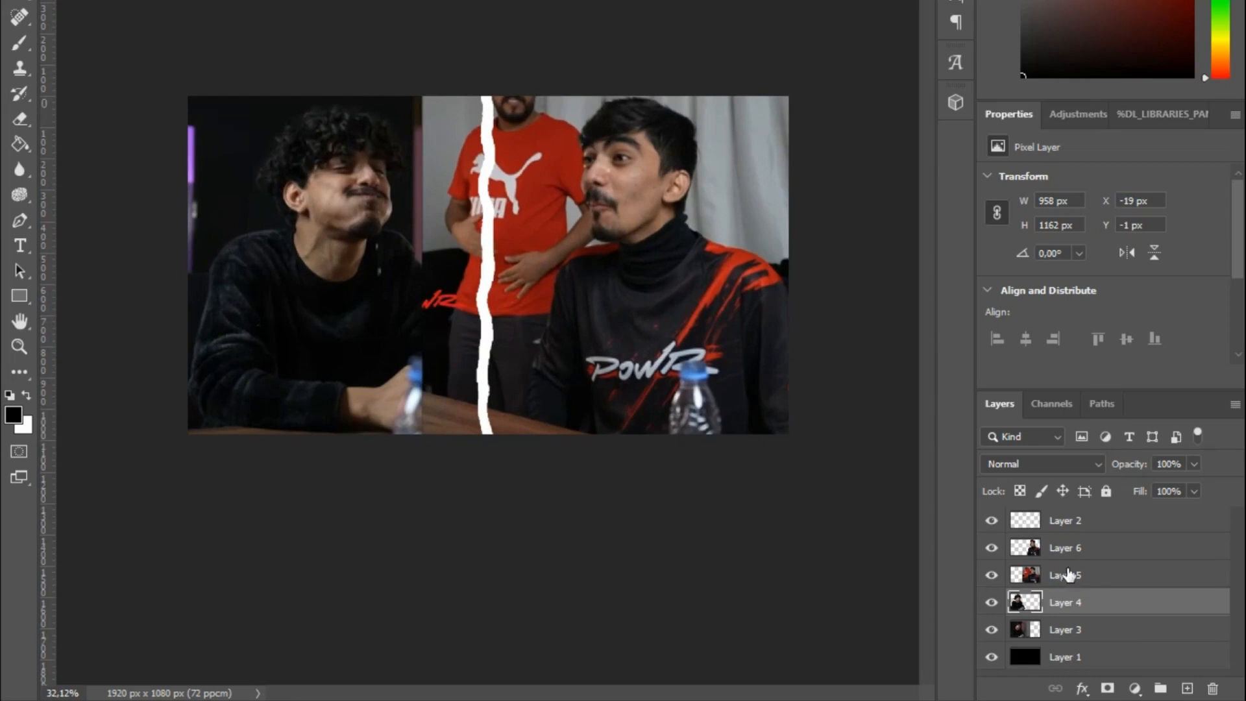
left_click(1067, 575)
right_click(14, 123)
left_click(139, 117)
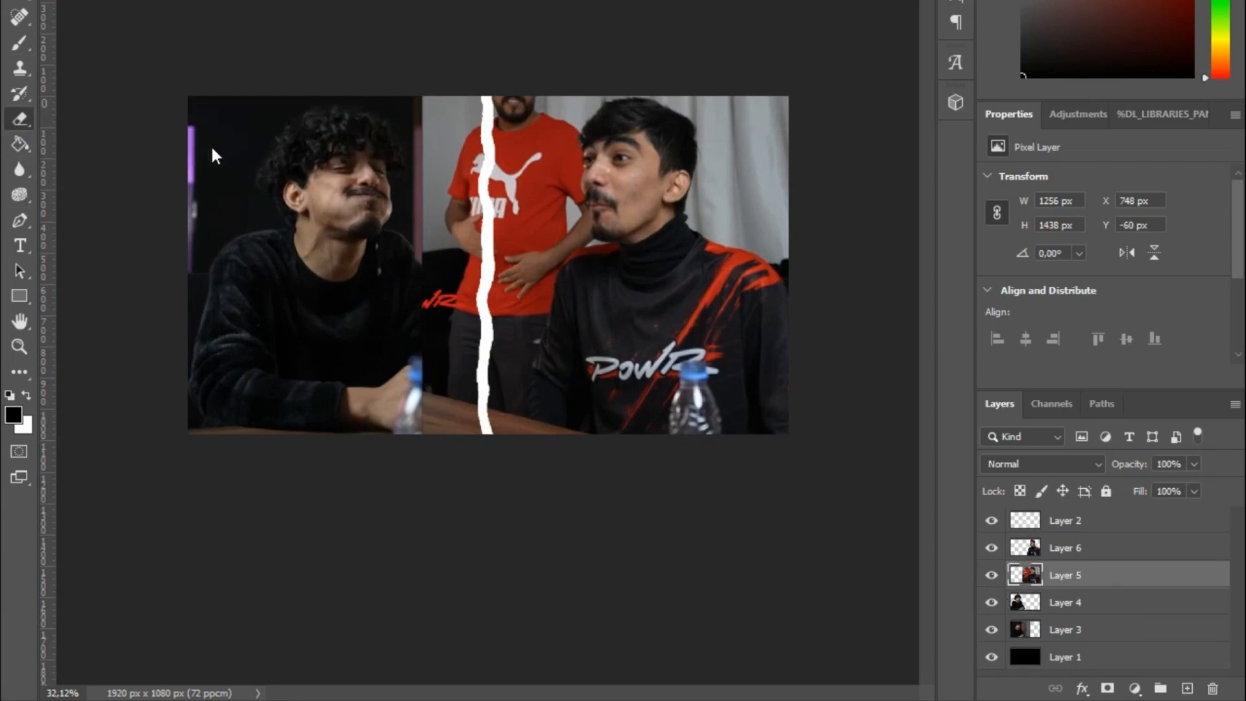
mouse_move(437, 116)
left_mouse_down()
mouse_move(418, 223)
mouse_move(408, 474)
mouse_move(445, 106)
mouse_move(423, 403)
mouse_move(442, 239)
mouse_move(448, 437)
mouse_move(438, 273)
mouse_move(452, 105)
mouse_move(428, 271)
mouse_move(451, 346)
left_mouse_up()
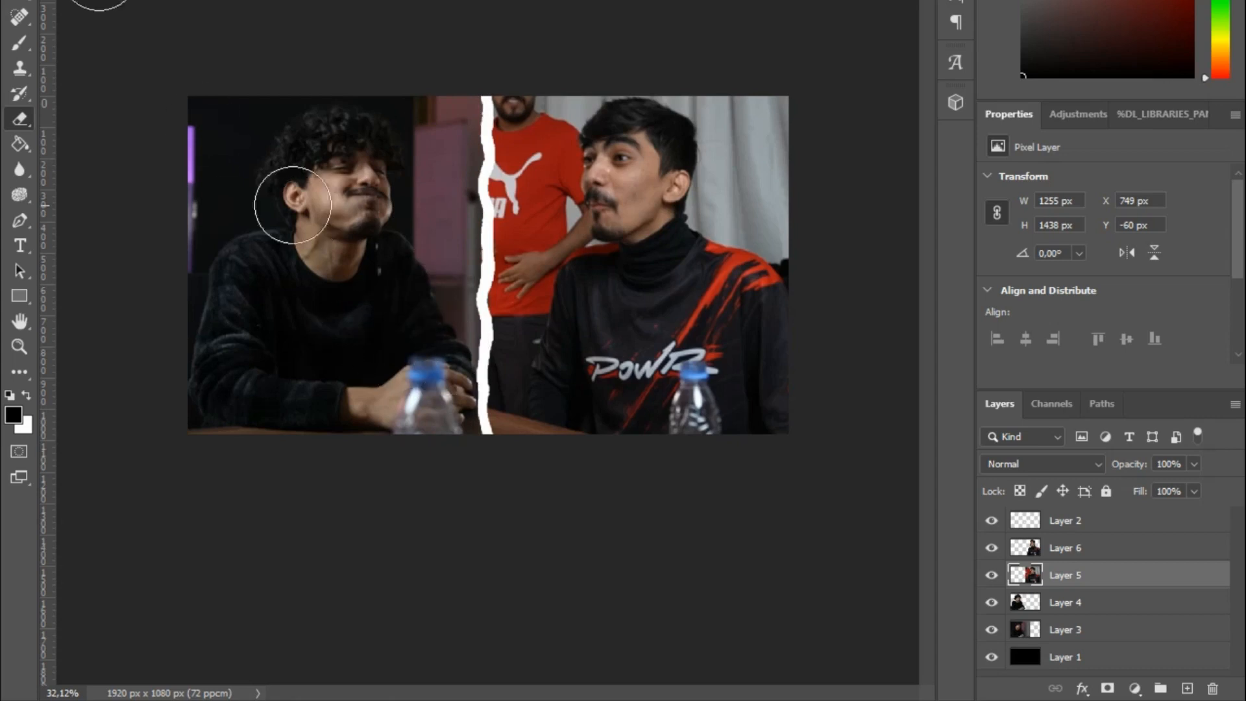
key("v")
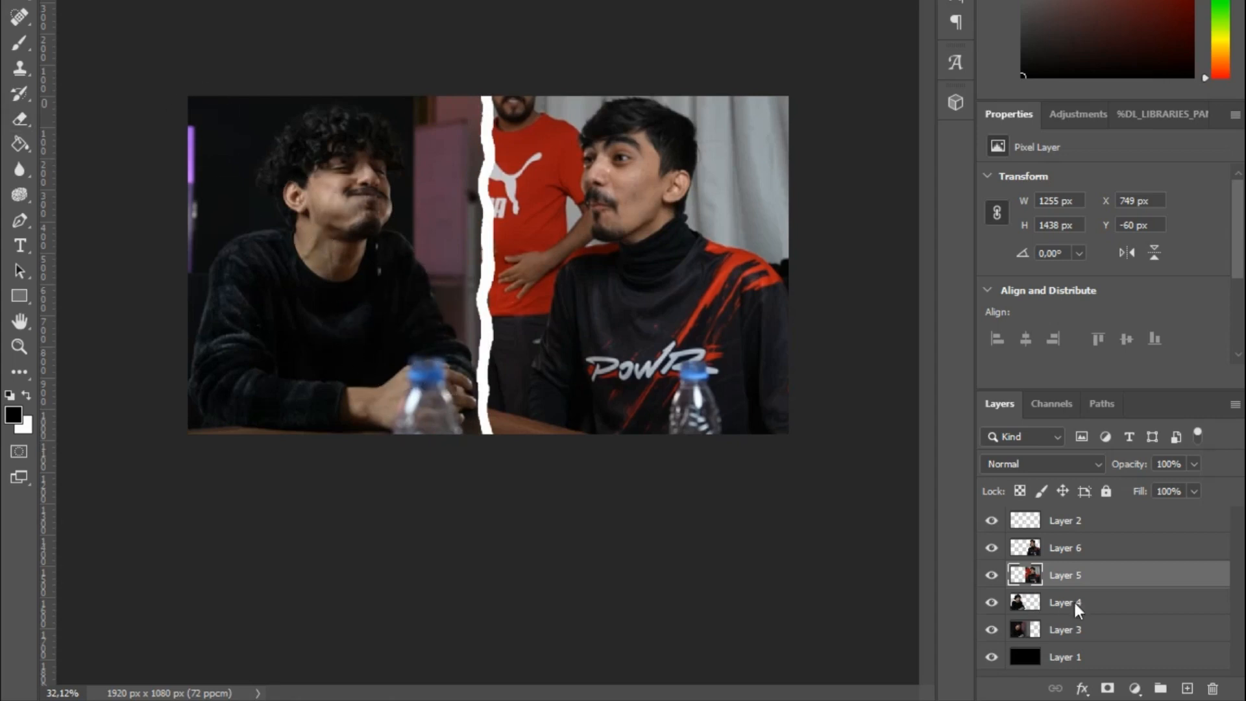
Open the Camera Raw Filter on Layer 4 and set Contrast -54, Highlights +32, Shadows +74, Whites +29 and Blacks +96.
left_click(1147, 604)
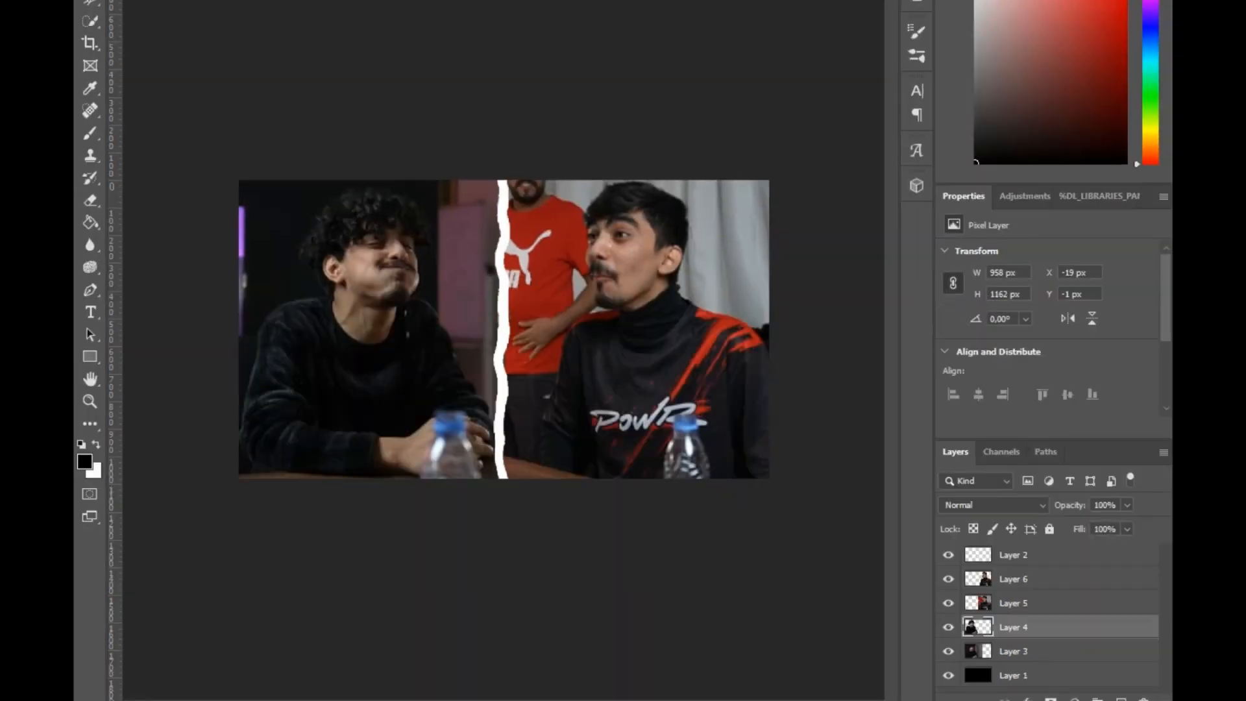
left_click(263, 0)
left_click(375, 6)
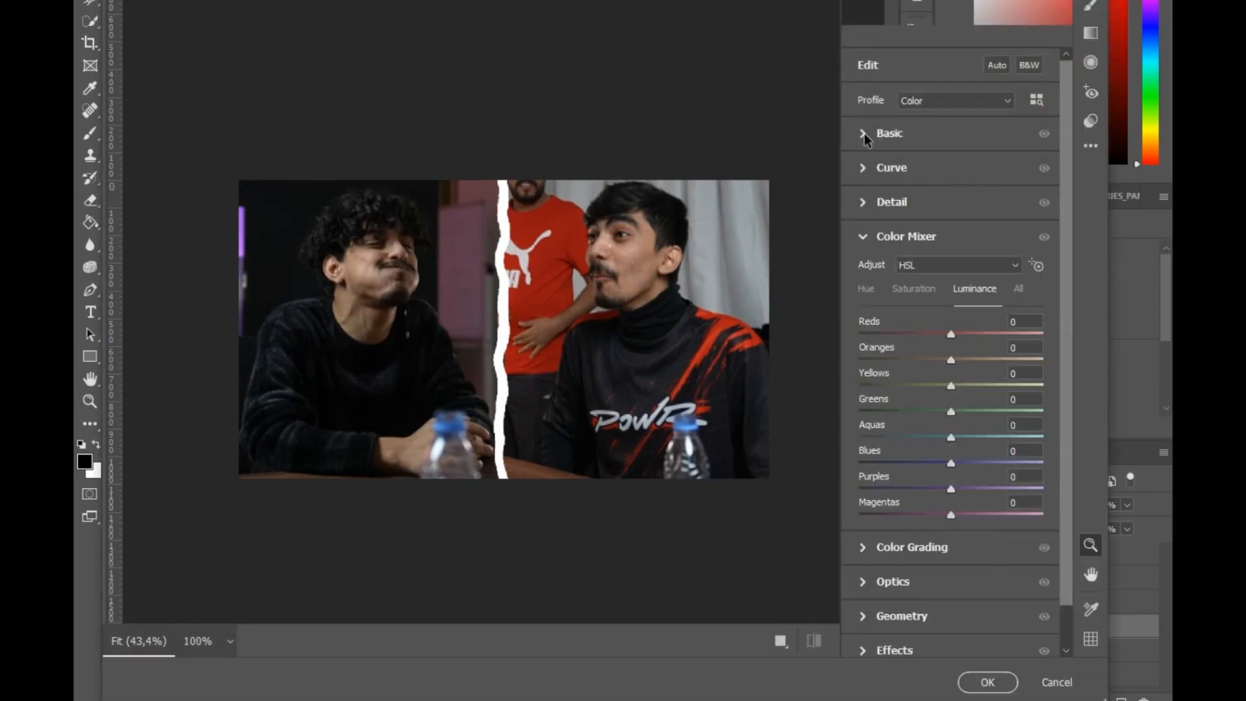
left_click(863, 136)
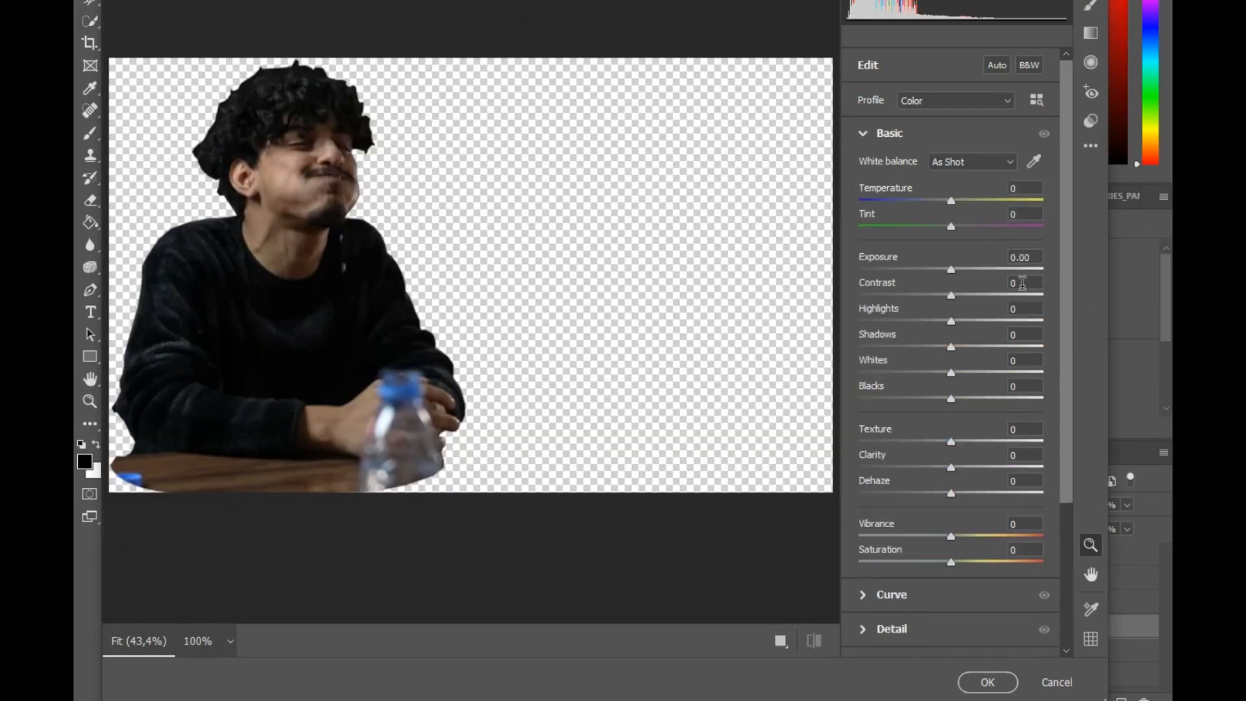
type("-54")
left_click(1025, 309)
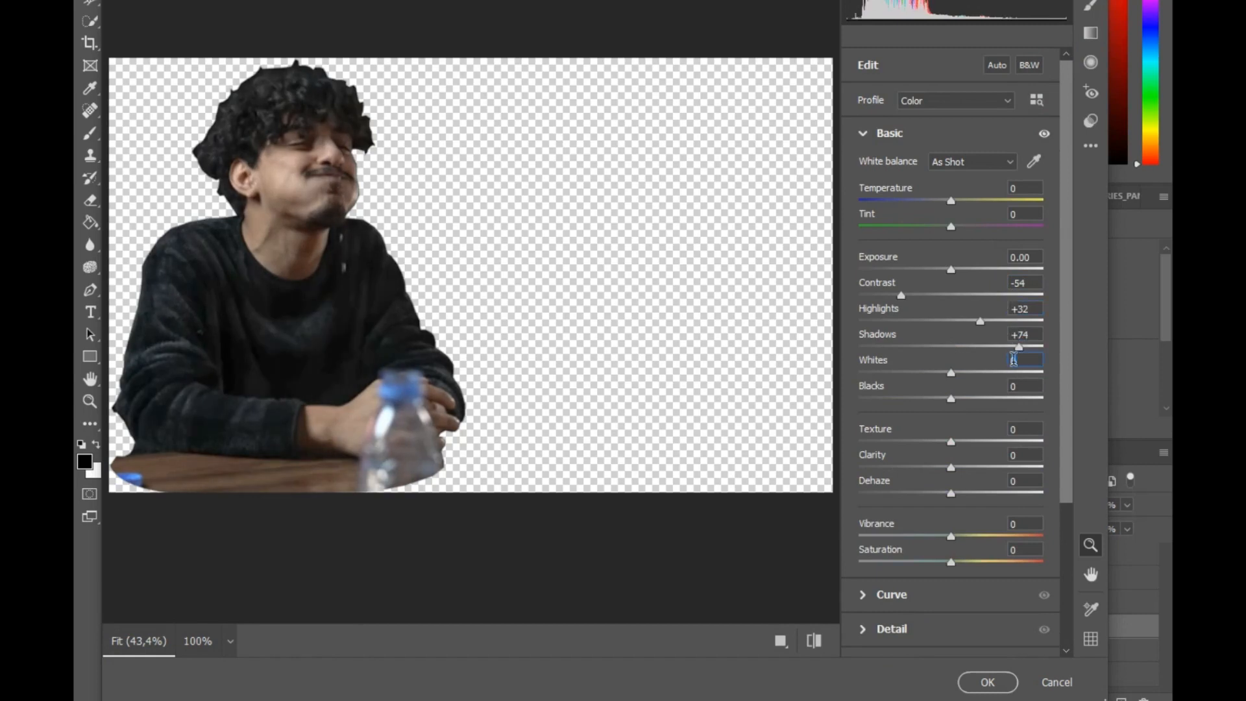
type("29")
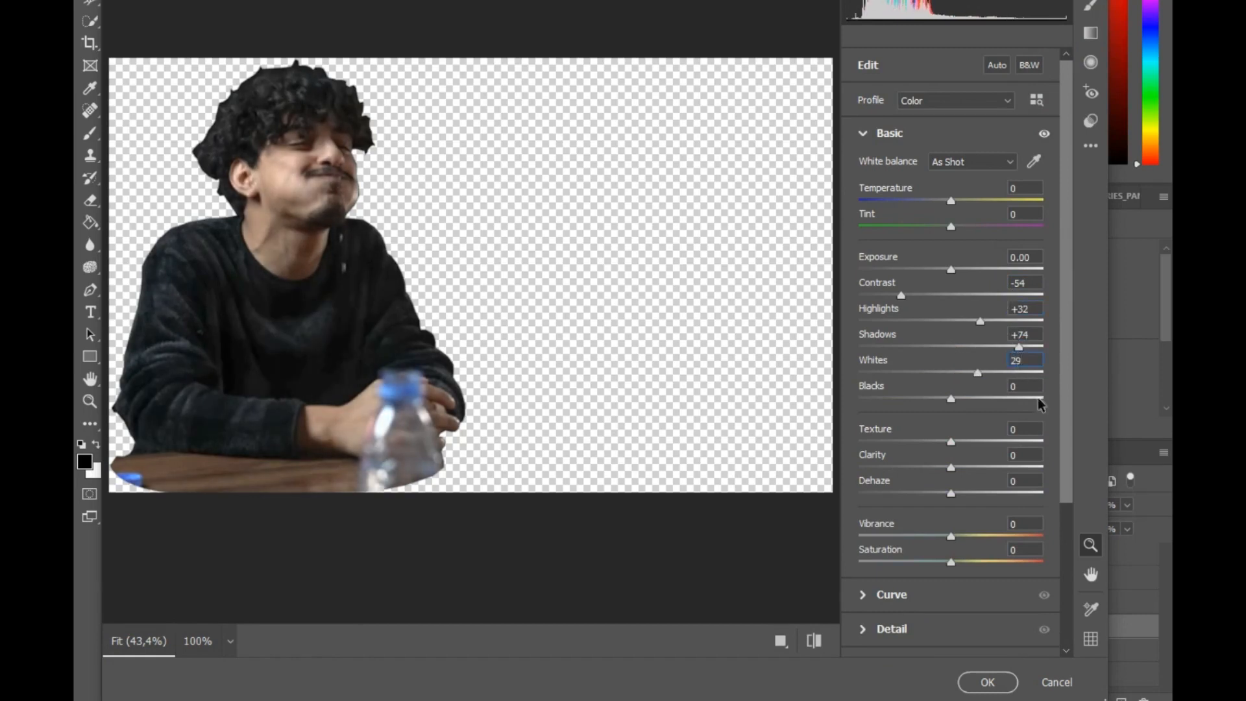
type("96")
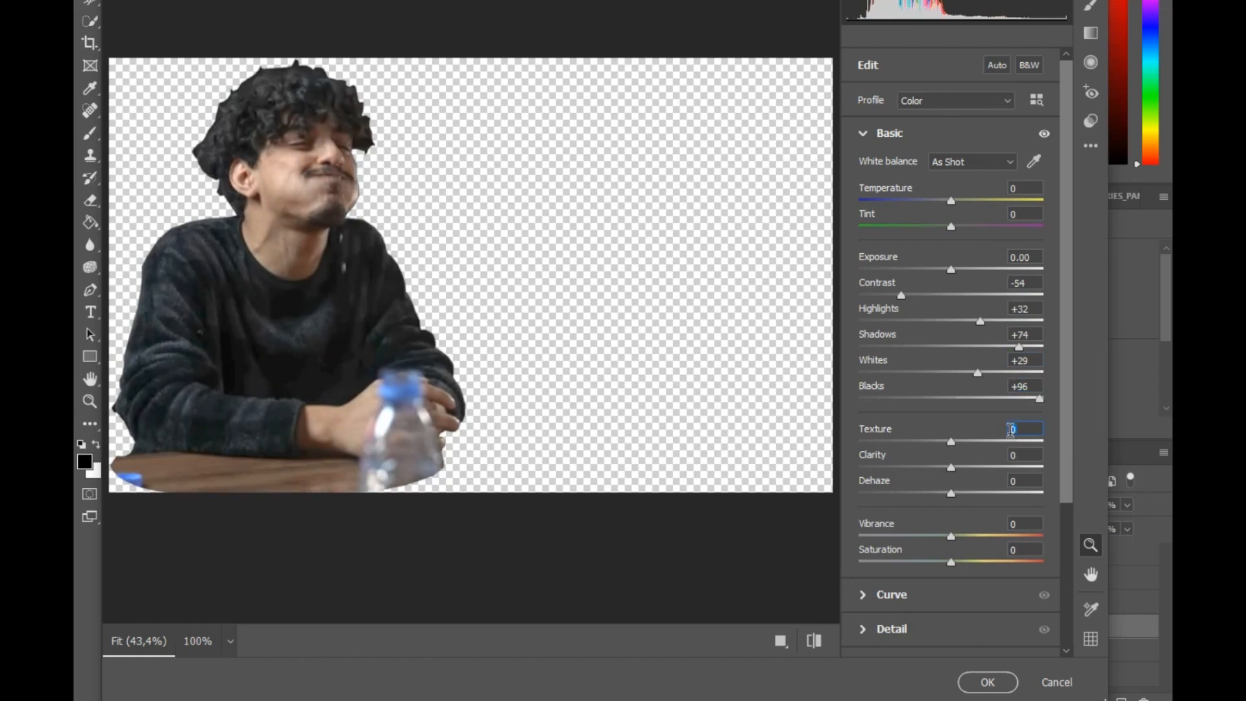
Set Texture to +78, Clarity to +48, Vibrance to +13 and Saturation to -8.
type("78")
type("48")
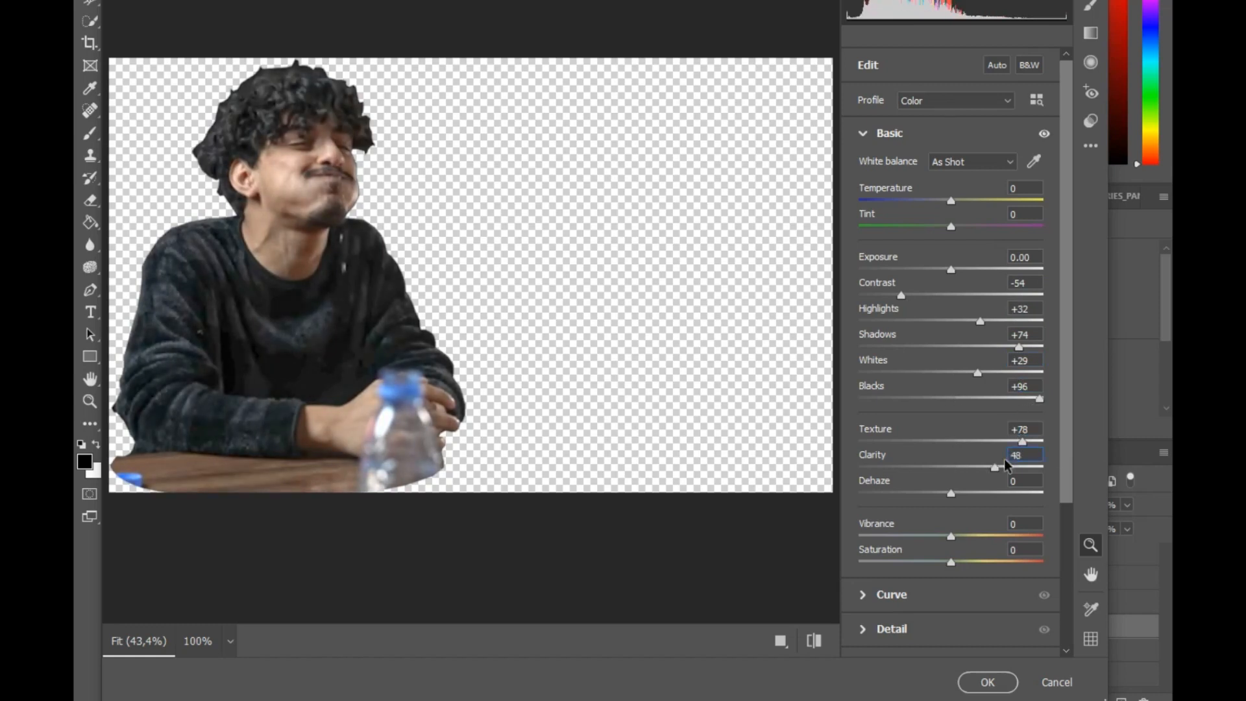
key("Tab")
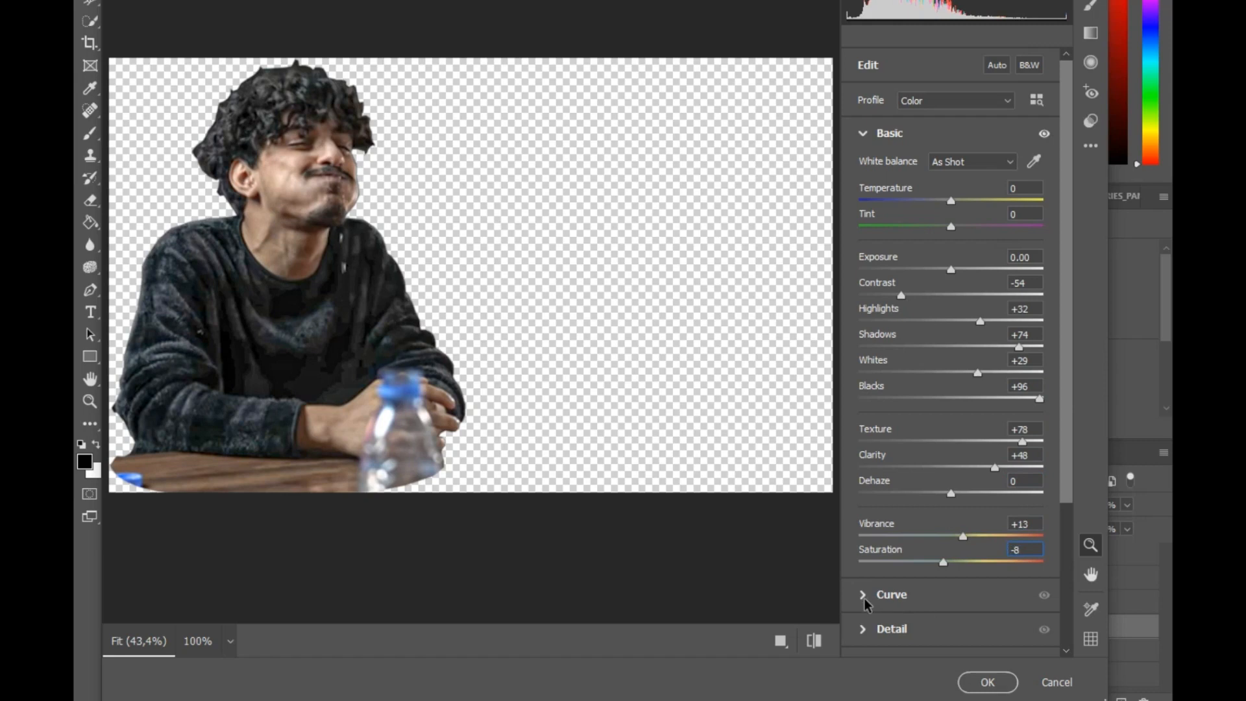
Set the Calibration hues to Red -9, Green -2 and Blue -15, and set Sharpening to 48.
scroll(866, 604, "down", 5)
left_click(866, 637)
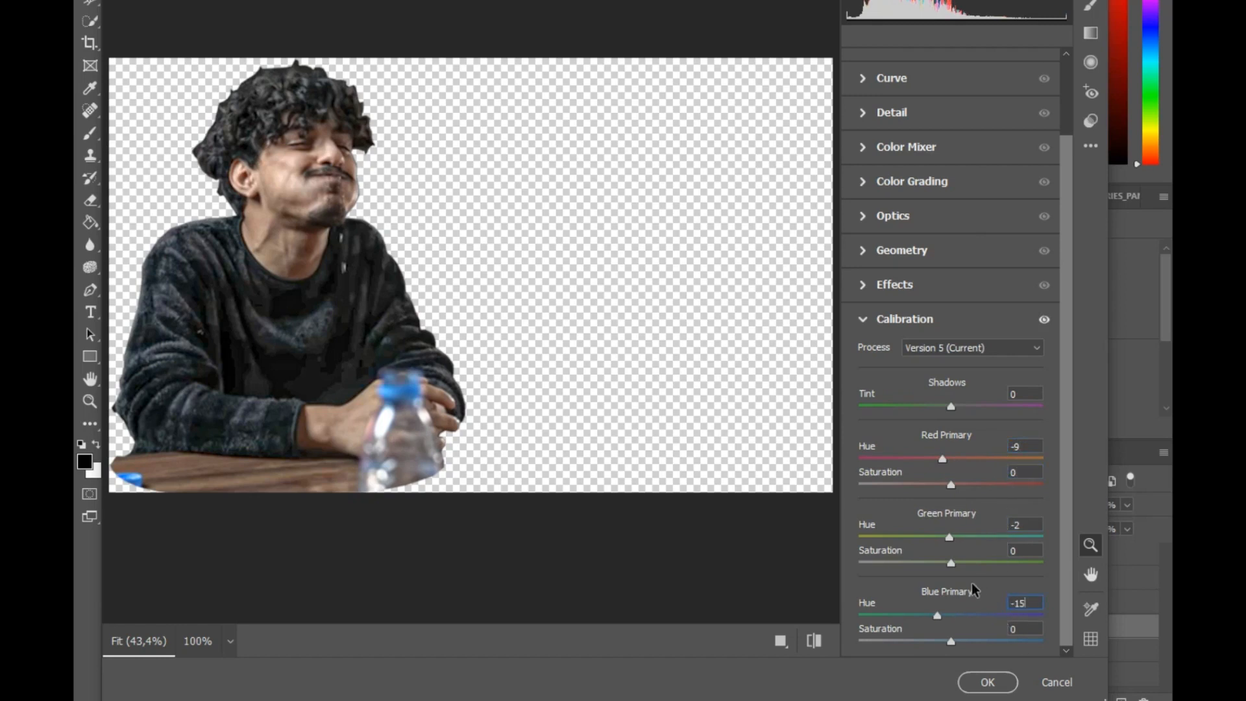
left_click(863, 114)
left_click(1006, 231)
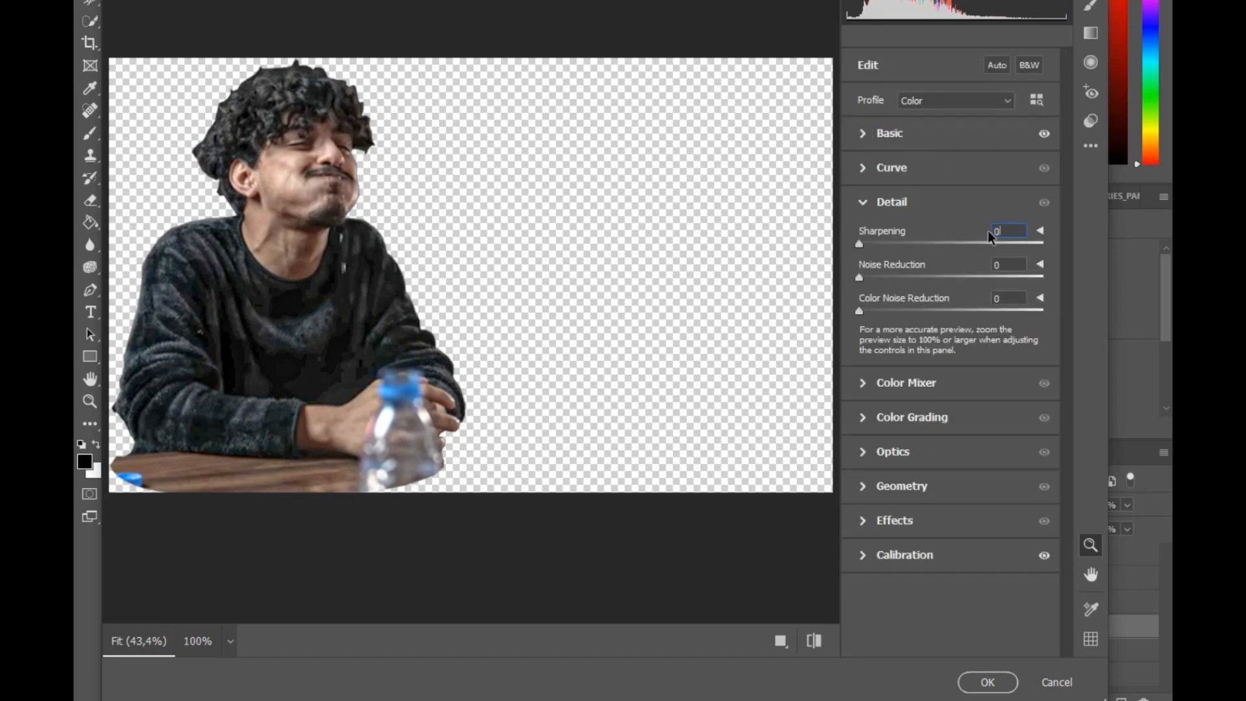
type("48")
In the Color Mixer, set the Reds saturation to +52 and luminance to +31, and apply the filter after comparing before and after.
left_click(863, 384)
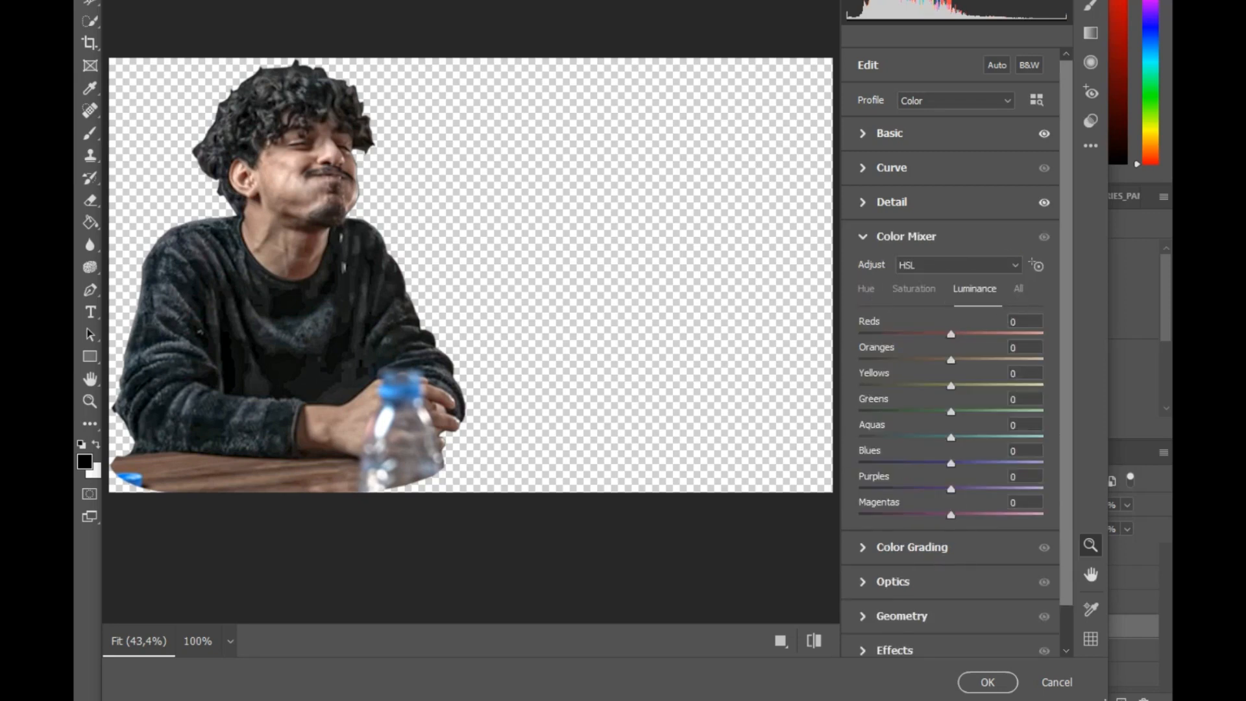
left_click(867, 290)
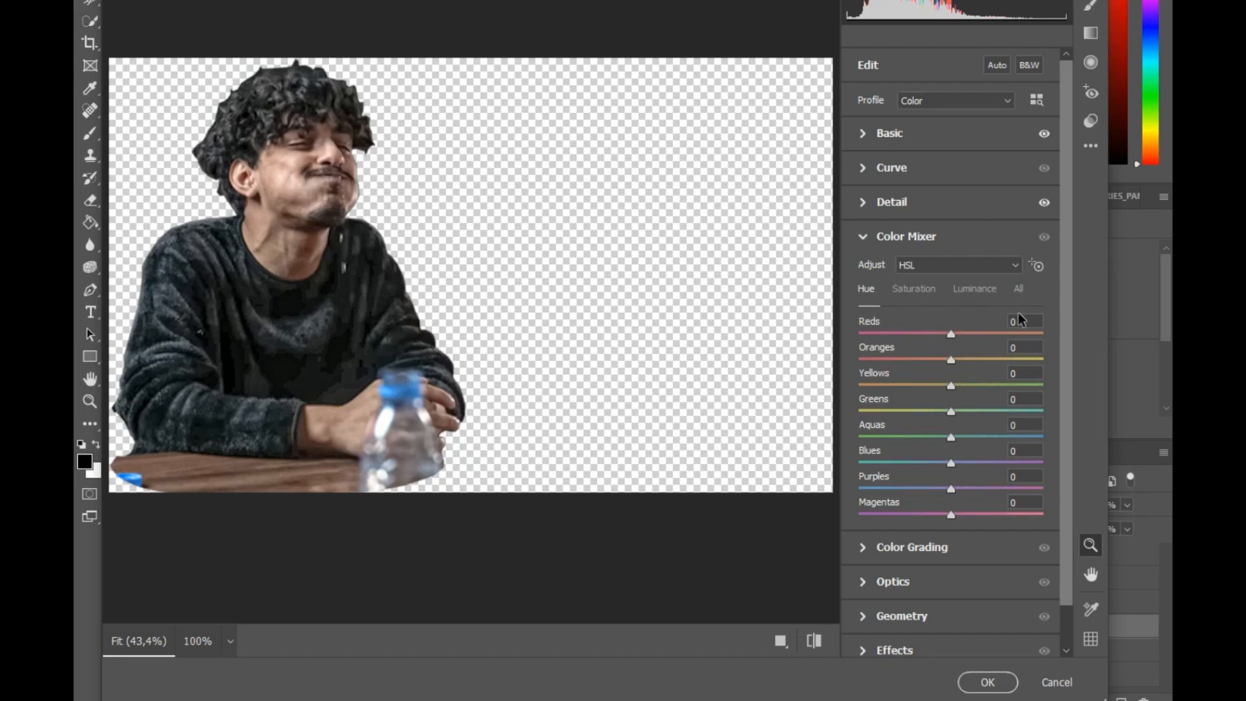
left_click(1017, 290)
scroll(1003, 340, "down", 6)
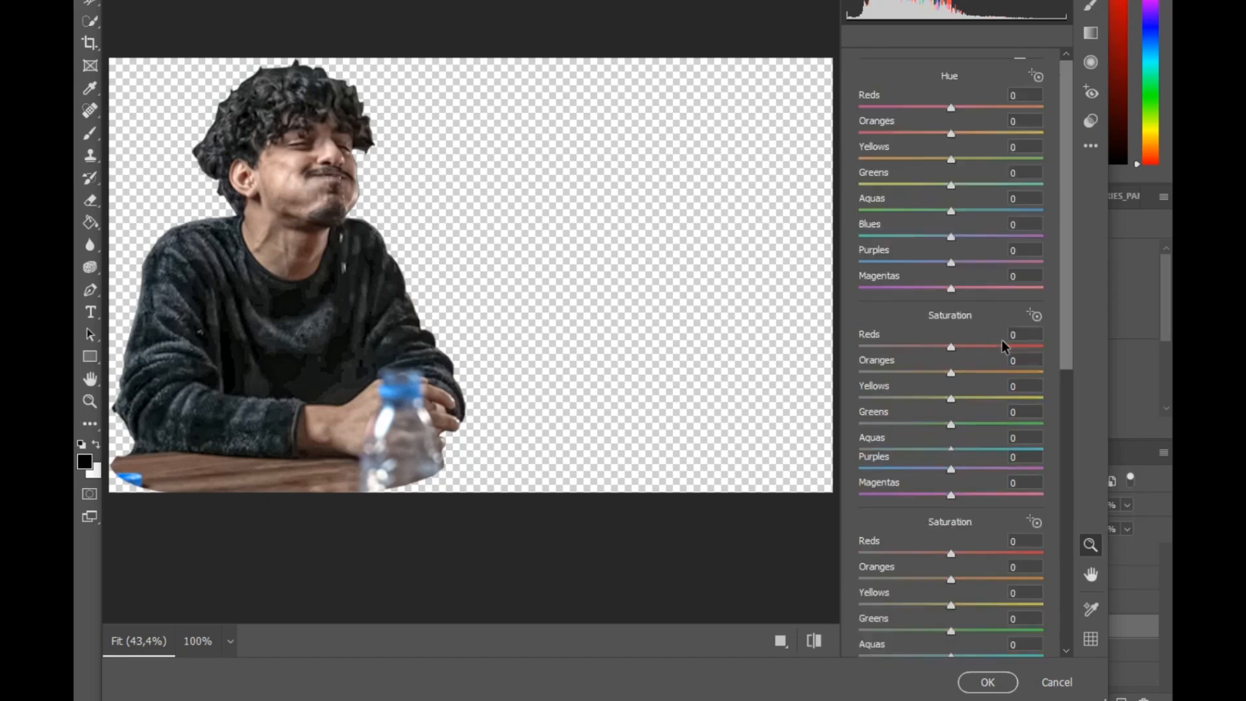
scroll(1002, 340, "down", 3)
scroll(1007, 342, "up", 10)
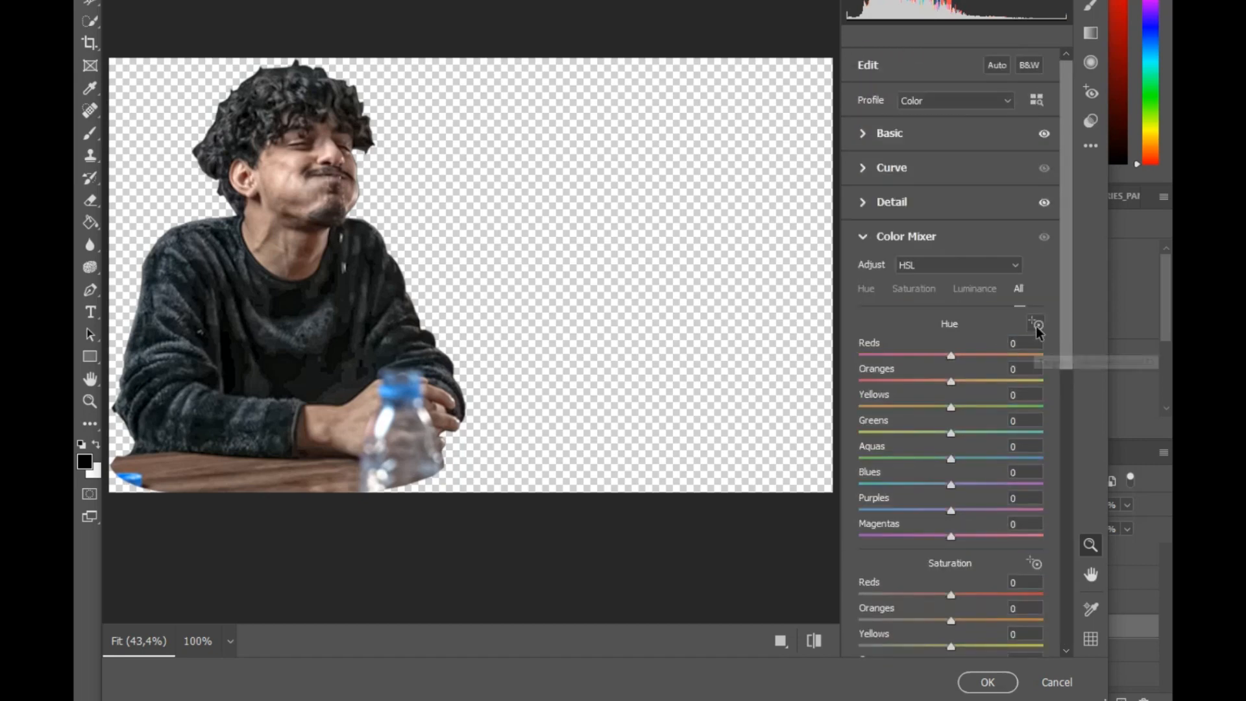
left_click(1019, 342)
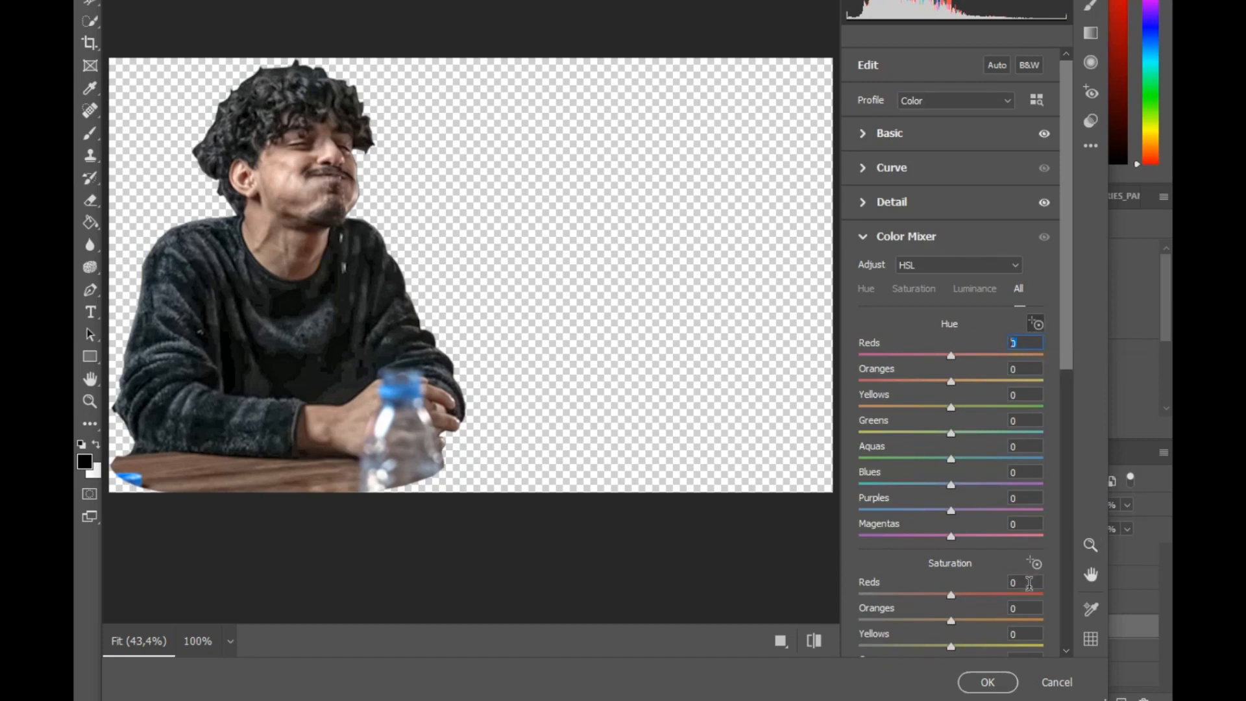
left_click(1011, 582)
type("52")
scroll(1008, 579, "down", 4)
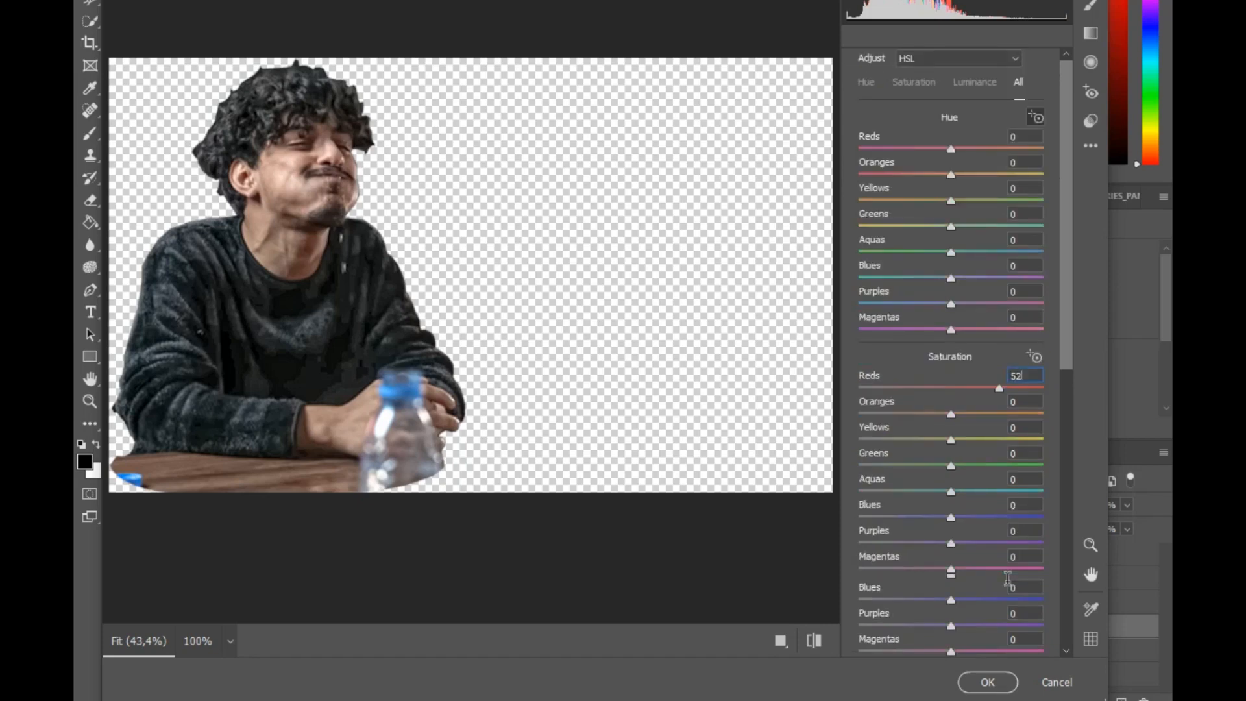
scroll(979, 423, "down", 5)
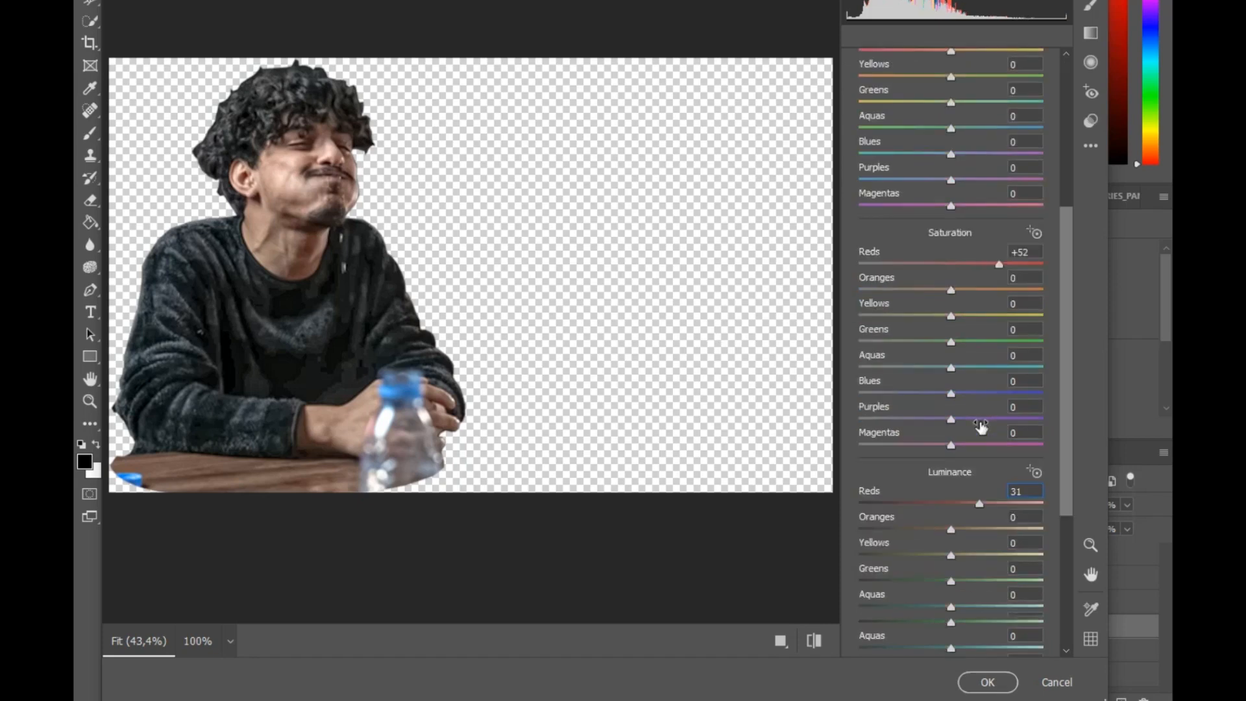
left_click(781, 641)
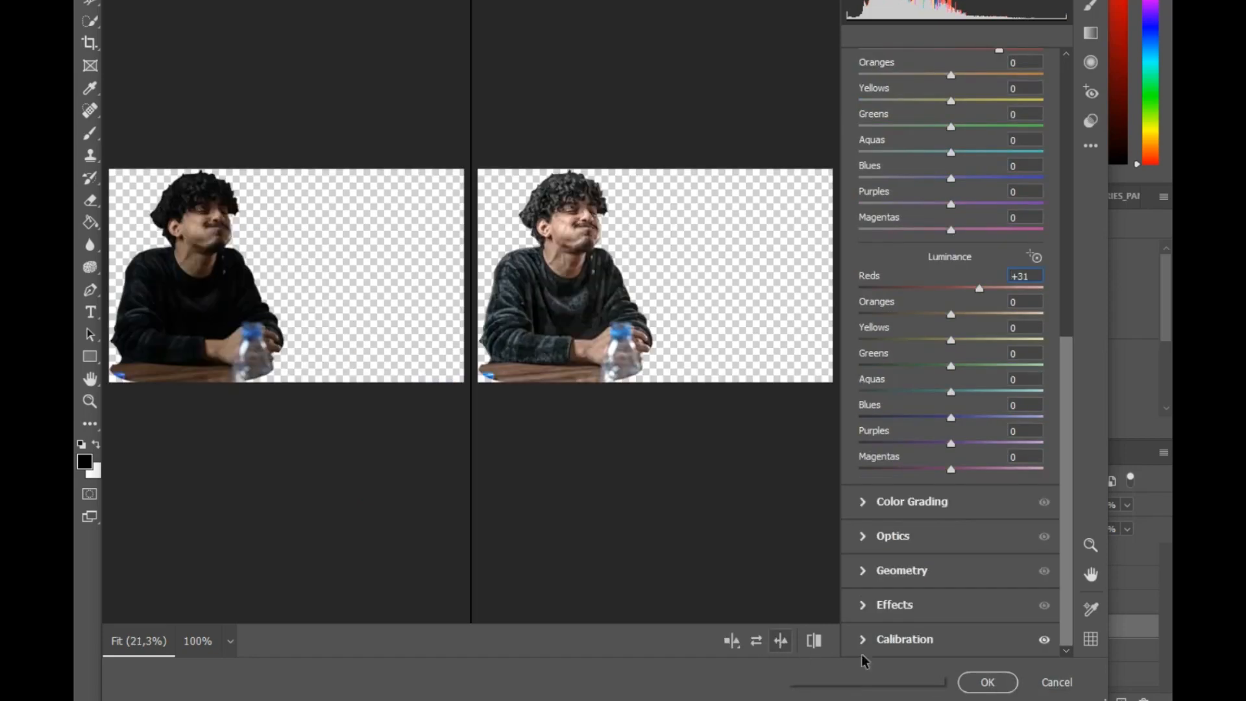
left_click(987, 681)
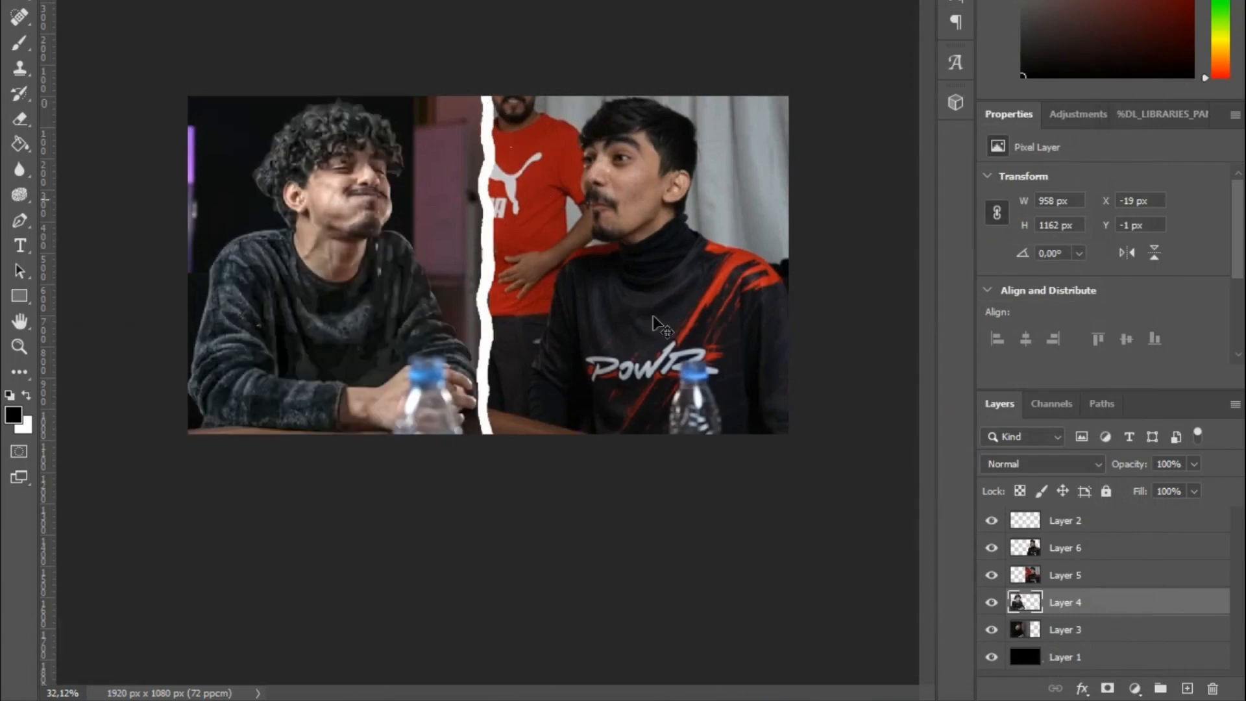
Open the Camera Raw Filter on Layer 6 and apply the same settings used for the cutout on Layer 4.
left_click(1080, 550)
left_click(264, 0)
left_click(305, 0)
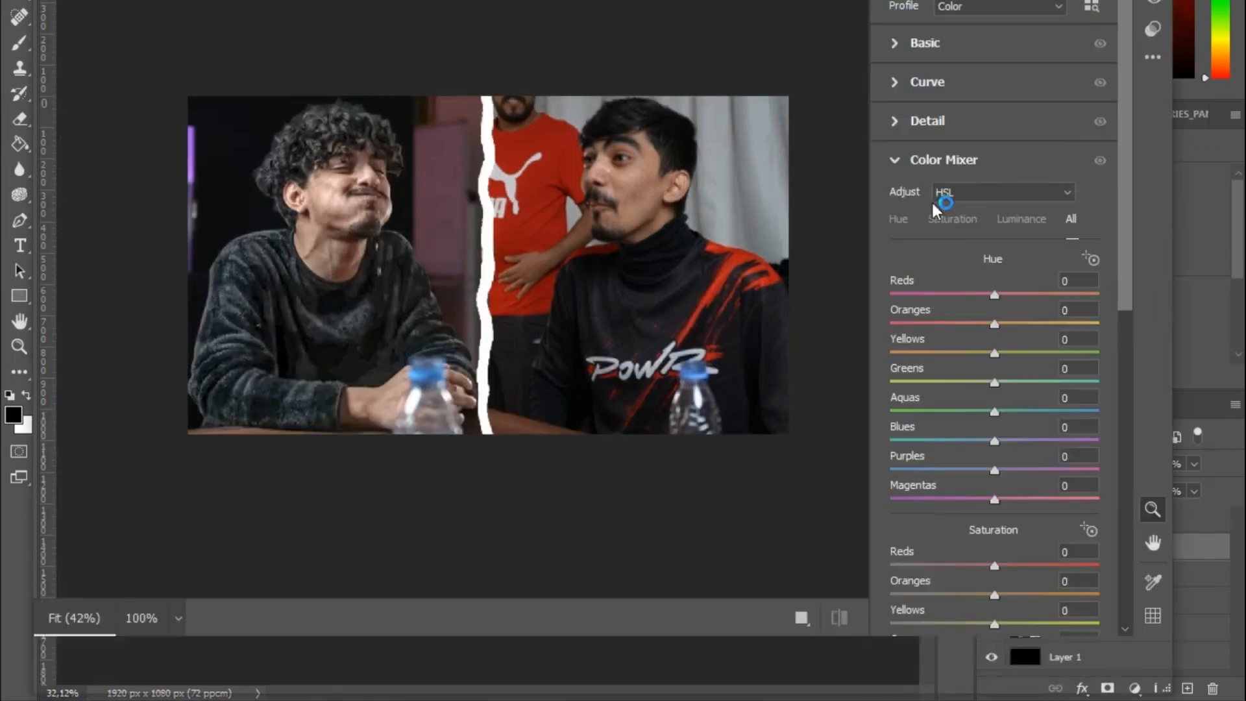
left_click(1159, 55)
left_click(1065, 133)
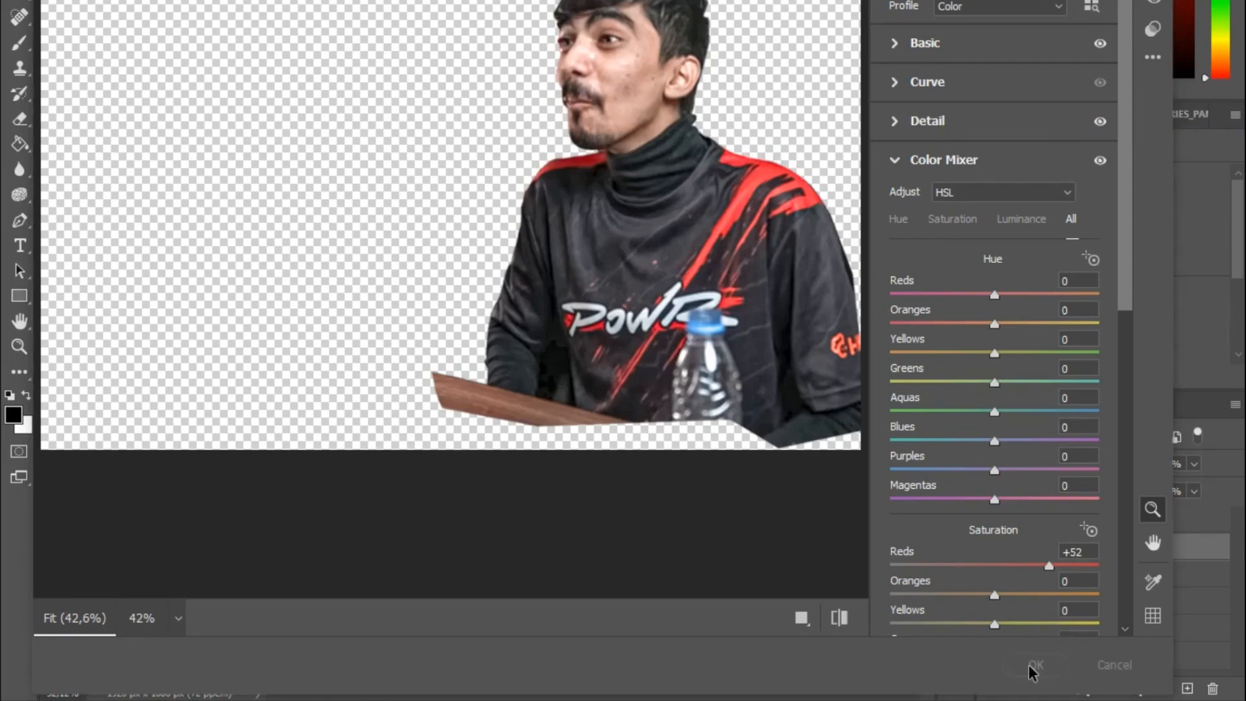
left_click(1031, 664)
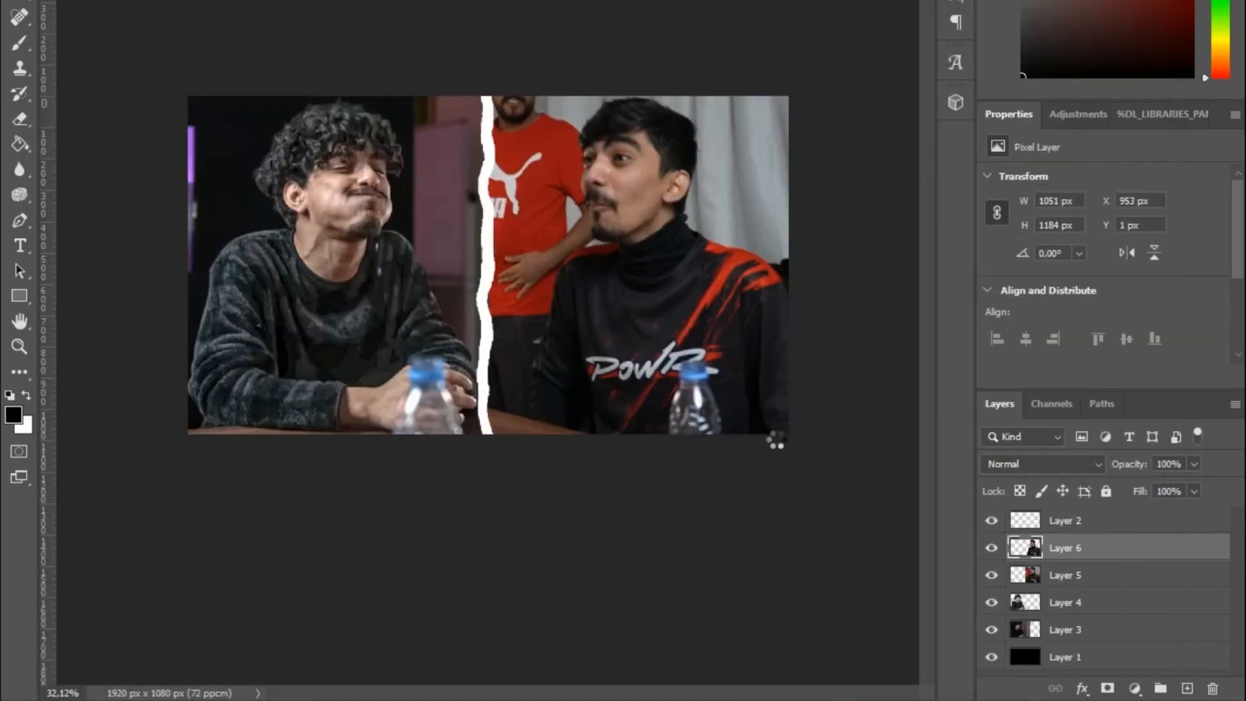
key("Right")
key("Right")
key("Right")
key("Right")
key("Right")
key("Right")
key("Right")
key("Right")
key("Right")
key("Right")
key("Right")
key("Right")
key("Right")
key("Right")
key("Right")
key("Left")
key("Left")
key("Left")
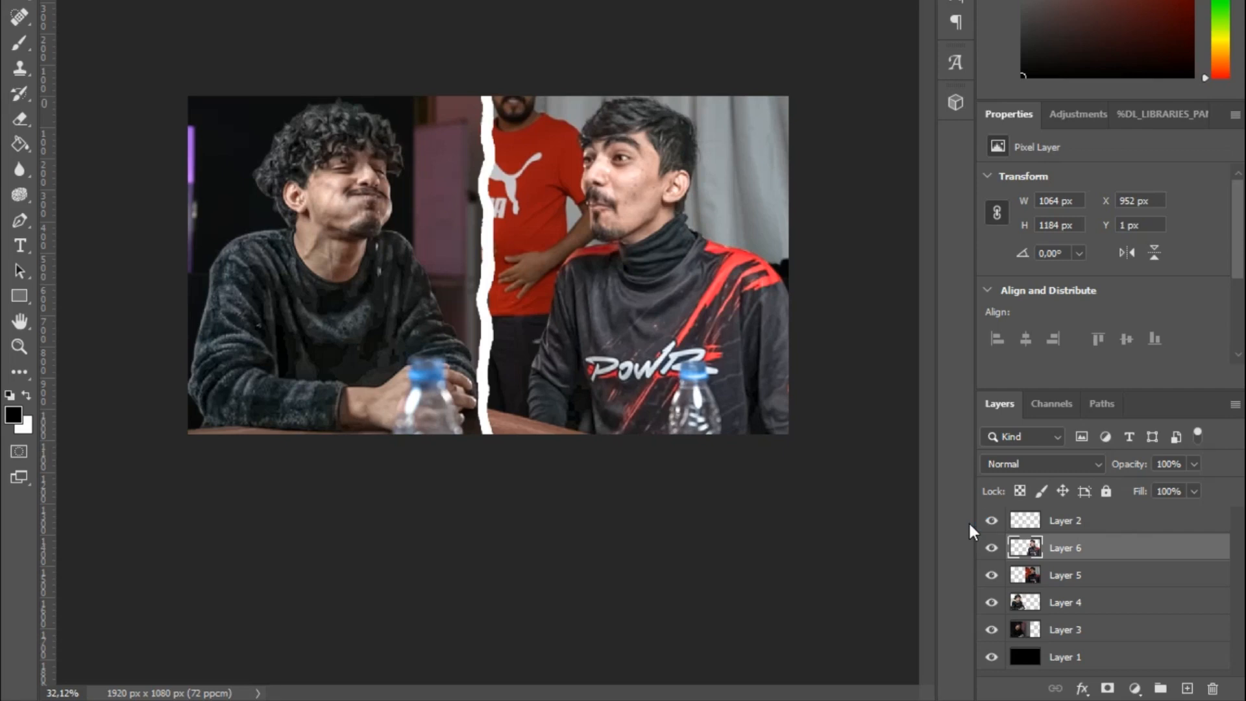
Colorize the Layer 5 background with Hue/Saturation at Hue 190, Saturation 86 and Lightness -8.
left_click(1092, 578)
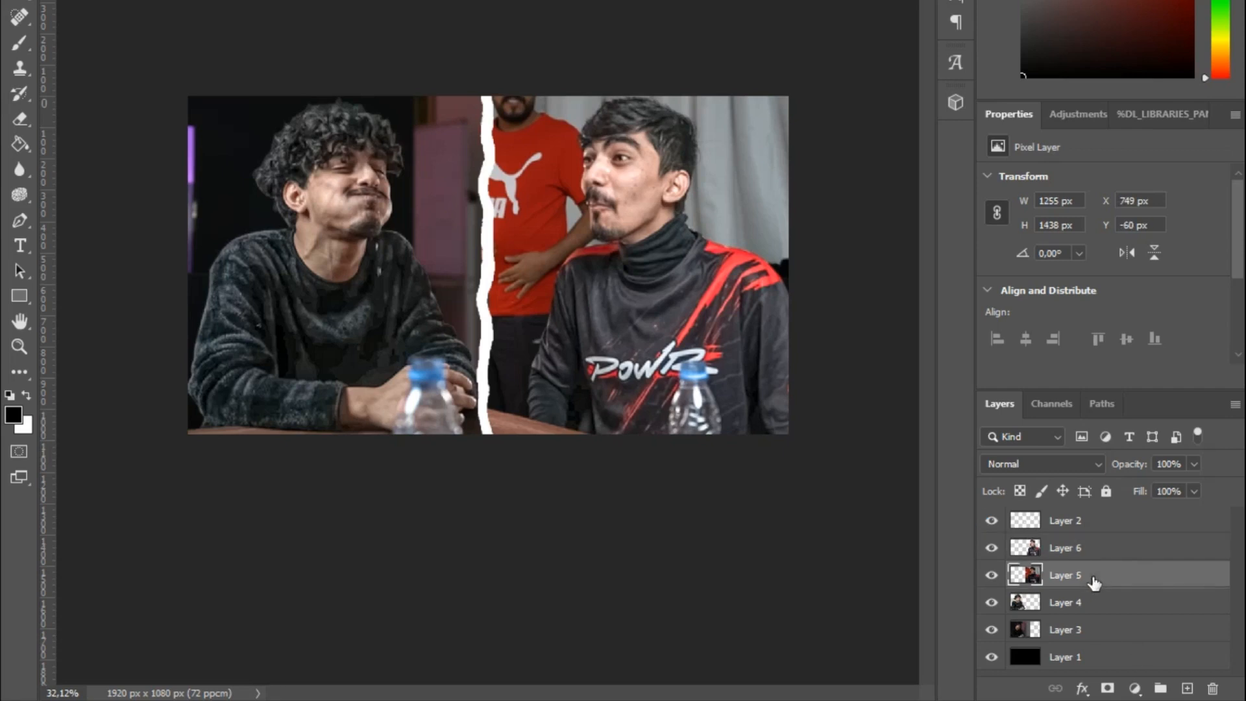
key("ctrl+u")
left_click(1143, 517)
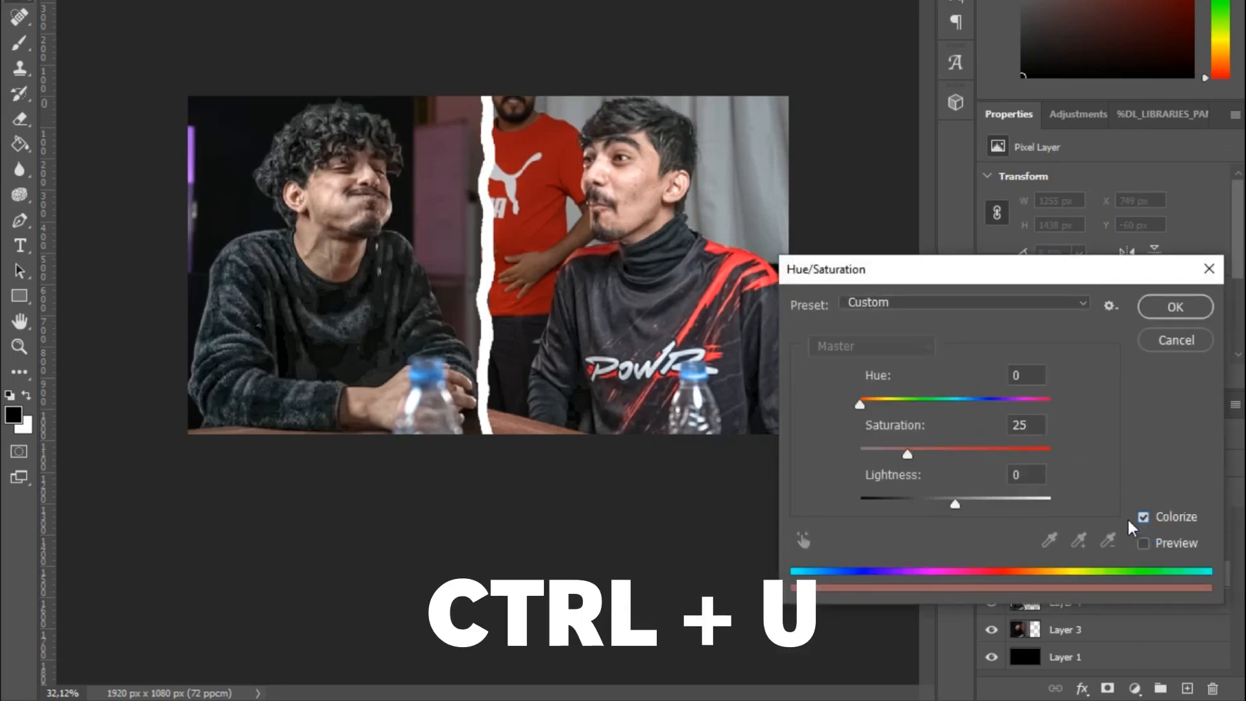
left_click(1025, 375)
type("190")
left_click_drag(1033, 423, 1012, 424)
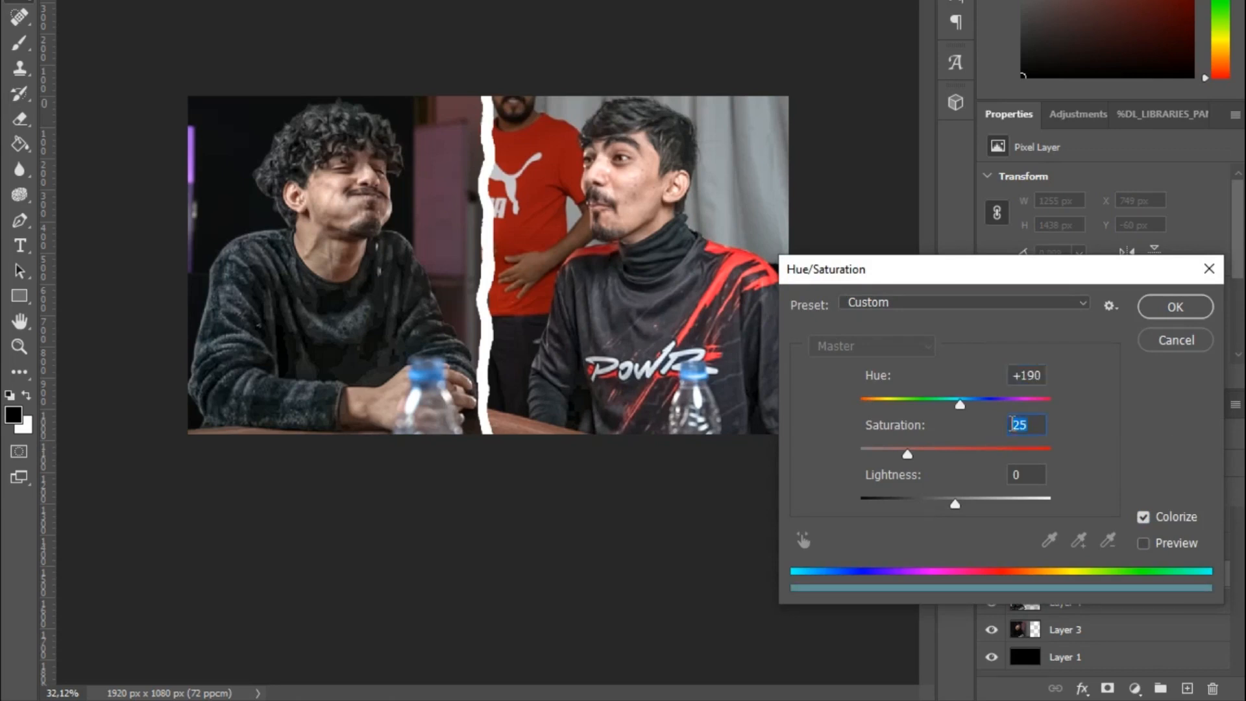
type("86")
left_click_drag(1033, 474, 1008, 472)
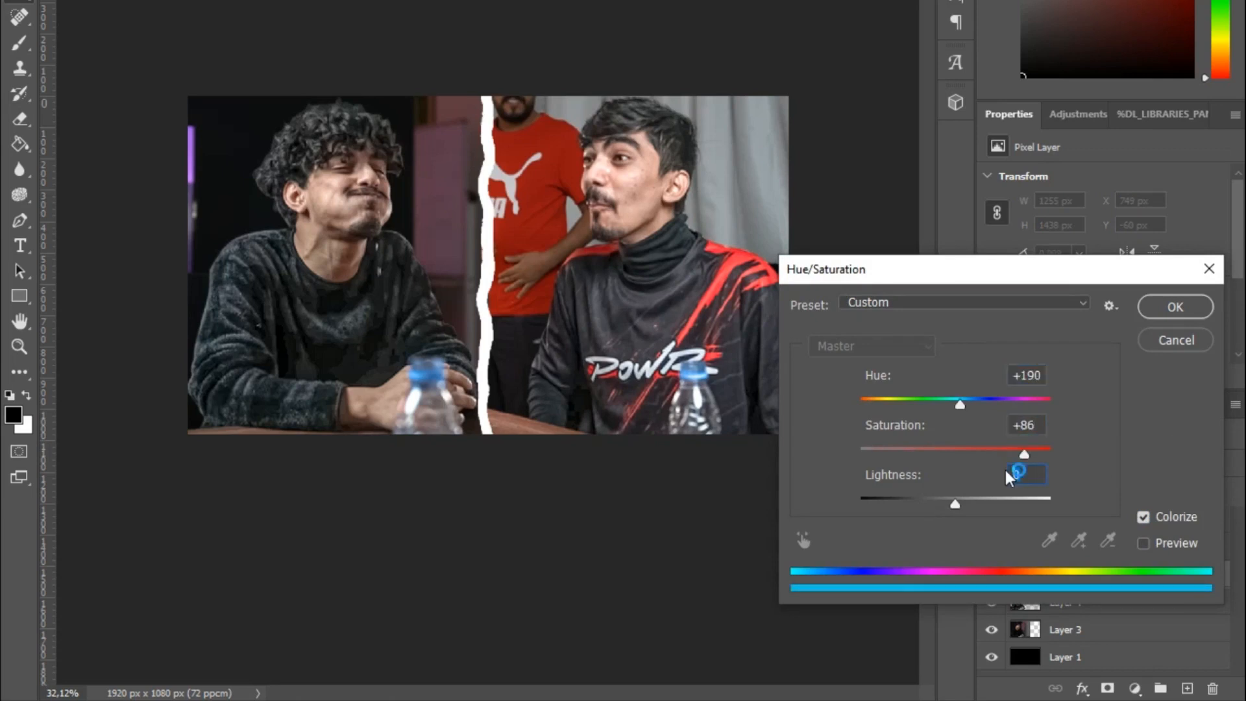
type("-8")
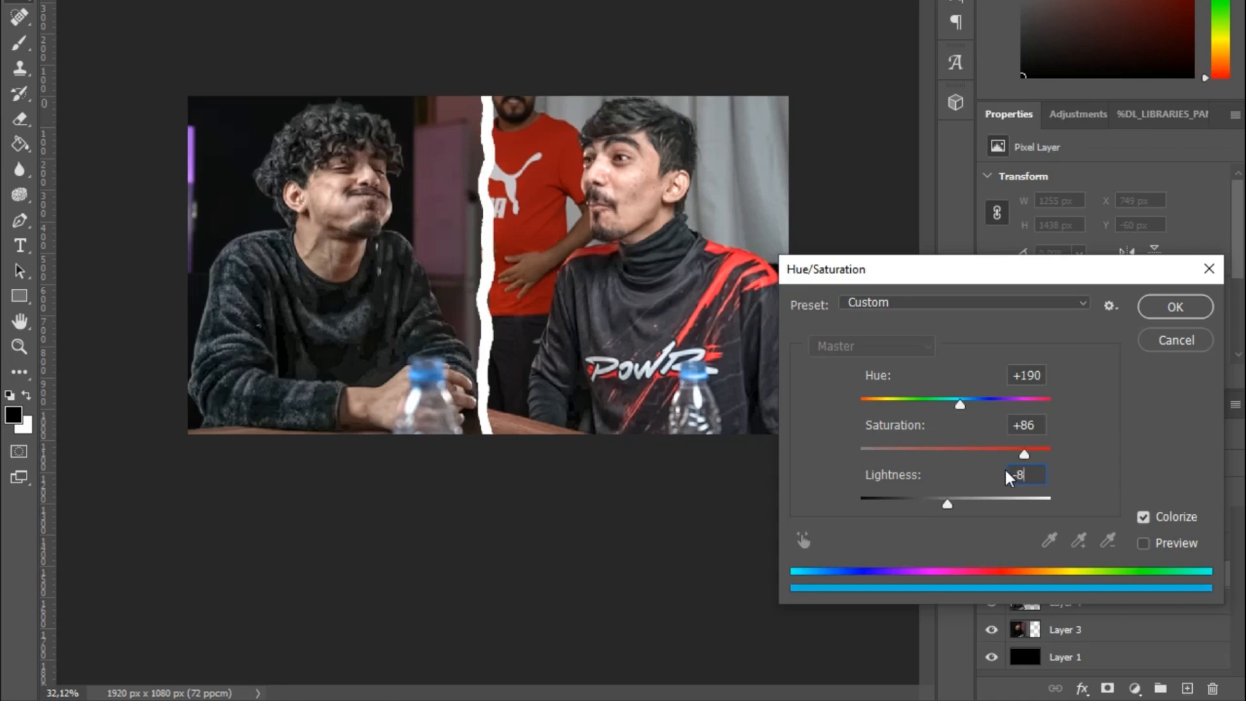
left_click(1159, 307)
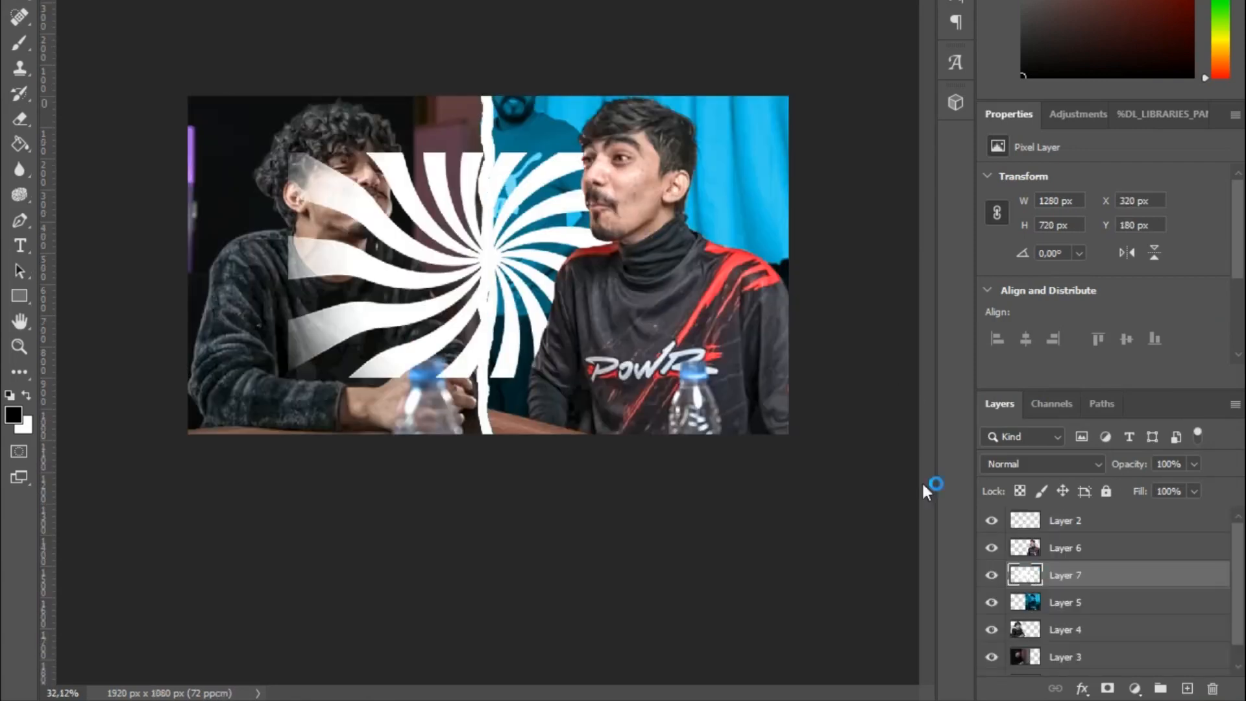
Move the sunburst on Layer 7 to X 683, Y 71 over the blue background and clip it to Layer 5.
left_click_drag(1065, 576, 1077, 615)
key("ctrl+t")
left_click_drag(429, 321, 544, 284)
key("Return")
left_click_drag(1091, 569, 1091, 573)
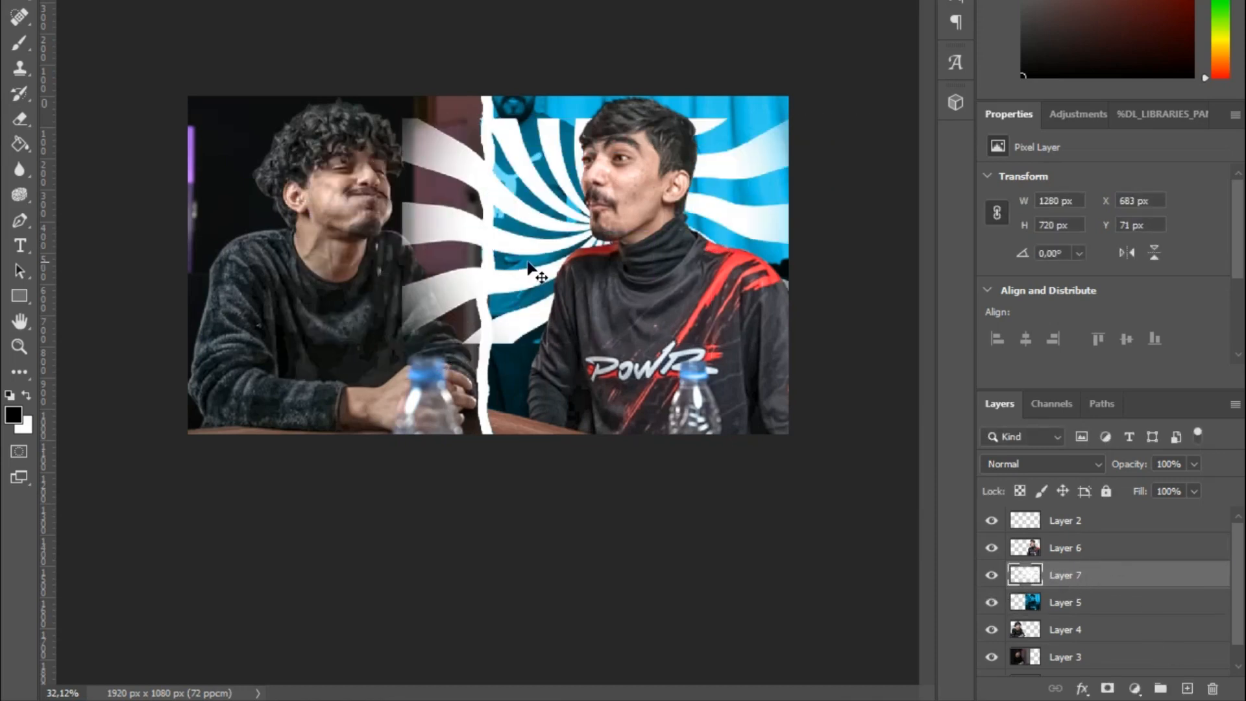
left_click(1018, 588, "alt")
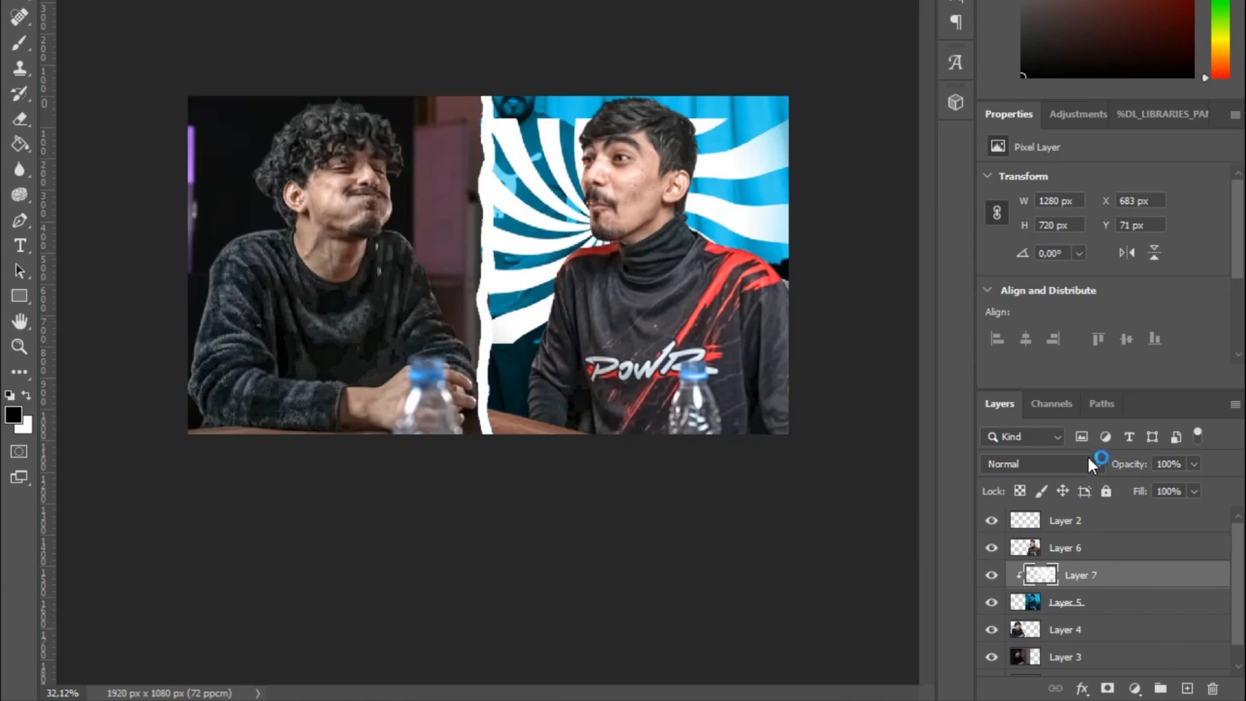
Enlarge the Layer 7 sunburst to about 2409 × 1355 px, centred near the divider, and set its blend mode to Overlay.
key("ctrl+t")
left_click_drag(604, 367, 523, 415)
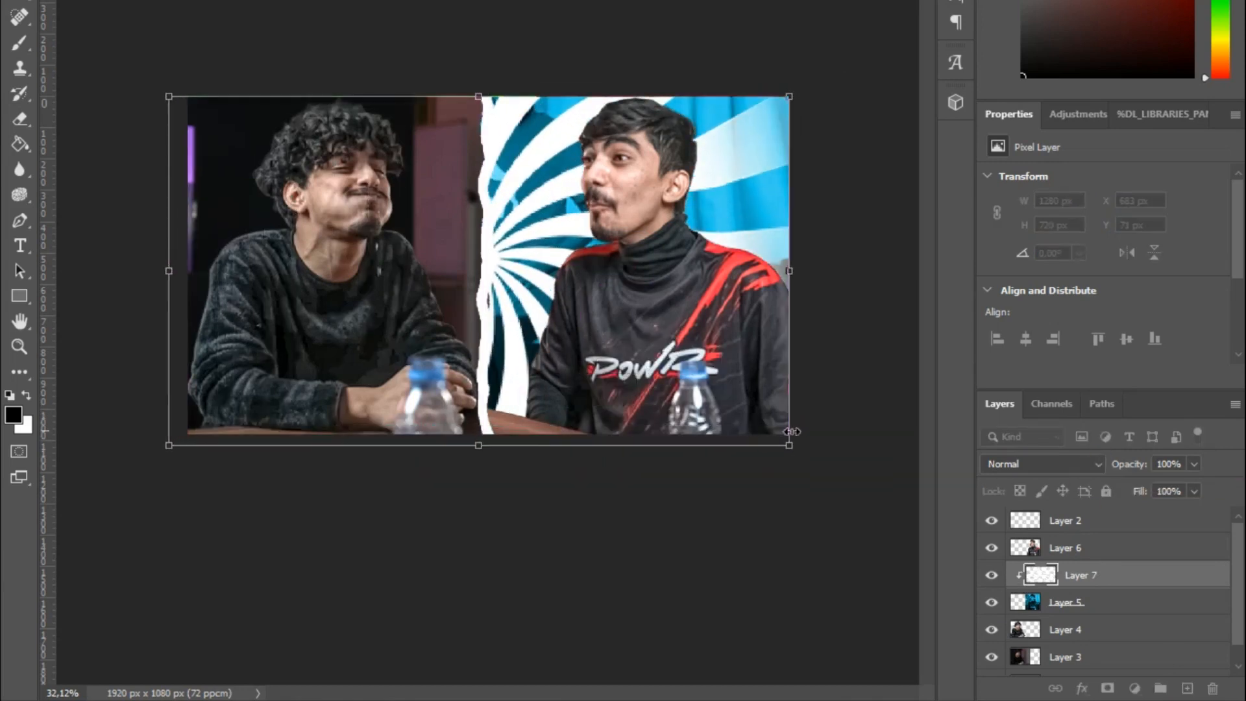
left_click_drag(785, 448, 917, 519)
left_click_drag(625, 484, 601, 474)
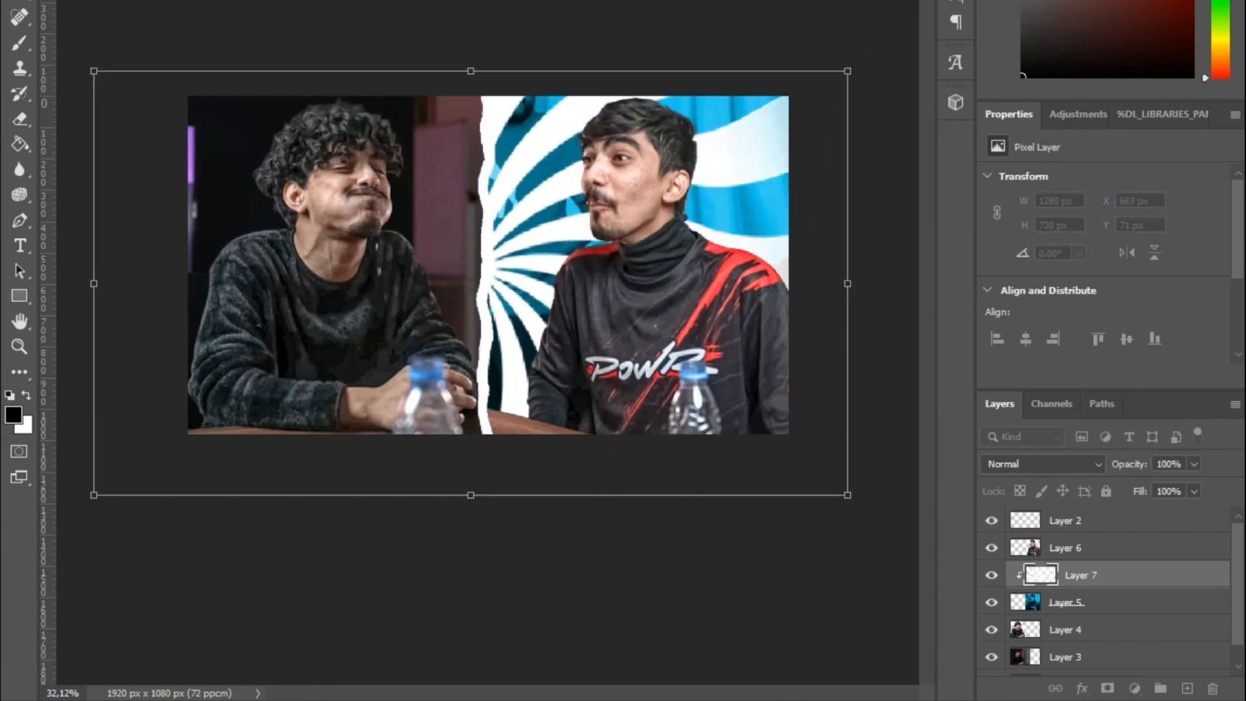
key("Return")
left_click(1096, 463)
left_click(1096, 447)
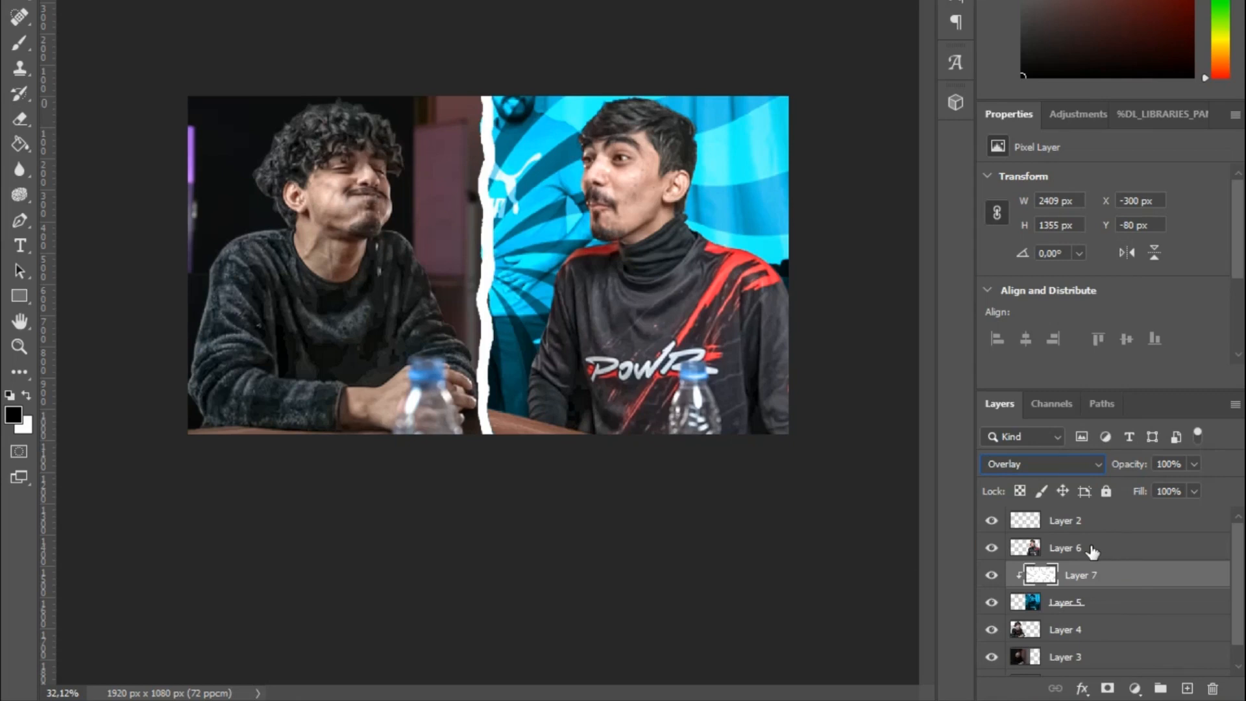
left_click(1111, 601)
left_click(1113, 580)
left_click(70, 0)
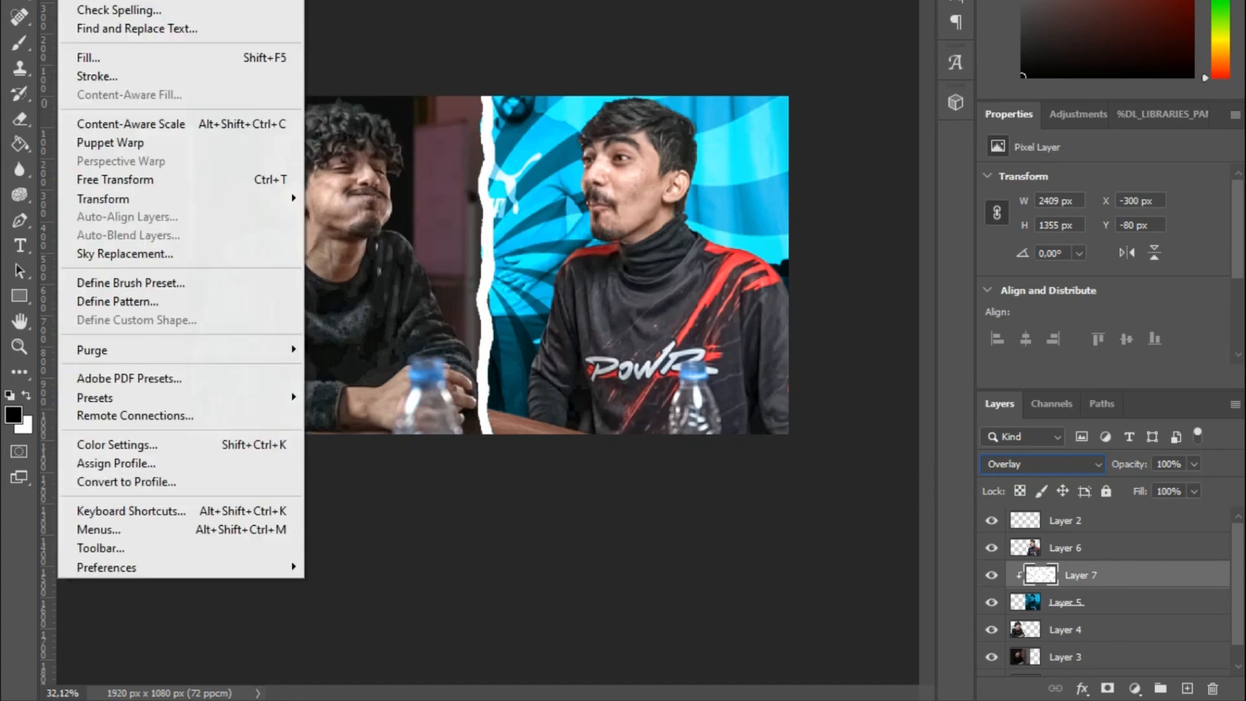
left_click(91, 0)
left_click(70, 0)
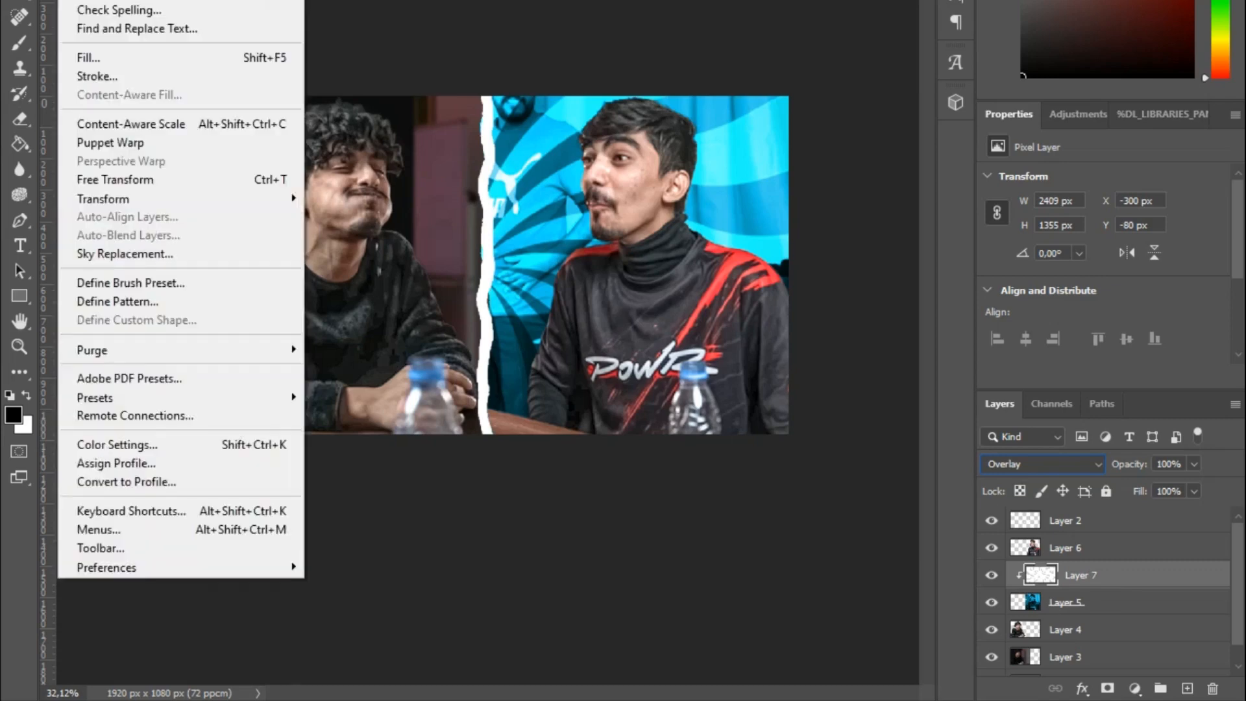
left_click(91, 0)
left_click_drag(1091, 577, 1212, 688)
left_click(1076, 554)
key("ctrl+u")
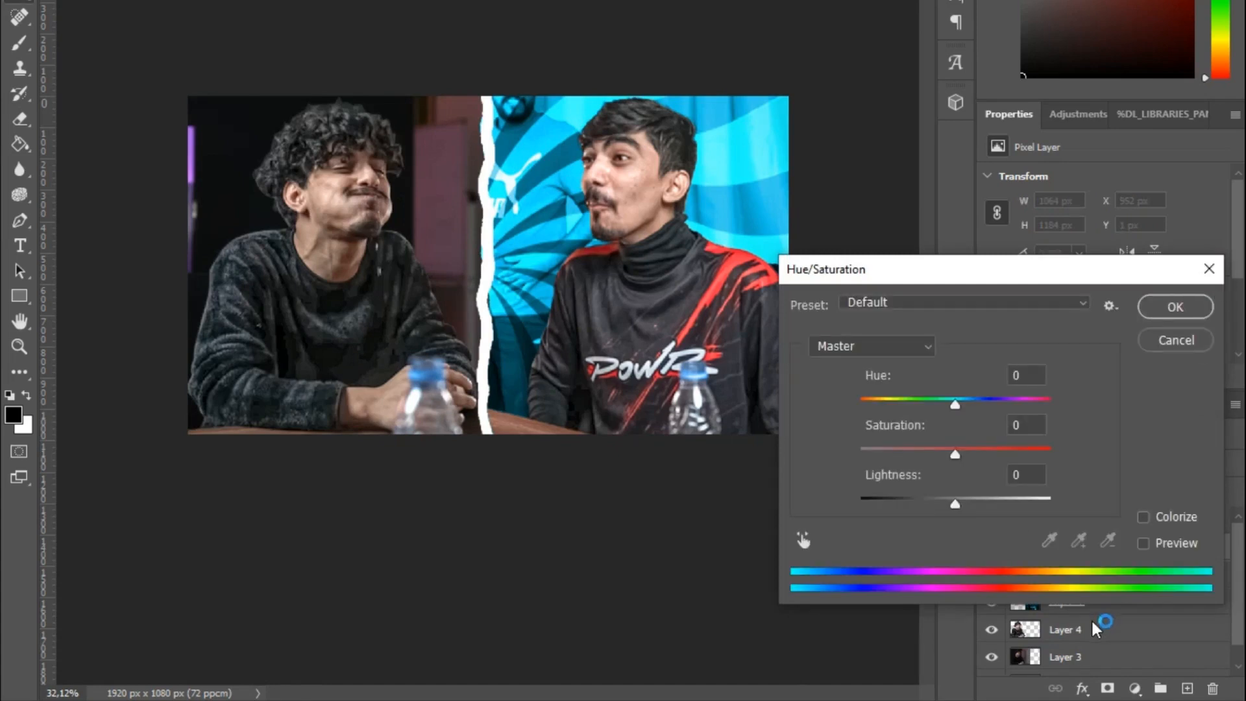
left_click(1208, 269)
Adjust the Layer 7 sunburst with Hue/Saturation at Hue -2, Saturation +51 and Lightness -16.
left_click(1122, 576)
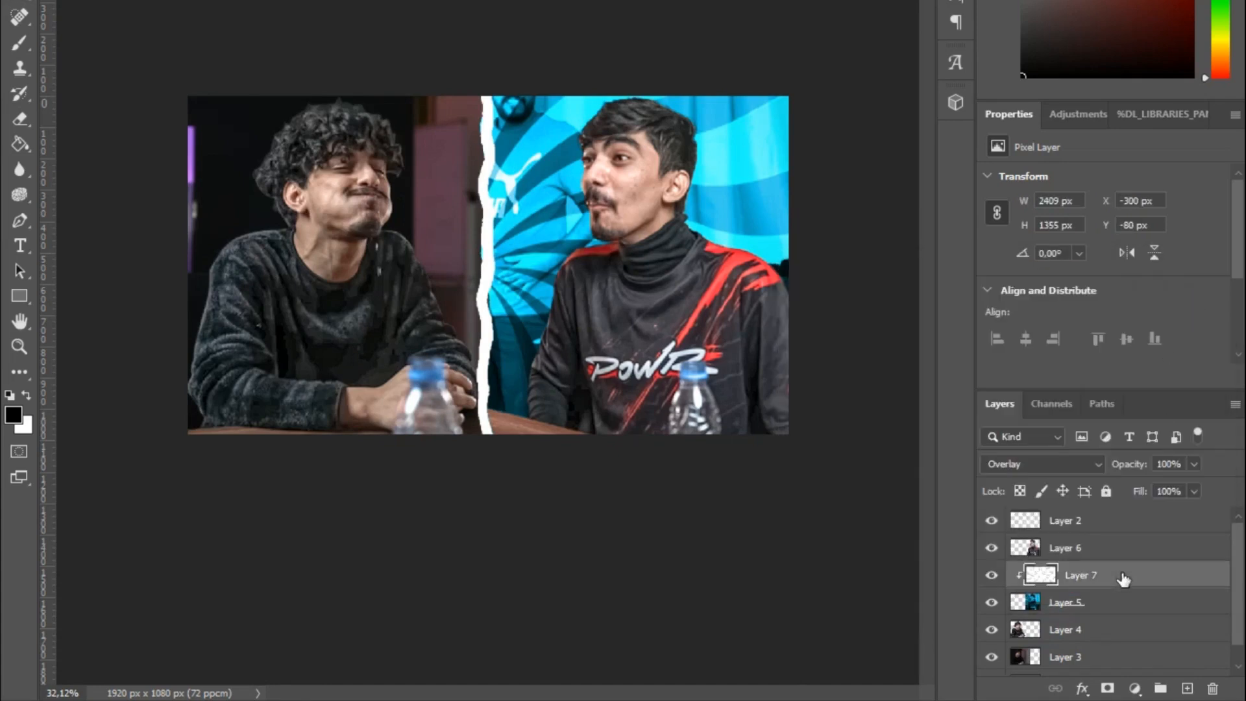
key("ctrl+u")
mouse_move(1078, 278)
left_mouse_down()
mouse_move(752, 367)
mouse_move(1073, 289)
left_mouse_up()
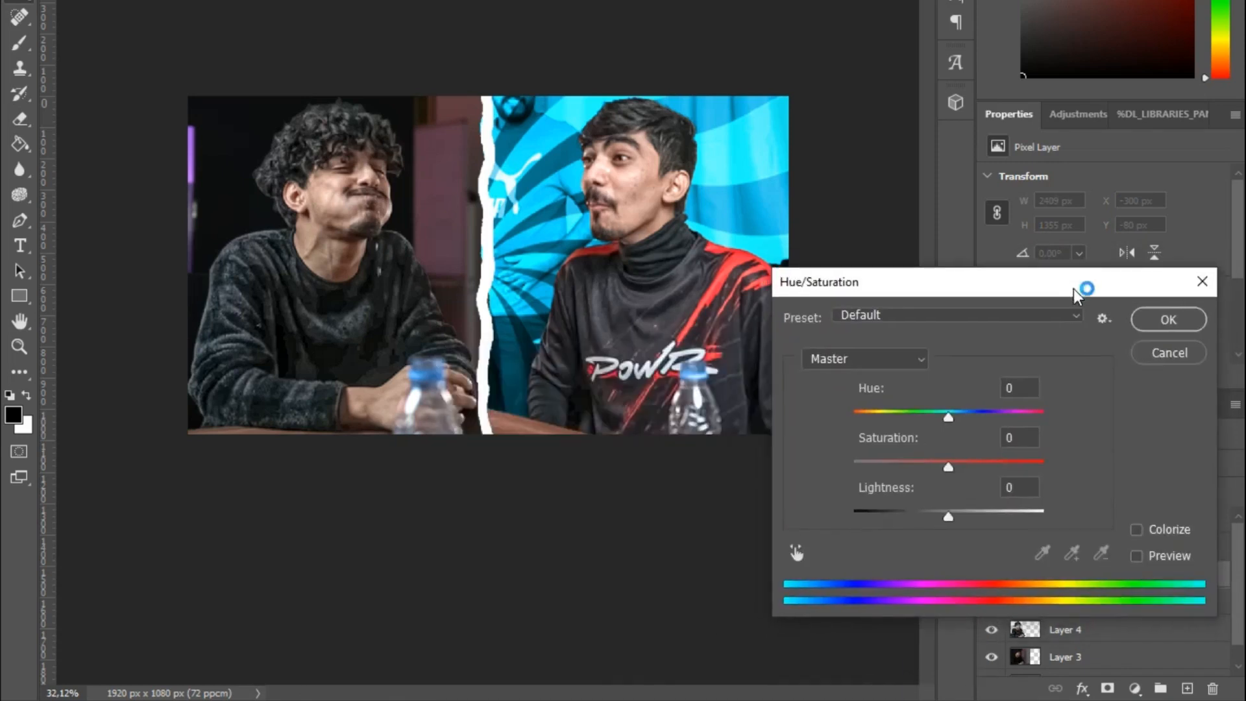
type("-251")
left_click(1000, 491)
type("-16")
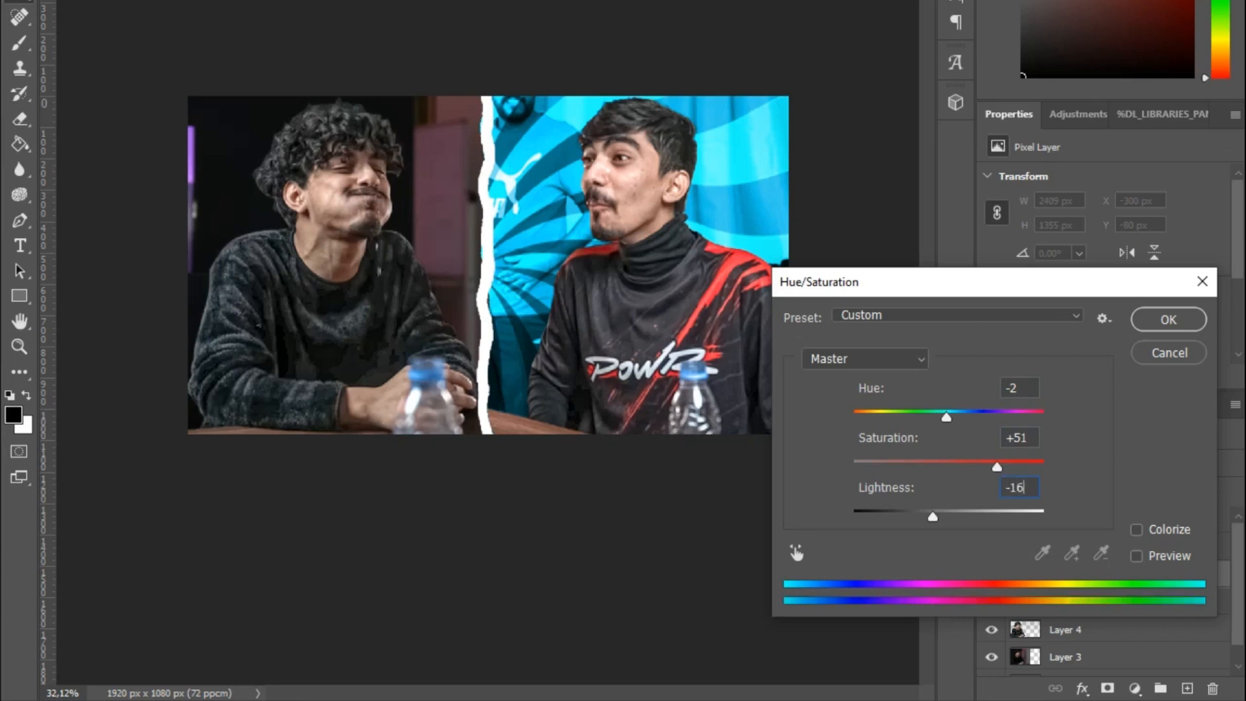
left_click(1168, 320)
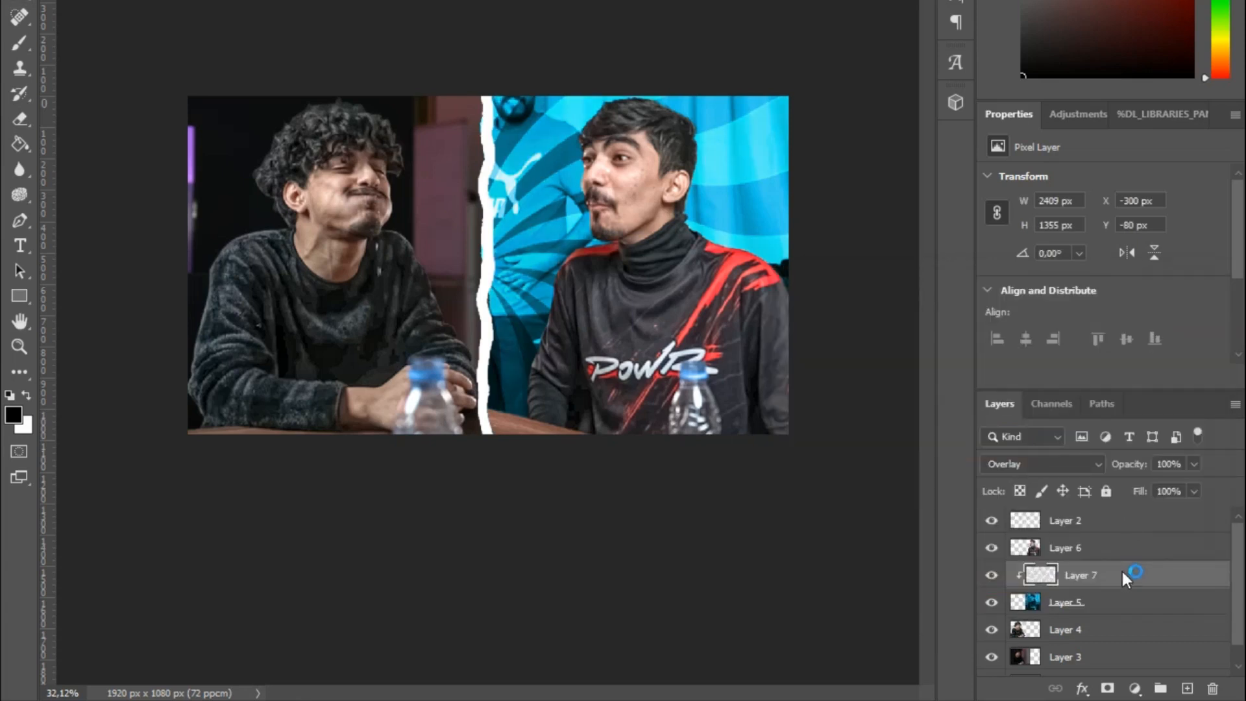
Duplicate the Layer 7 sunburst, move the copy to X 280, Y -247 and clip it to Layer 5.
key("ctrl+j")
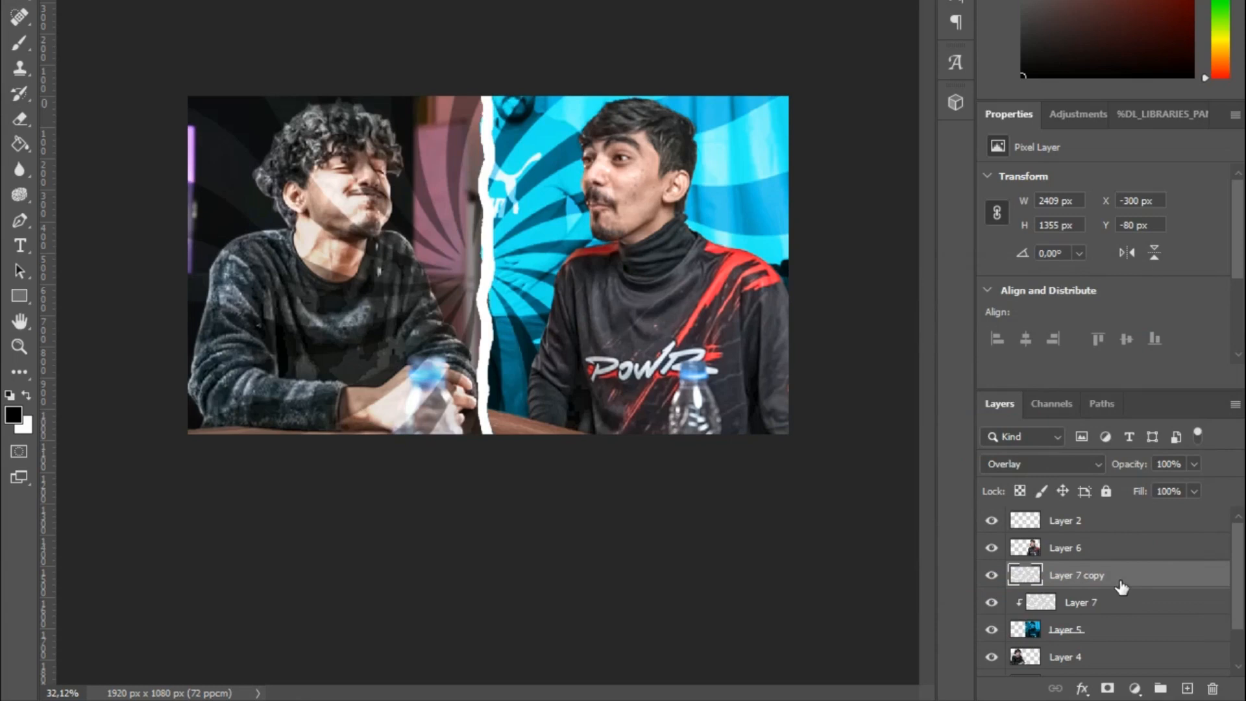
key("ctrl+t")
left_click_drag(473, 290, 654, 237)
key("Return")
left_click(1017, 589, "alt")
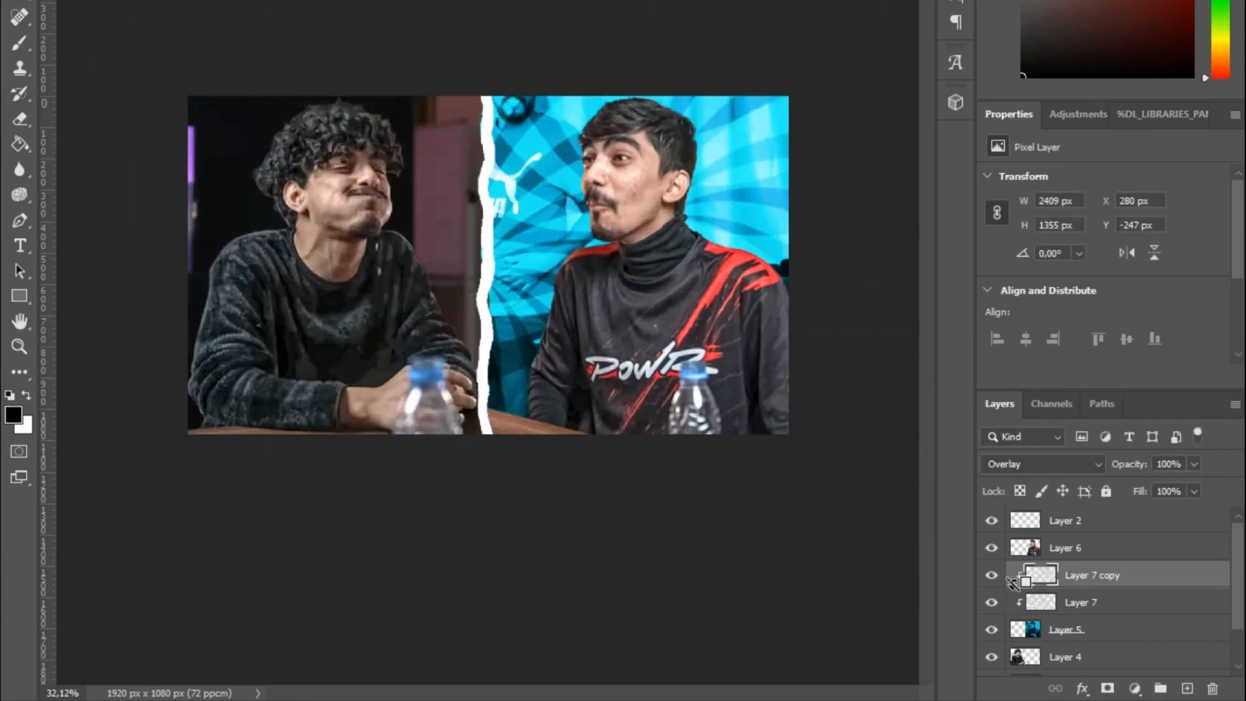
Move the sunburst copy to X -300, Y -80 so it aligns exactly with the original sunburst.
key("ctrl+t")
left_click_drag(747, 266, 554, 314)
key("Return")
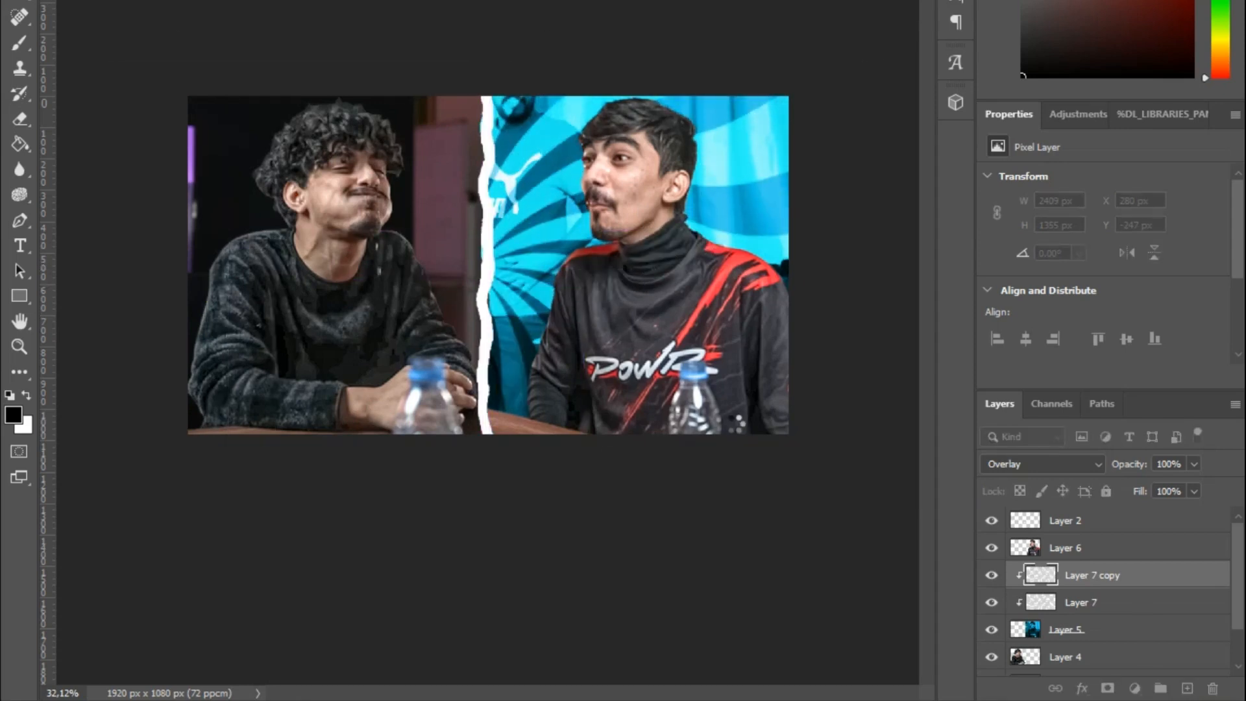
key("ctrl+minus")
key("ctrl+minus")
key("ctrl+plus")
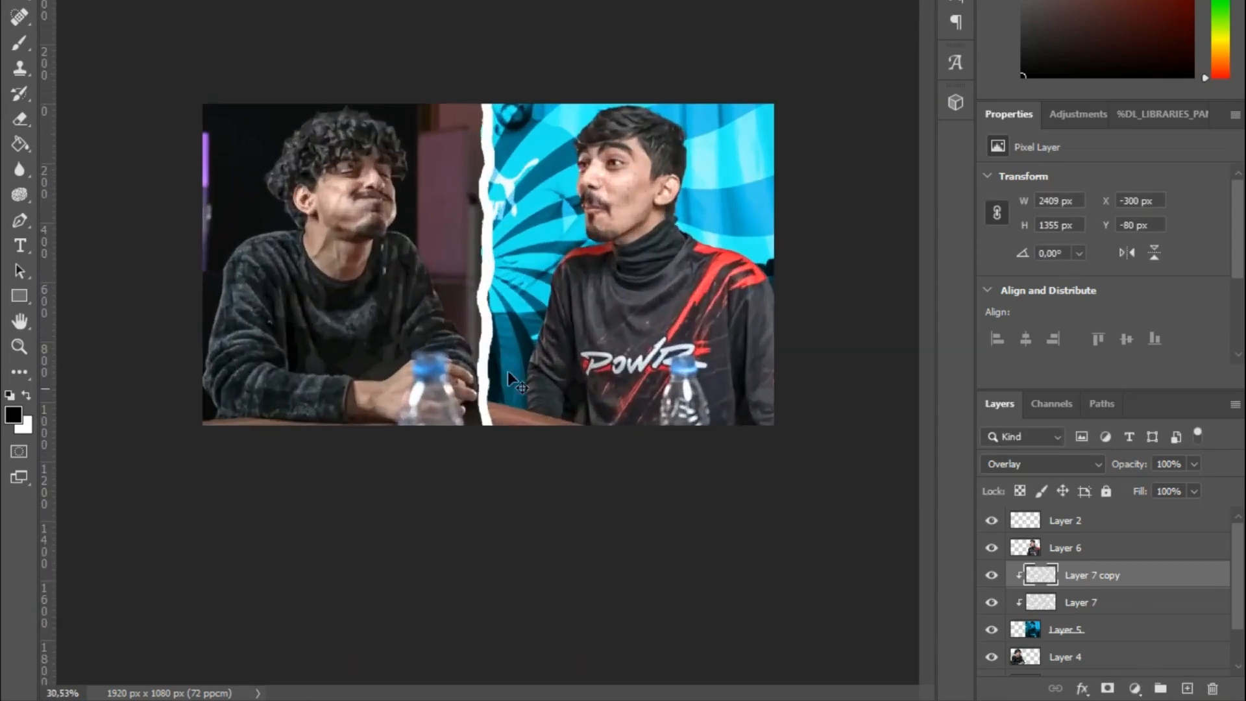
Colorize the Layer 3 background purple with Hue/Saturation at Hue 279, Saturation 88 and Lightness 2.
scroll(1107, 572, "down", 2)
left_click(1103, 608)
left_click(1108, 634)
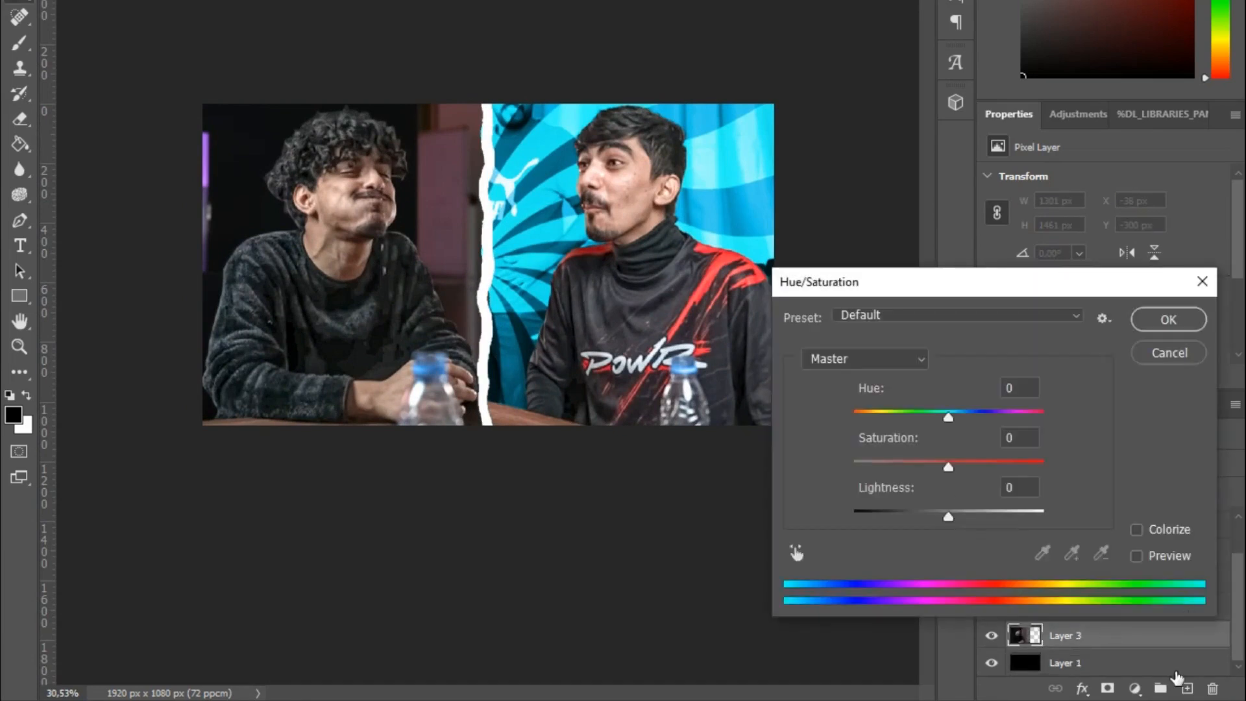
left_click(1136, 529)
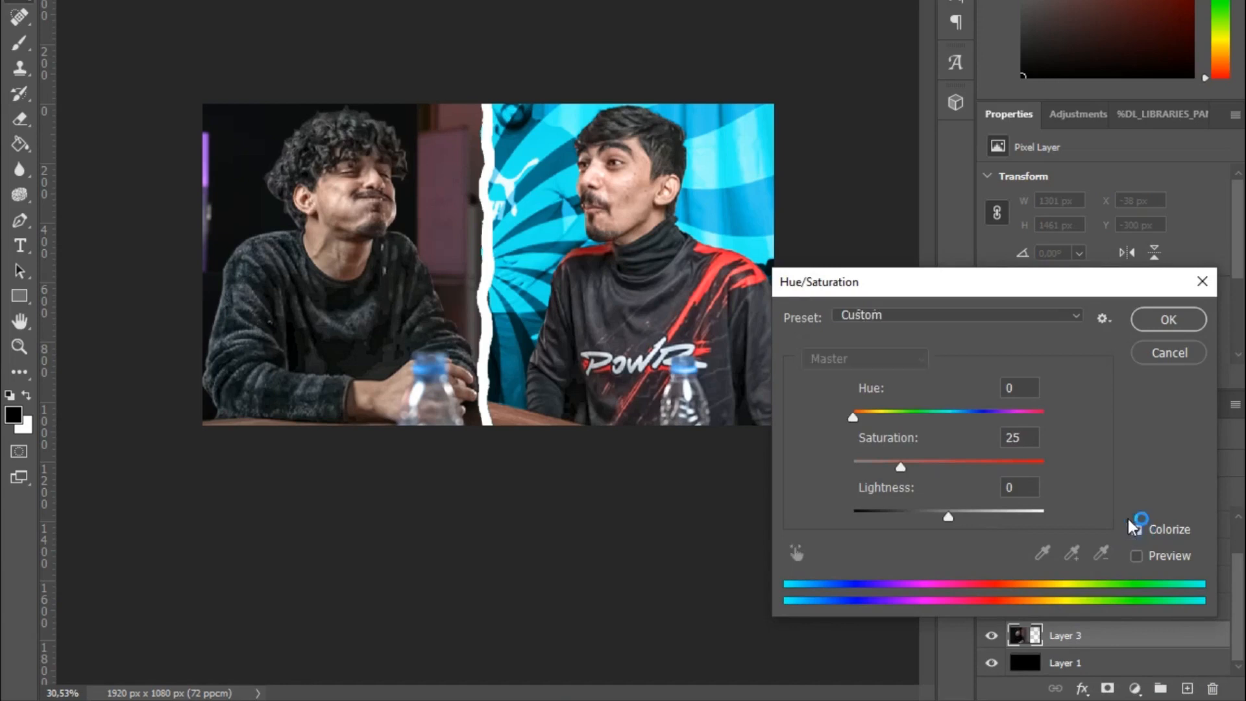
type("279")
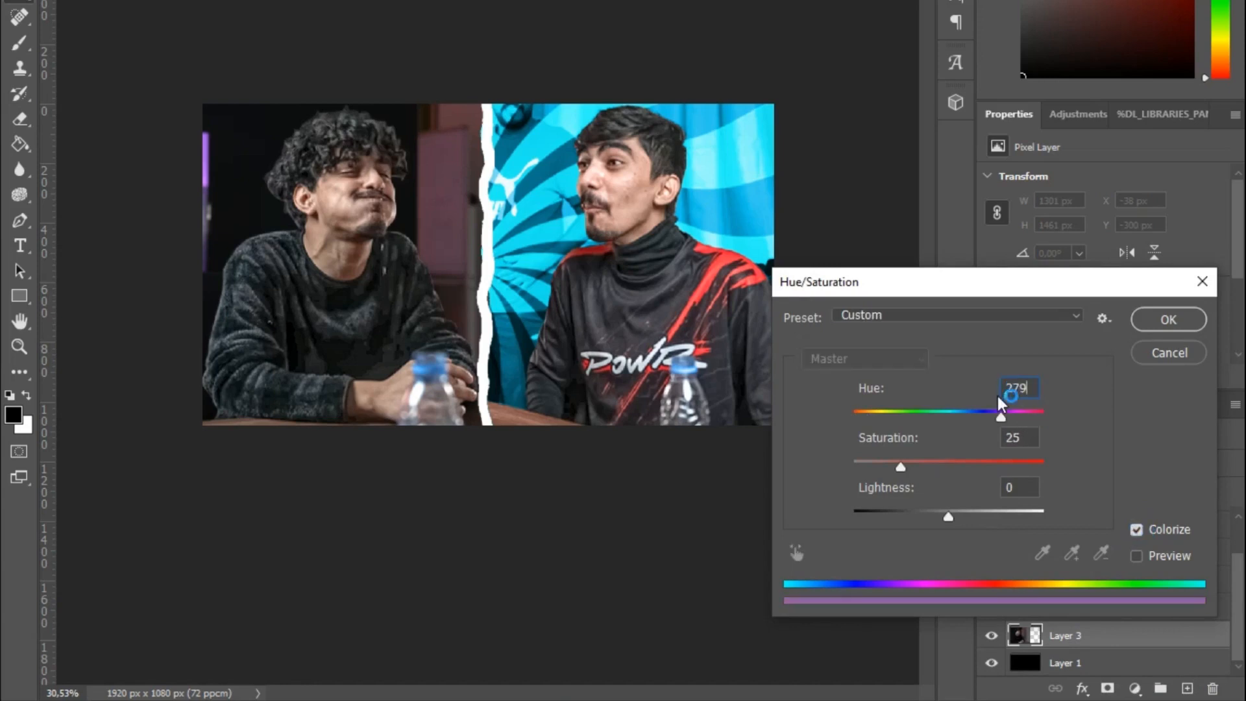
key("Tab")
type("88")
type("2")
left_click(1151, 318)
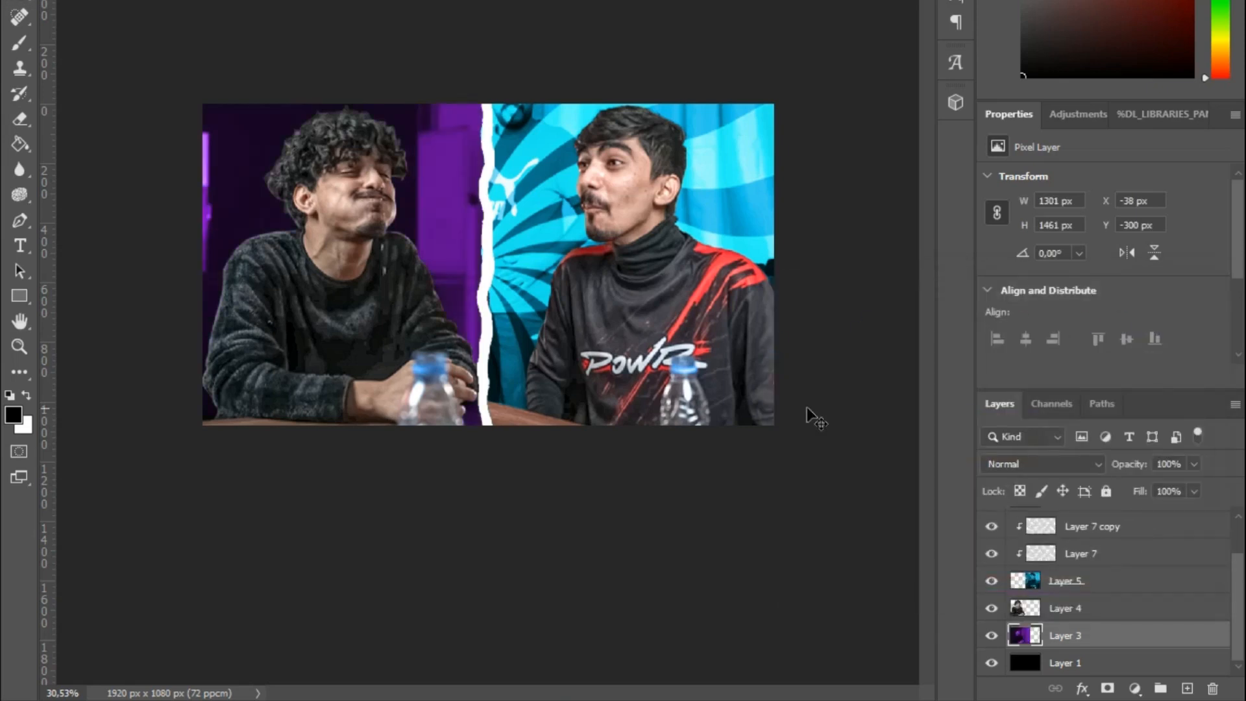
Paste the sunburst above Layer 3, flip it horizontally and position it at X -203, Y -80 with its centre near the divider.
key("ctrl+v")
left_click_drag(807, 407, 418, 203)
key("ctrl+t")
right_click(460, 207)
left_click(547, 554)
left_click_drag(425, 252, 462, 247)
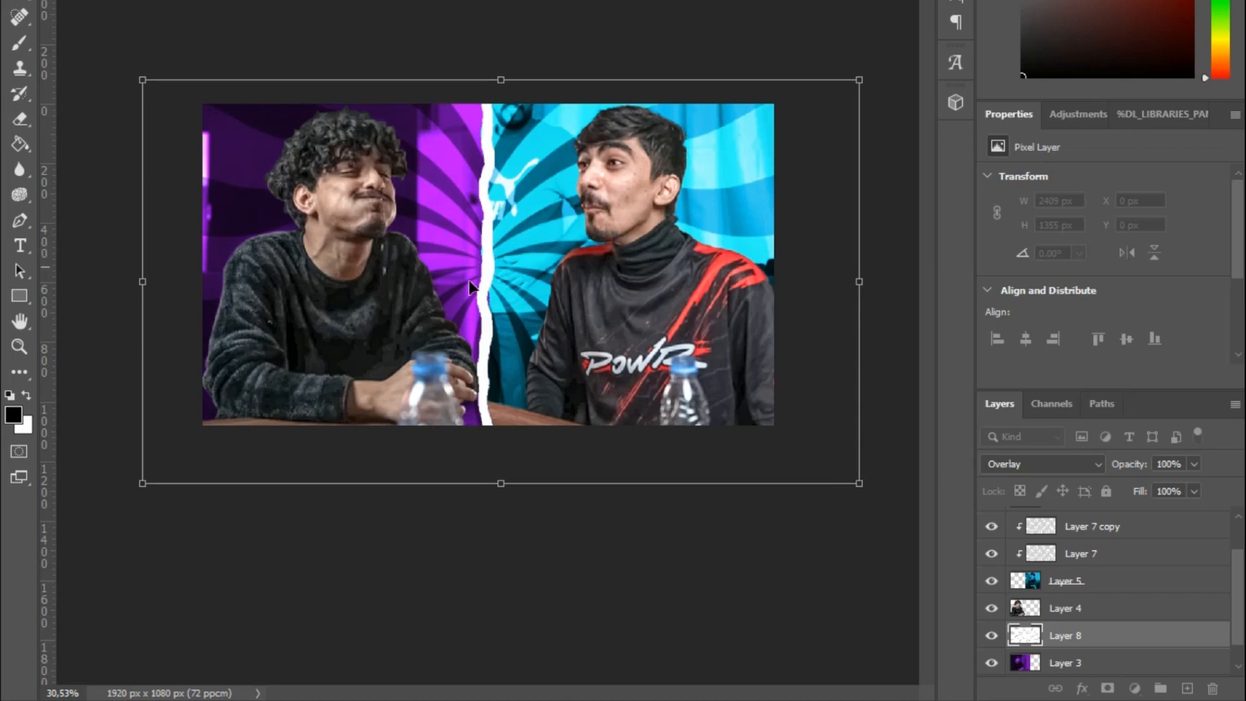
key("Return")
Clip the Layer 8 sunburst to the purple Layer 3 background and duplicate it to strengthen the rays.
scroll(564, 295, "down", 2)
scroll(561, 293, "up", 2)
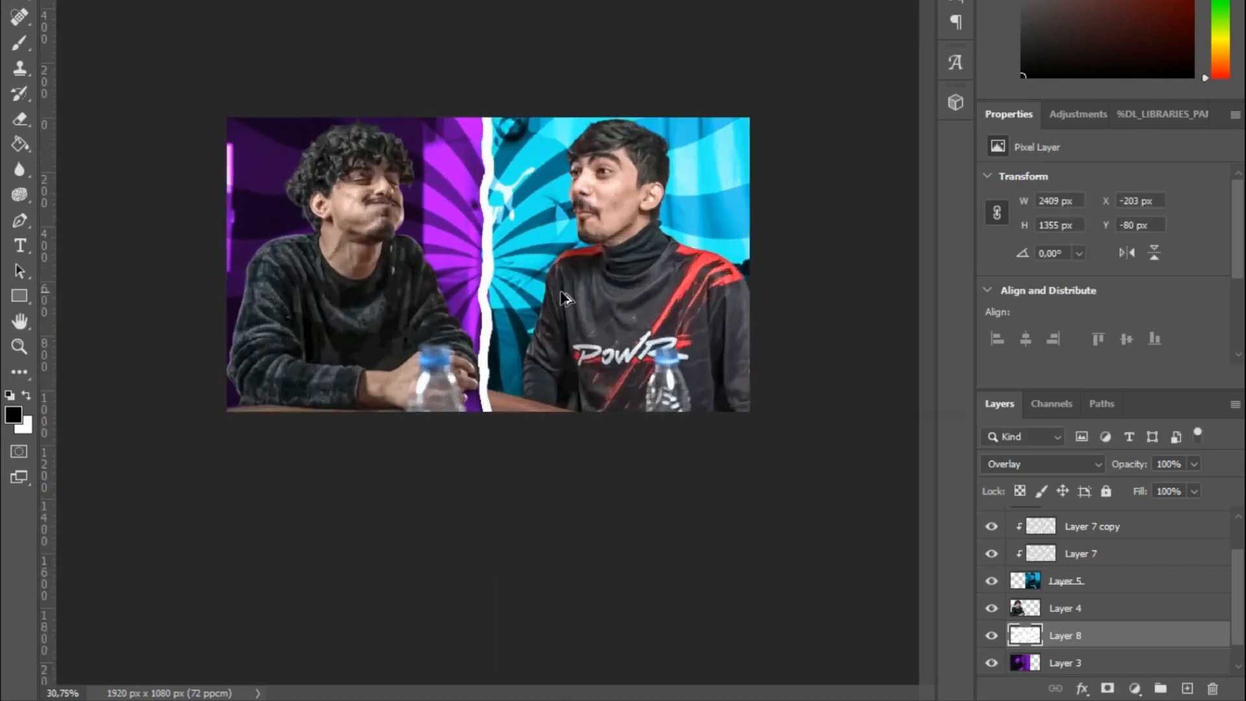
scroll(560, 292, "up", 1)
left_click(1020, 648, "alt")
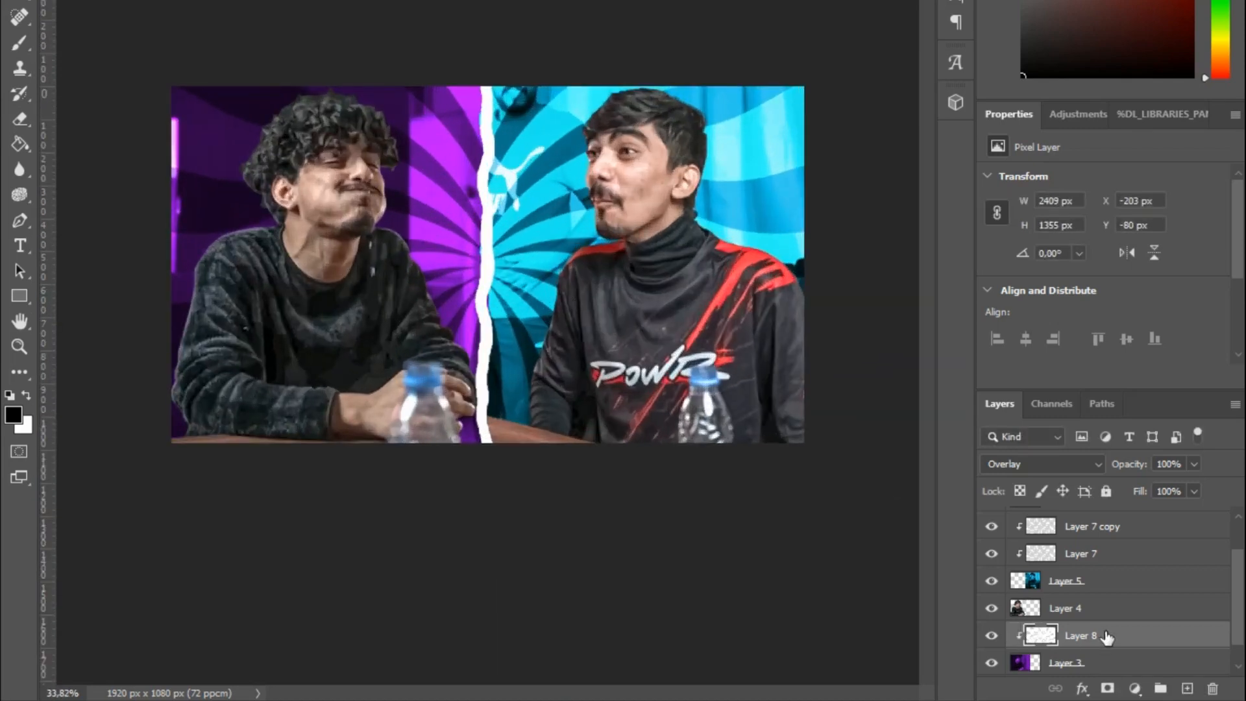
key("ctrl+j")
scroll(684, 426, "down", 1)
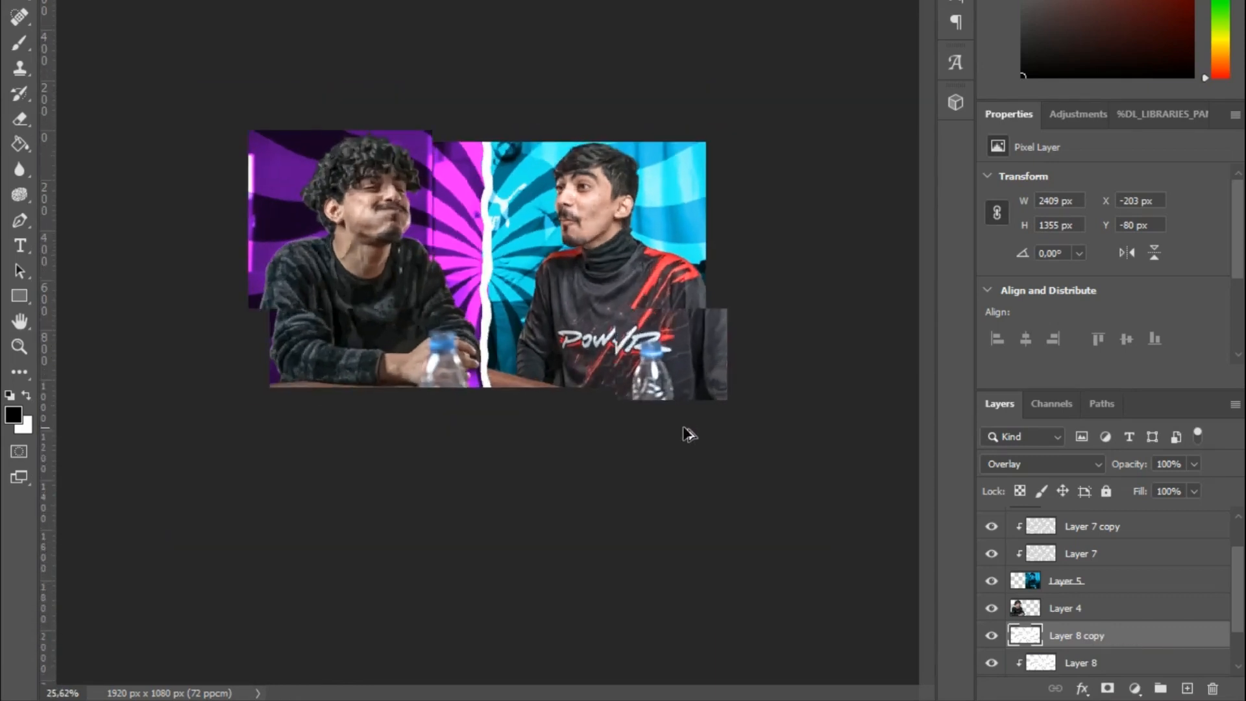
scroll(684, 428, "up", 4)
left_click(1078, 582)
right_click(20, 119)
left_click(111, 115)
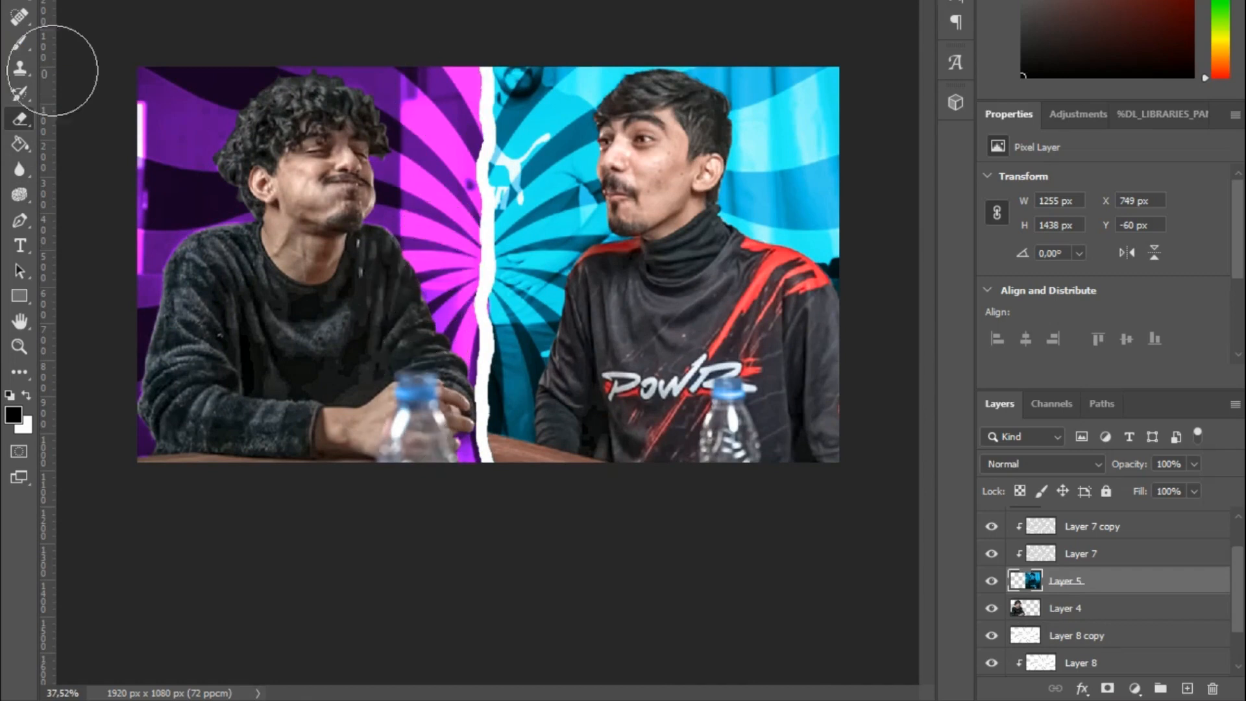
scroll(456, 175, "down", 3)
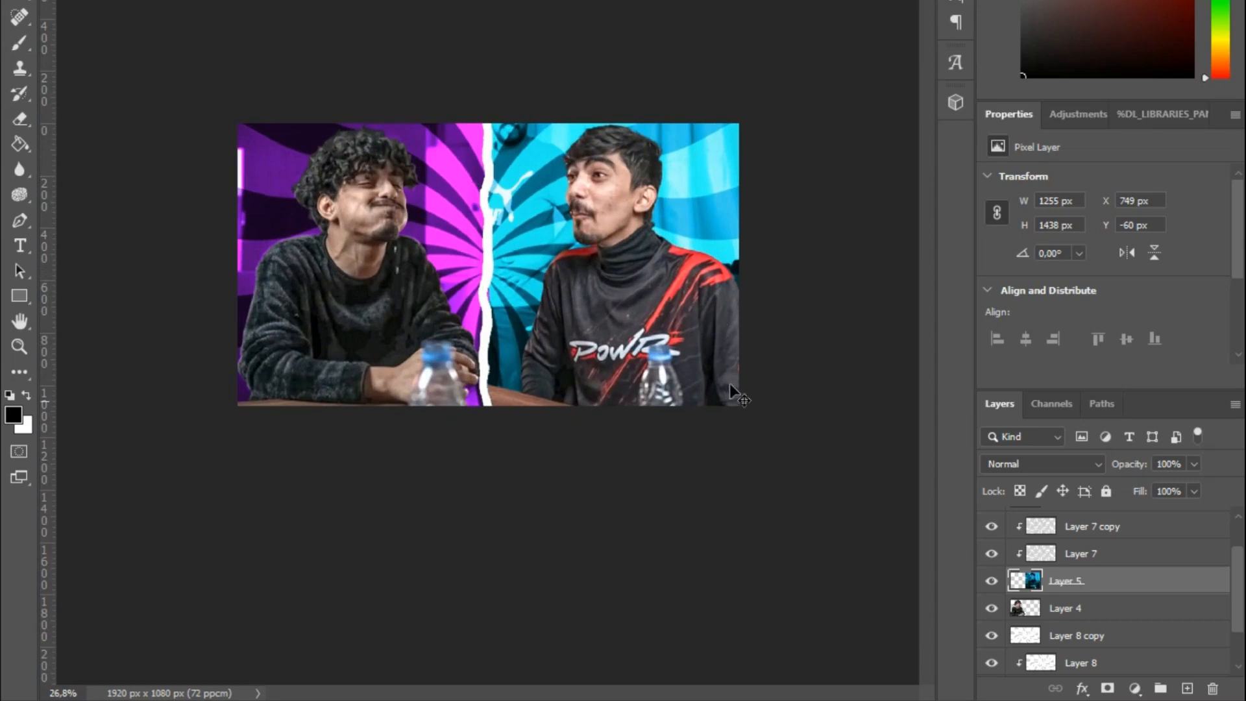
scroll(729, 389, "up", 2)
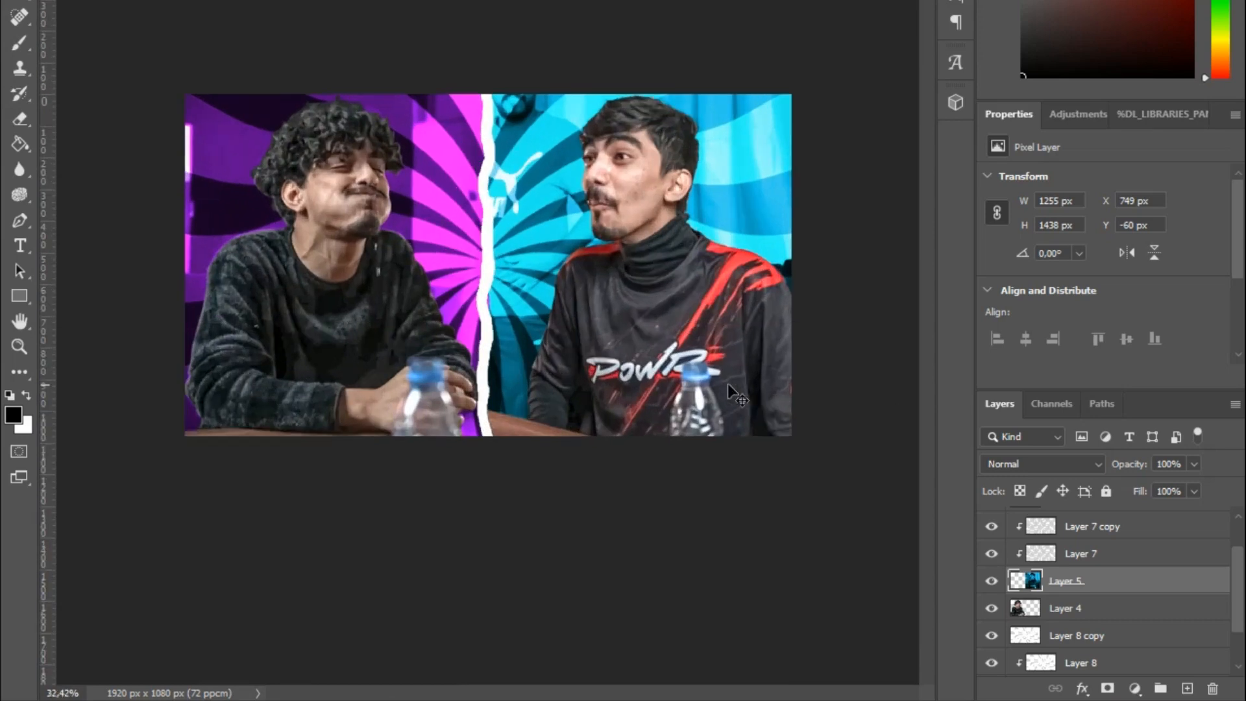
scroll(727, 382, "up", 1)
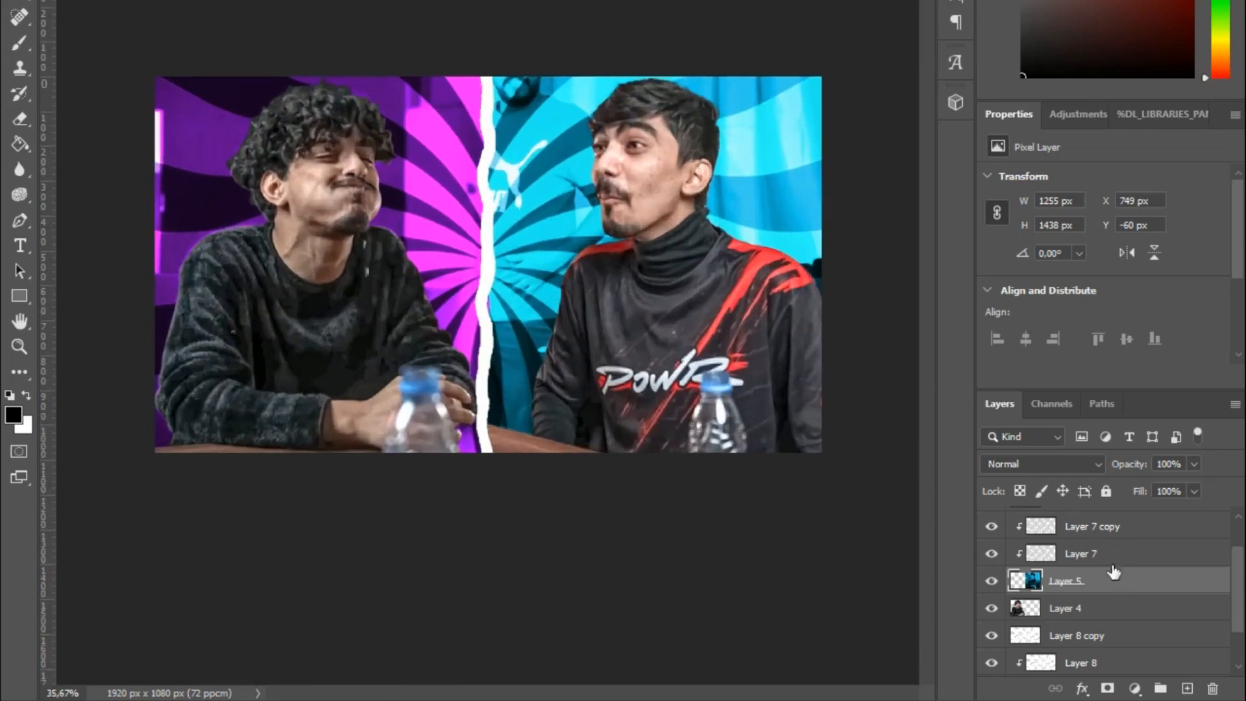
Add an Exposure adjustment layer above Layer 8 copy and set its exposure to -1.32 to darken the purple background.
scroll(1097, 575, "up", 2)
scroll(1093, 577, "down", 3)
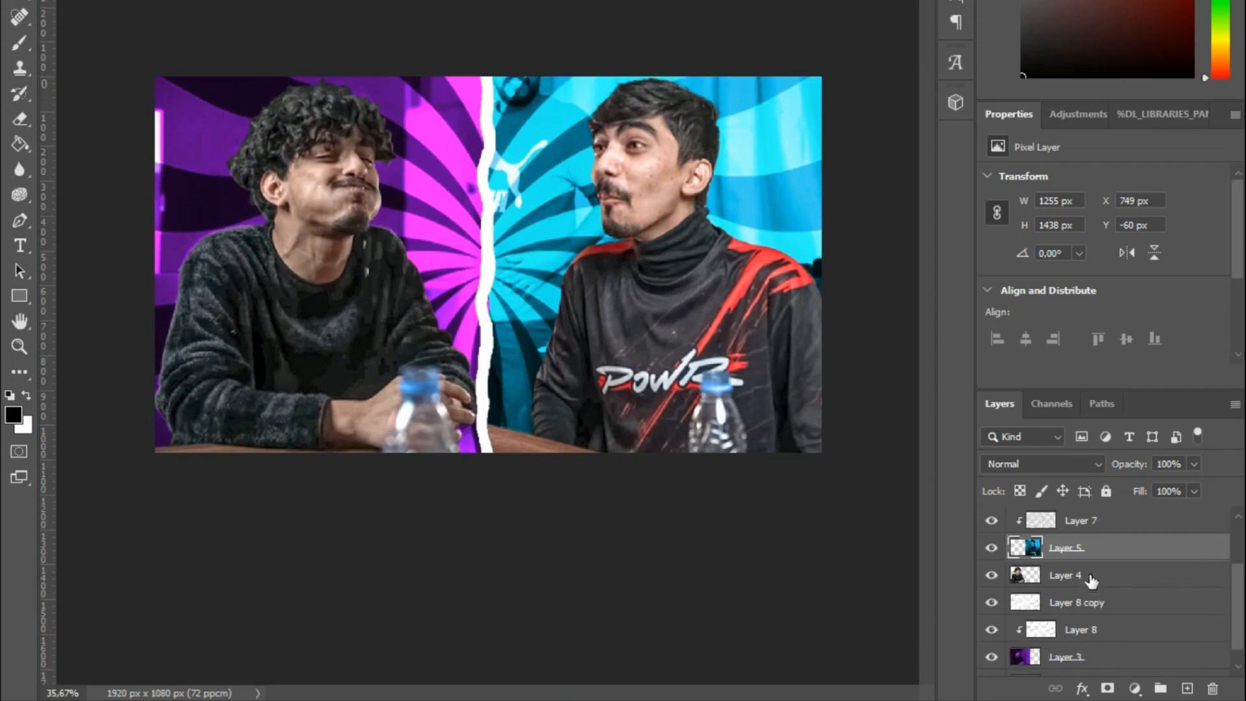
left_click(1137, 609)
left_click(1135, 687)
left_click(1107, 458)
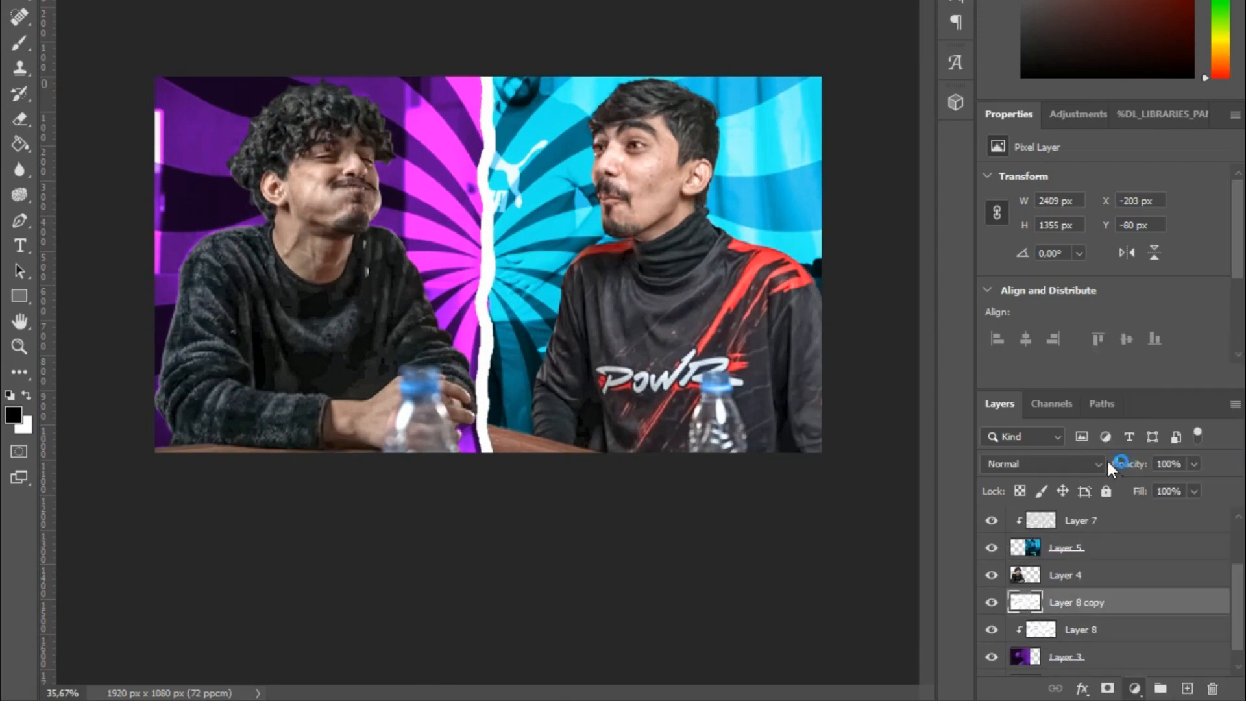
left_click_drag(1103, 224, 1081, 223)
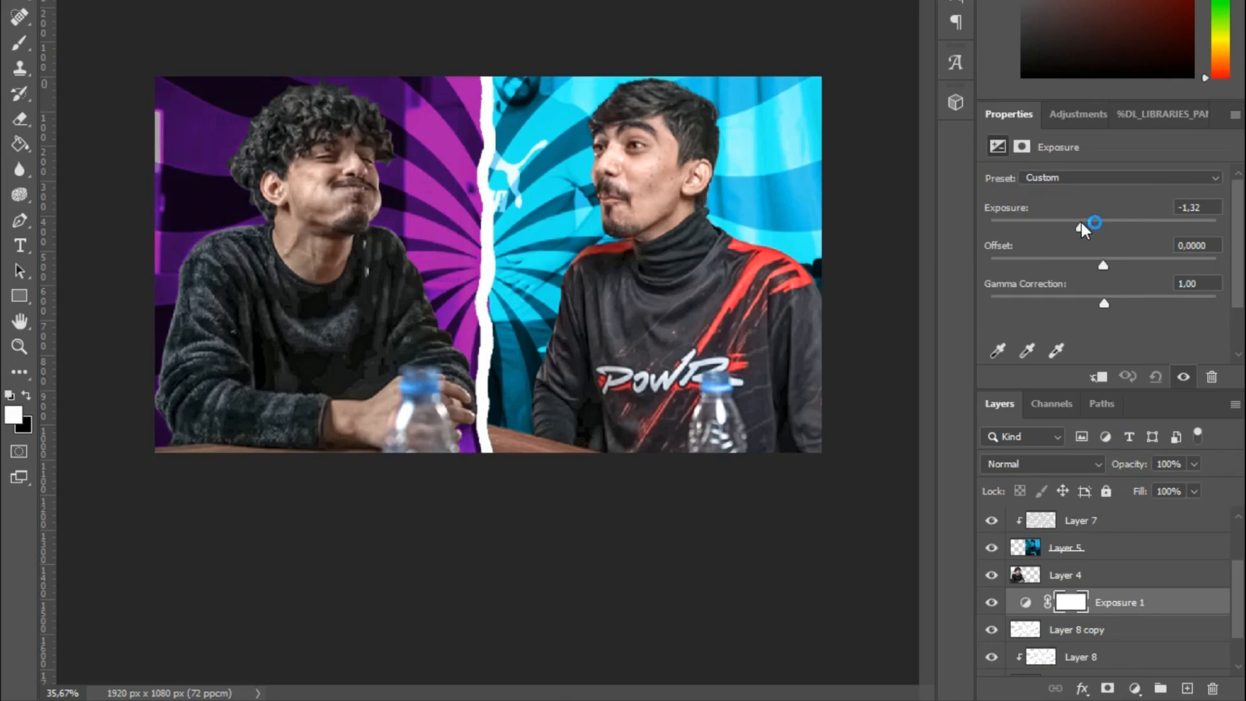
Add an Exposure adjustment clipped to the blue Layer 5 background and set its exposure to -1.32.
scroll(1103, 568, "up", 3)
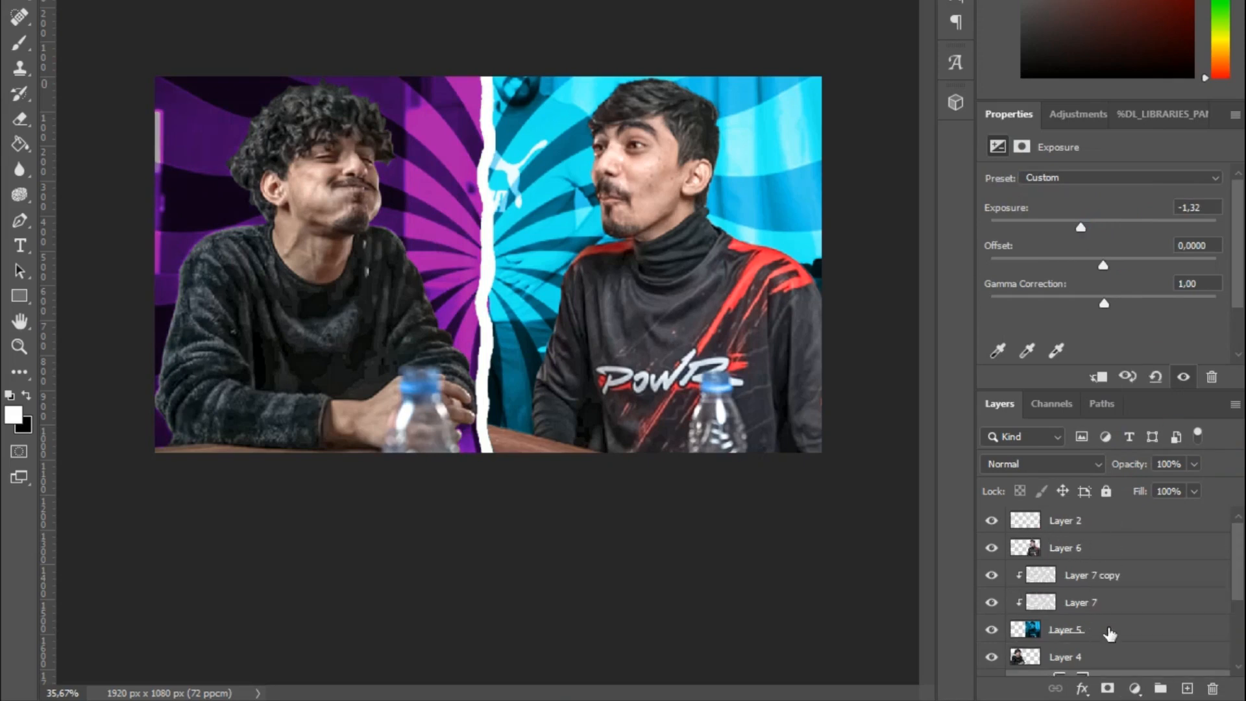
left_click(1112, 640)
left_click(1135, 688)
left_click(1141, 457)
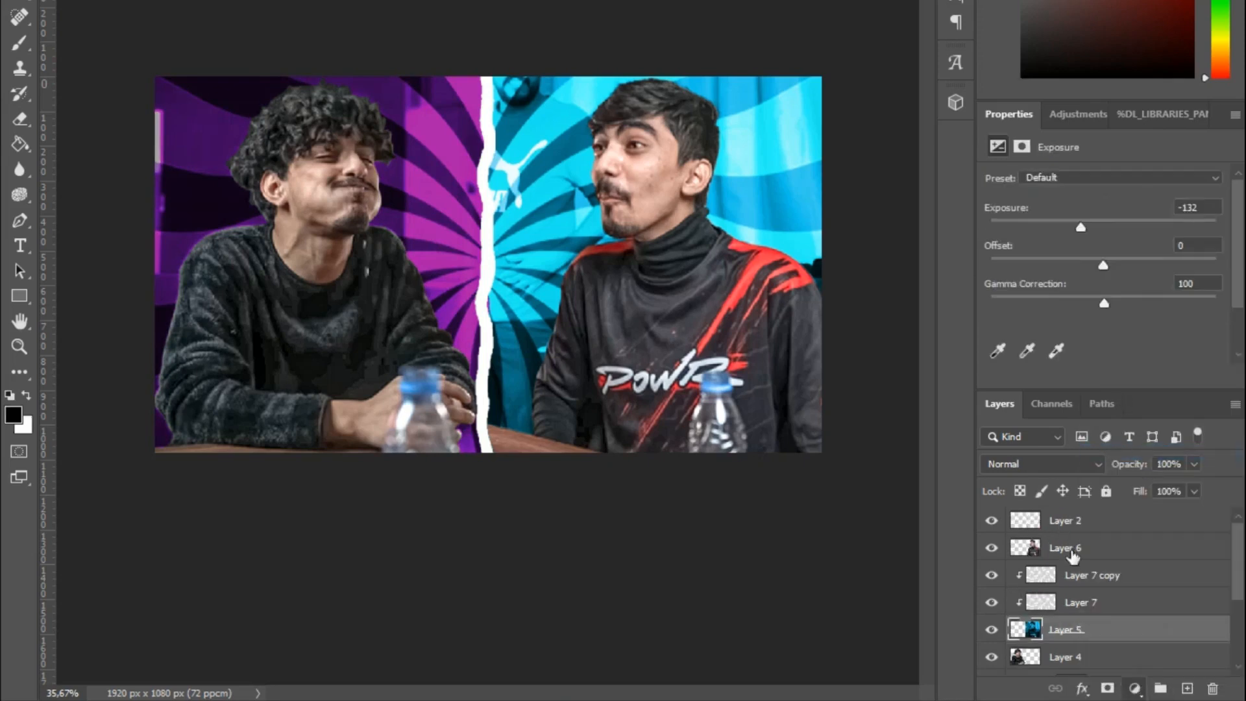
scroll(1110, 545, "up", 2)
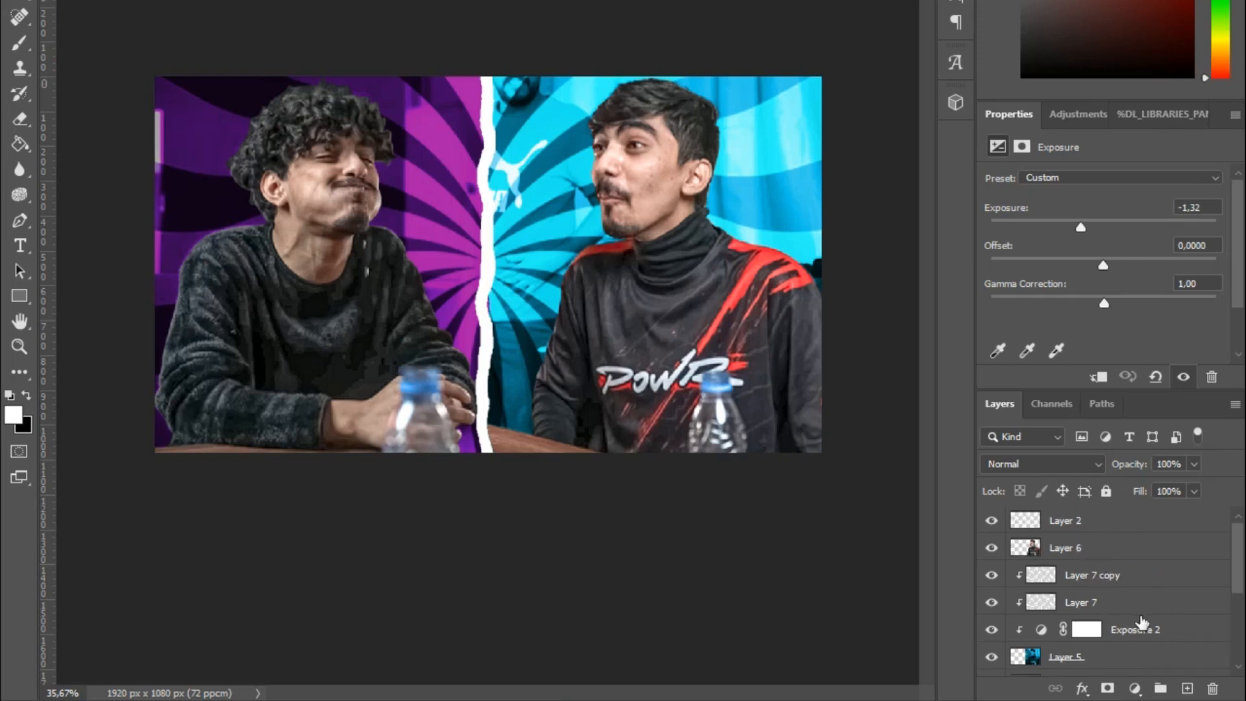
left_click_drag(1102, 224, 1080, 222)
scroll(854, 272, "down", 2)
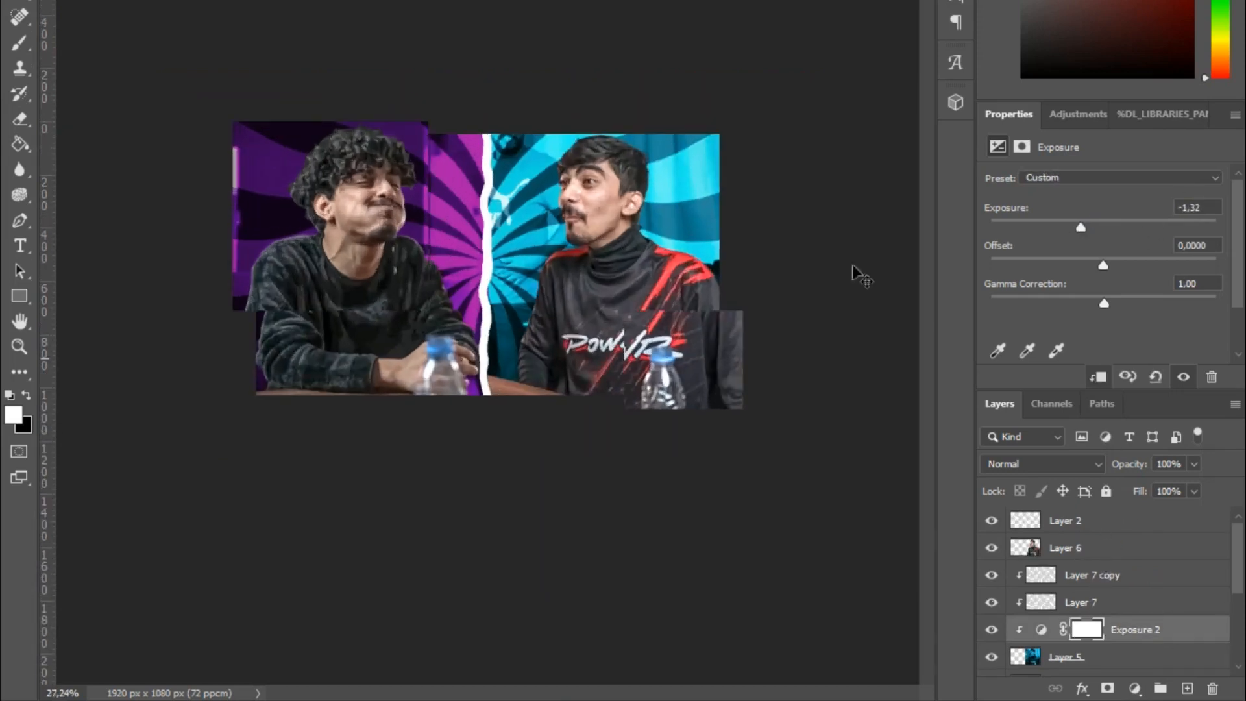
Add a new empty layer directly above Layer 7 copy, beneath the Layer 6 cutout.
left_click(1121, 527)
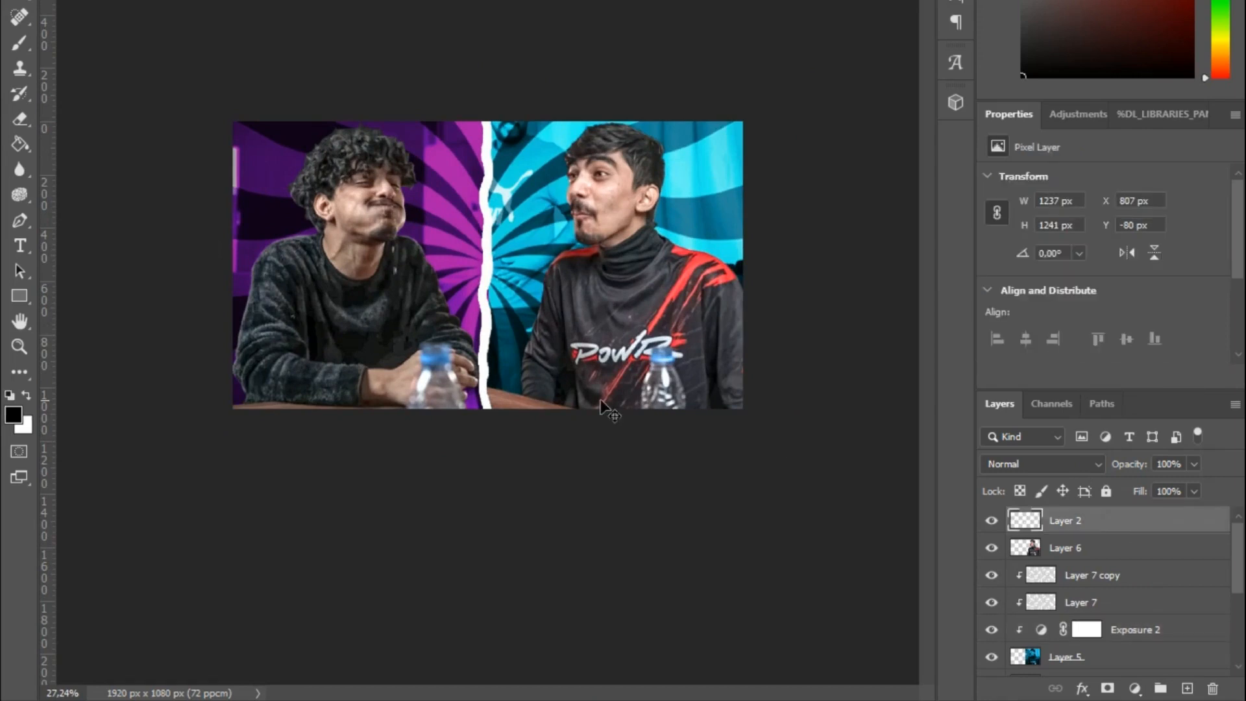
scroll(465, 429, "down", 1)
scroll(459, 434, "up", 2)
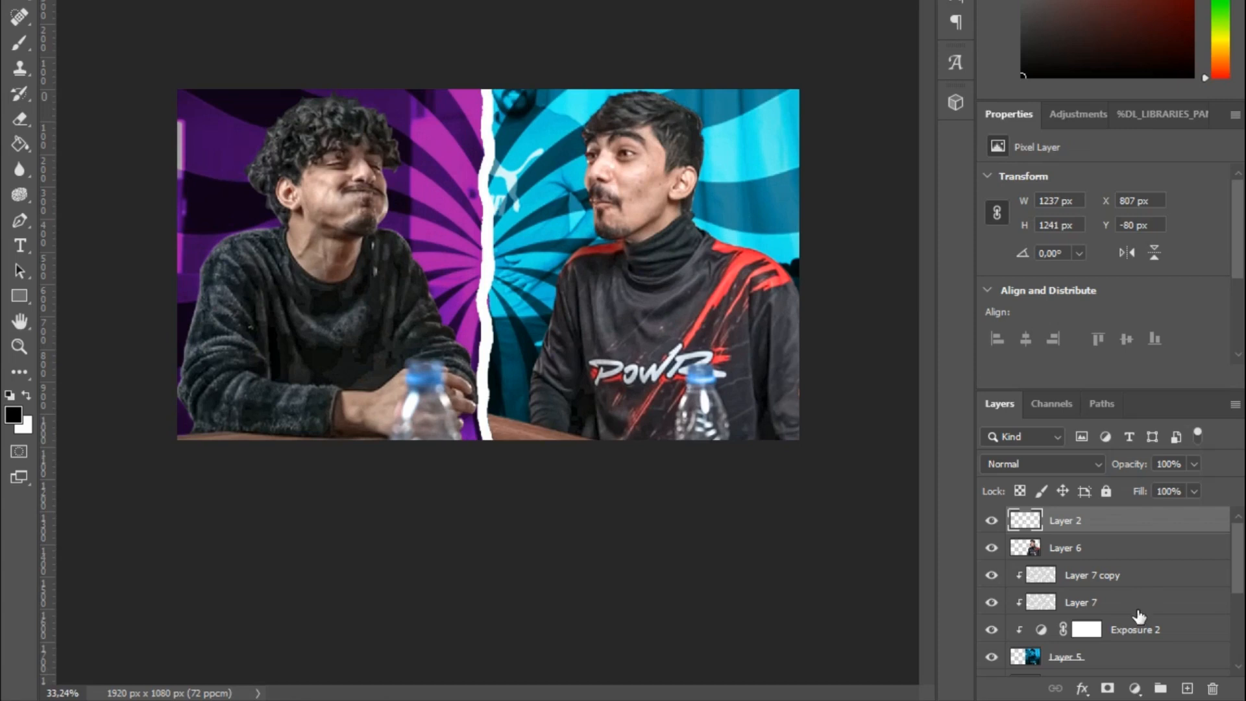
left_click(1137, 584)
left_click(1184, 688)
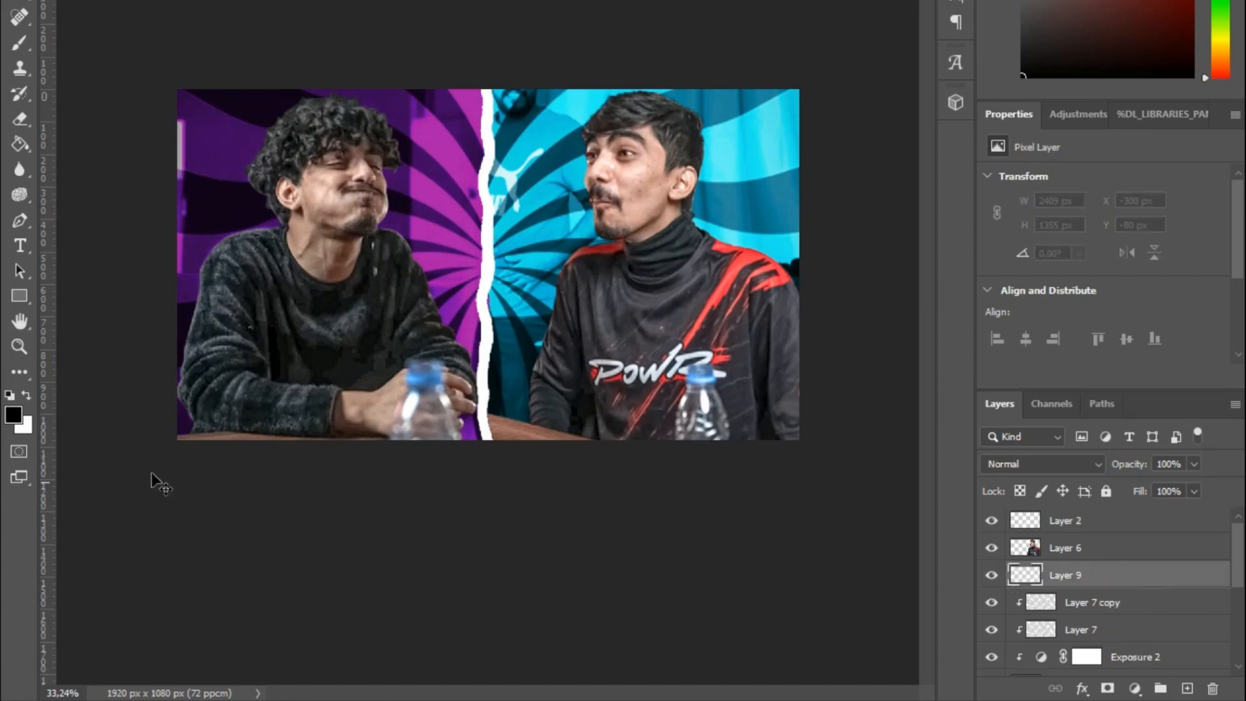
Set the foreground colour to 69f3ff and the new layer's blend mode to Linear Dodge (Add).
left_click(14, 414)
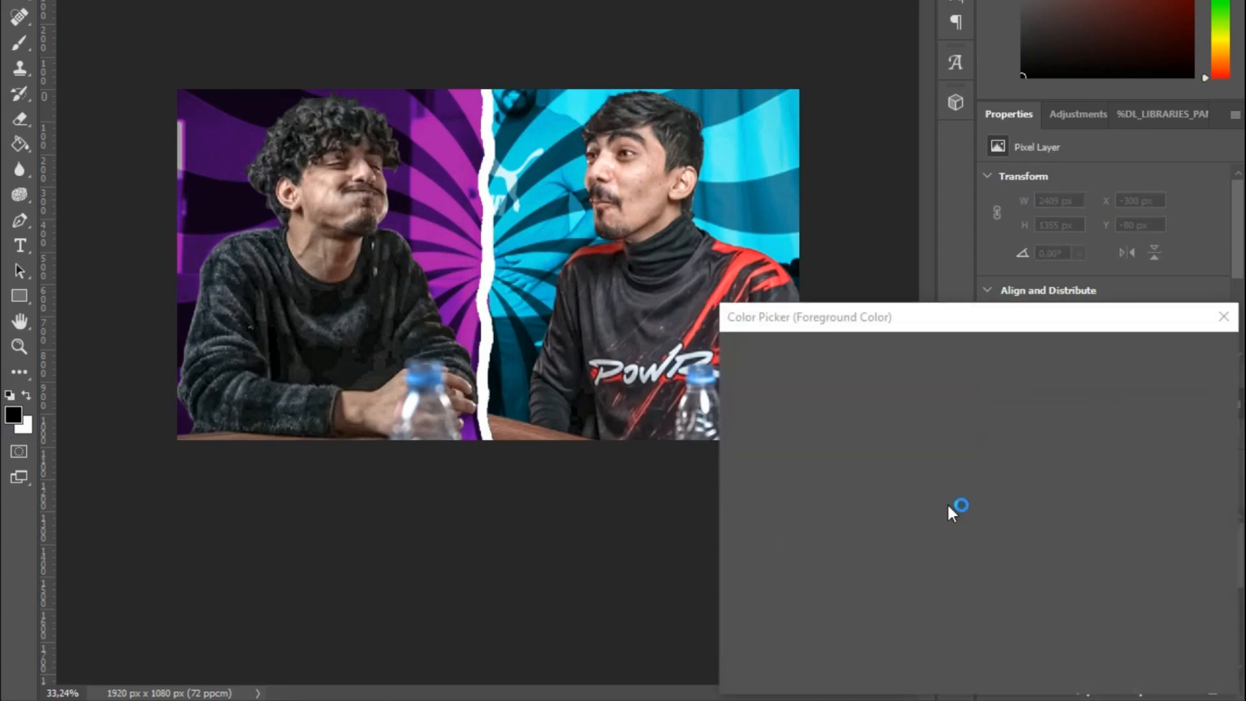
left_click(998, 470)
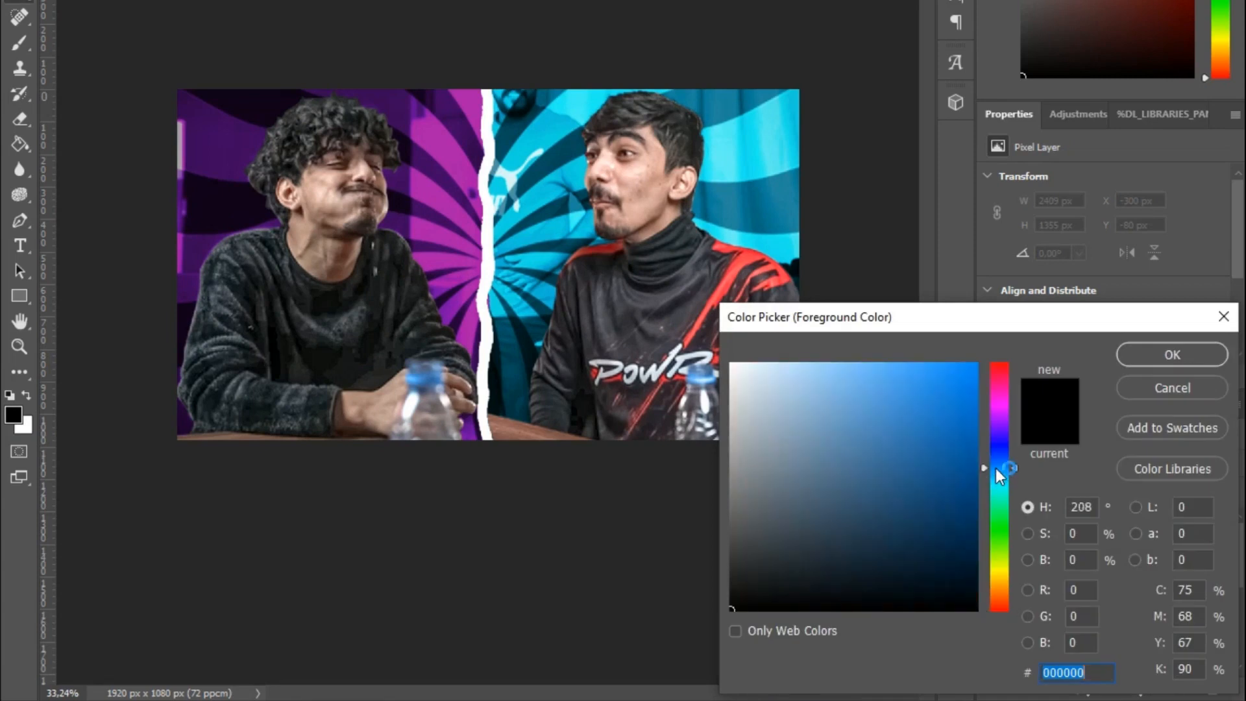
left_click_drag(998, 470, 1003, 481)
type("69f3ff")
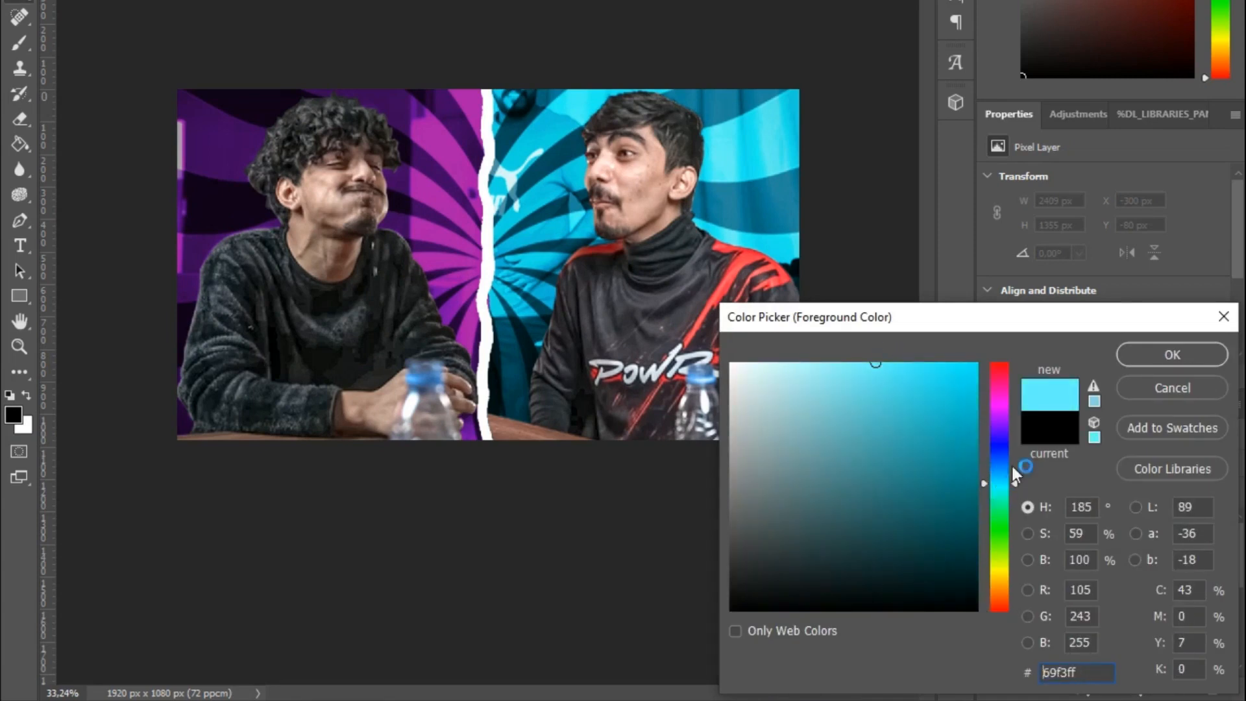
left_click(1139, 357)
left_click(1092, 463)
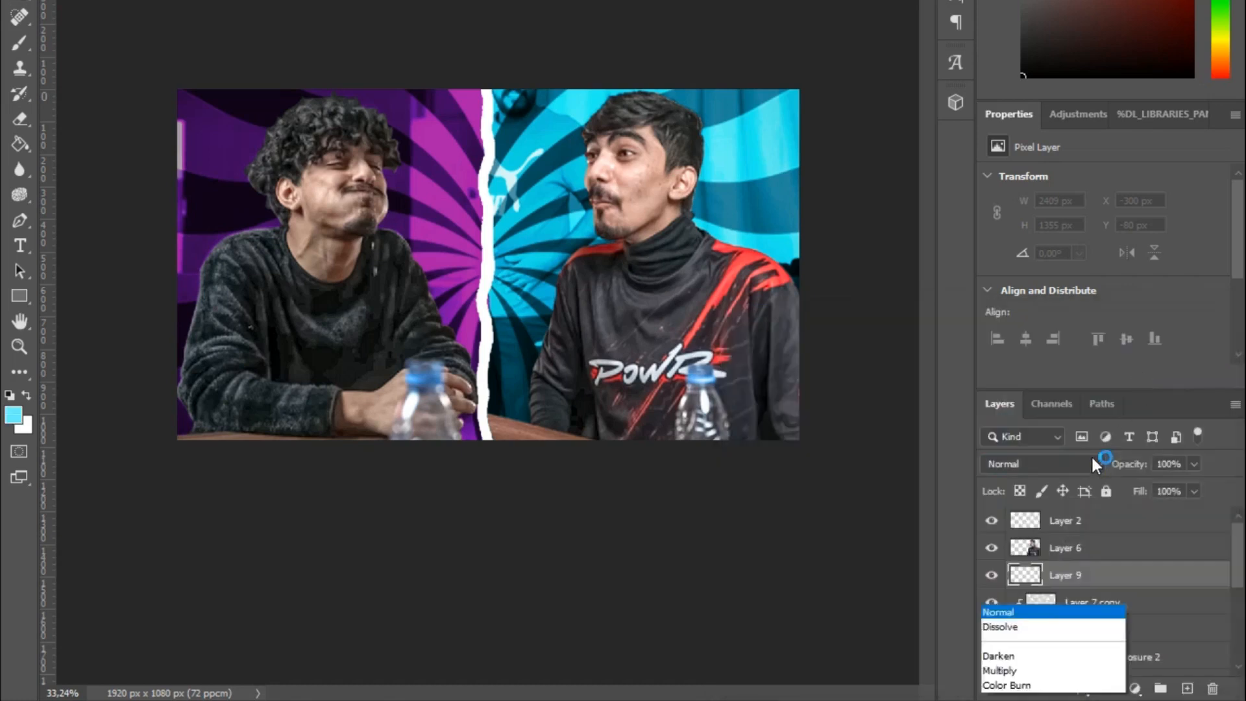
left_click(1030, 406)
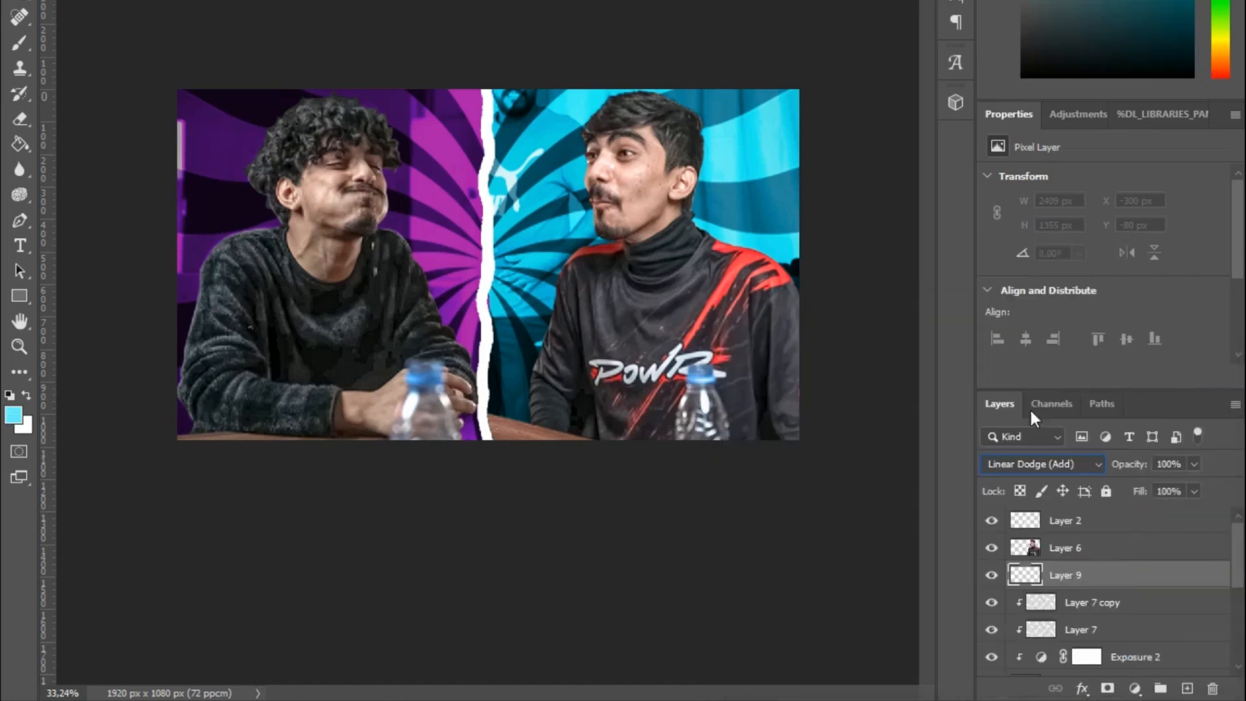
Paint a cyan glow on Layer 9 behind the cutout on the blue side with a large soft brush.
right_click(20, 42)
key("bracketright")
key("bracketright")
key("bracketright")
key("bracketright")
key("bracketright")
key("bracketright")
key("bracketright")
key("bracketright")
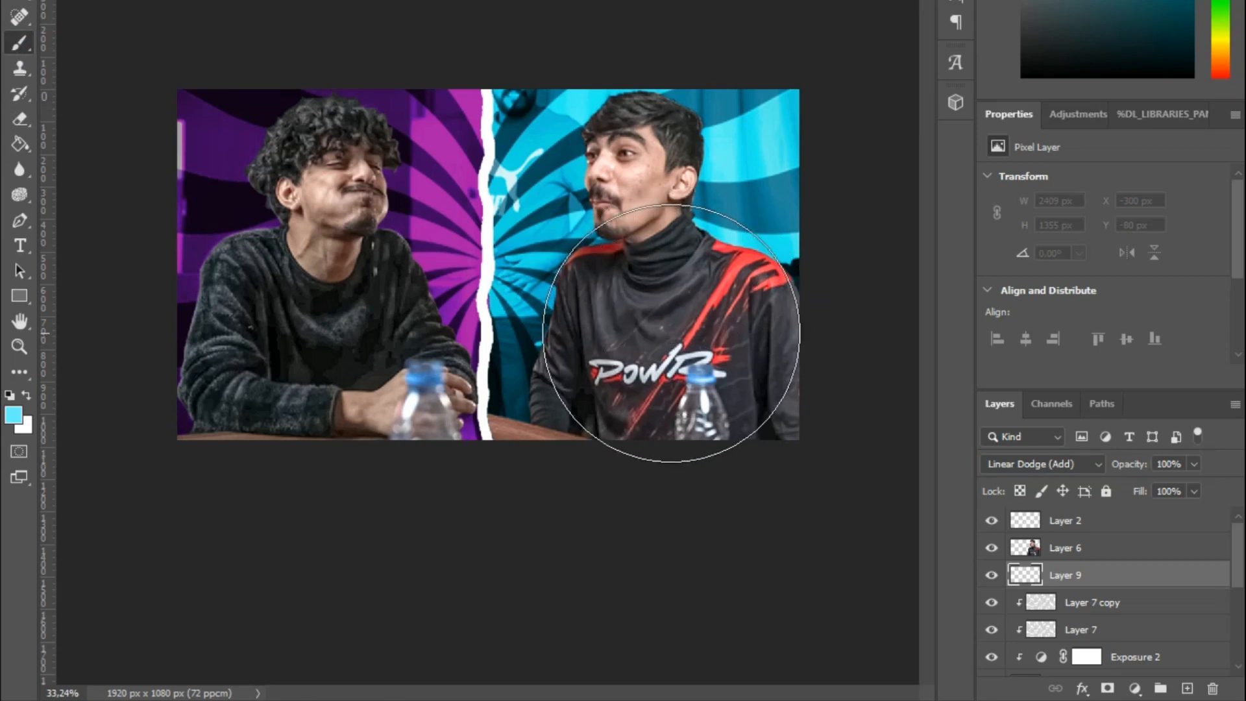
left_click(670, 334)
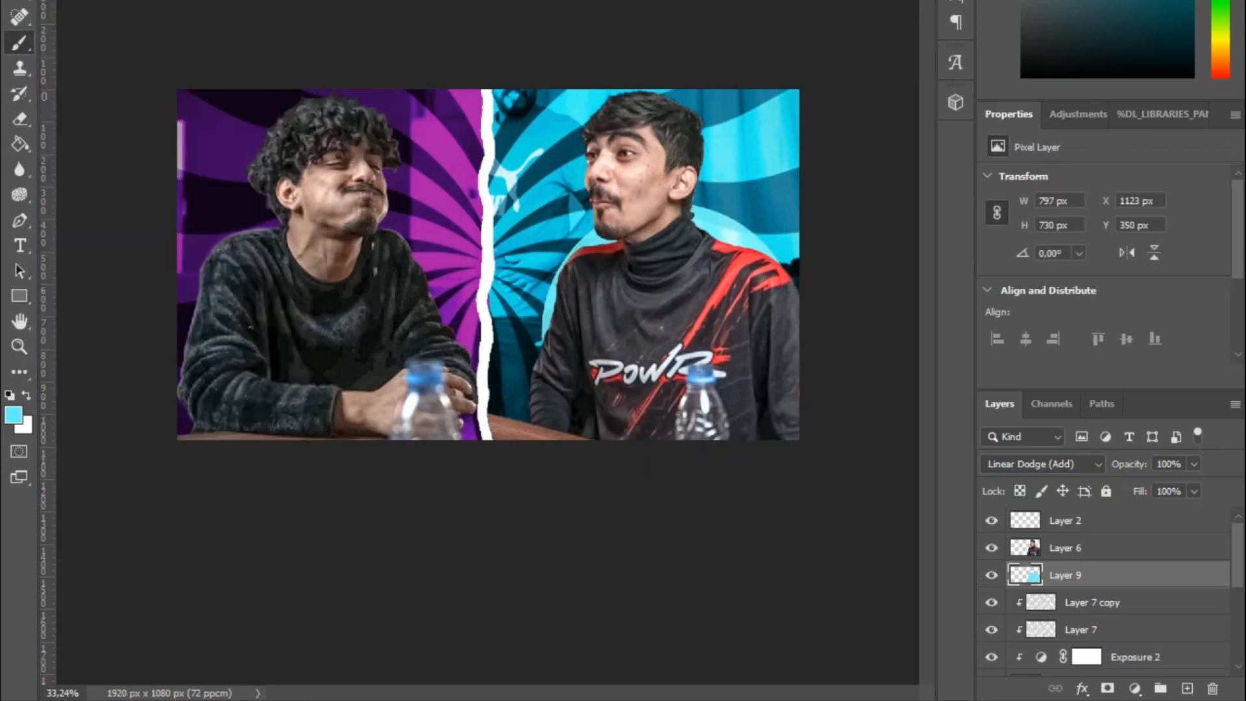
key("ctrl+z")
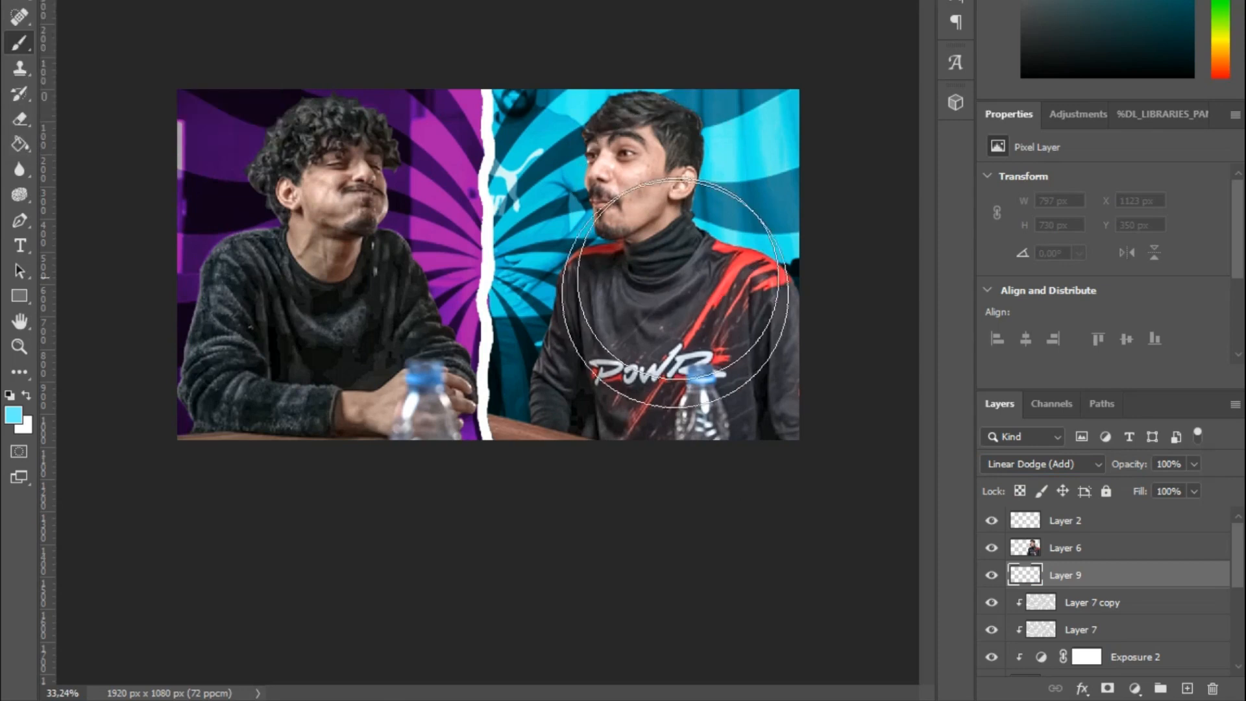
left_click(681, 323)
left_click(700, 416)
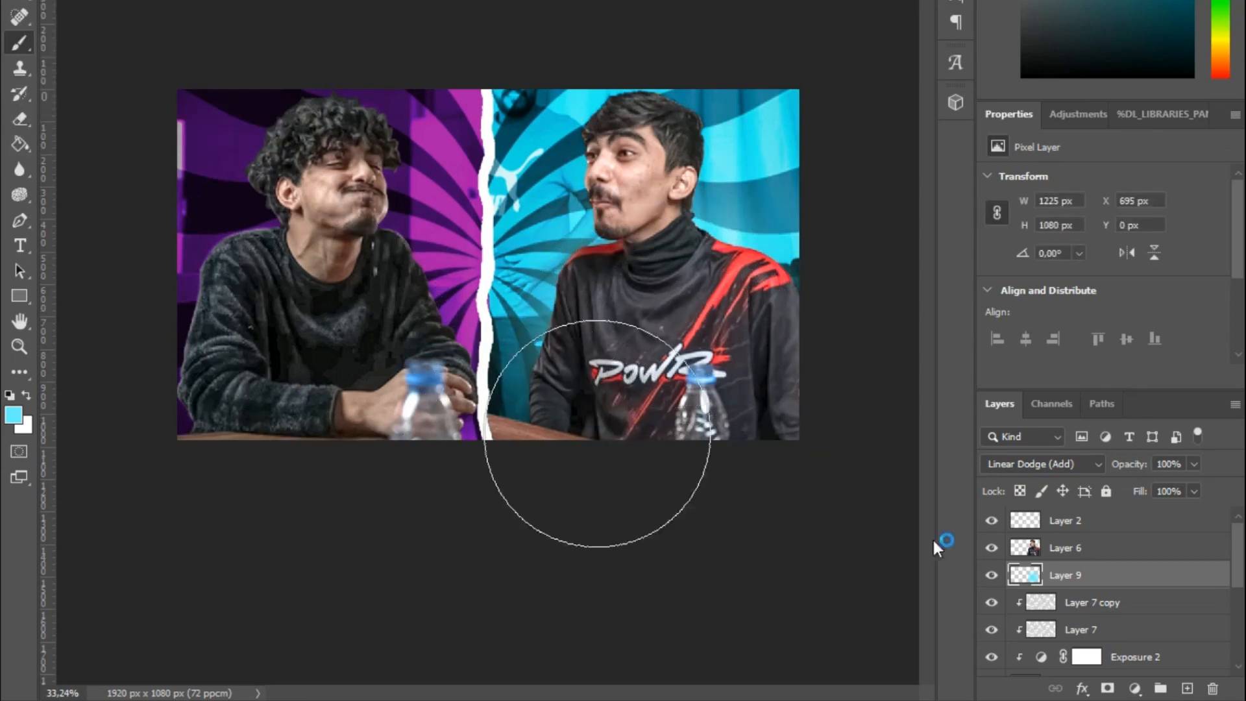
Add a new layer directly above Exposure 1 and set the foreground colour to light pink.
scroll(1064, 626, "down", 3)
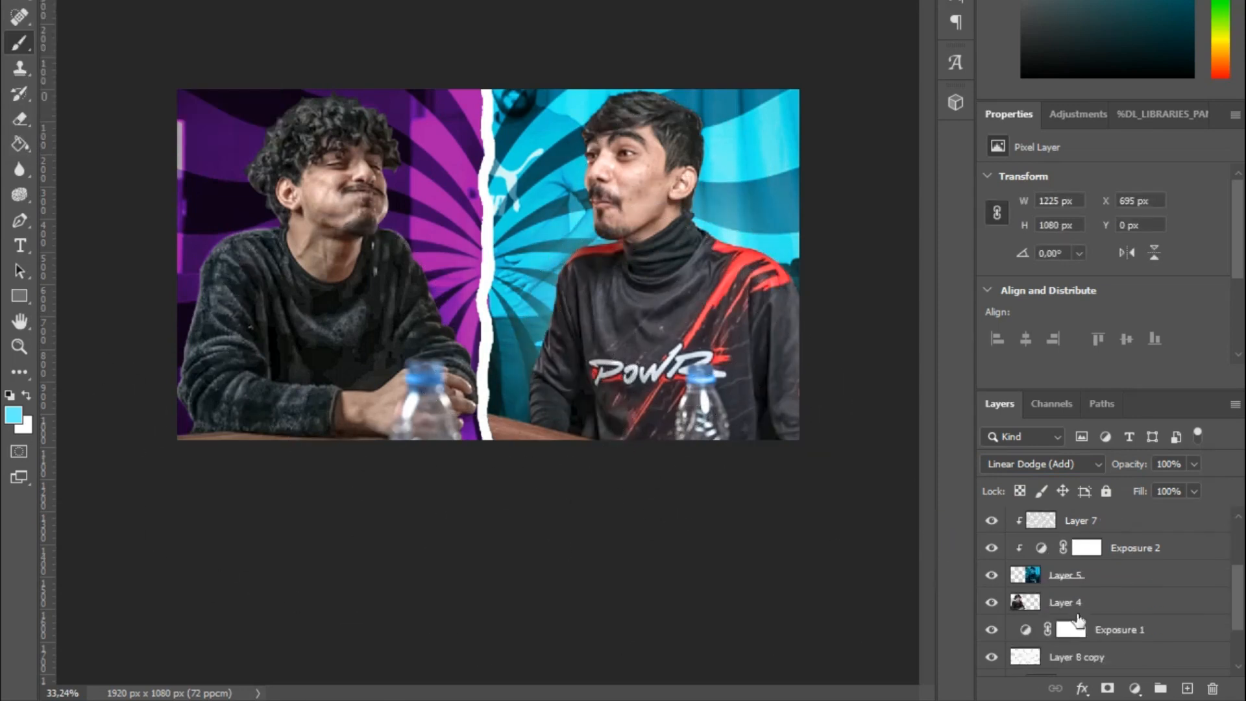
left_click(1178, 641)
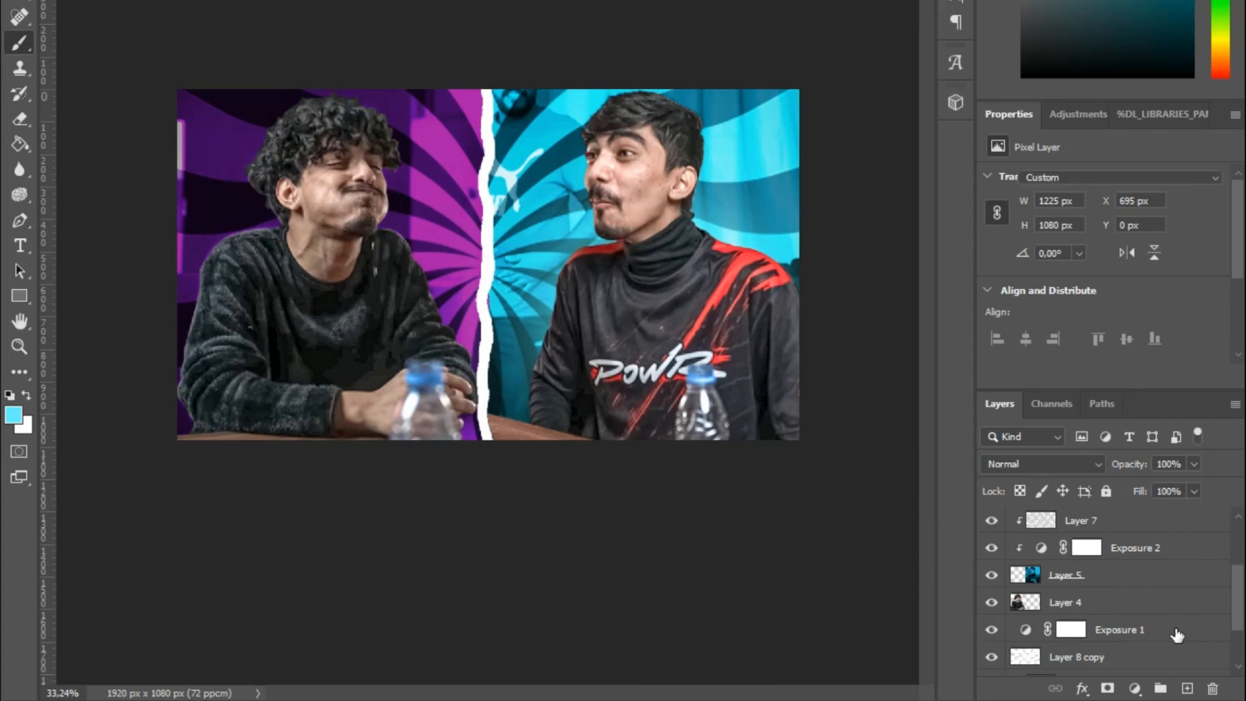
left_click(1186, 688)
left_click(14, 415)
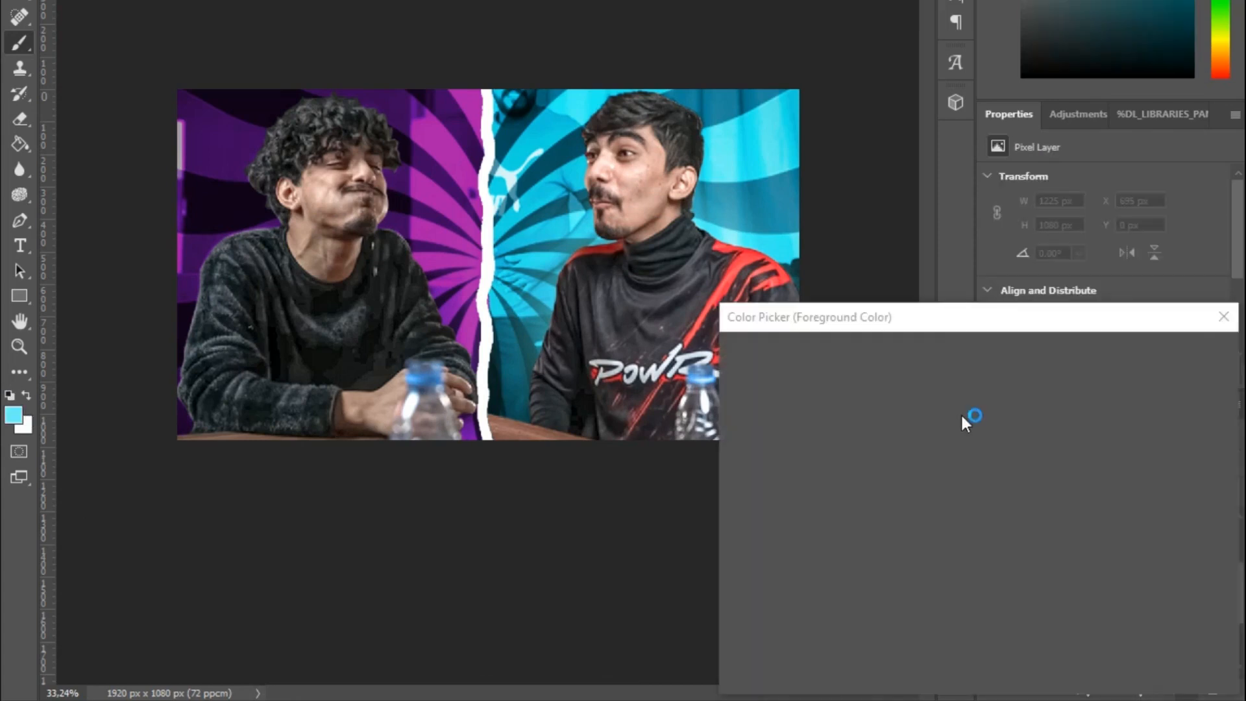
left_click(998, 400)
left_click(854, 363)
left_click_drag(1003, 400, 990, 383)
left_click(871, 364)
left_click(1129, 357)
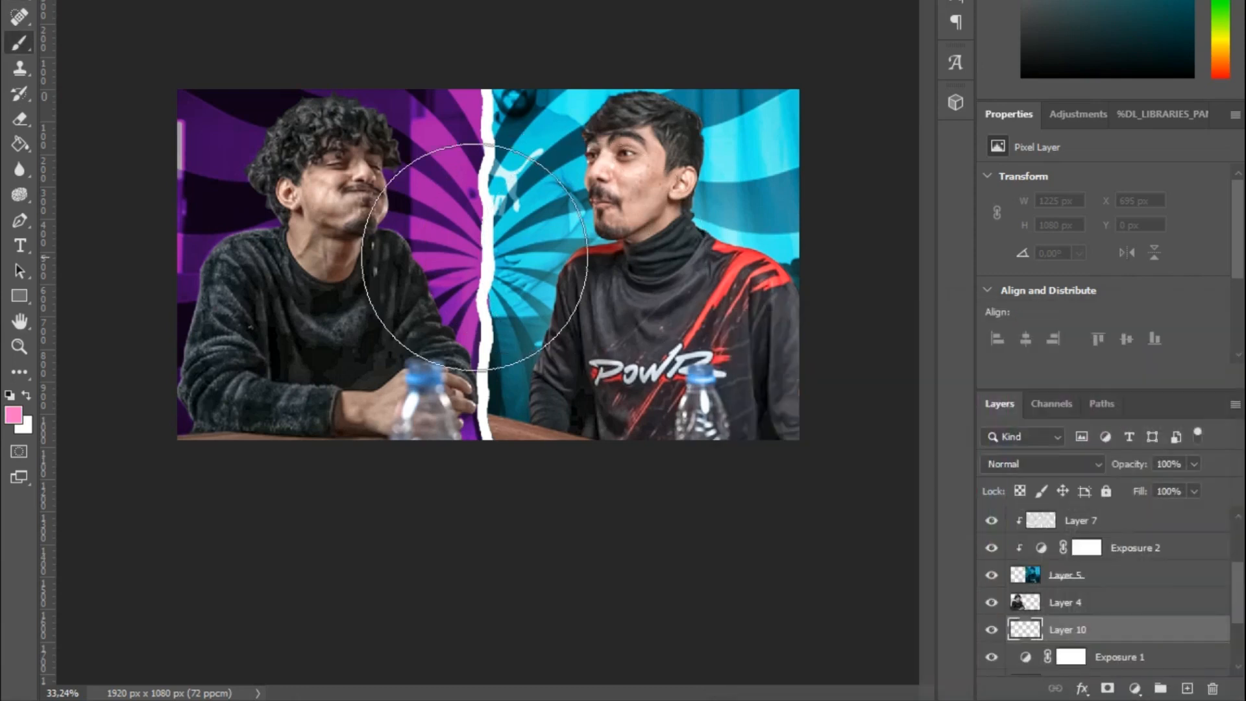
Paint a soft pink glow on Layer 10 behind the cutout on the purple side with a larger brush.
key("bracketright")
left_click(319, 319)
left_click(309, 333)
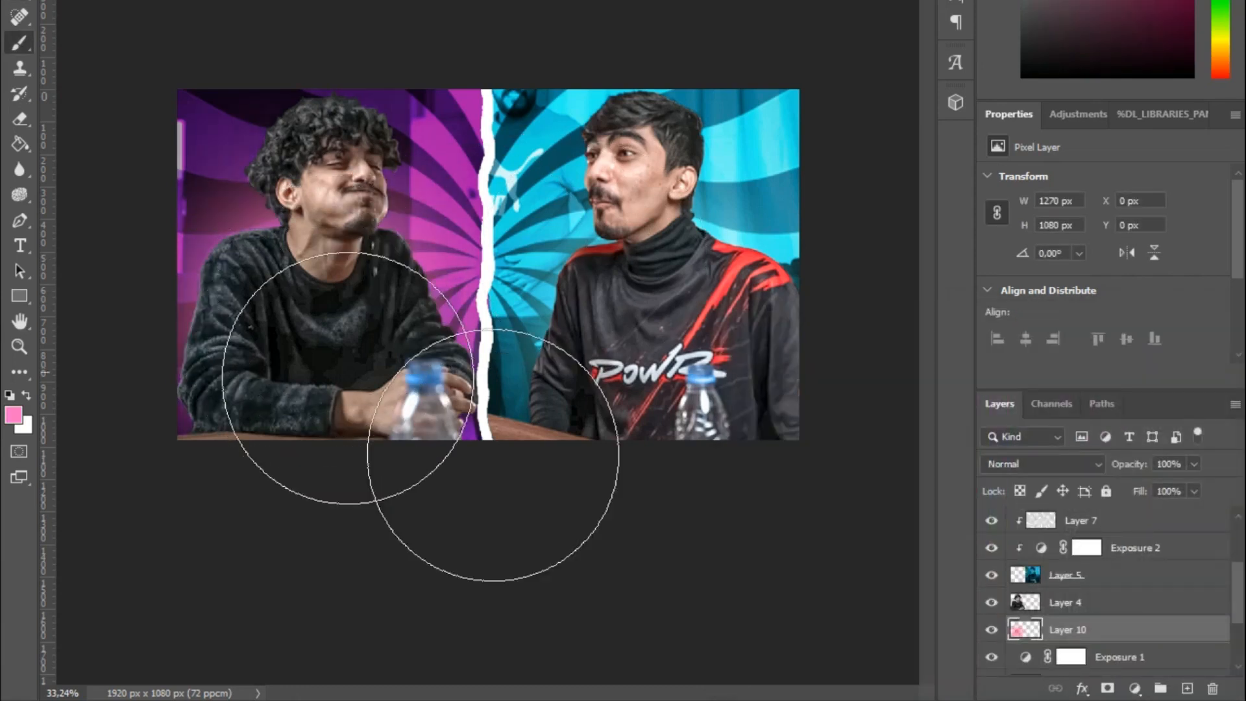
key("v")
scroll(431, 242, "down", 6)
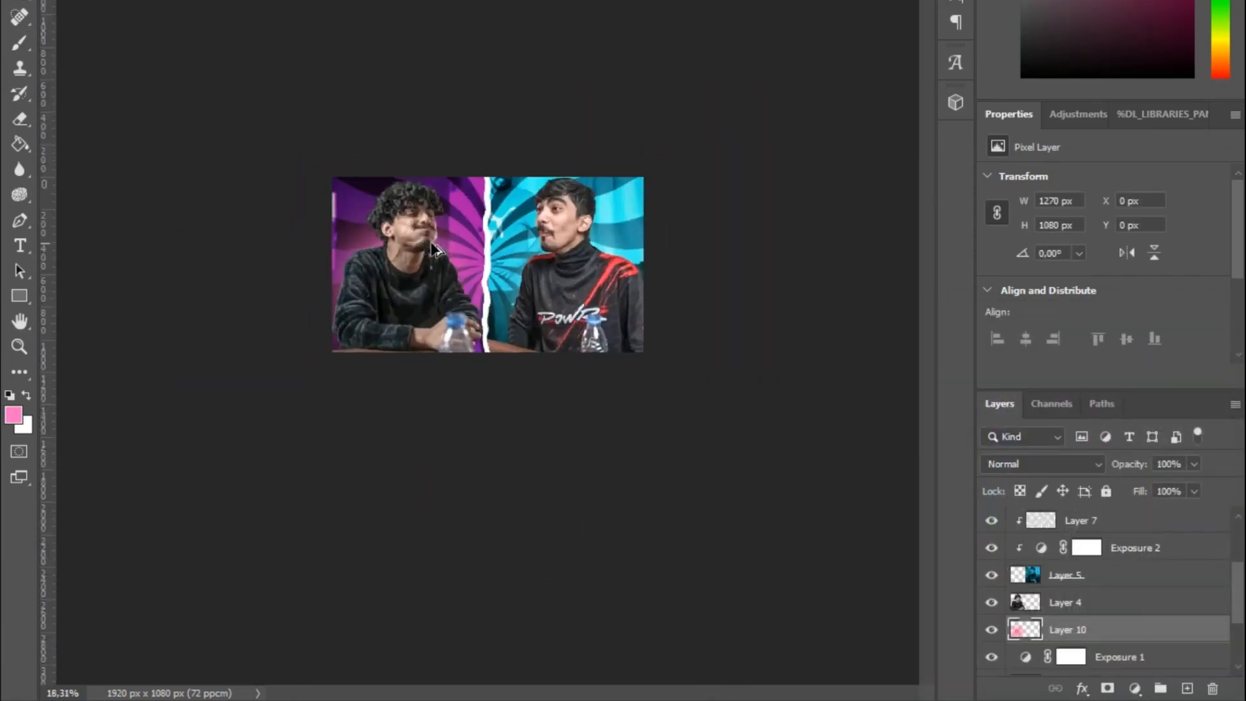
scroll(431, 242, "up", 6)
scroll(430, 242, "up", 1)
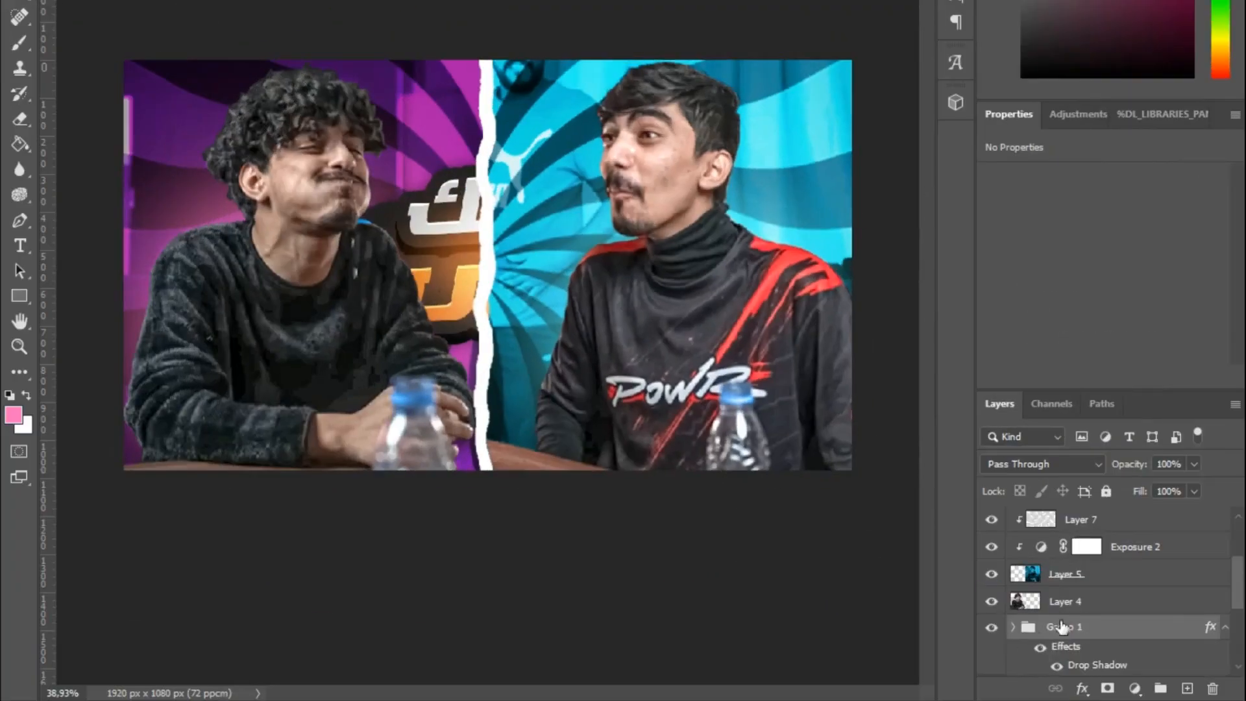
Bring the Group 1 title to the top of the layer stack and place it slightly smaller over the lower part of the divider.
left_click_drag(1103, 632, 1096, 516)
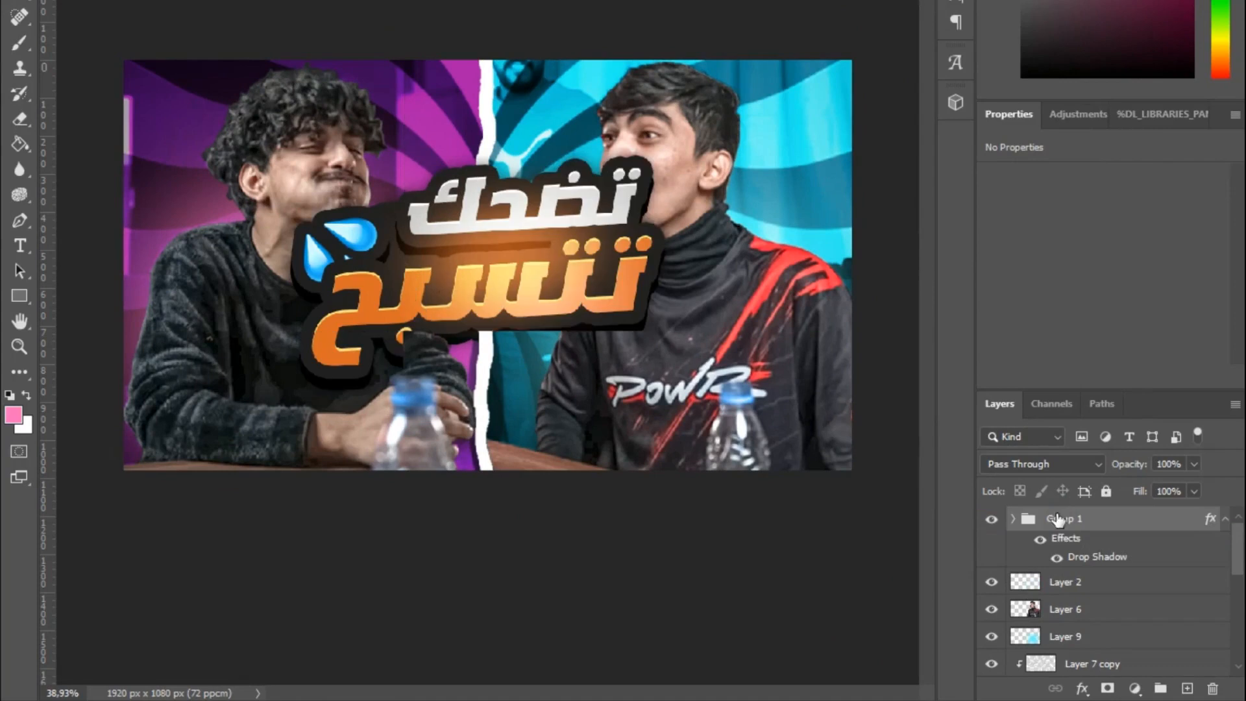
key("ctrl+t")
left_click_drag(501, 367, 500, 336)
left_click_drag(503, 243, 504, 348)
key("Up")
key("Up")
key("Up")
key("Up")
key("Up")
key("Up")
key("Up")
key("Up")
key("Up")
key("Up")
key("Up")
key("Up")
key("Up")
key("Up")
key("Up")
key("Up")
key("Up")
key("Up")
key("Up")
key("Up")
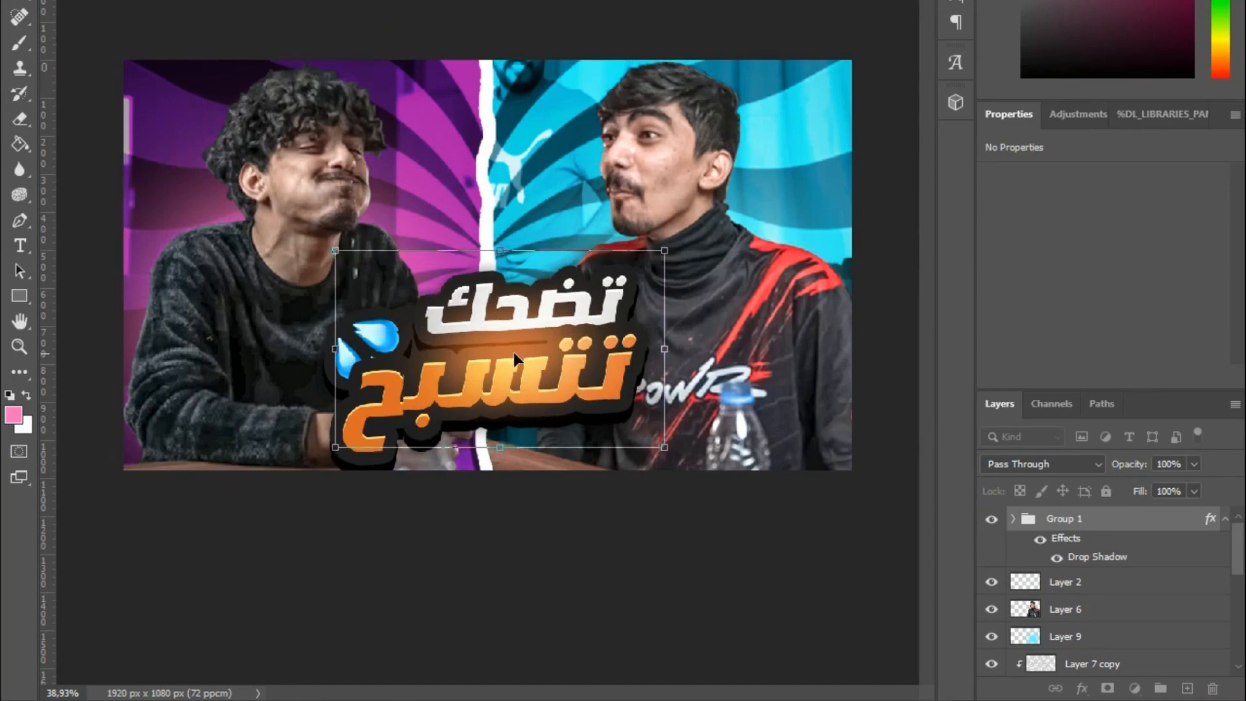
Distort the title group slightly by shifting its upper corners and lower-left corner, and apply the transform.
right_click(521, 333)
left_click(579, 406)
left_click_drag(664, 251, 668, 250)
left_click_drag(340, 250, 348, 252)
left_click_drag(335, 445, 330, 445)
key("Return")
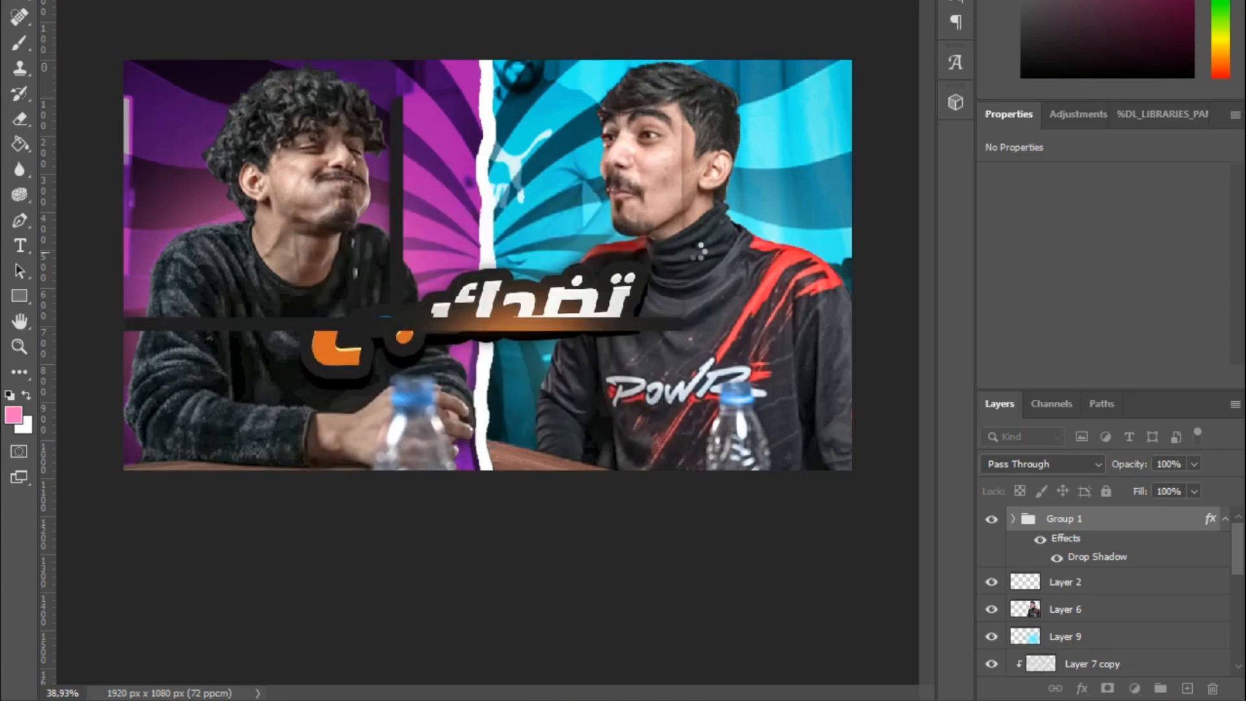
Temporarily hide the Layer 2 divider and Layer 6 cutout, restore them, and check the whole thumbnail.
left_click(990, 583)
left_click(990, 610)
scroll(992, 639, "down", 2)
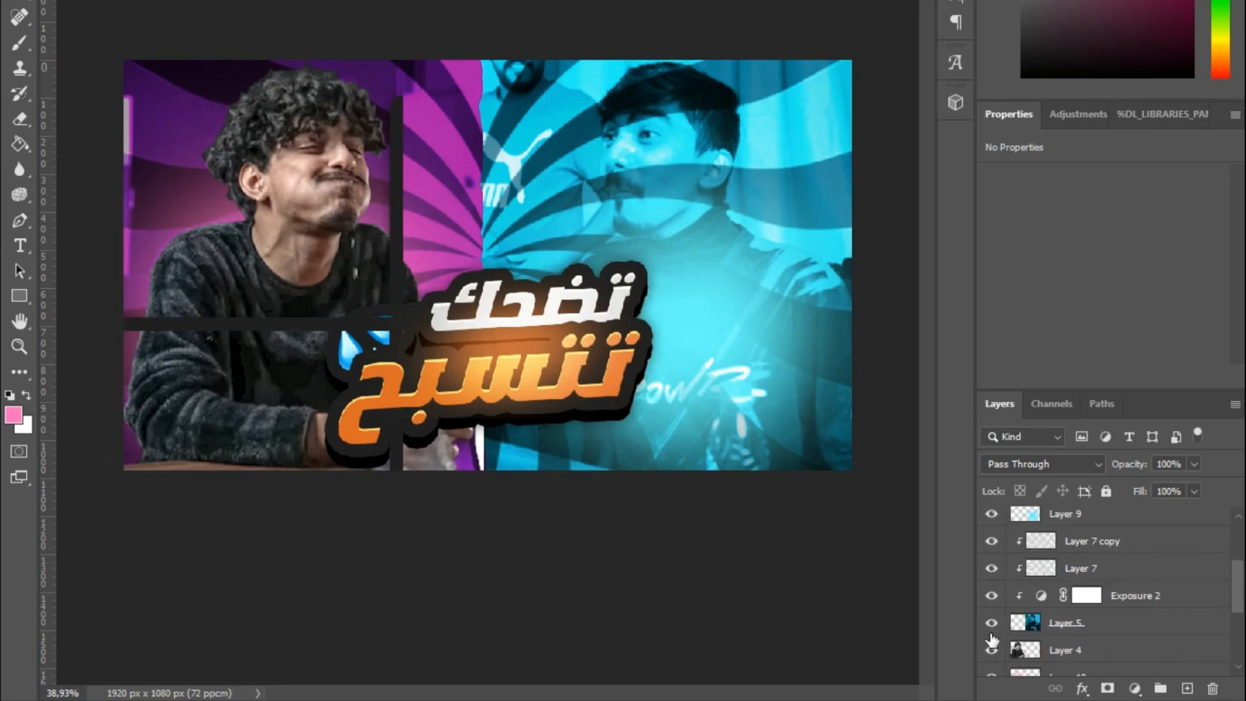
scroll(991, 623, "up", 1)
left_click(990, 576)
left_click(989, 603)
left_click_drag(990, 603, 990, 521)
scroll(988, 584, "up", 1)
scroll(644, 520, "down", 3)
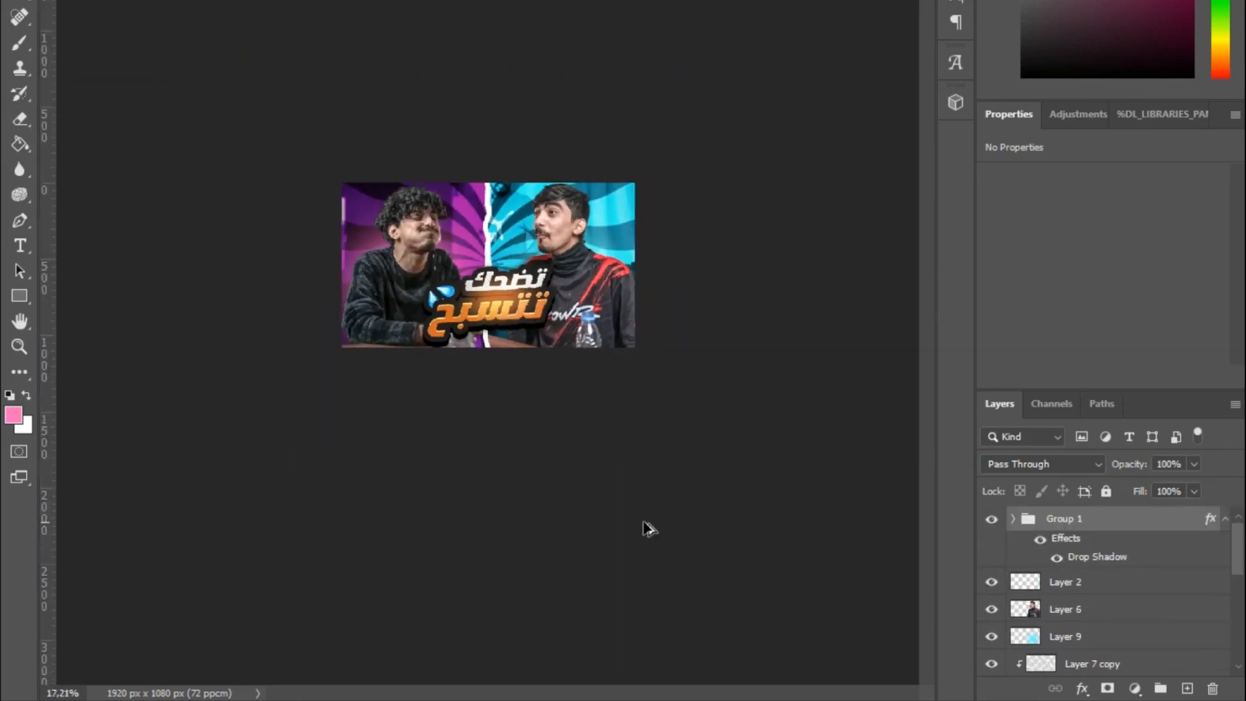
Reposition the Group 1 title slightly lower over the divider and apply the transform.
scroll(643, 522, "up", 4)
key("ctrl+t")
left_click_drag(630, 252, 615, 261)
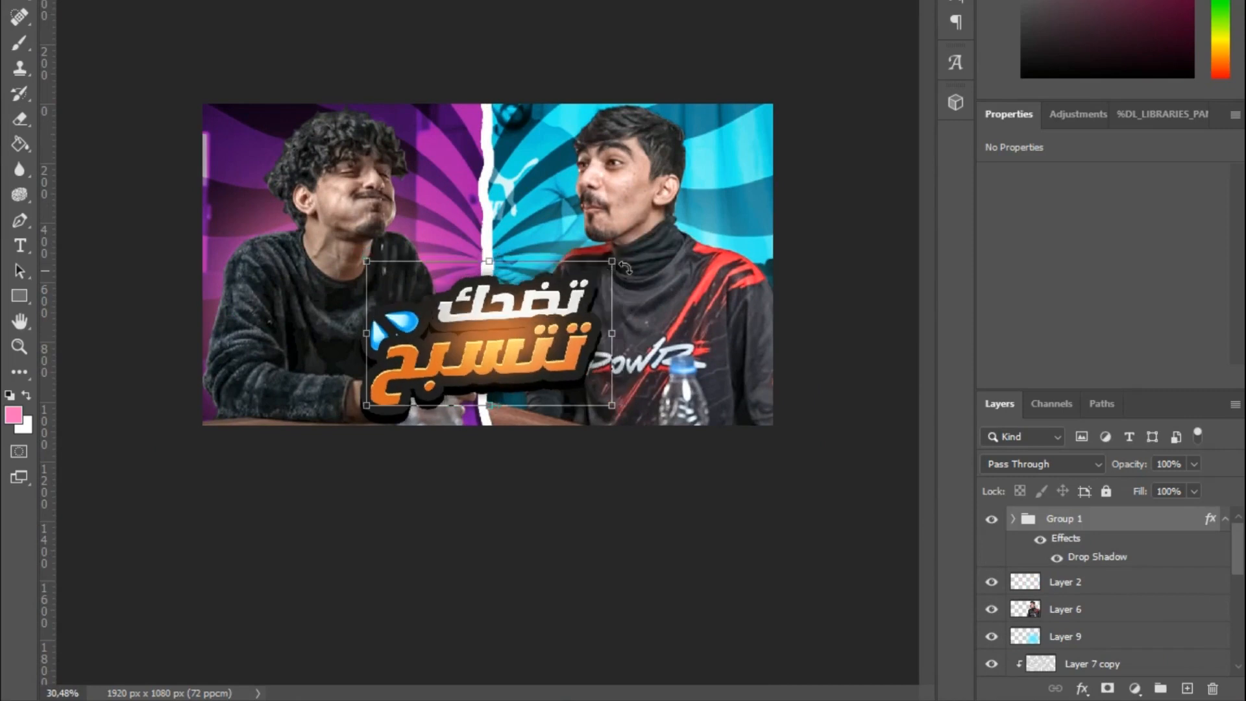
key("Return")
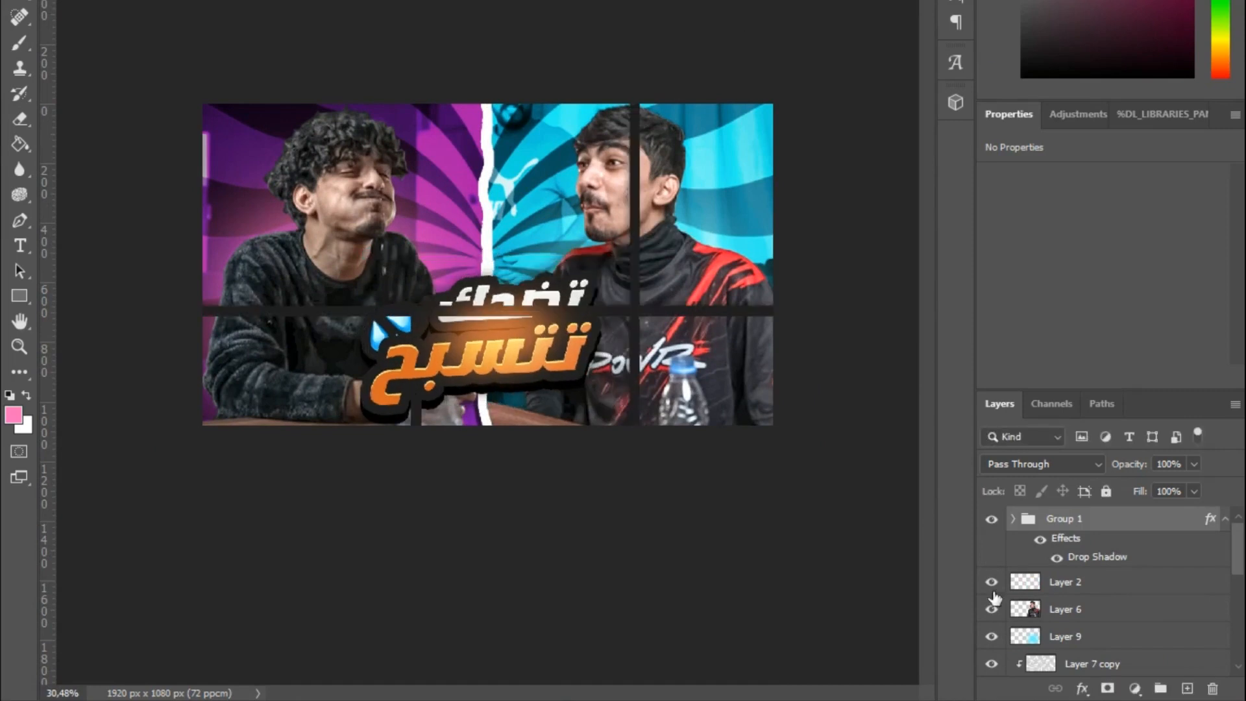
Hide the divider and the blue-side cutout to inspect the glow beneath, restore them, and review the full composition.
left_click_drag(992, 586, 988, 614)
scroll(987, 615, "down", 2)
mouse_move(994, 542)
left_mouse_down()
mouse_move(994, 566)
mouse_move(995, 547)
left_mouse_up()
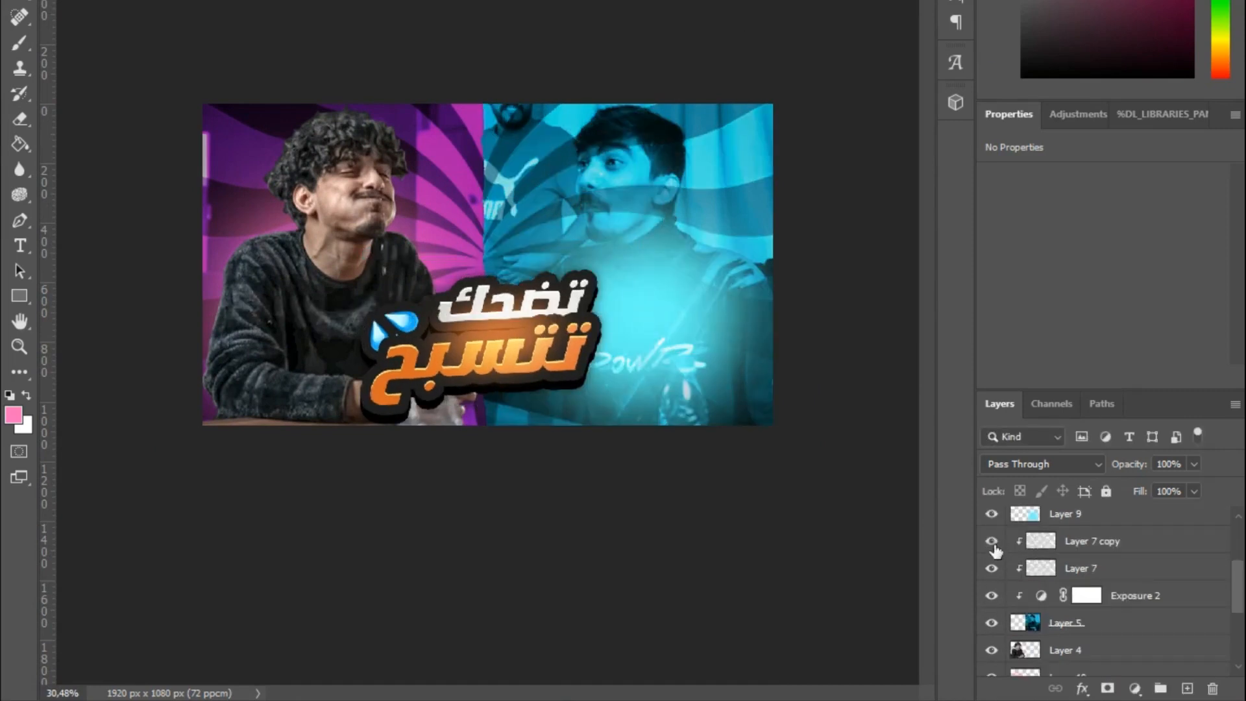
scroll(996, 607, "up", 2)
left_click(991, 610)
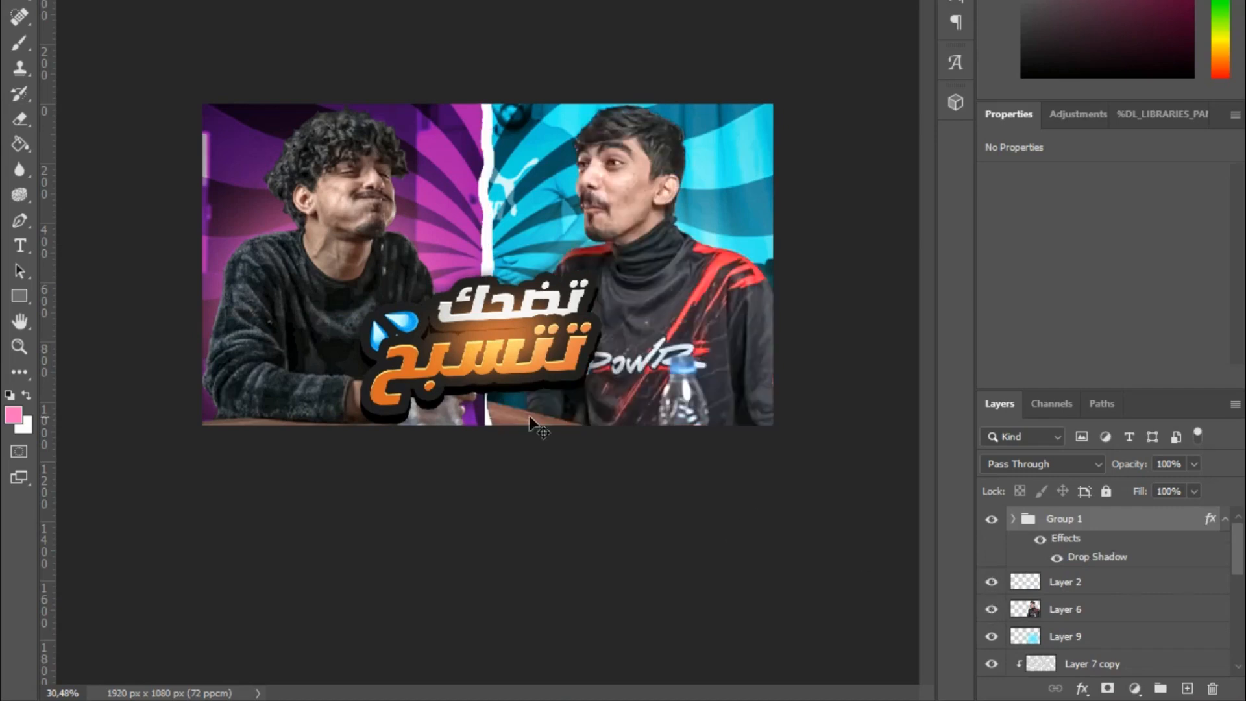
scroll(547, 428, "down", 1)
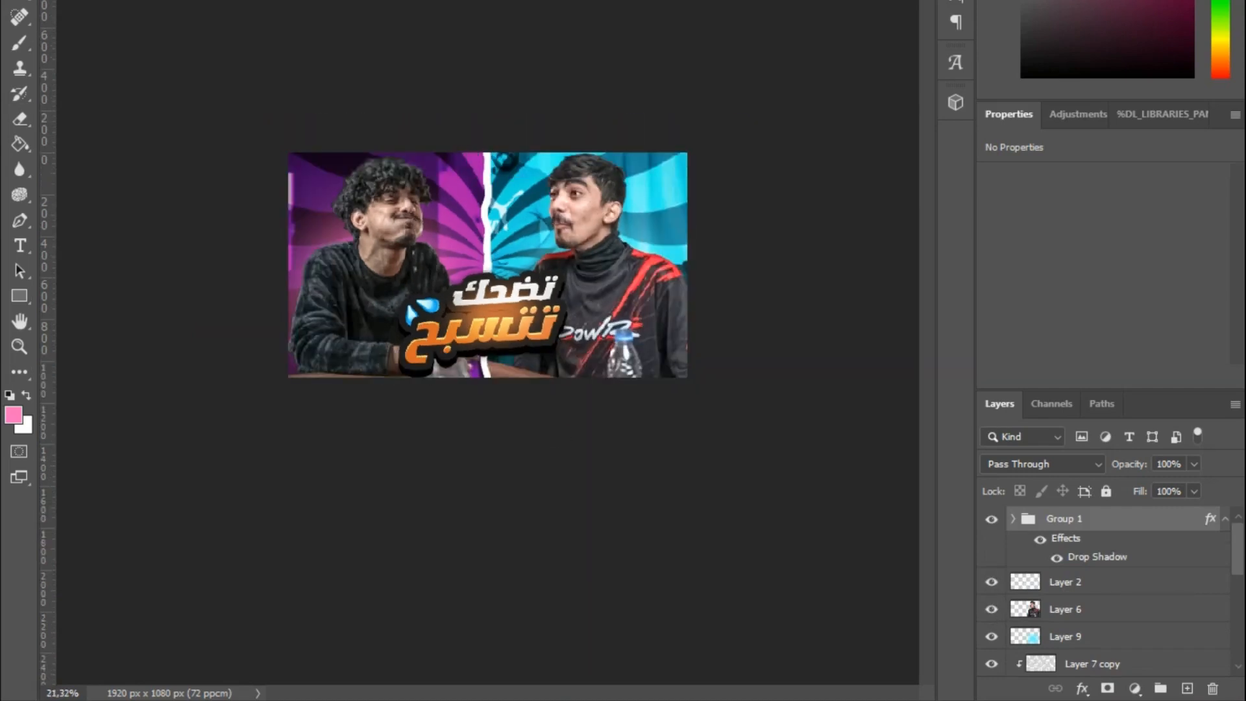
scroll(519, 418, "up", 1)
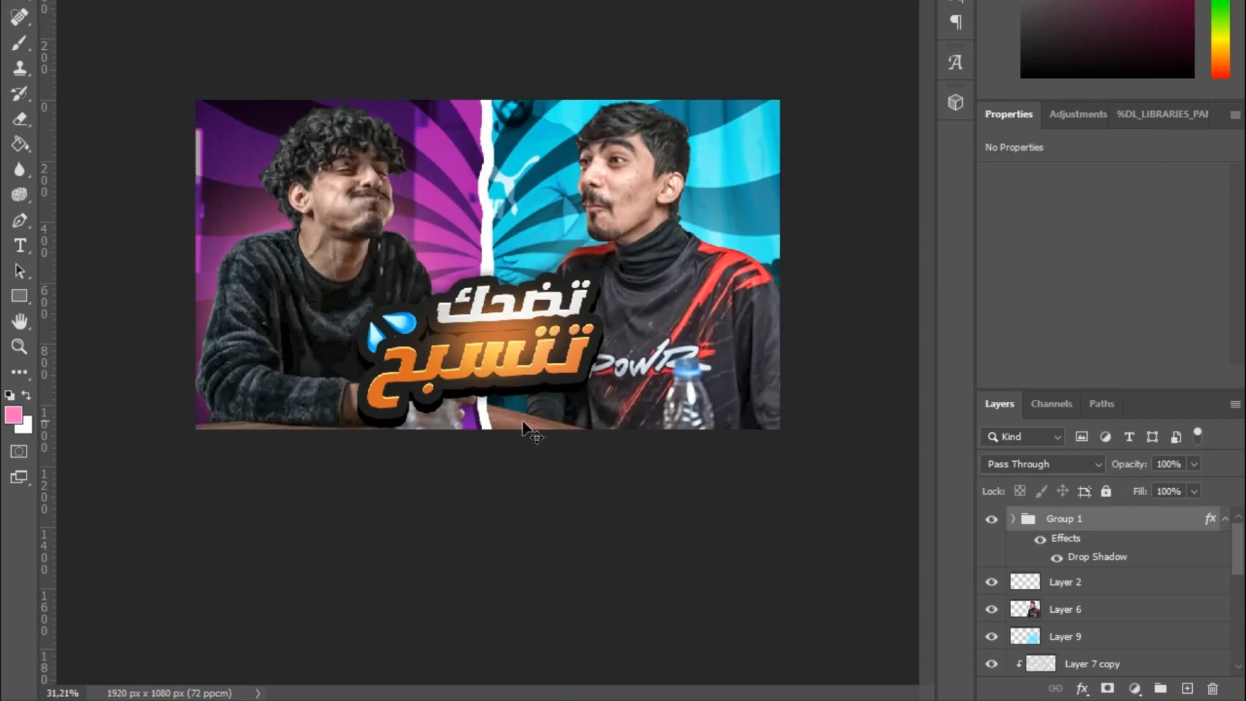
scroll(452, 387, "down", 1)
Open the red curved arrow image, copy it, and paste it into the thumbnail as a new layer above the title group.
left_click(40, 0)
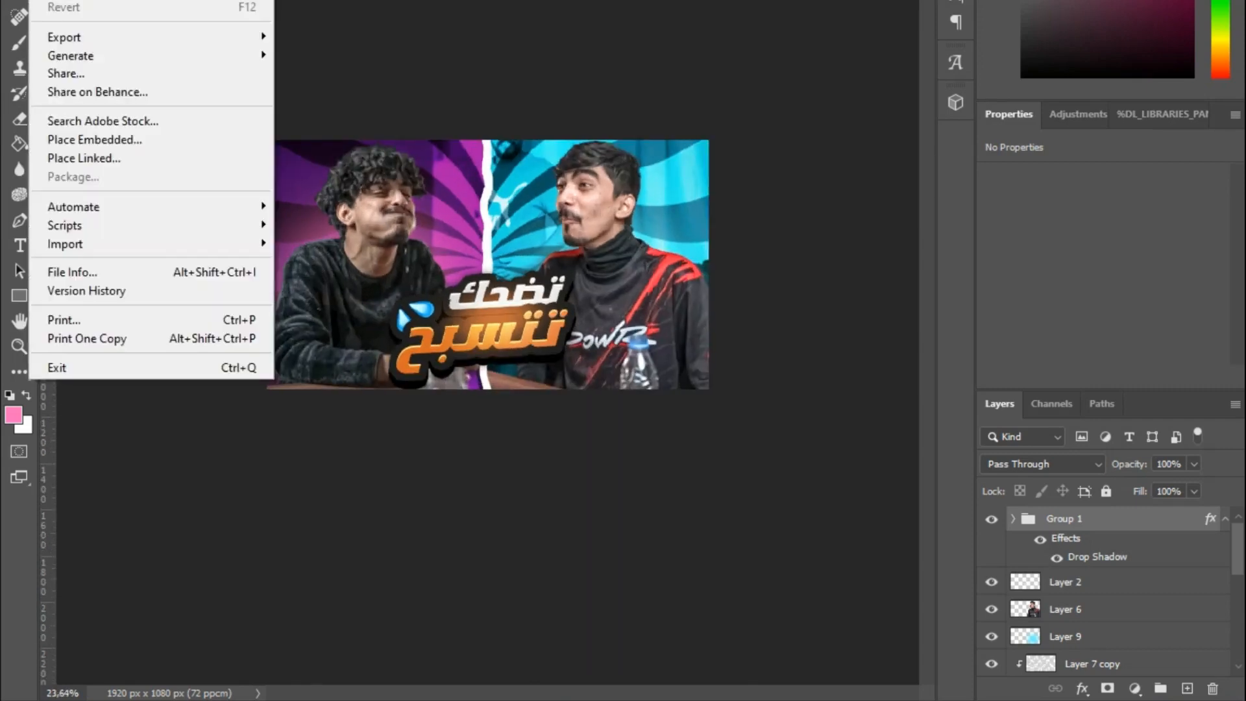
left_click(69, 0)
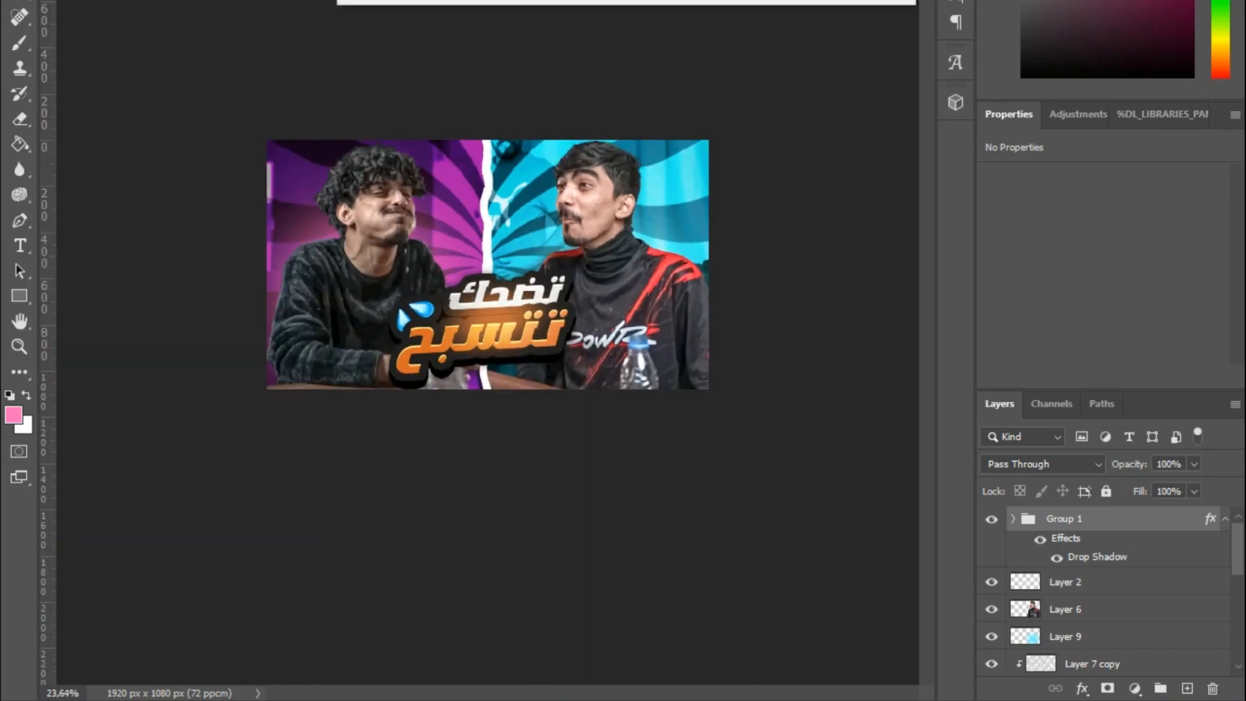
key("Return")
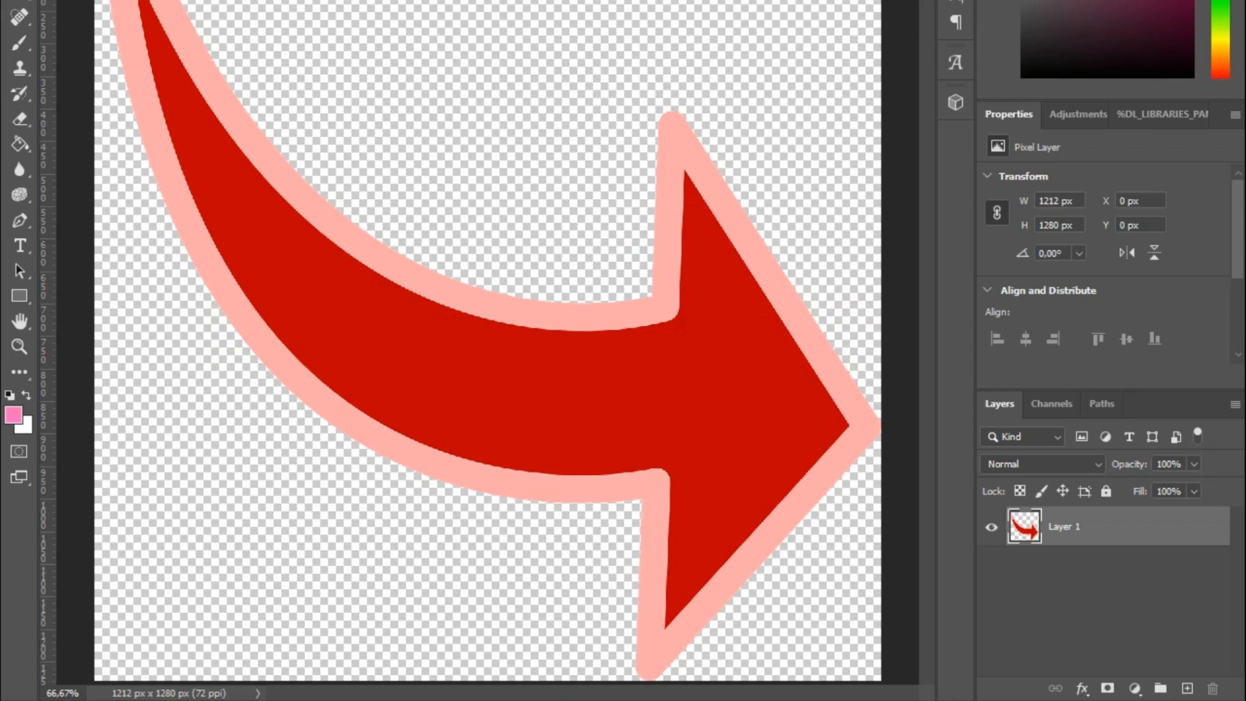
key("ctrl+w")
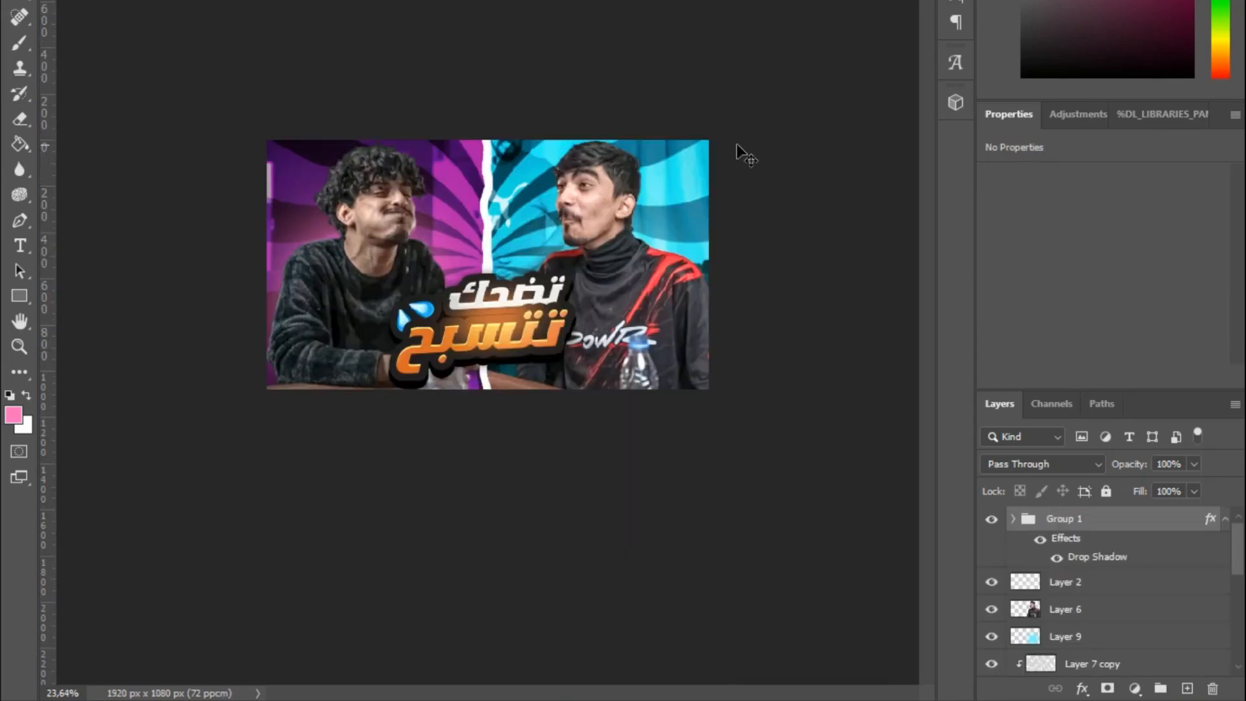
key("ctrl+v")
key("ctrl+t")
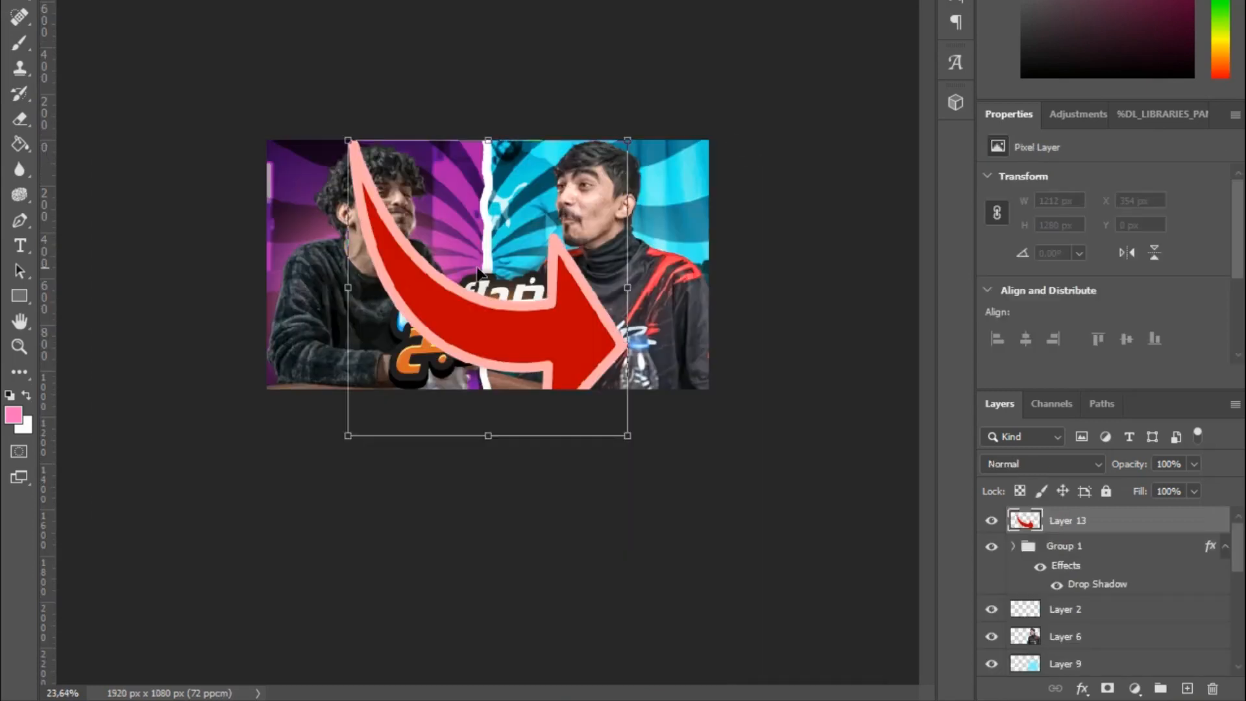
Try flipping the arrow horizontally, and flip it back.
right_click(478, 271)
left_click(563, 594)
key("ctrl+0")
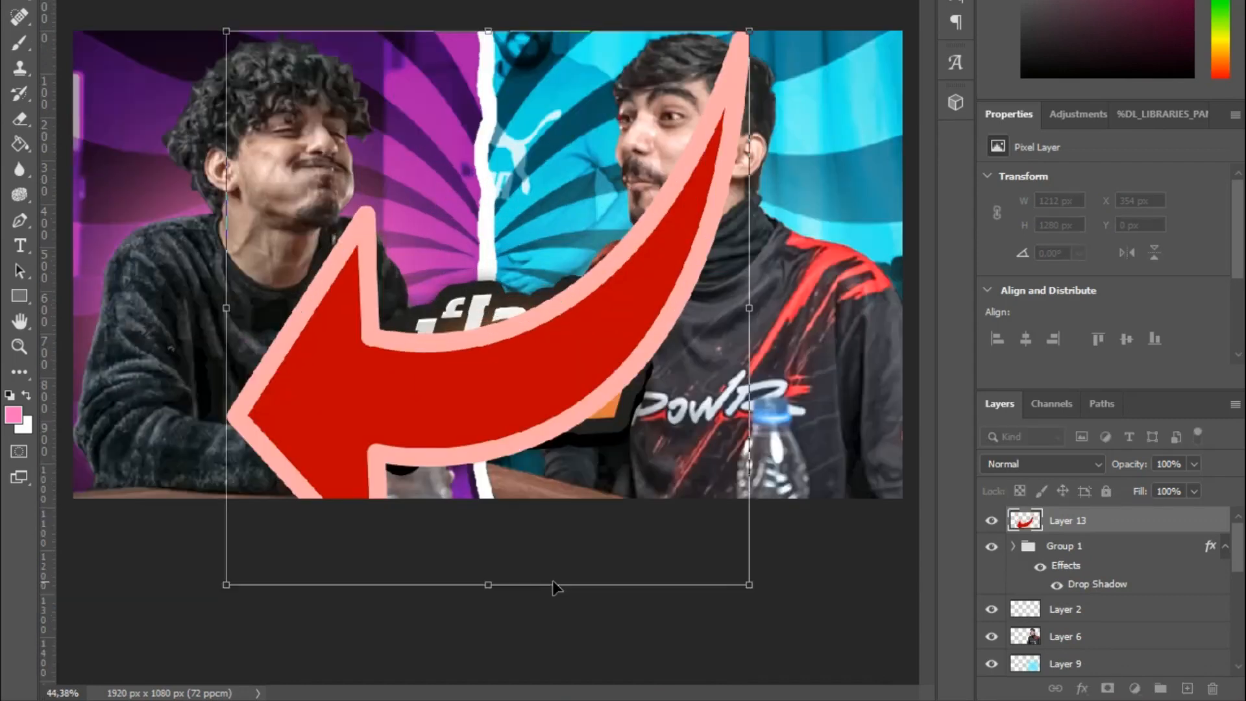
right_click(497, 407)
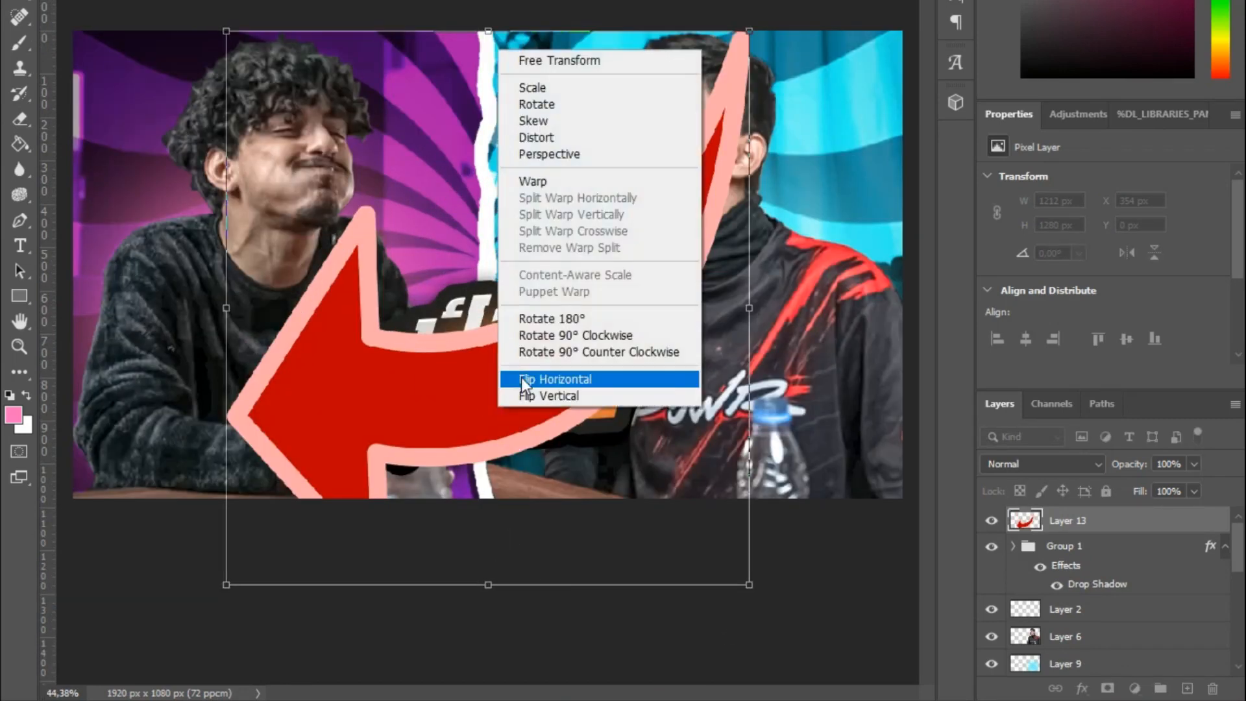
left_click(545, 383)
Rotate the arrow and shrink it to about 444 × 236 px between the two heads, arching over the divider toward the purple-side cutout.
left_click_drag(202, 584, 508, 212)
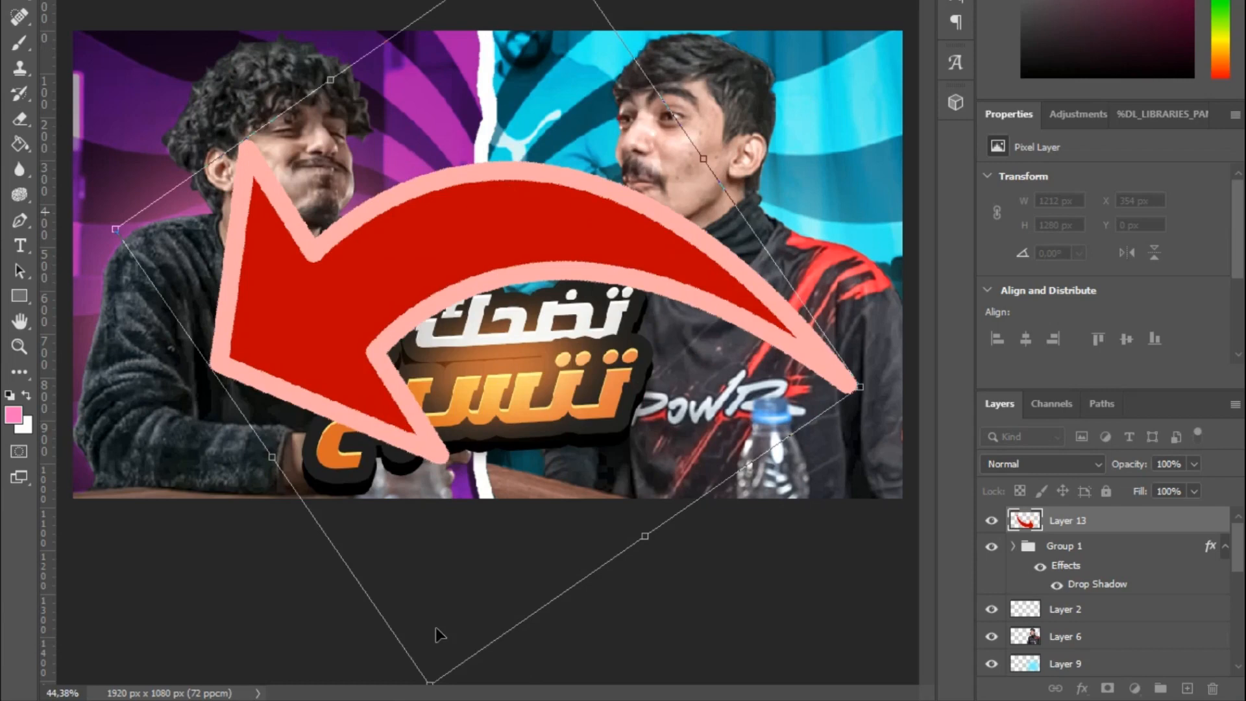
left_click_drag(431, 681, 501, 219)
left_click_drag(479, 94, 418, 139)
left_click_drag(618, 142, 598, 203)
left_click_drag(379, 241, 436, 161)
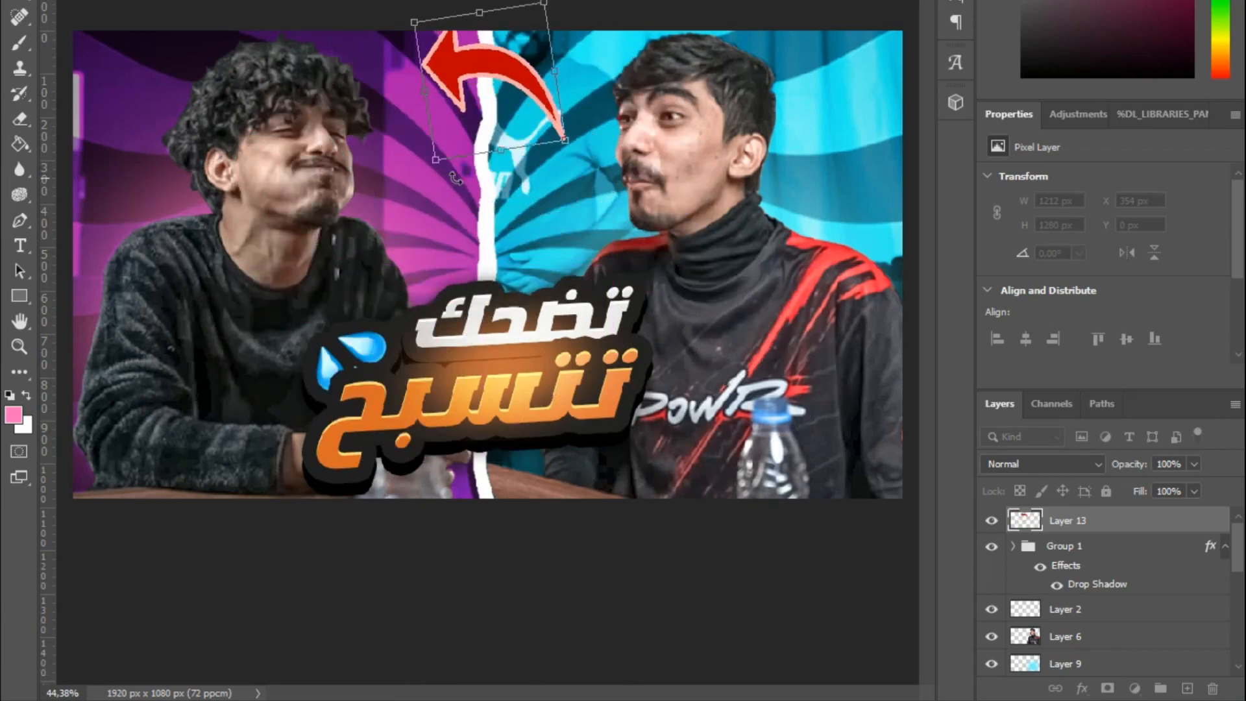
left_click_drag(510, 80, 500, 107)
left_click_drag(415, 196, 454, 222)
left_click_drag(580, 152, 595, 156)
mouse_move(510, 93)
left_mouse_down()
mouse_move(515, 103)
mouse_move(505, 87)
left_mouse_up()
key("Return")
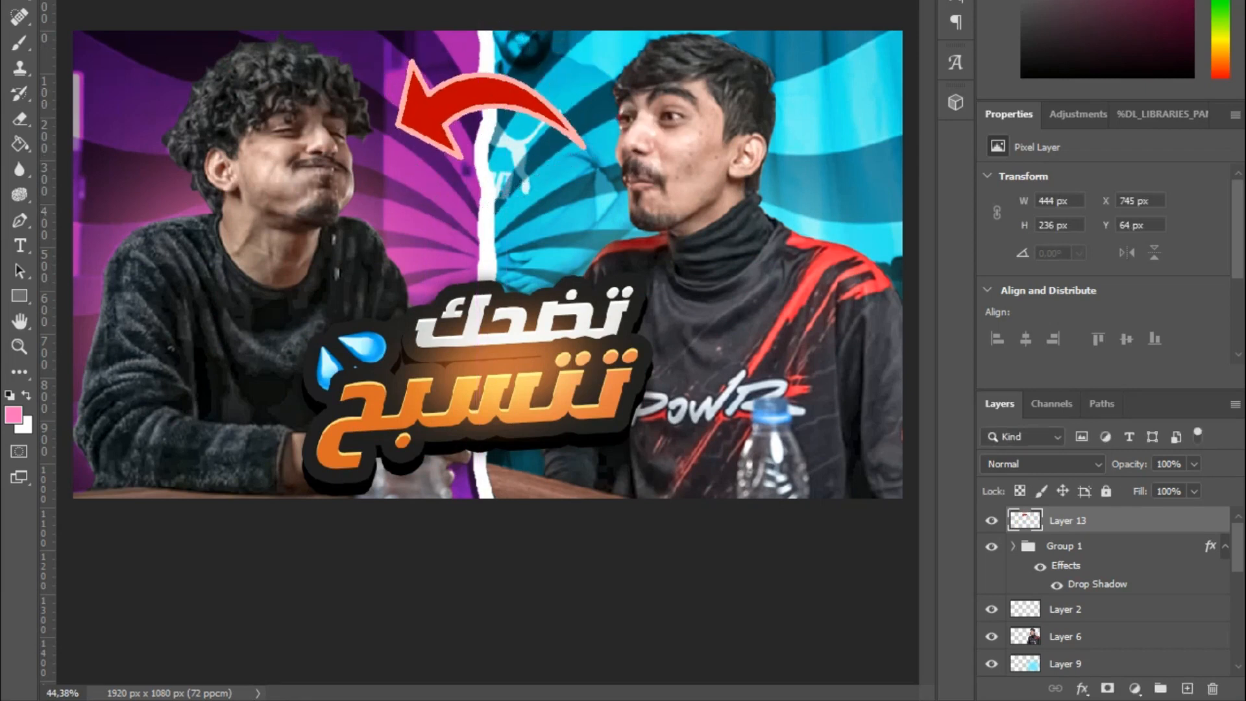
Give the arrow layer a white outside stroke of 32 px at 100% opacity.
double_click(1116, 527)
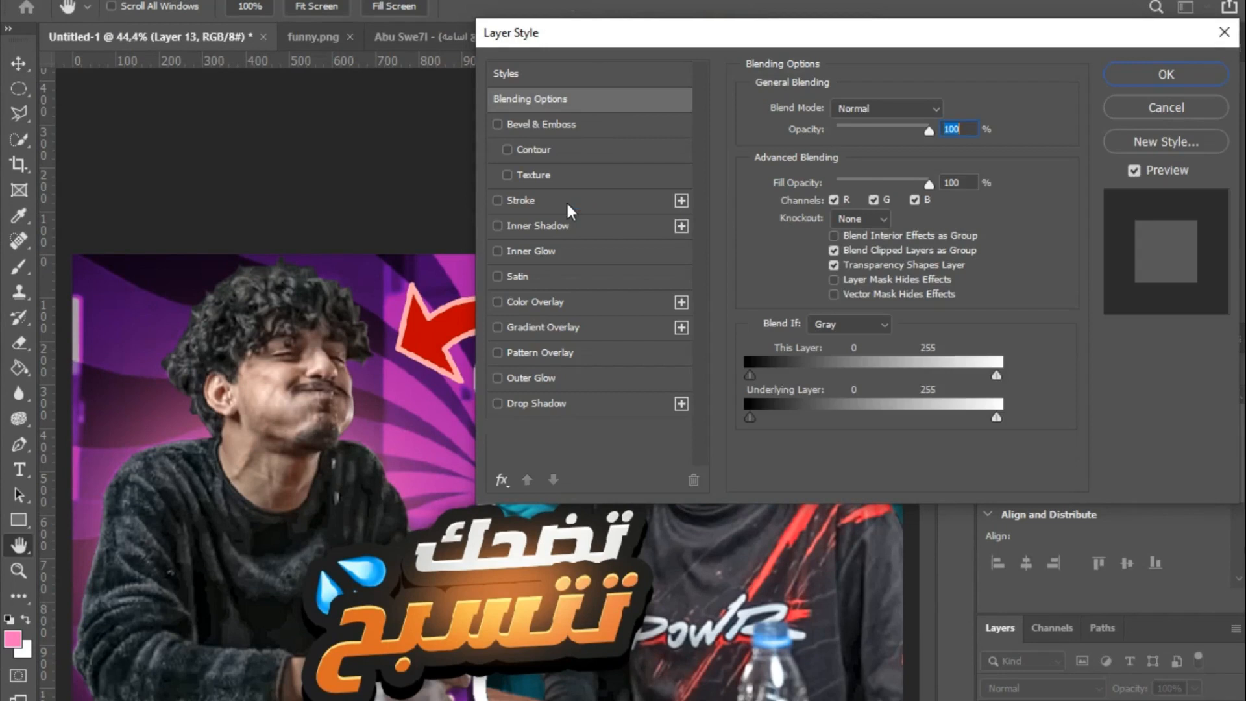
left_click(566, 201)
type("32")
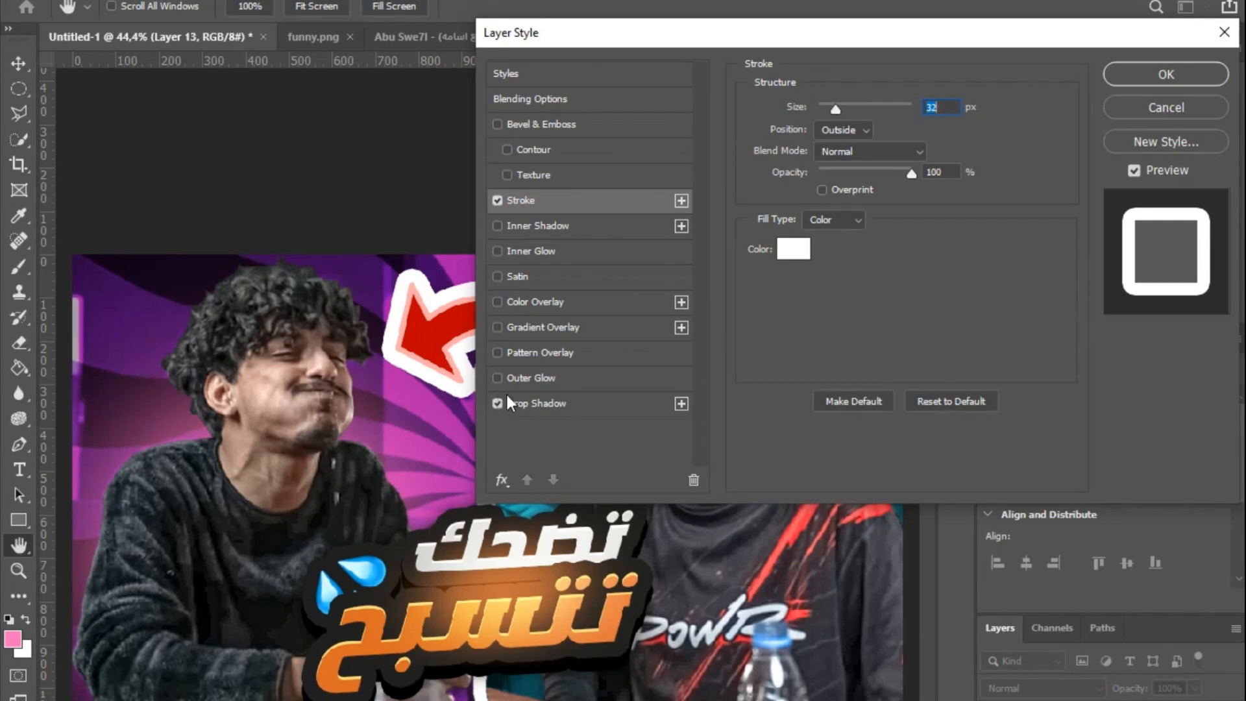
Add a drop shadow to the arrow with a light grey colour and 97% opacity.
left_click(563, 403)
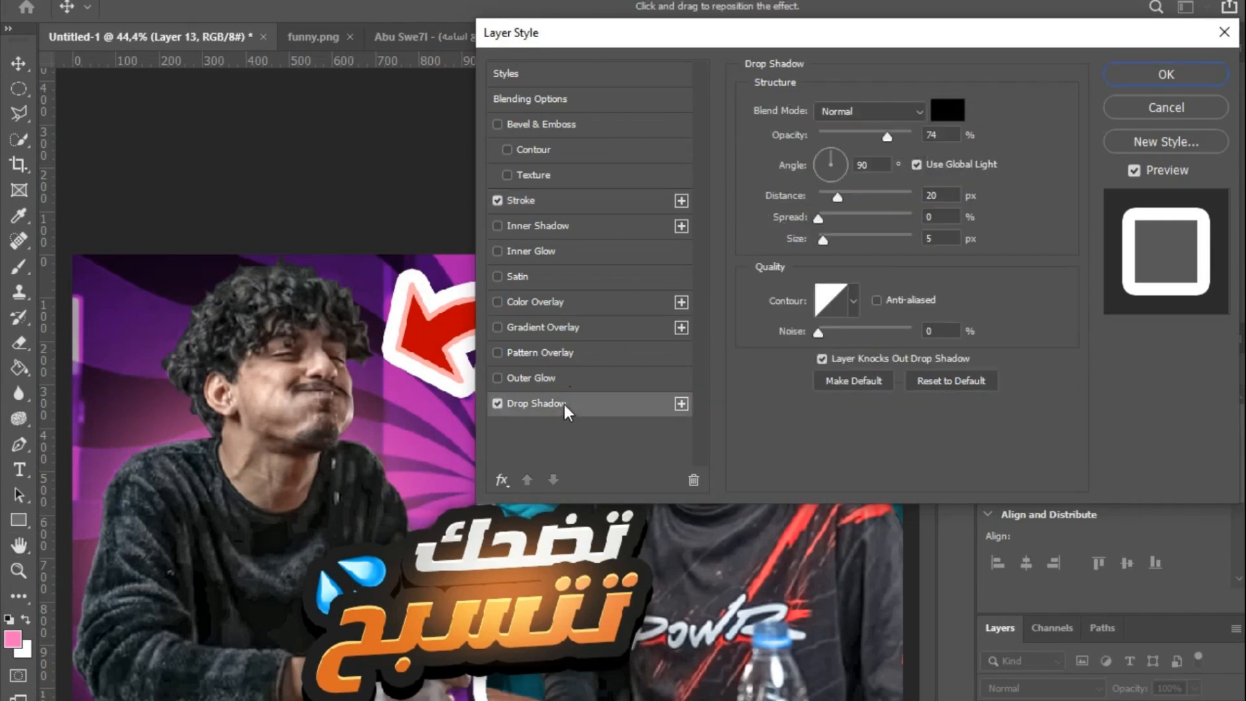
left_click(948, 109)
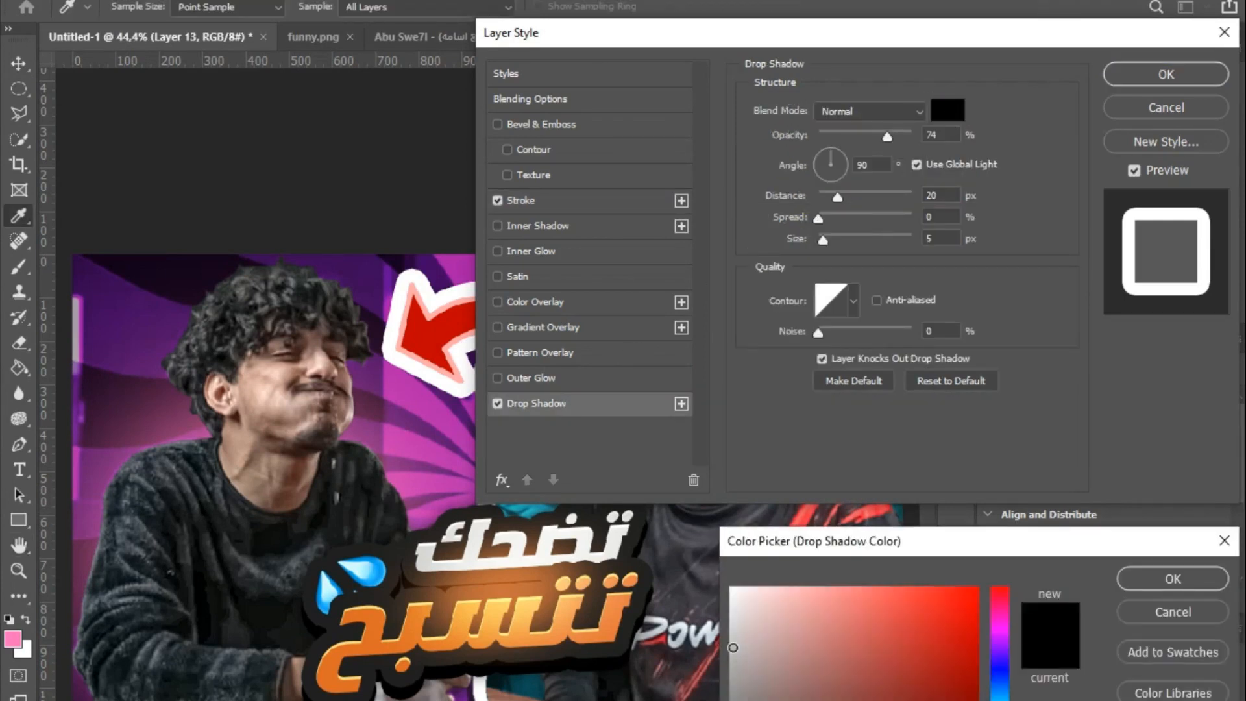
mouse_move(739, 617)
left_mouse_down()
mouse_move(729, 612)
mouse_move(732, 626)
left_mouse_up()
left_click(1204, 580)
left_click_drag(910, 134, 911, 135)
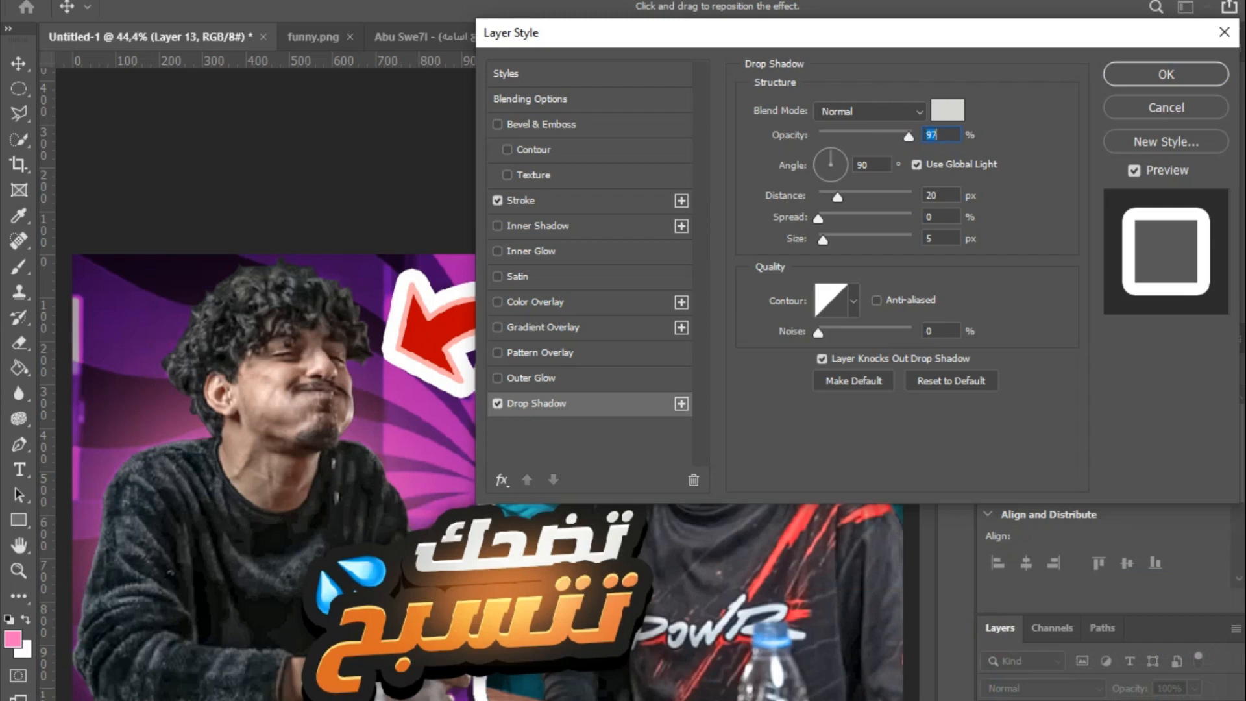
Set the arrow's shadow distance to 16 px, spread to 100% and size to 32 px, and apply the layer style.
double_click(933, 195)
type("16")
double_click(922, 217)
type("100")
type("32")
left_click_drag(911, 26, 893, 472)
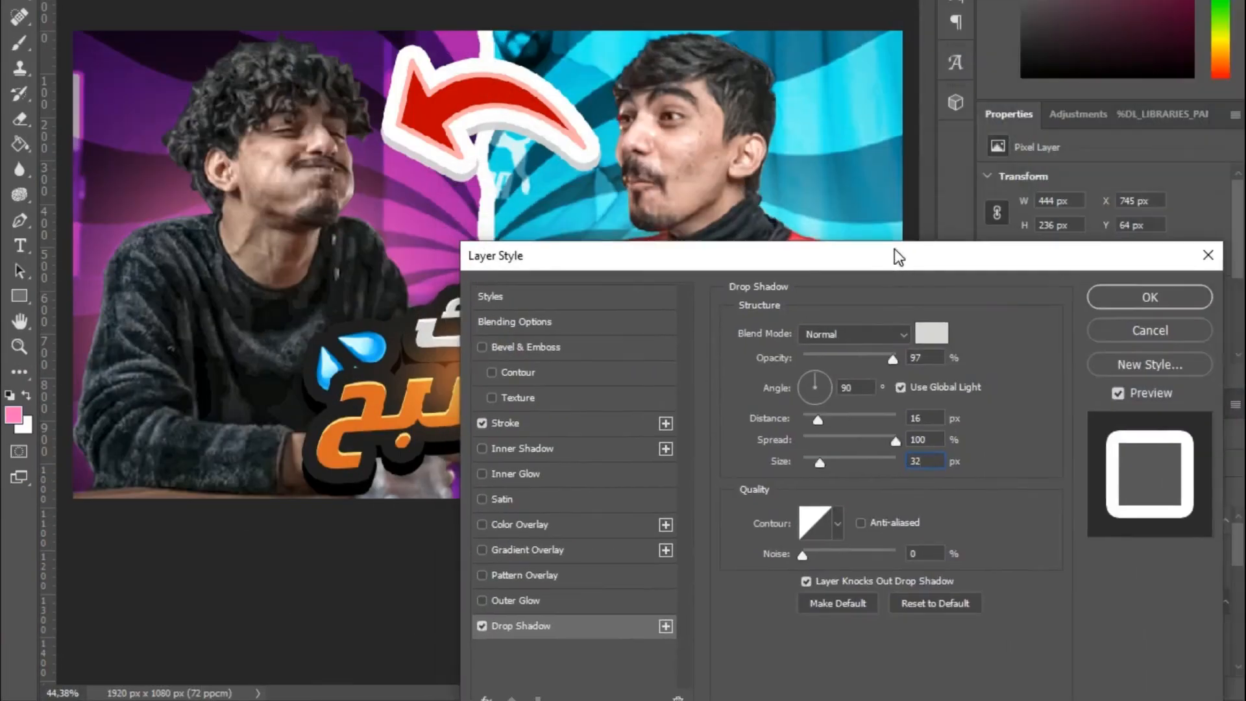
left_click_drag(816, 383, 813, 372)
left_click(1116, 298)
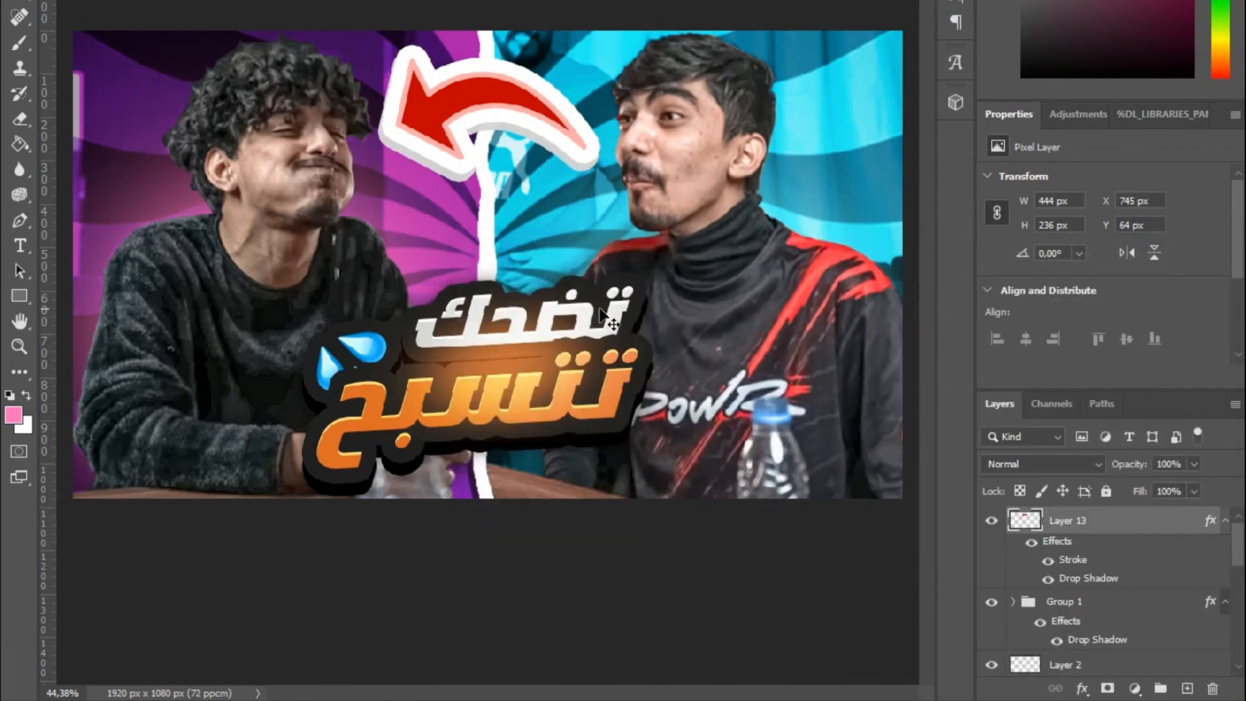
Reduce the arrow's stroke size to 29 px and apply the layer style.
scroll(605, 317, "down", 4)
scroll(609, 329, "up", 2)
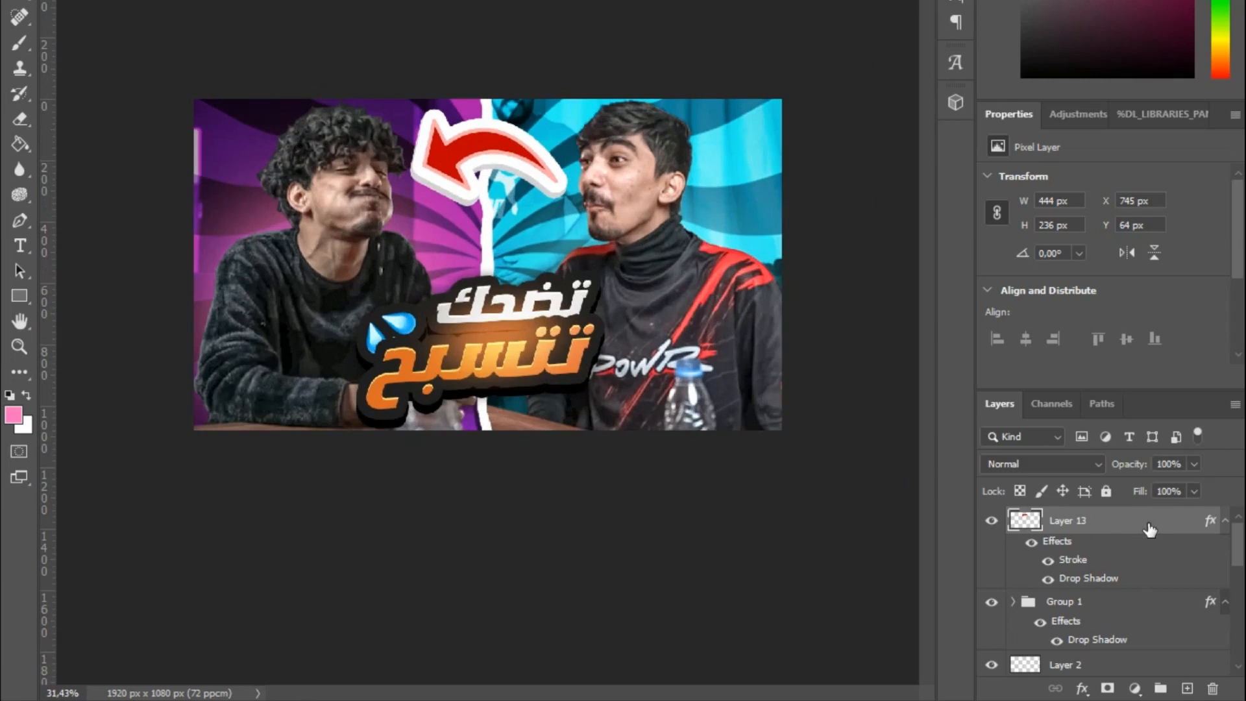
double_click(1149, 530)
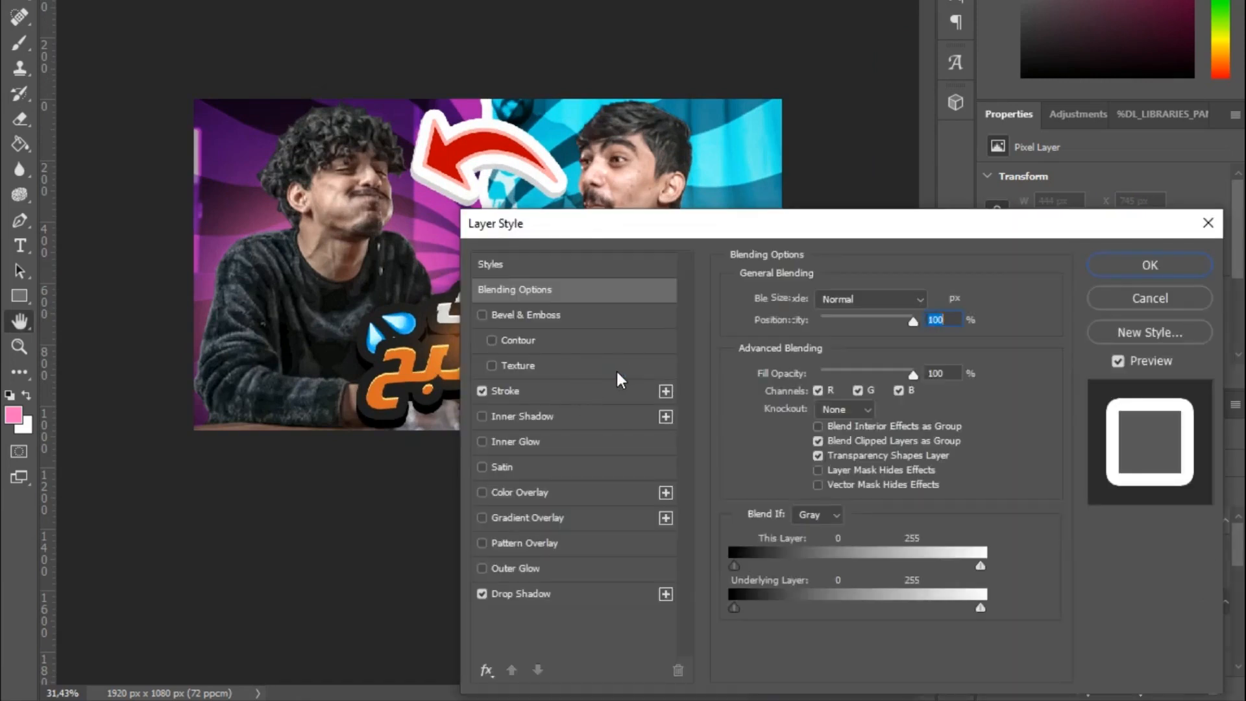
left_click(571, 389)
left_click_drag(819, 300, 822, 297)
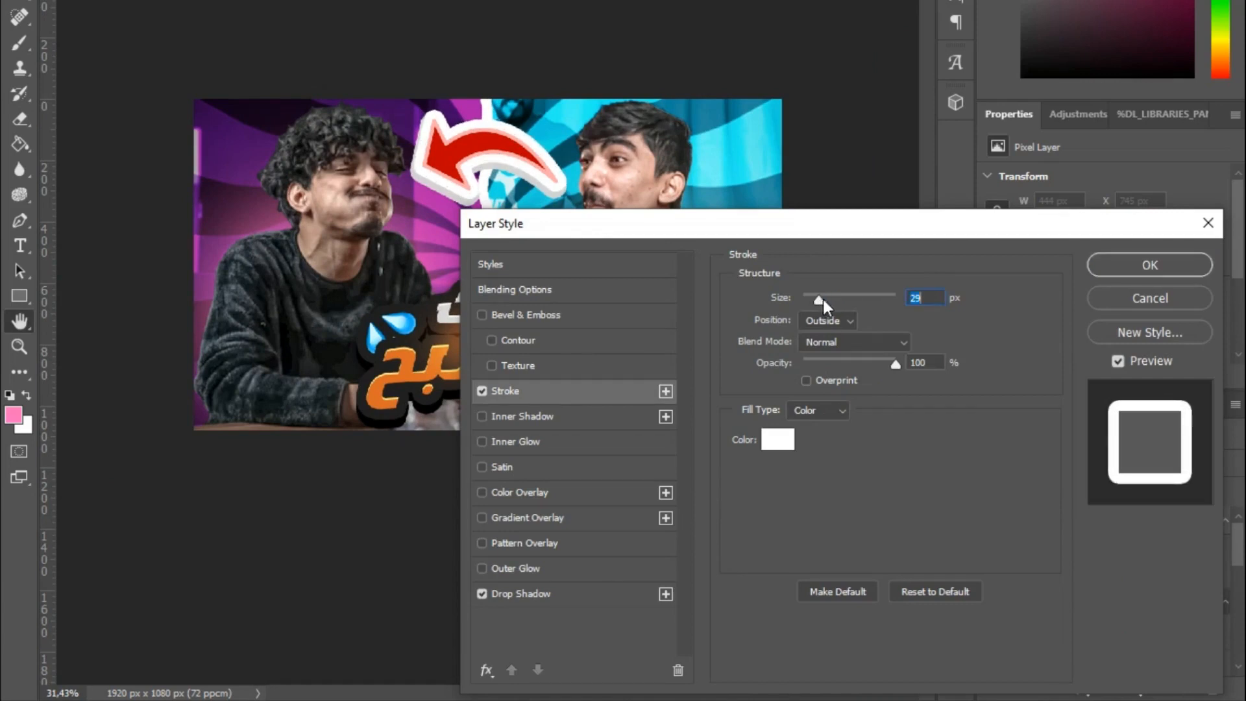
left_click(1139, 277)
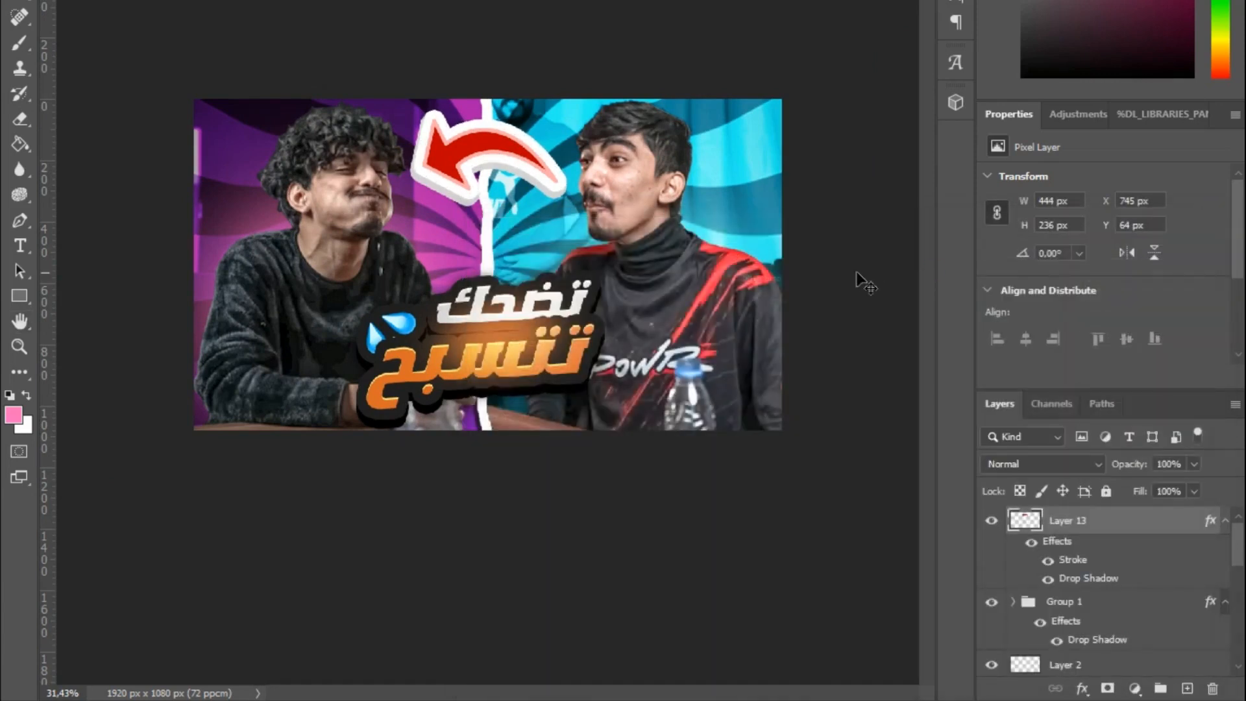
Scale the arrow down to about 369 × 225 px, tilt it slightly, and center it over the divider between the heads.
key("ctrl+t")
left_click_drag(422, 191, 442, 180)
left_click_drag(511, 158, 491, 169)
left_click_drag(559, 208, 543, 215)
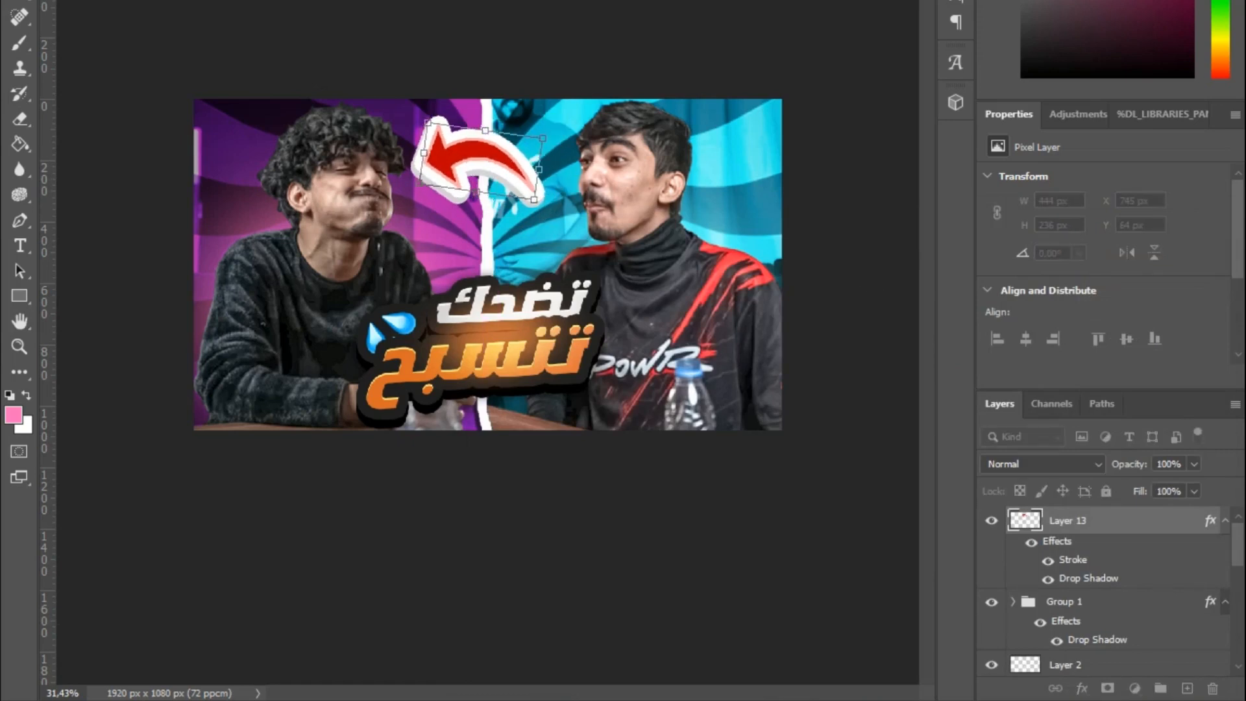
key("Return")
Nudge the arrow in small steps toward the blue side until its X position is 758 px.
key("Right")
key("Right")
key("Right")
key("Right")
key("Right")
key("Right")
key("Right")
key("Right")
key("Right")
key("Right")
key("Right")
key("Right")
Lightly erase the tail end of the arrow with the Eraser, and return to the Move tool.
left_click(18, 118)
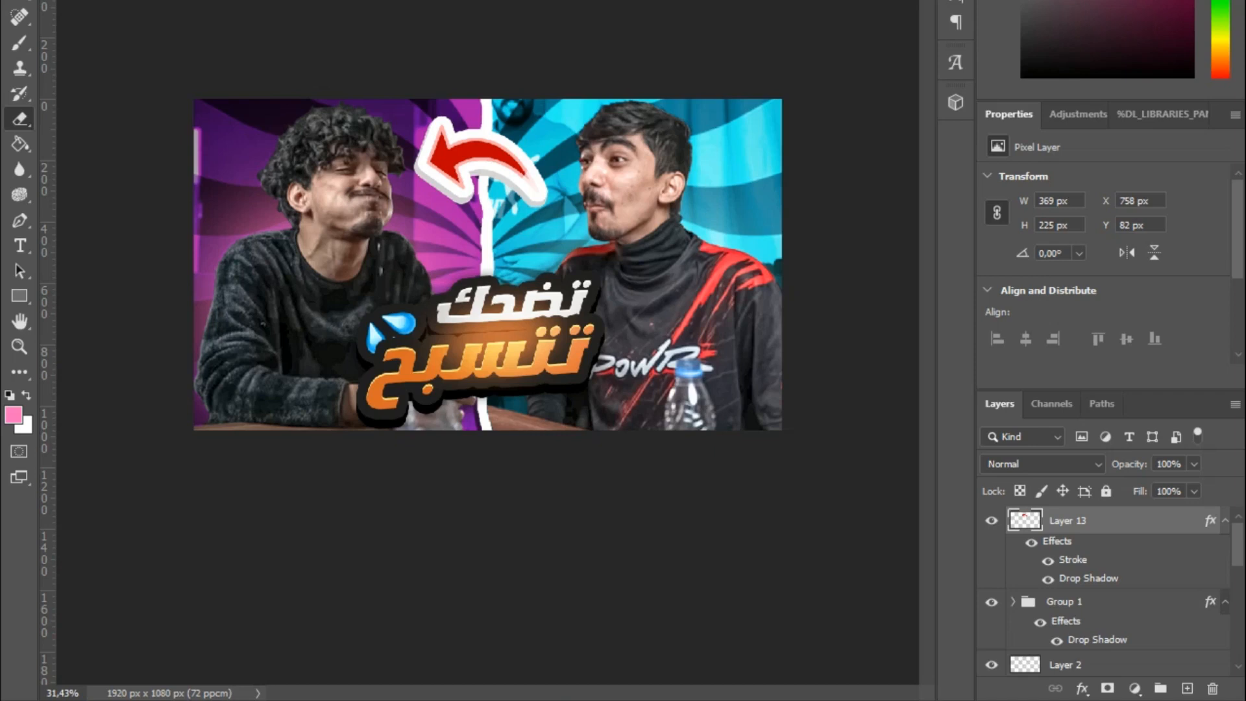
left_click(534, 187)
key("v")
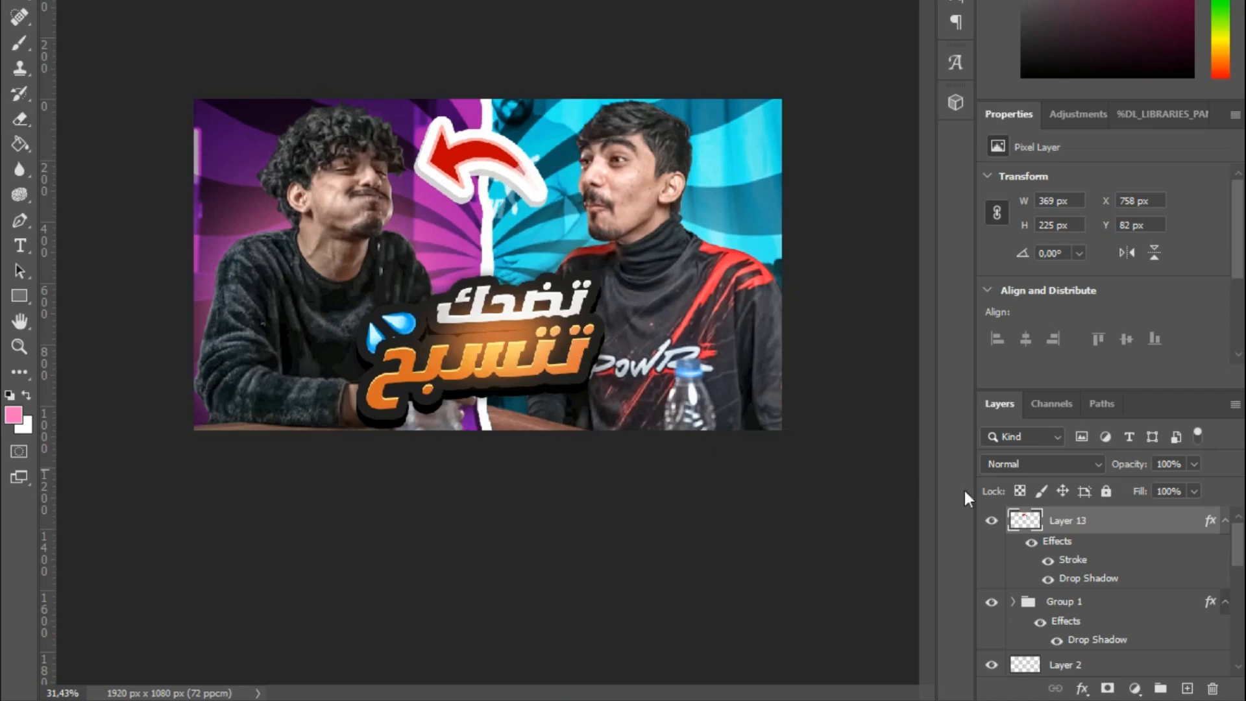
scroll(605, 394, "down", 2)
left_click(70, 1)
left_click(70, 1)
scroll(466, 138, "down", 2)
scroll(473, 146, "up", 5)
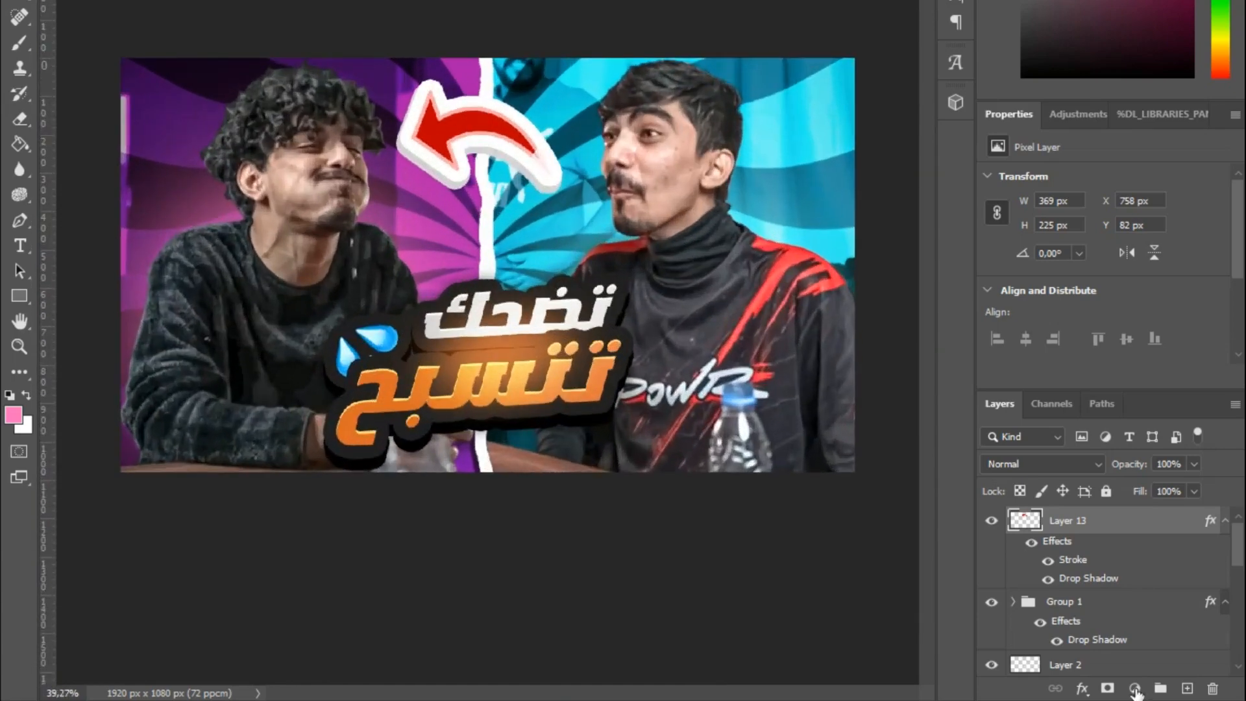
Add a new top layer and paint white smoke along the thumbnail's whole bottom edge with a slightly reduced cloud brush.
left_click(1187, 688)
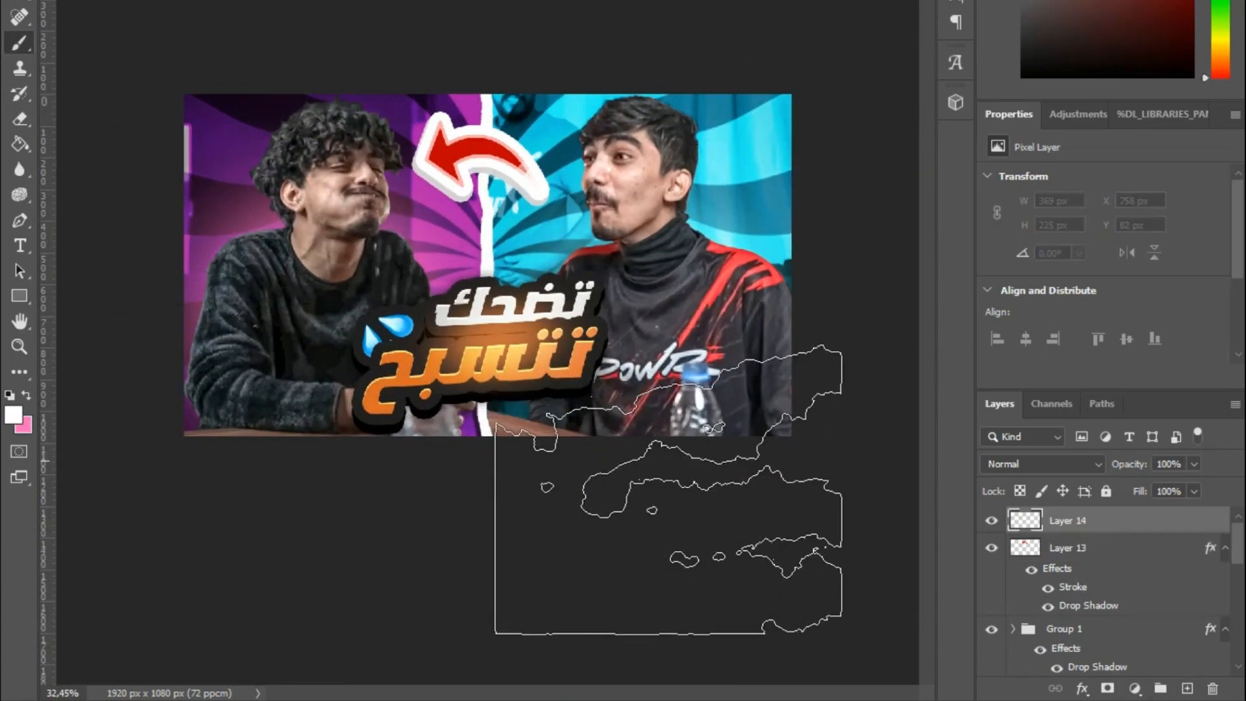
left_click(669, 466)
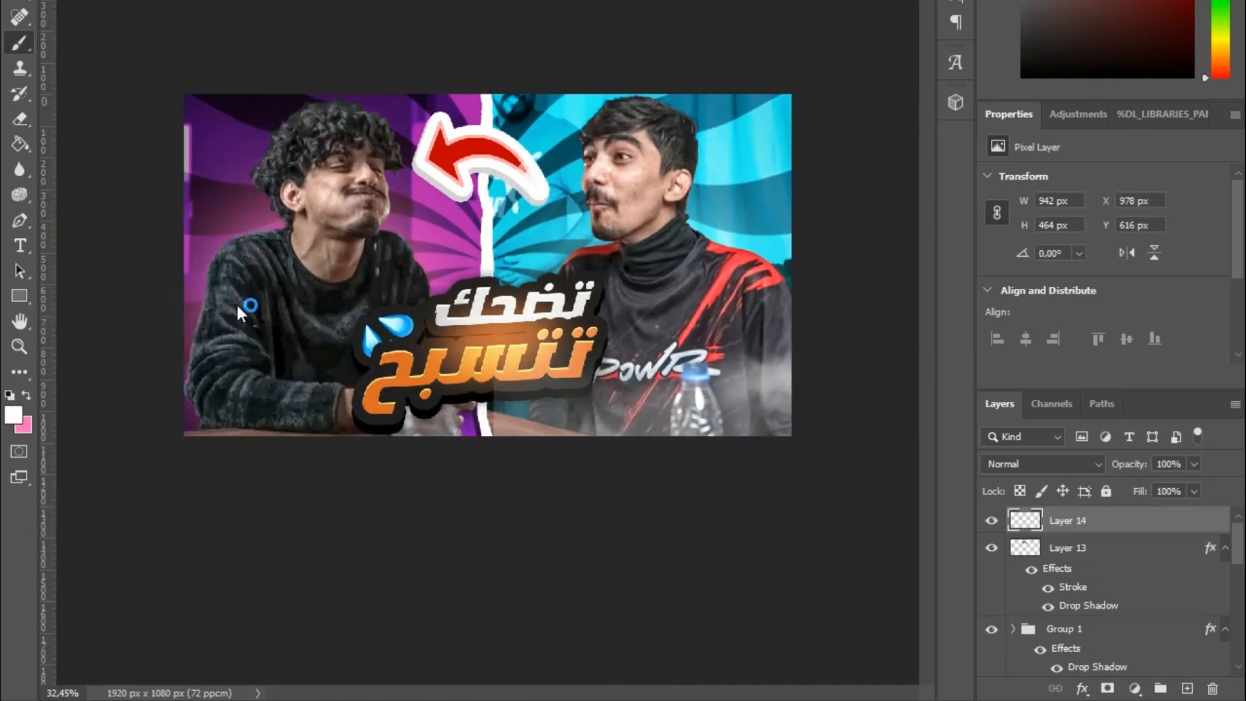
key("ctrl+z")
key("bracketleft")
key("bracketleft")
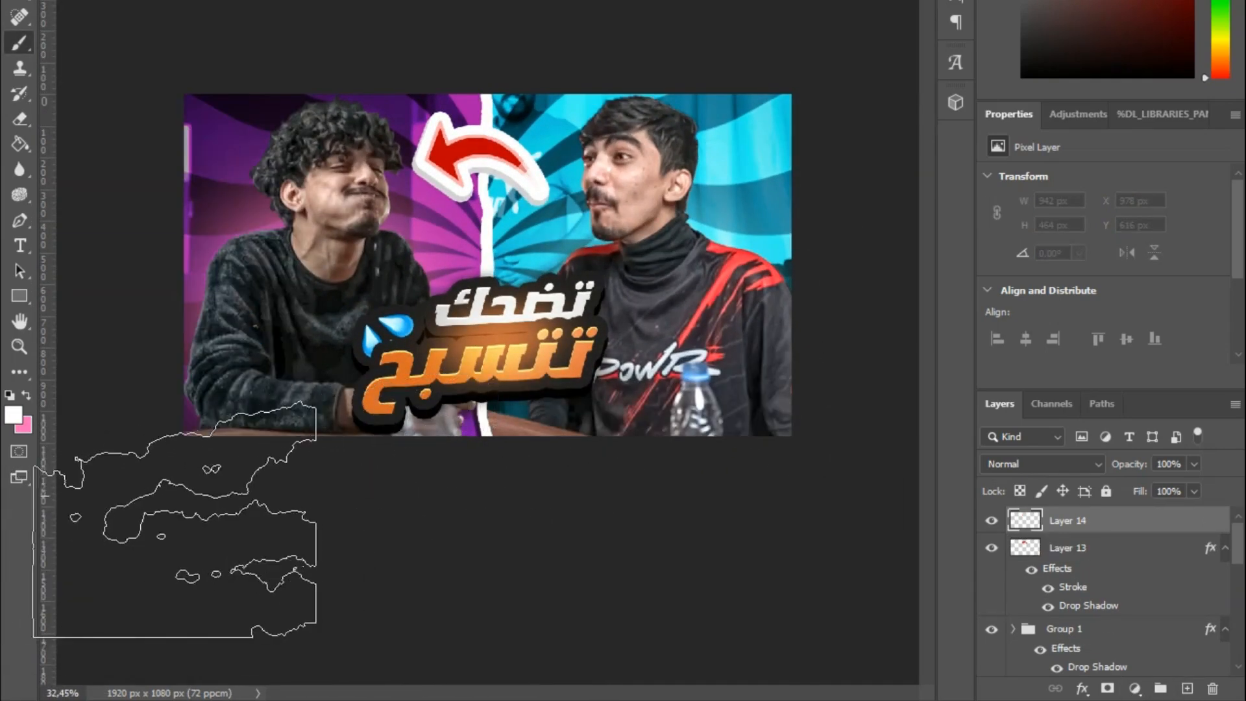
left_click(175, 495)
left_click_drag(255, 525, 681, 516)
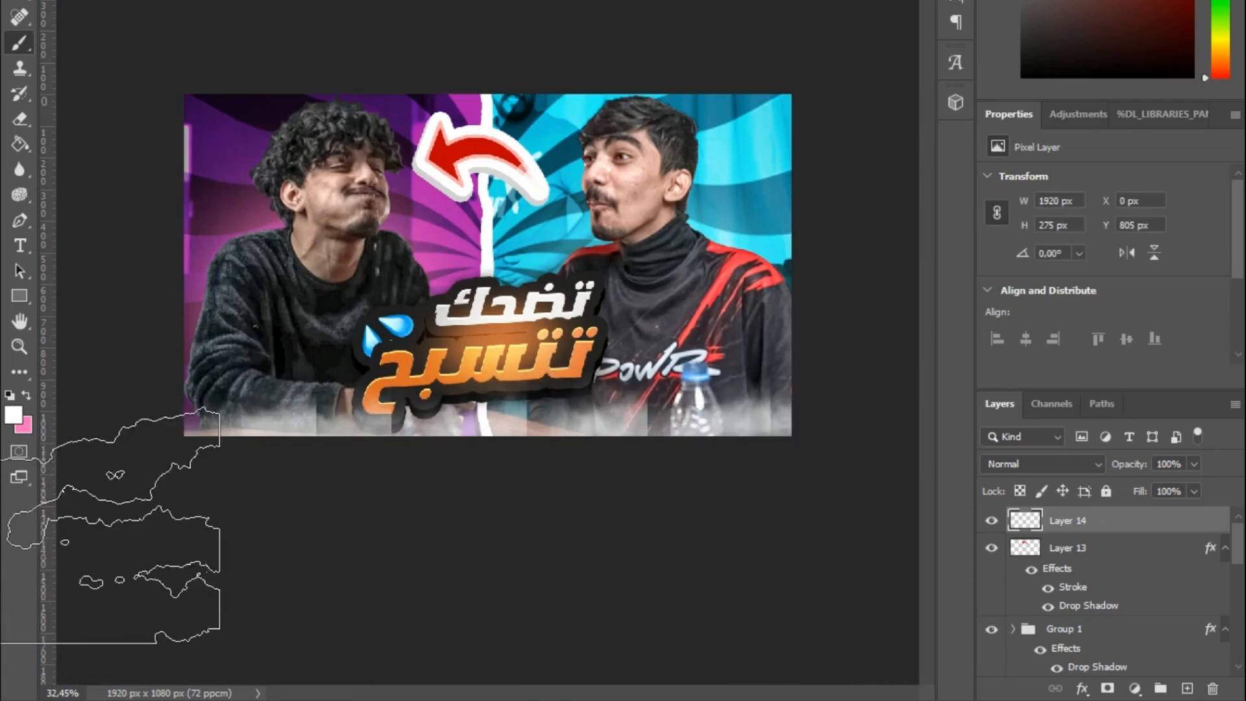
Reduce the opacity of the bottom smoke layer to 61%.
left_click(1193, 463)
left_click(1166, 485)
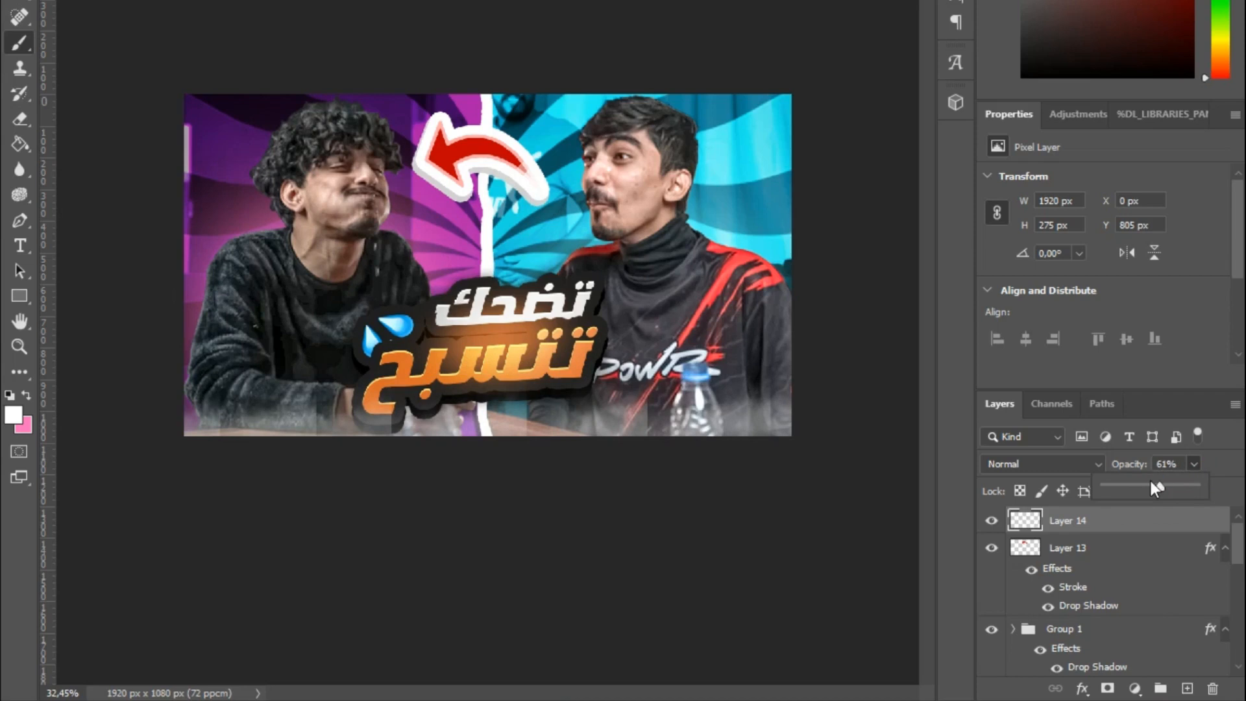
left_click(827, 108)
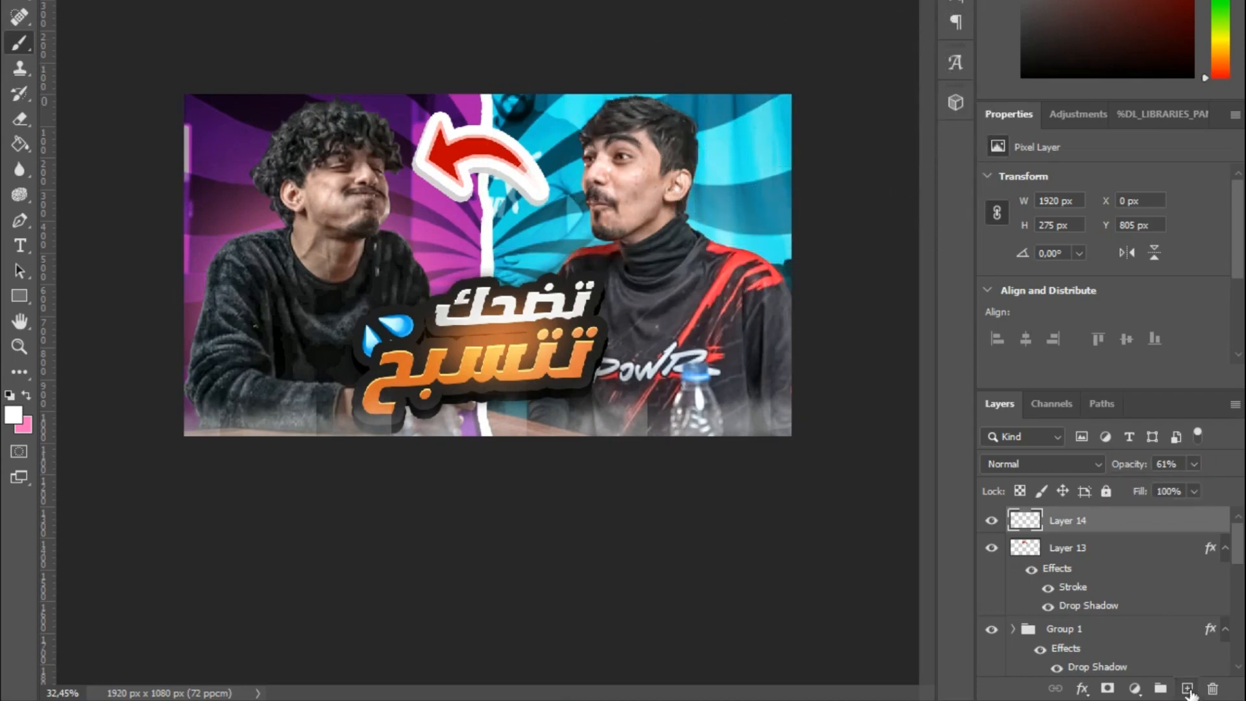
Try a strip of white smoke along the canvas's upper edge on a new layer, and delete that layer.
left_click(1187, 687)
left_click_drag(792, 58, 283, 49)
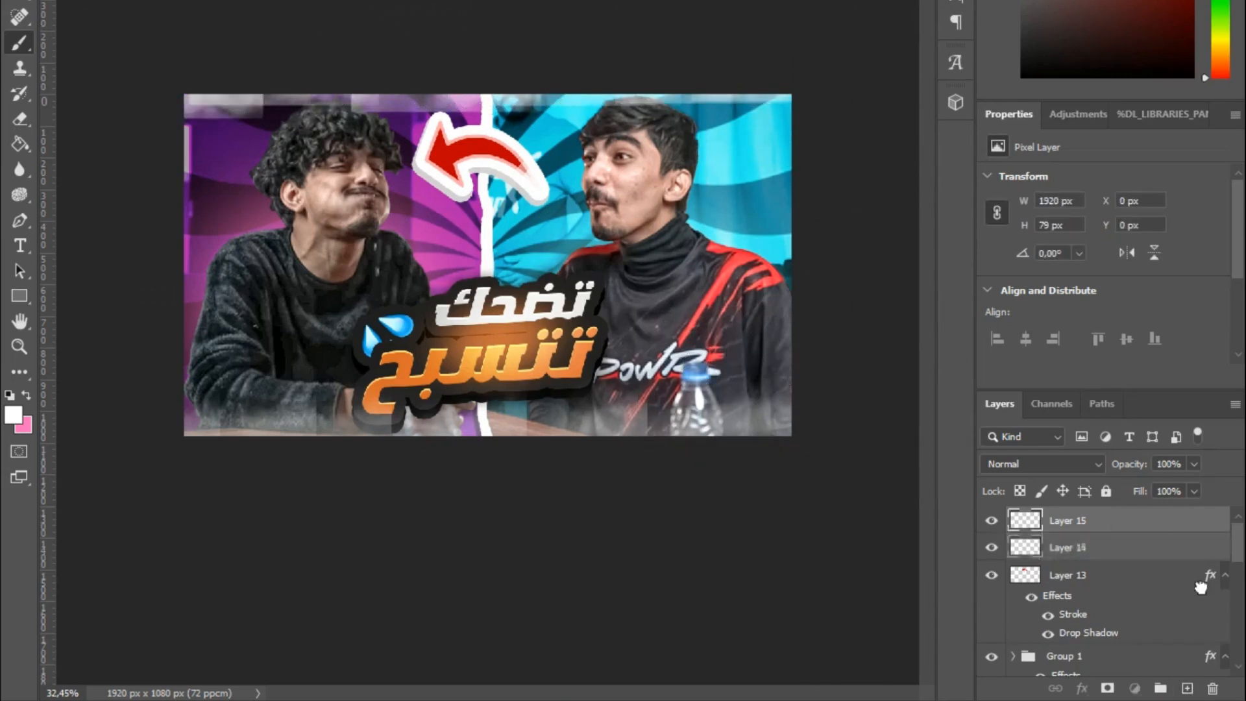
left_click(1212, 688)
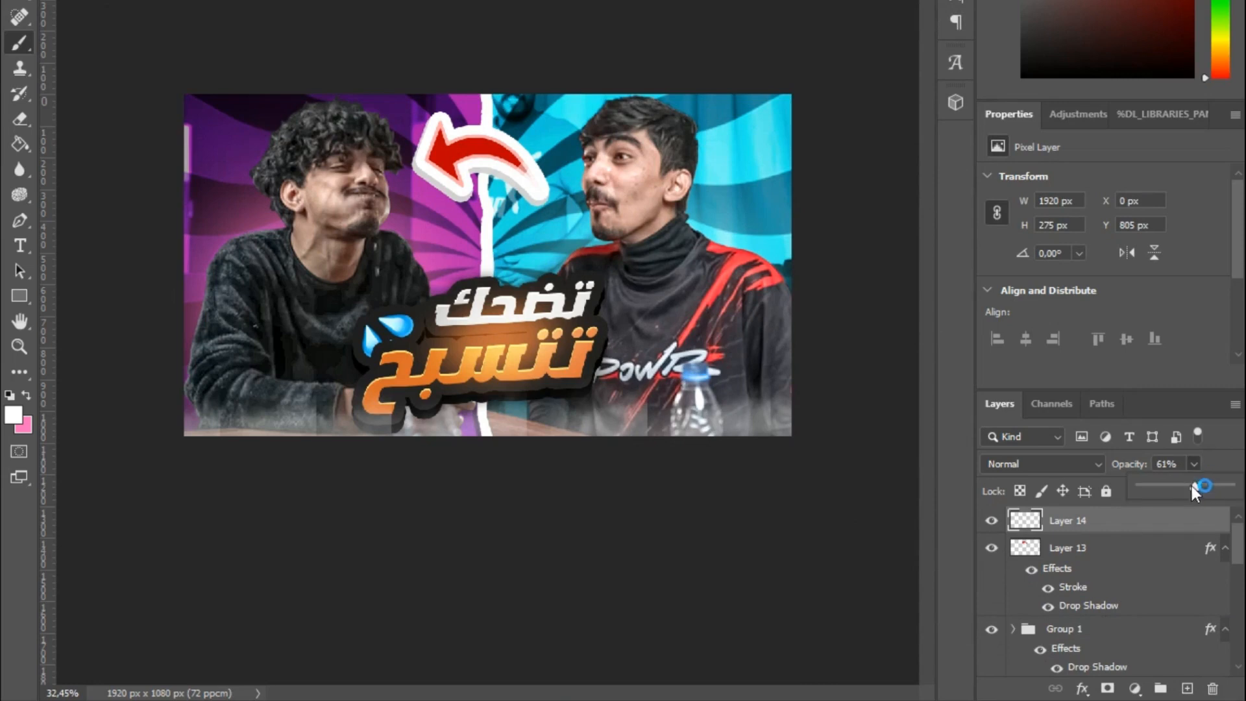
Lower the smoke layer's opacity to 30% and move it below the Arabic title group in the layer order.
left_click_drag(1174, 486, 1168, 488)
left_click_drag(1158, 486, 1166, 485)
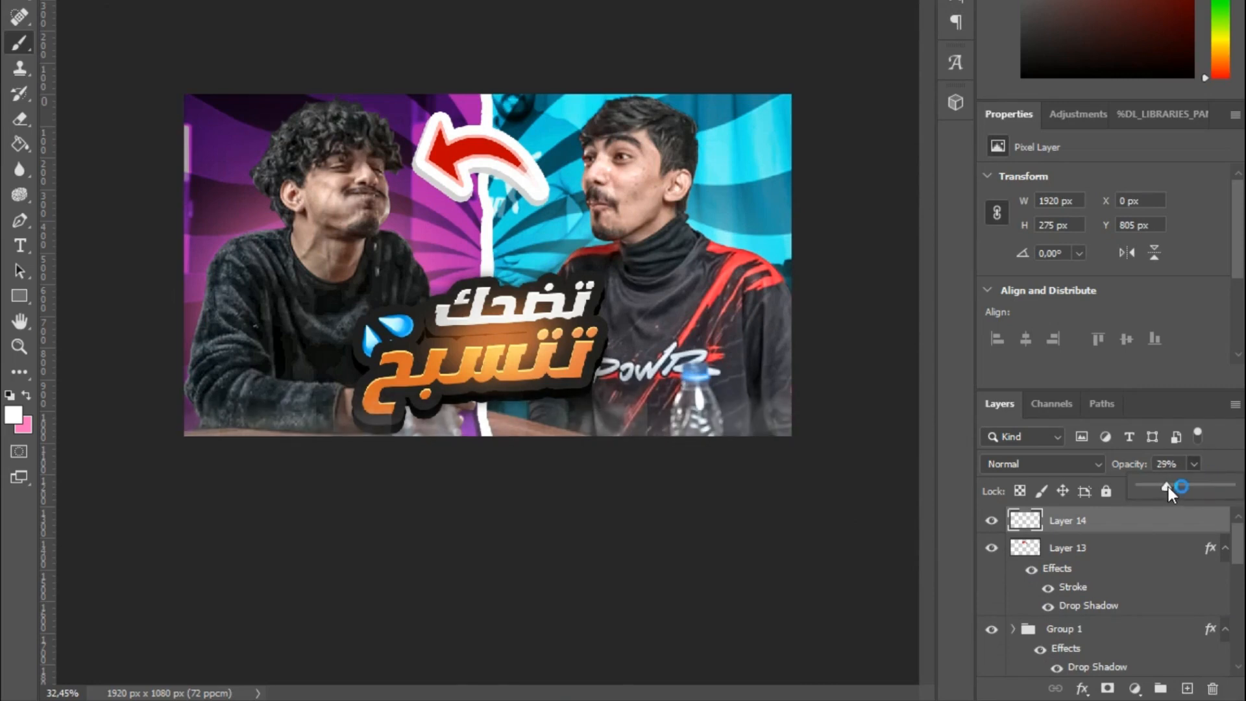
scroll(814, 431, "down", 3)
scroll(815, 431, "up", 1)
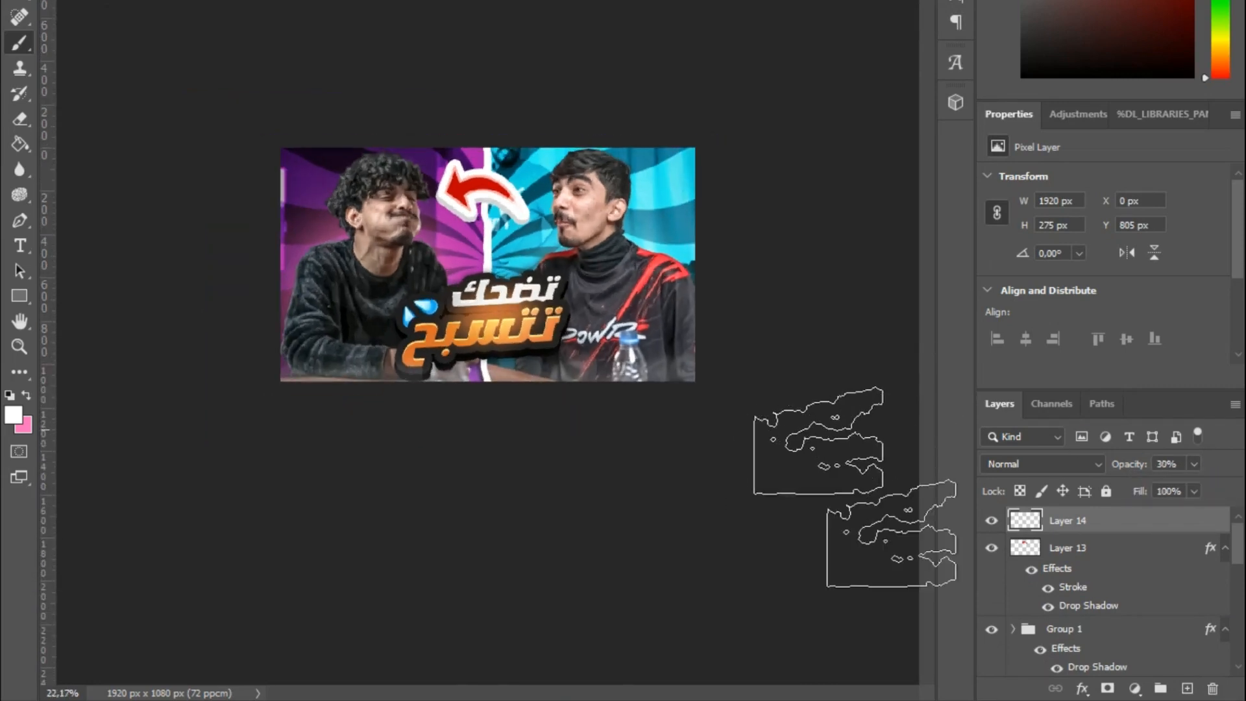
left_click_drag(1084, 523, 1121, 606)
scroll(487, 262, "up", 3)
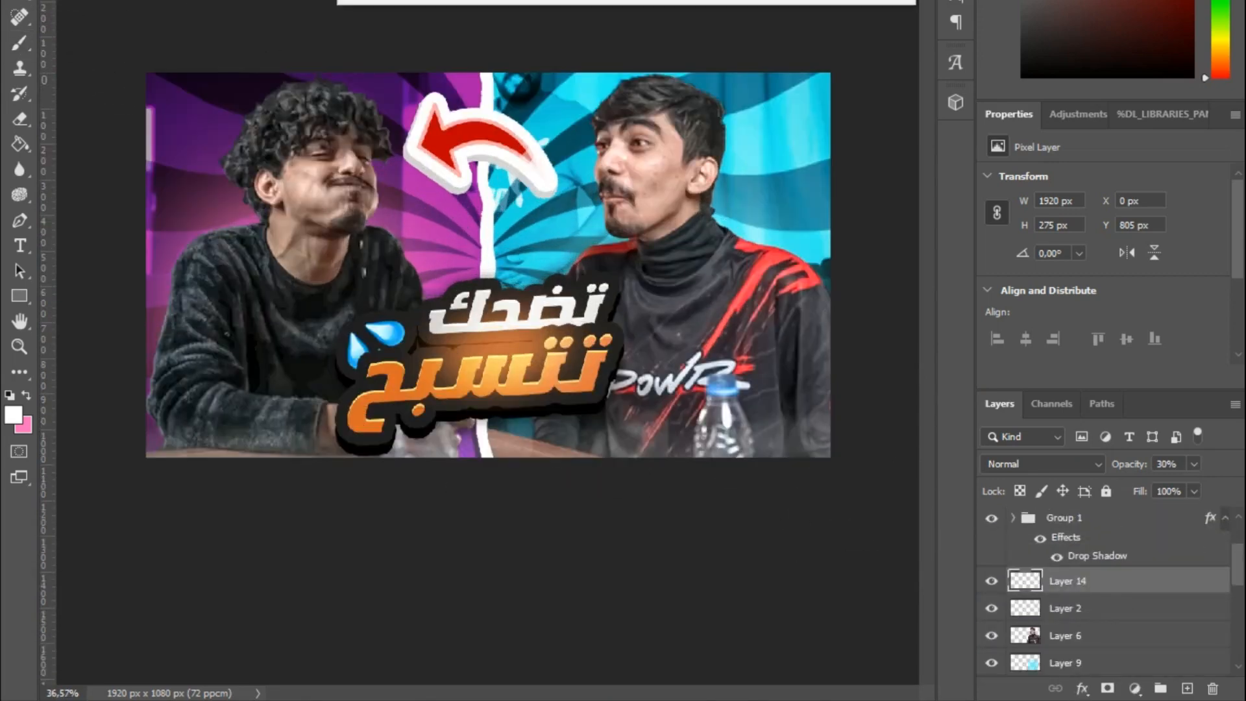
Unlock the black star image in its own document and copy it into the thumbnail as the topmost layer.
key("ctrl+Tab")
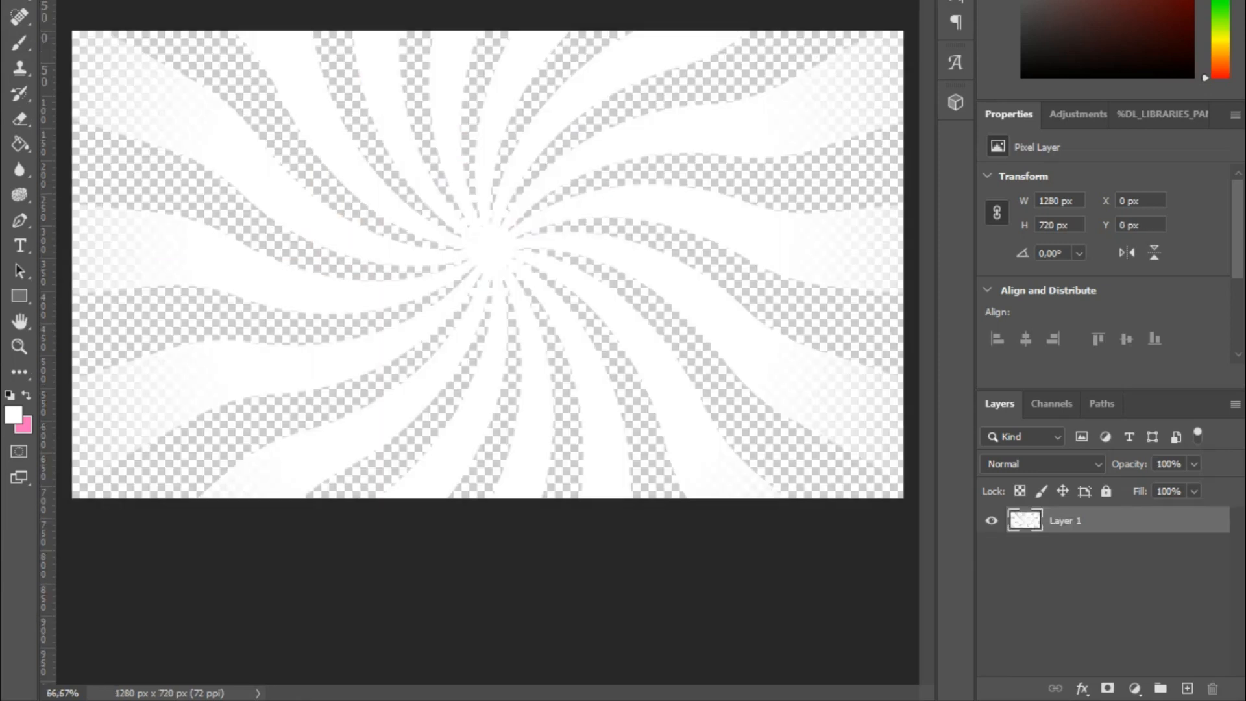
key("ctrl+Tab")
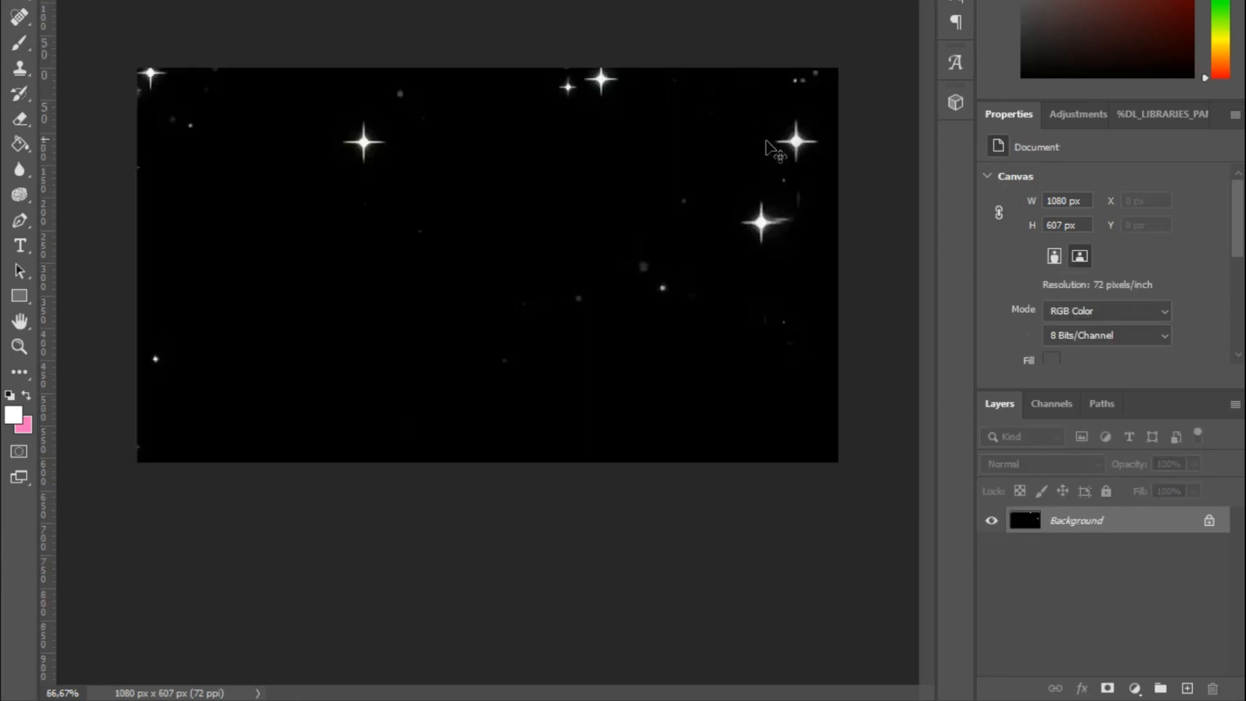
left_click(1211, 522)
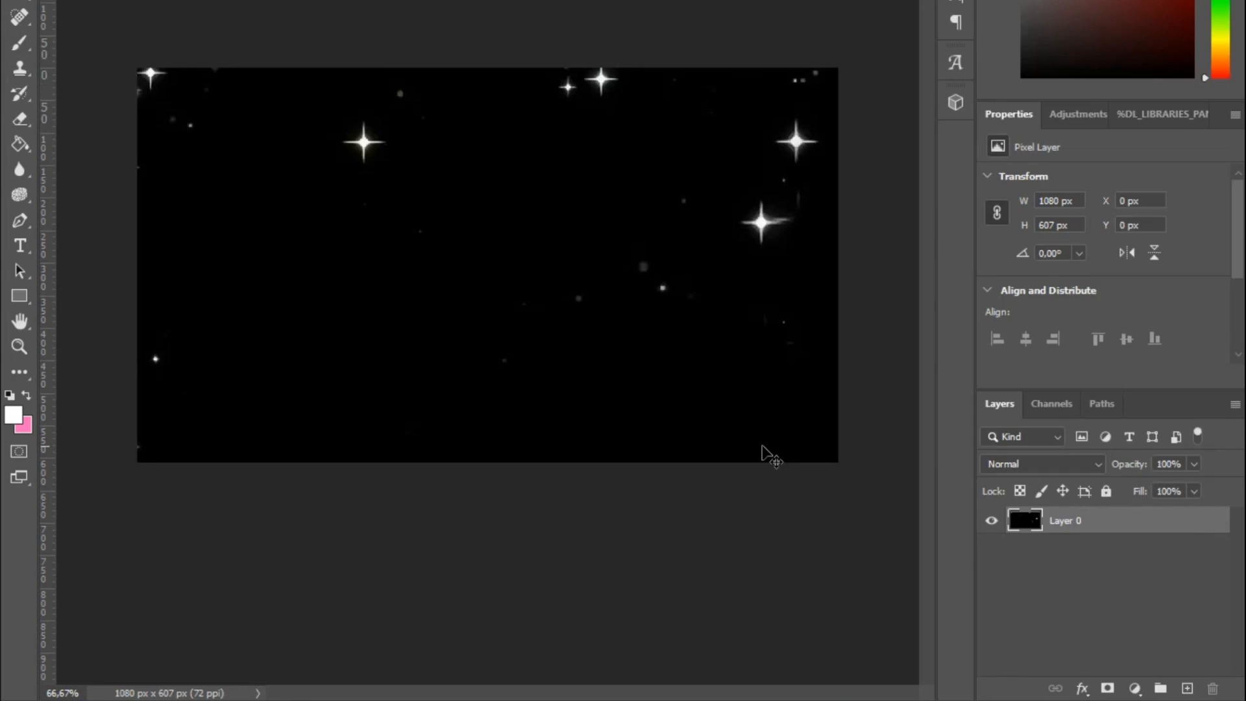
key("ctrl+Tab")
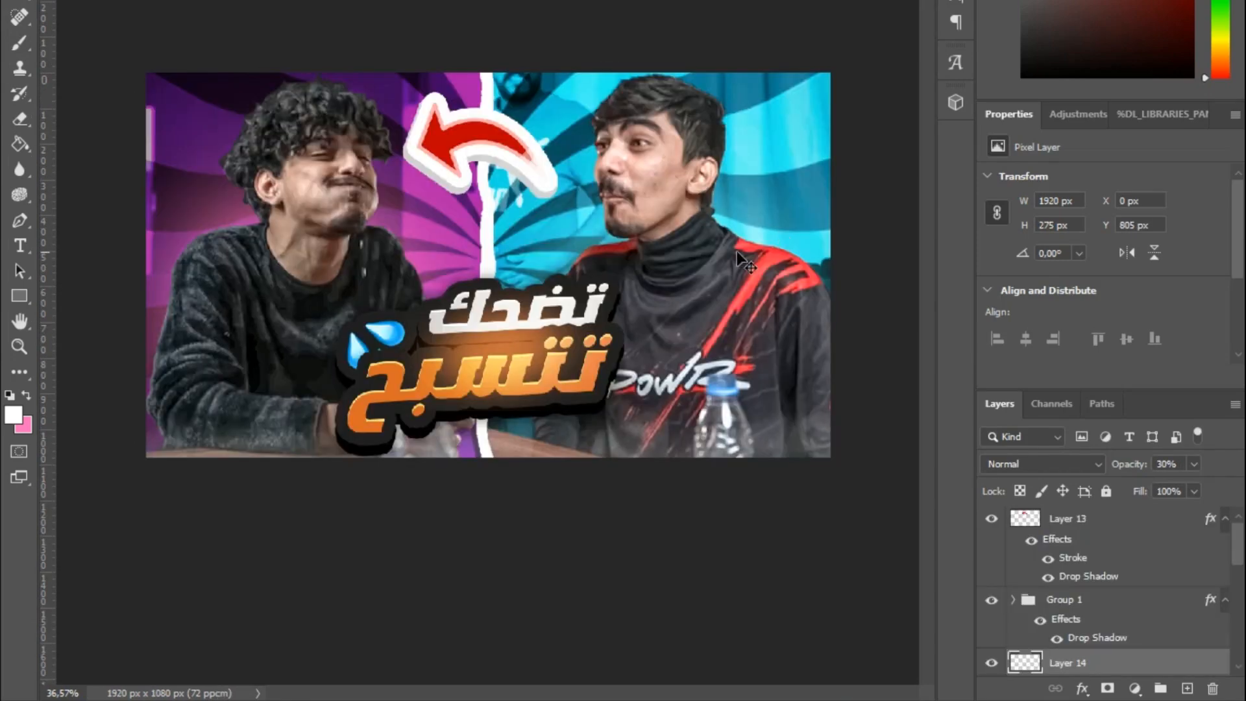
key("ctrl+v")
left_click_drag(1067, 662, 1071, 519)
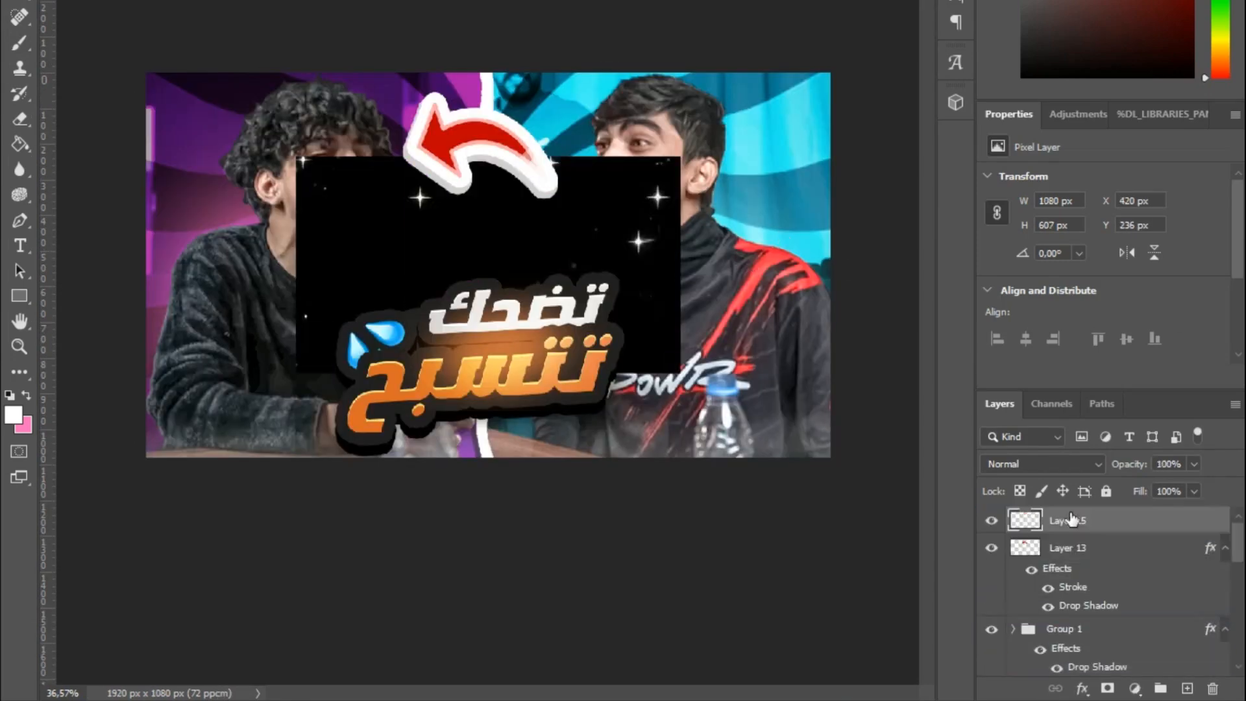
Scale the star overlay up to about 1966 × 1105 px so it covers the whole canvas.
key("ctrl+t")
left_click_drag(488, 374, 488, 458)
left_click_drag(488, 156, 488, 64)
key("Return")
key("ctrl+t")
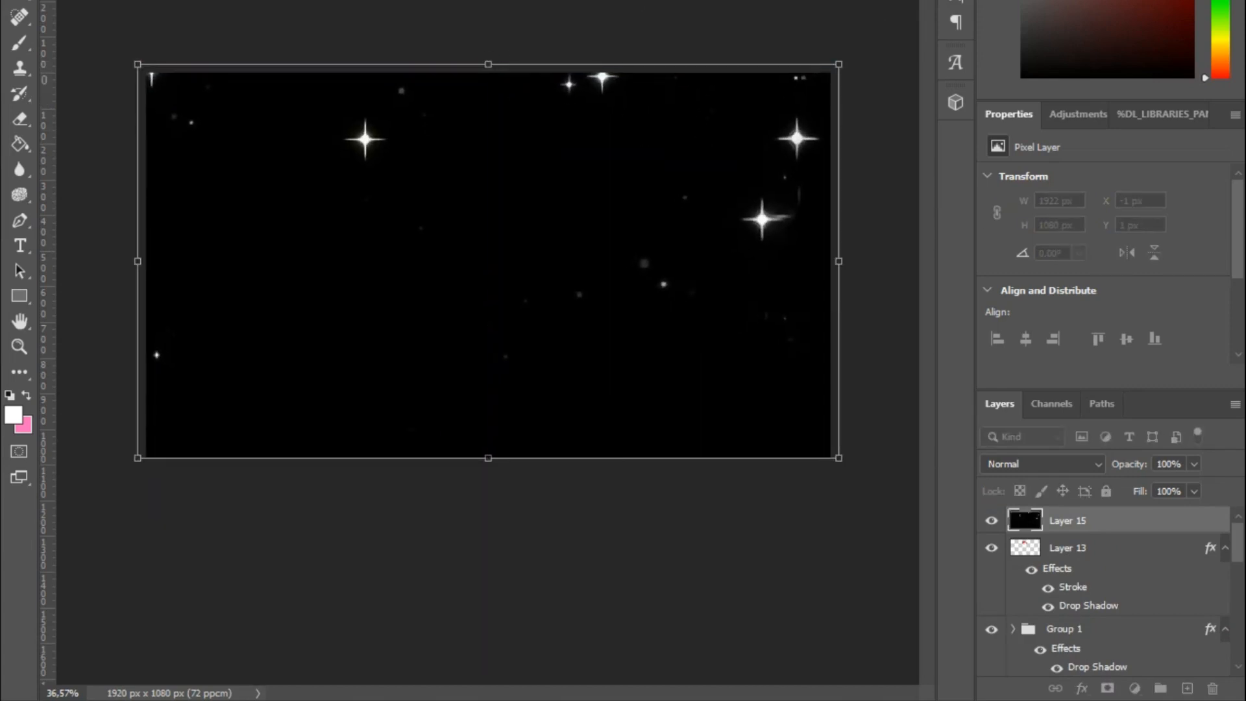
key("Return")
Nudge the star overlay down in small steps until its Y position is -1 px.
key("Down")
key("Down")
key("Down")
key("Down")
key("Down")
key("Down")
key("Down")
key("Down")
key("Down")
key("Down")
key("Down")
key("Down")
key("Down")
key("Down")
key("Down")
key("Down")
key("Down")
key("Down")
key("Down")
key("Down")
key("Up")
Blend the star overlay with Linear Dodge (Add) and erase the star covering the face of the man on the purple side.
left_click(1097, 462)
left_click(1048, 405)
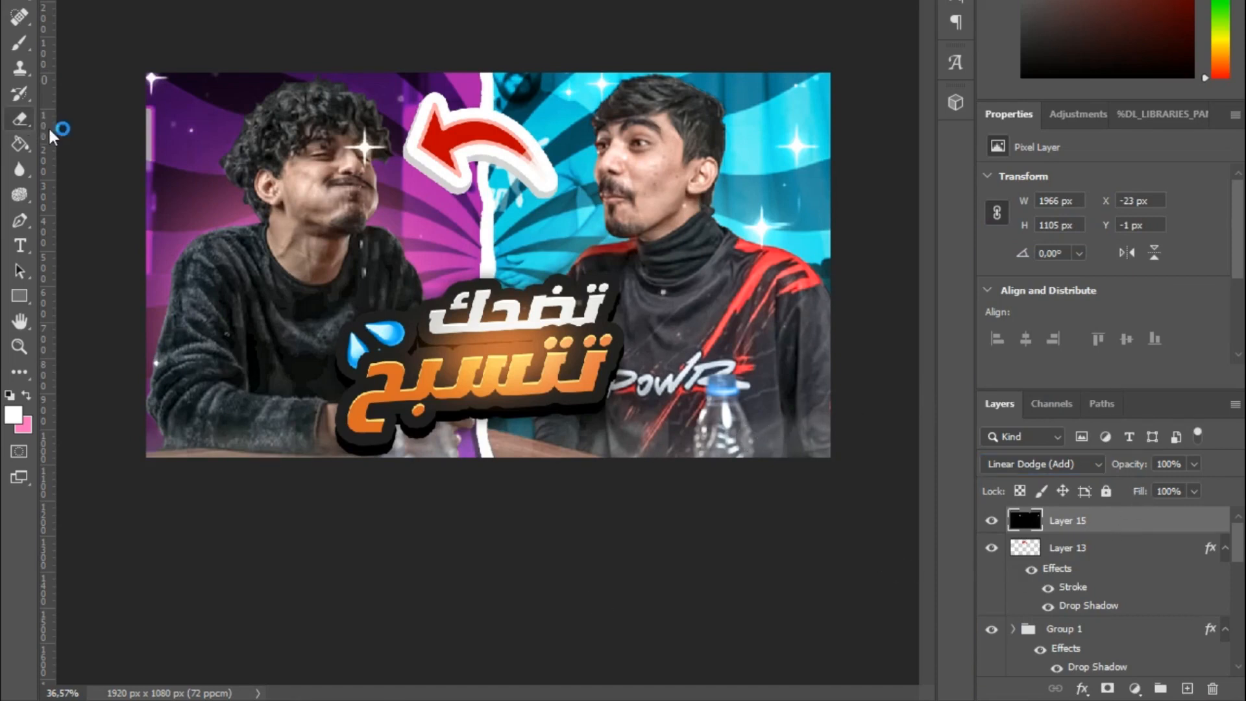
right_click(20, 118)
left_click(78, 117)
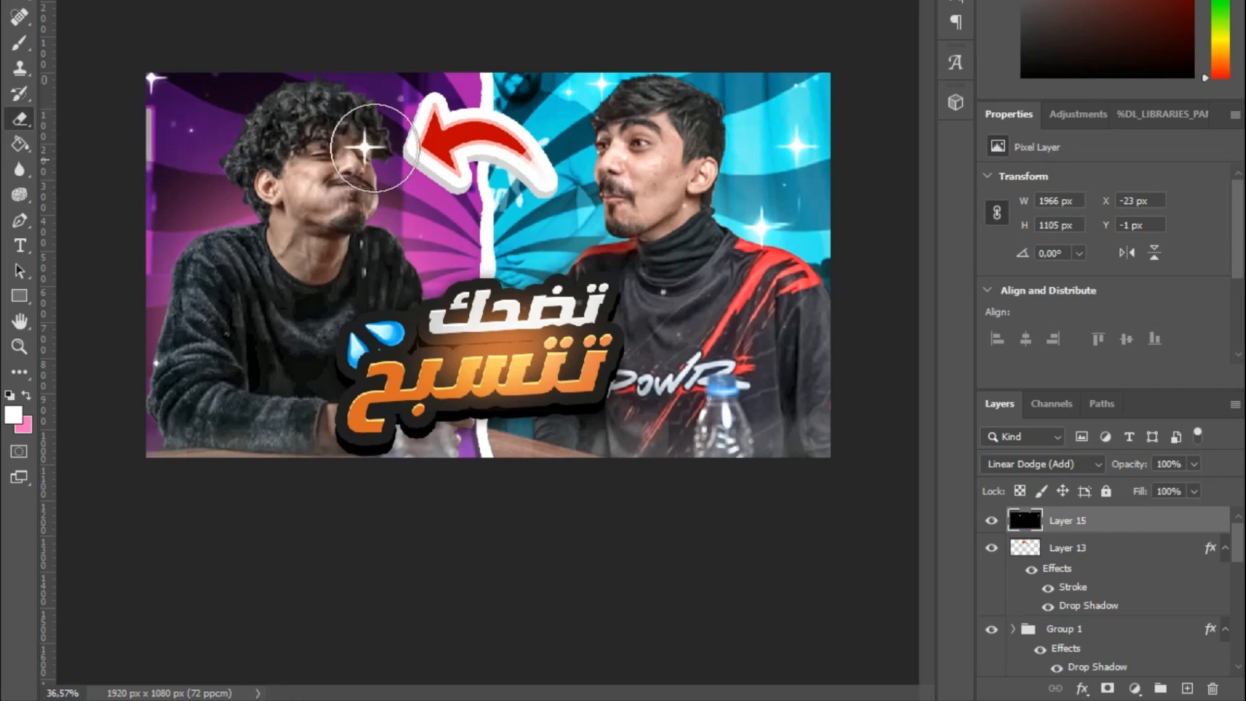
mouse_move(375, 148)
left_mouse_down()
mouse_move(337, 136)
mouse_move(353, 130)
mouse_move(350, 156)
left_mouse_up()
key("v")
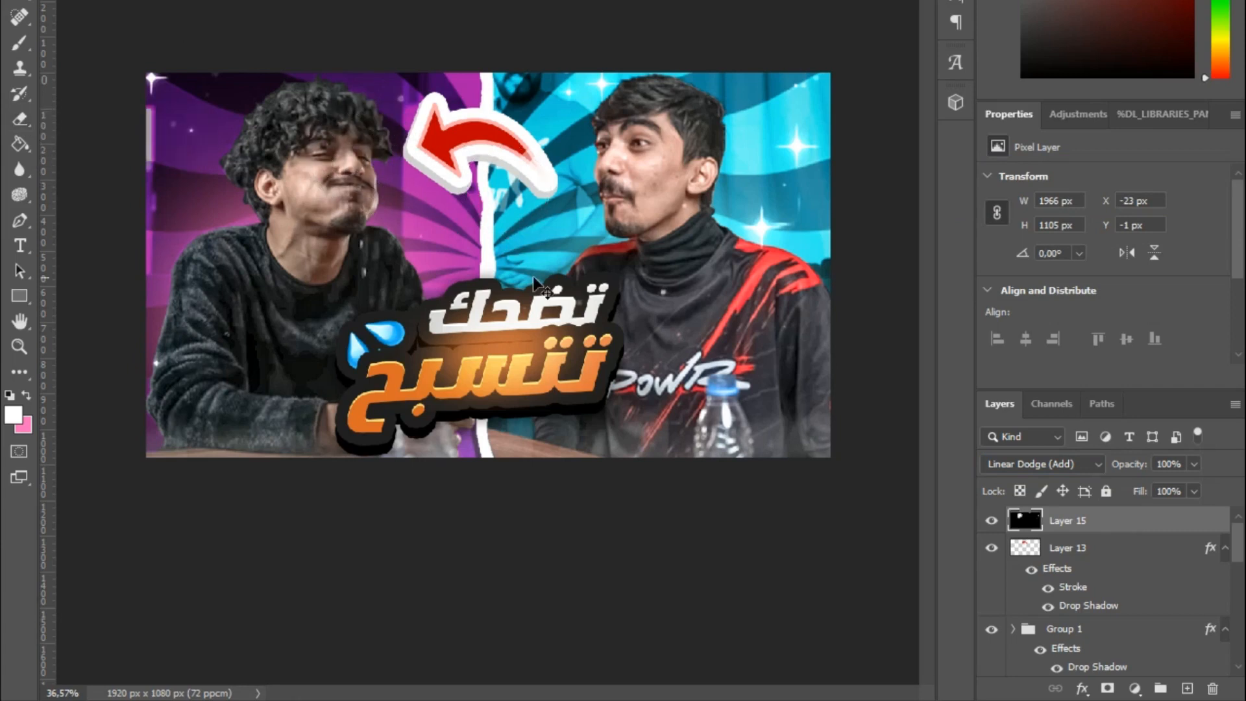
Duplicate the star overlay, shrink the copy to about 1232 × 692 px, flip it horizontally, and place it over the lower middle at X 252, Y 504 px.
key("ctrl+j")
key("ctrl+t")
left_click_drag(488, 73, 443, 248)
right_click(444, 222)
left_click(513, 562)
left_click_drag(460, 429, 462, 458)
left_click_drag(447, 247, 443, 292)
key("Return")
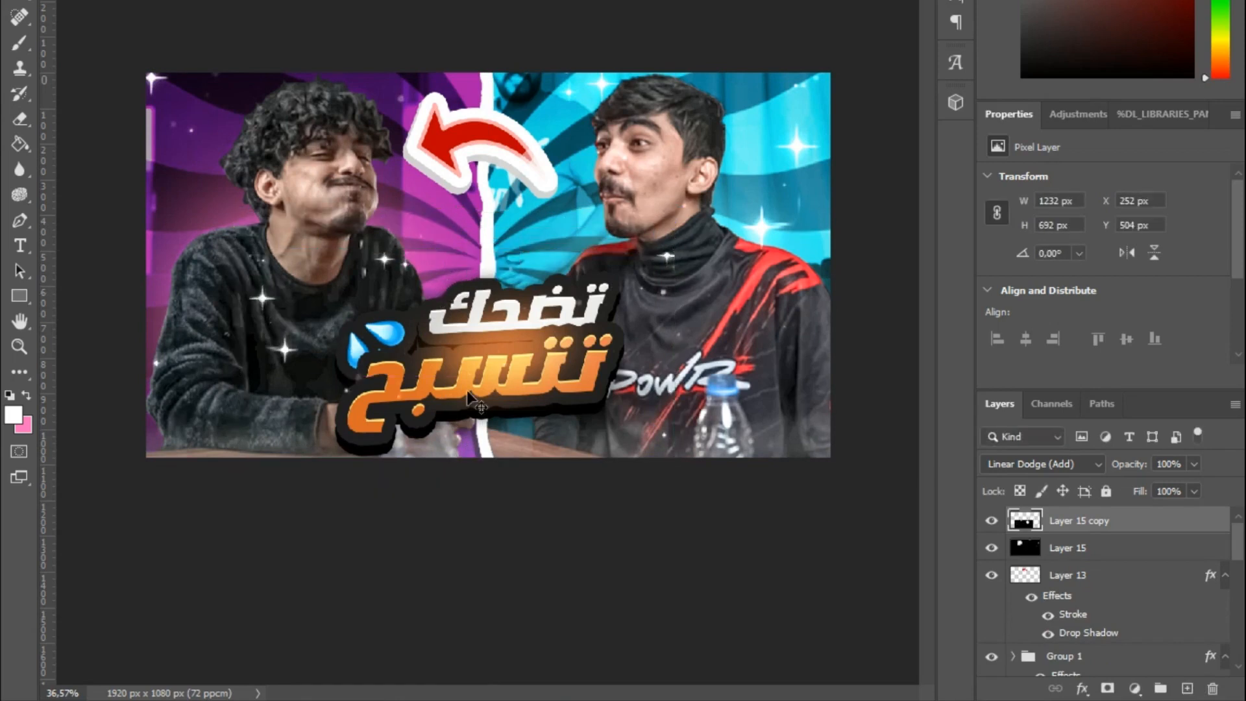
Erase the copied star on the neck of the man on the blue side, and return to the Move tool.
scroll(481, 413, "down", 5)
scroll(480, 413, "up", 5)
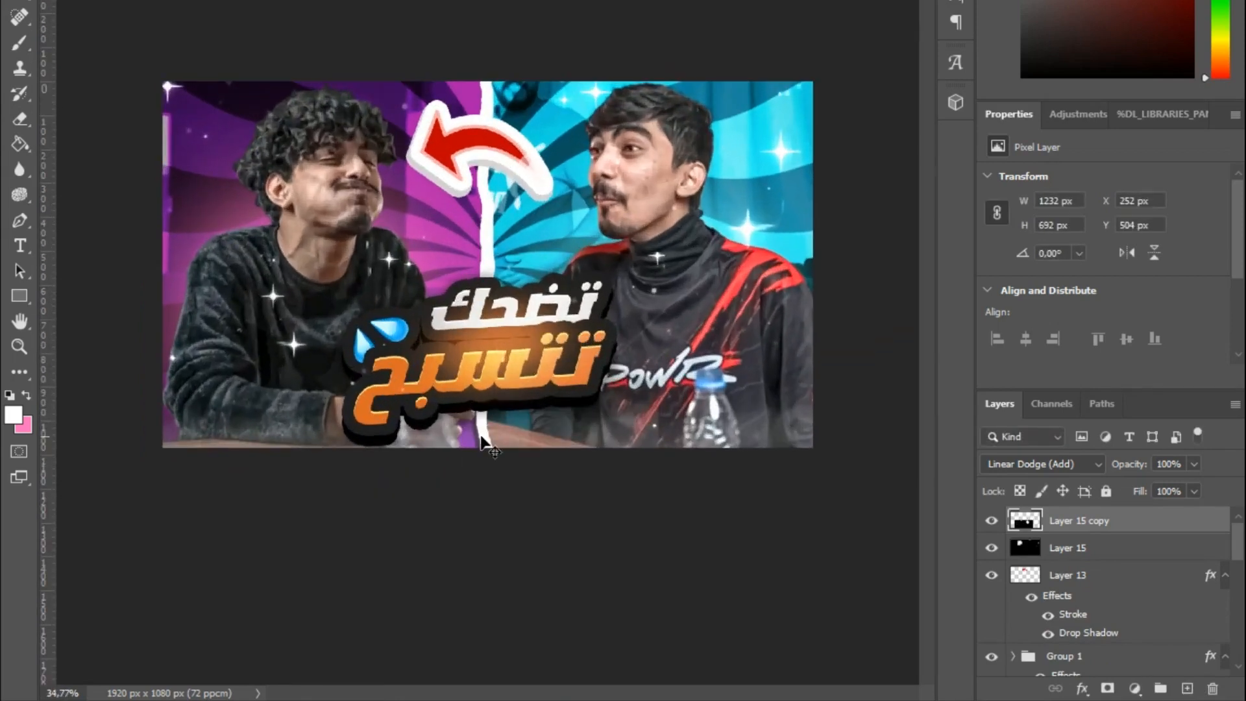
left_click(20, 118)
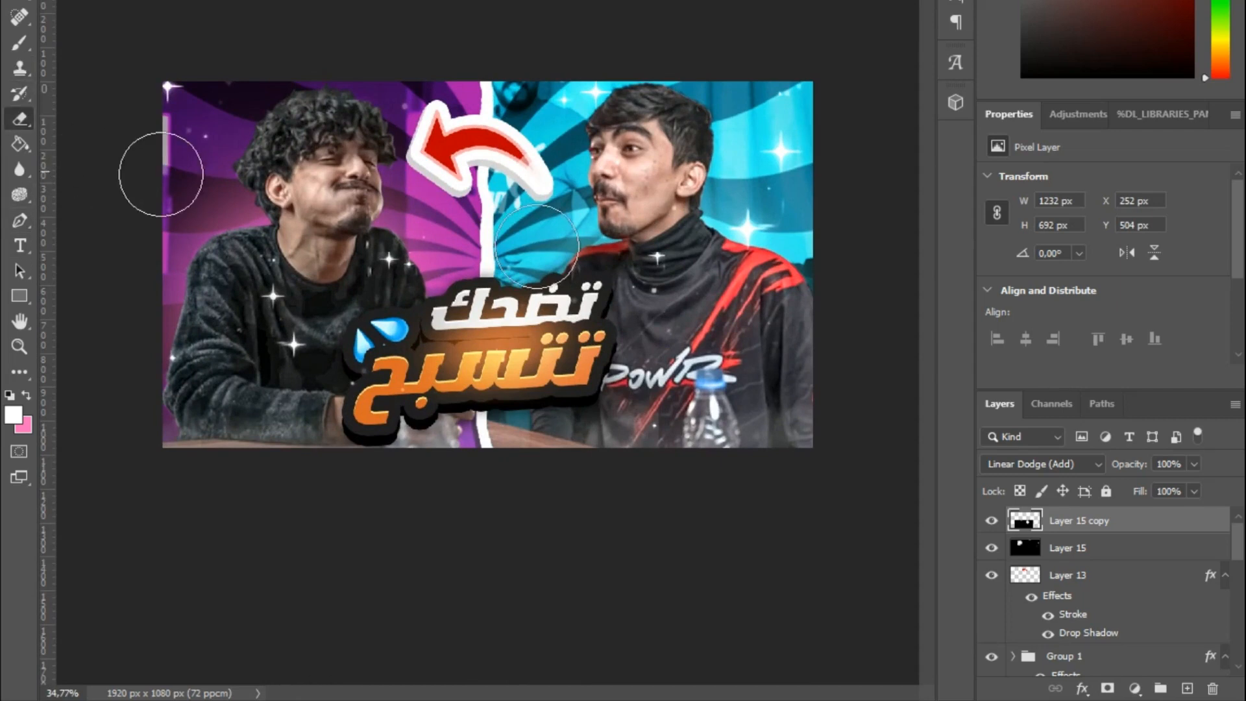
left_click(651, 267)
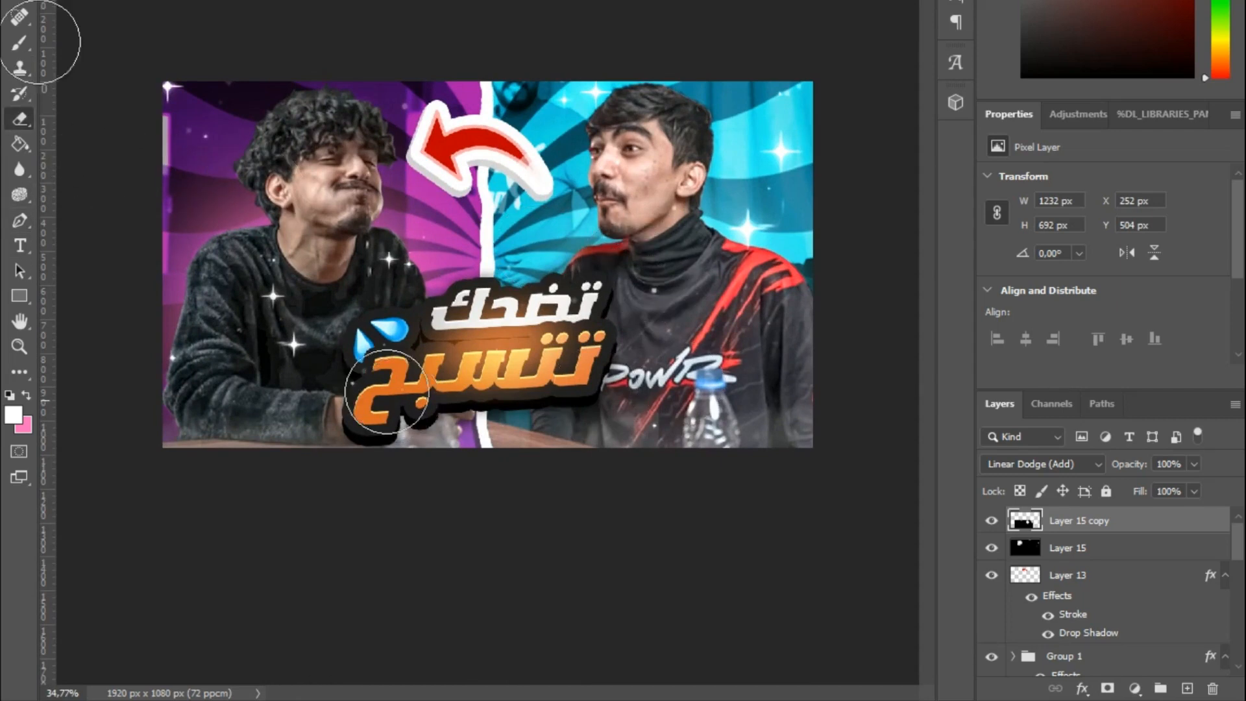
key("v")
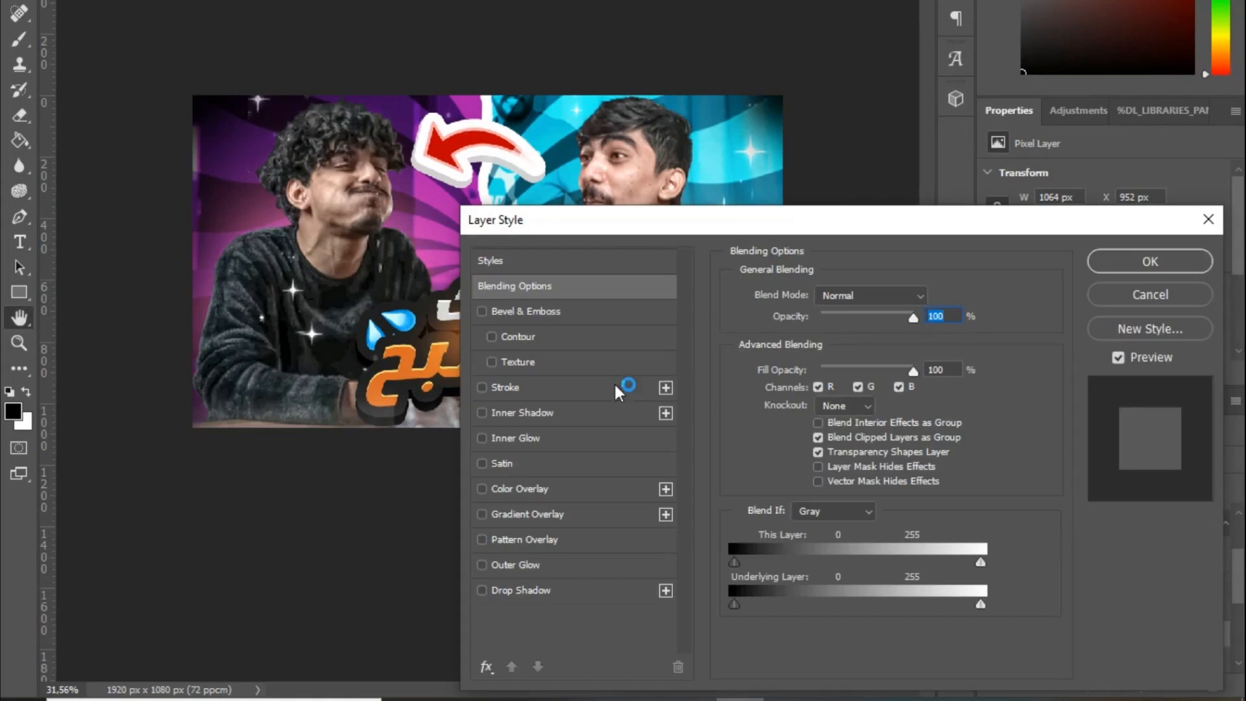
Add an outside Stroke effect to the blue-side cutout in bright cyan 5efcff, based on a color sampled from its background.
left_click(571, 383)
left_click_drag(780, 220, 1002, 345)
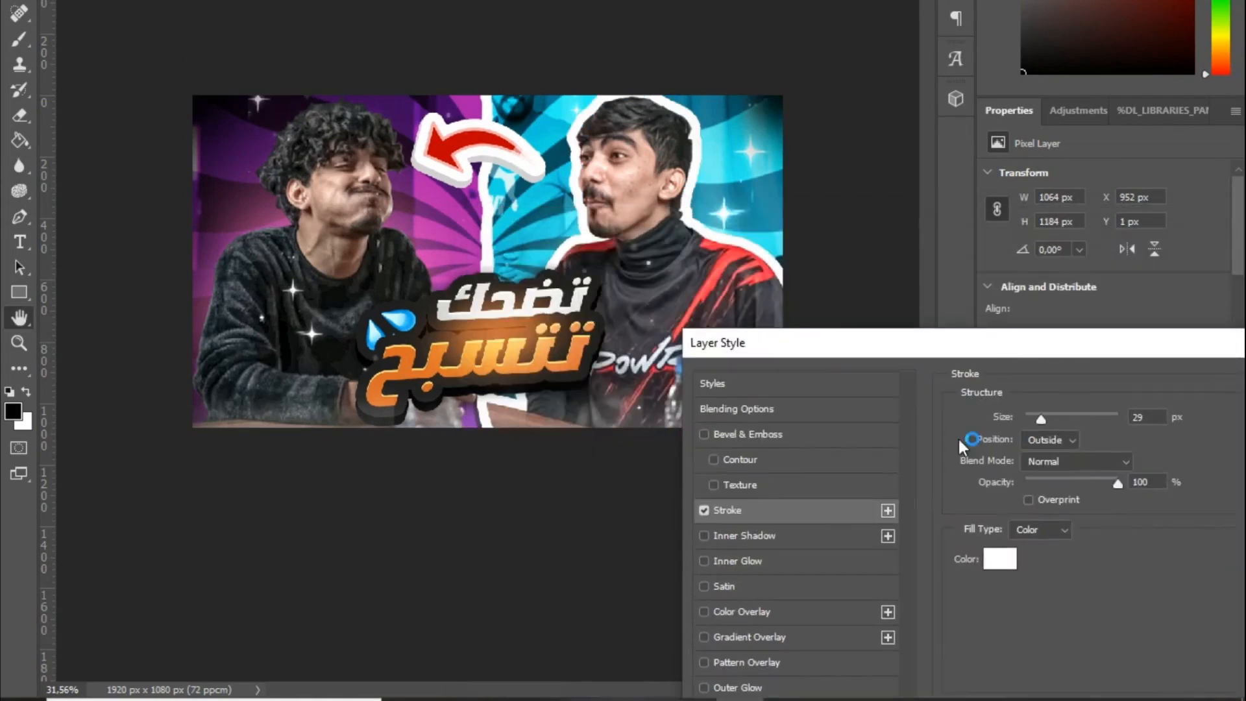
left_click(1008, 560)
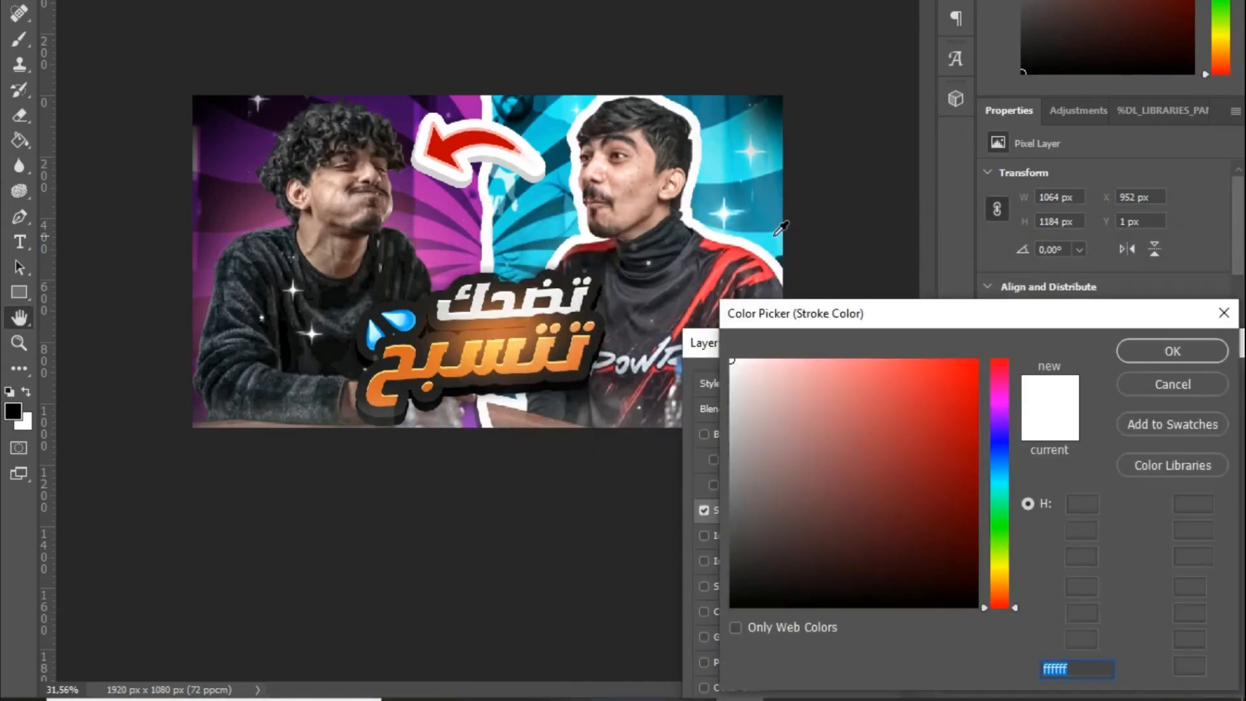
left_click(780, 237)
mouse_move(898, 389)
left_mouse_down()
mouse_move(909, 370)
mouse_move(887, 359)
left_mouse_up()
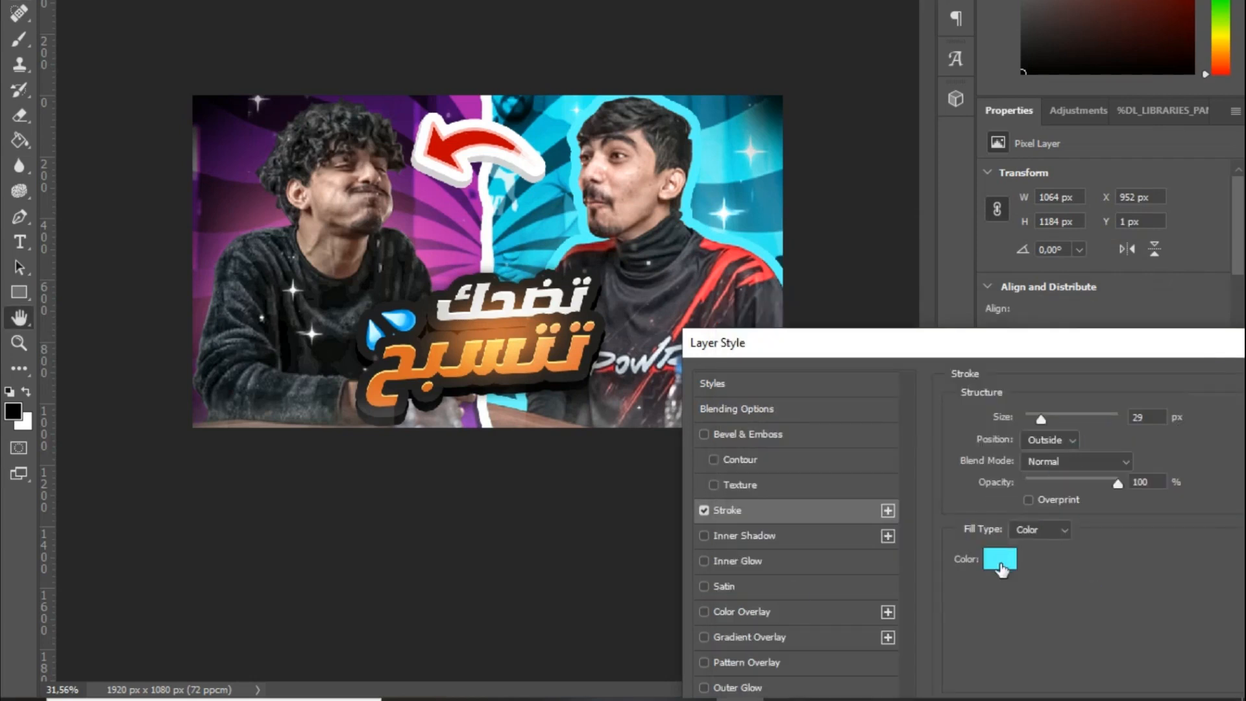
Shift the stroke color to a slightly bluer light sky blue.
left_click(999, 559)
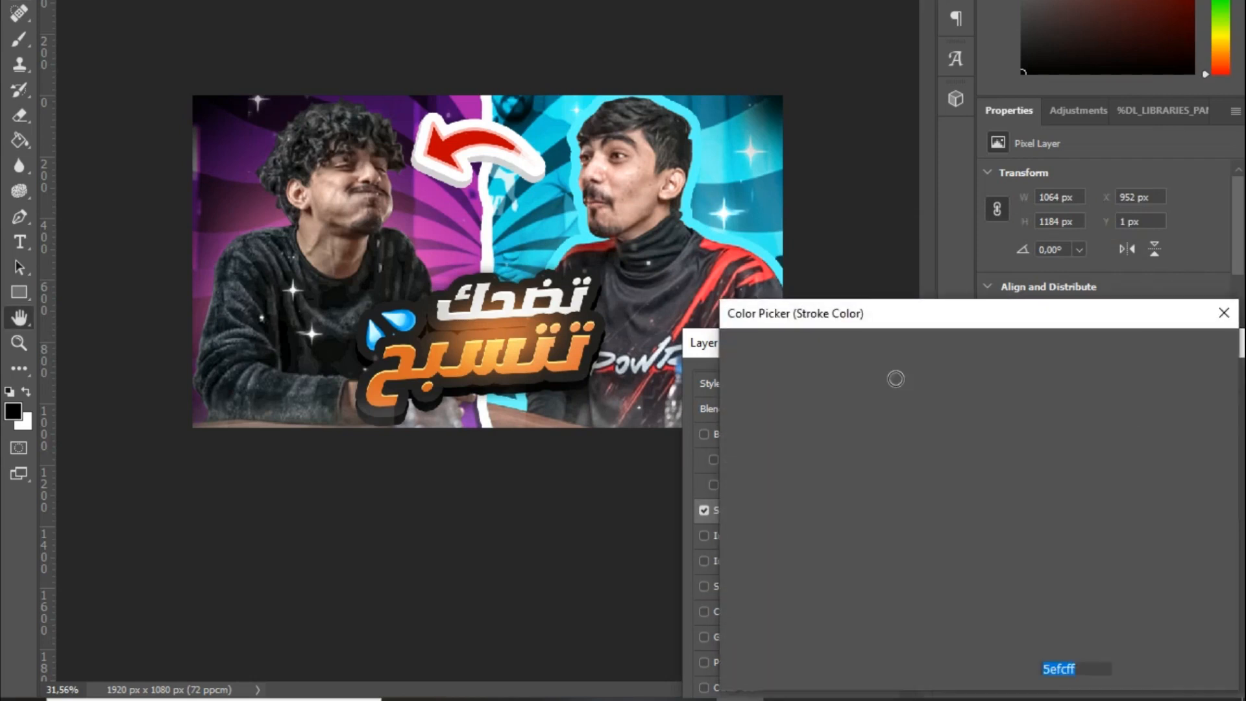
left_click_drag(1001, 483, 1001, 477)
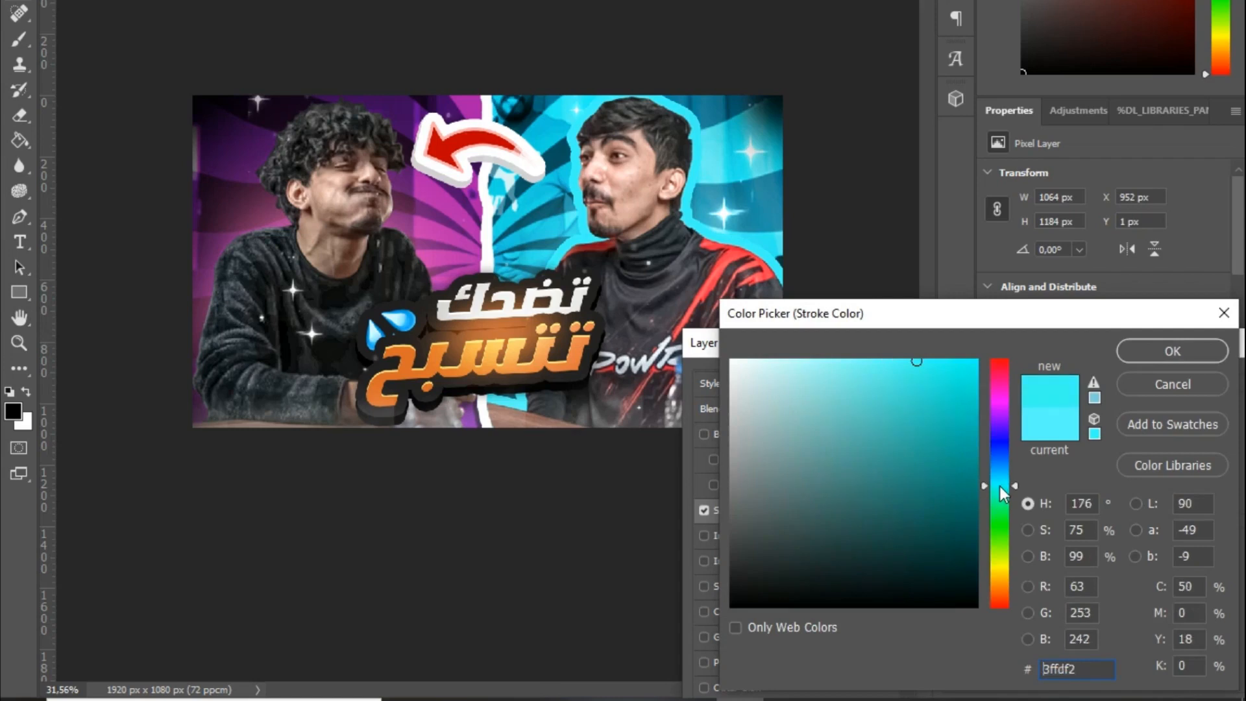
left_click_drag(915, 358, 886, 357)
left_click(1171, 351)
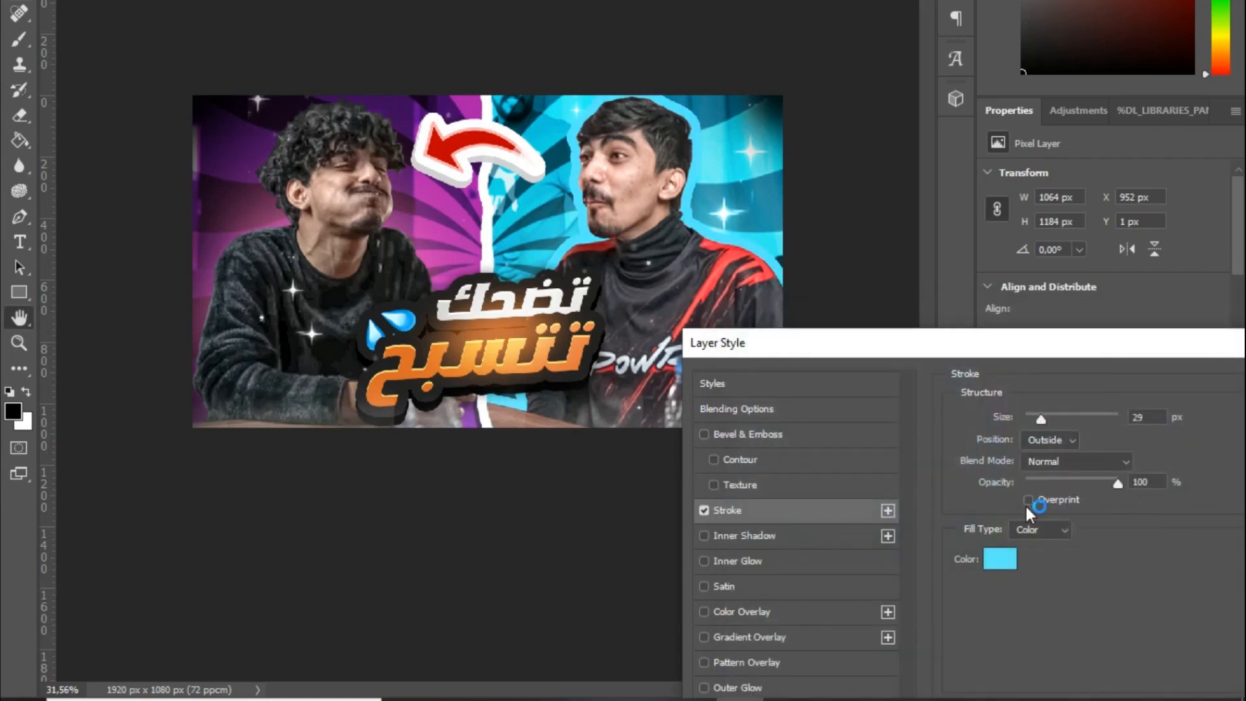
Set the cutout's stroke size to 12 px and apply the layer style.
left_click_drag(1042, 419, 1031, 418)
type("12")
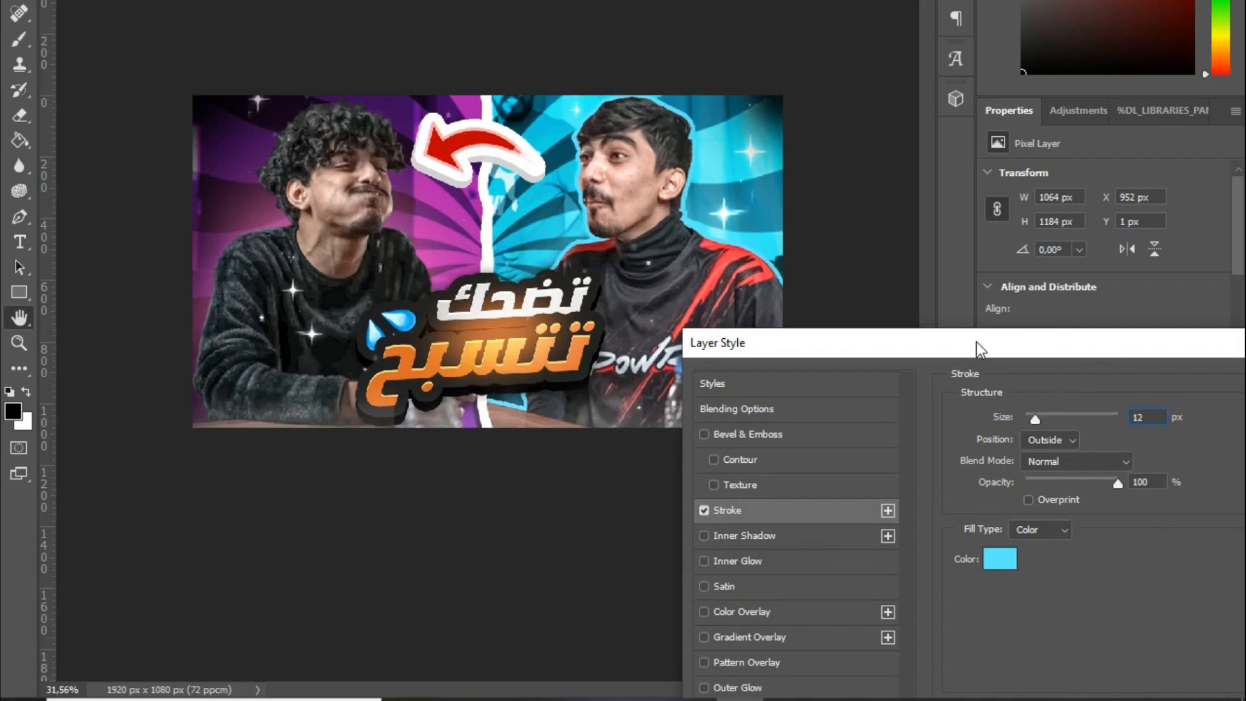
left_click_drag(1012, 348, 815, 338)
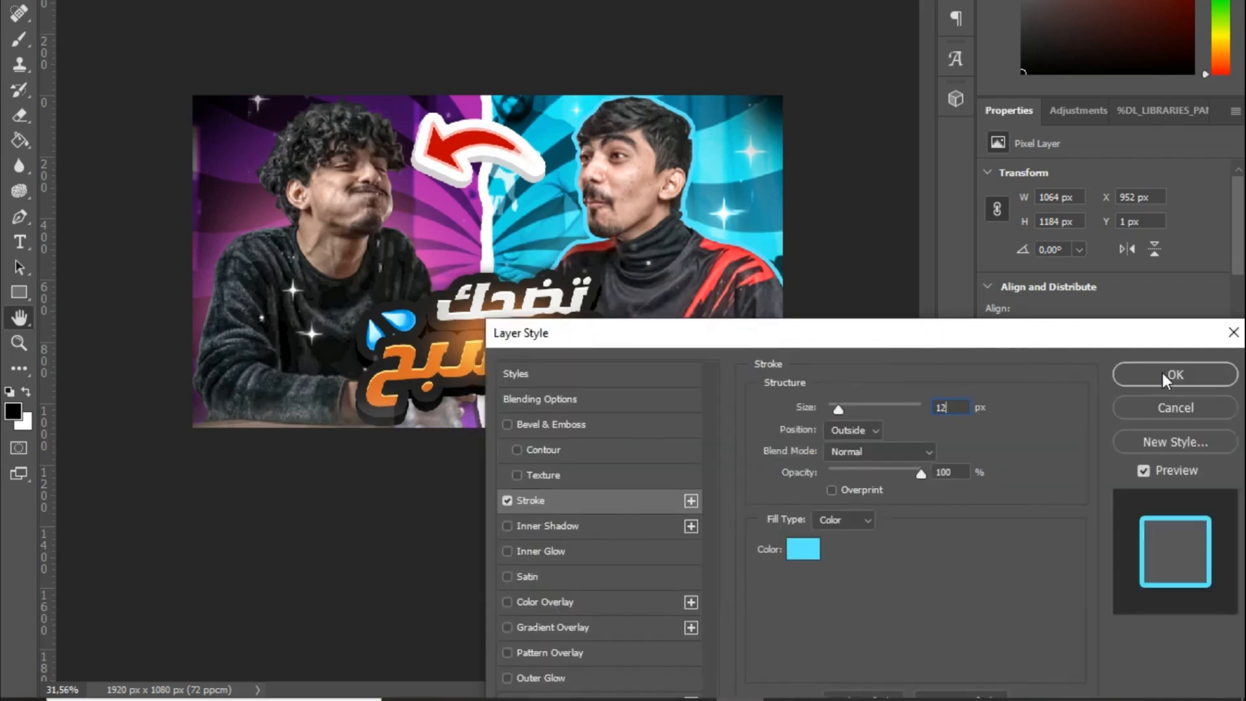
left_click(1162, 375)
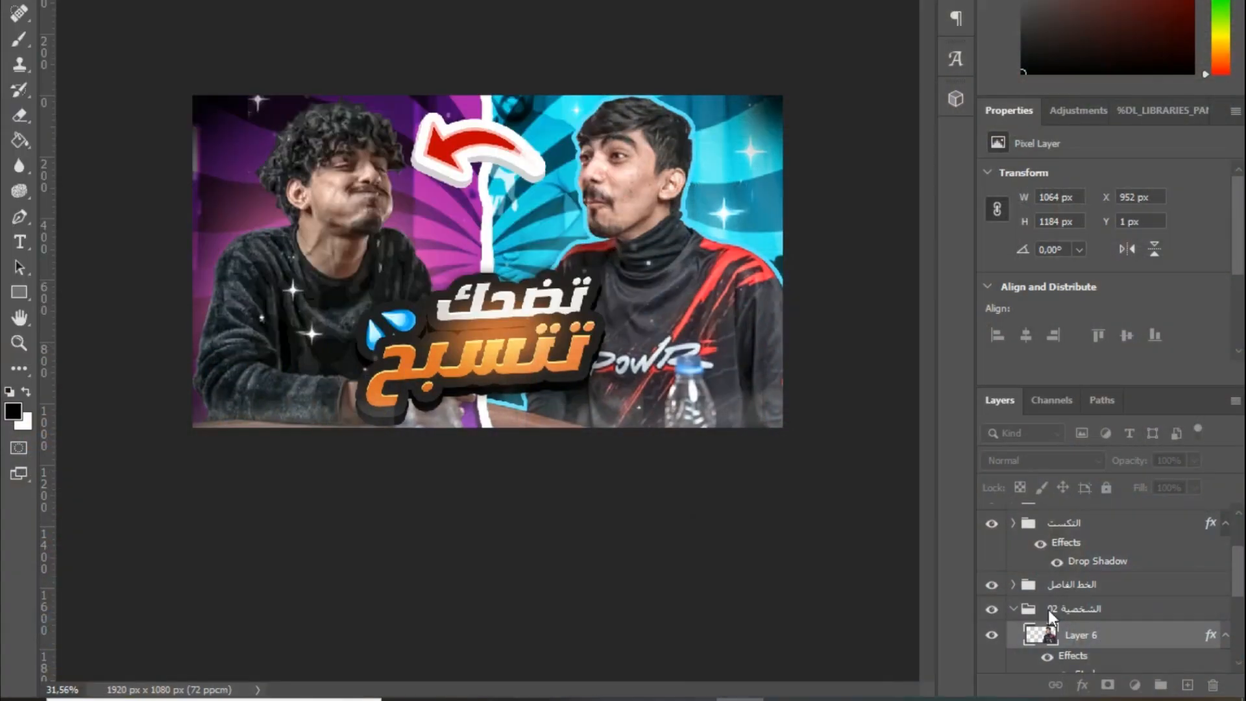
Convert the Stroke effect of Layer 6 into its own separate layer.
left_click(1097, 523)
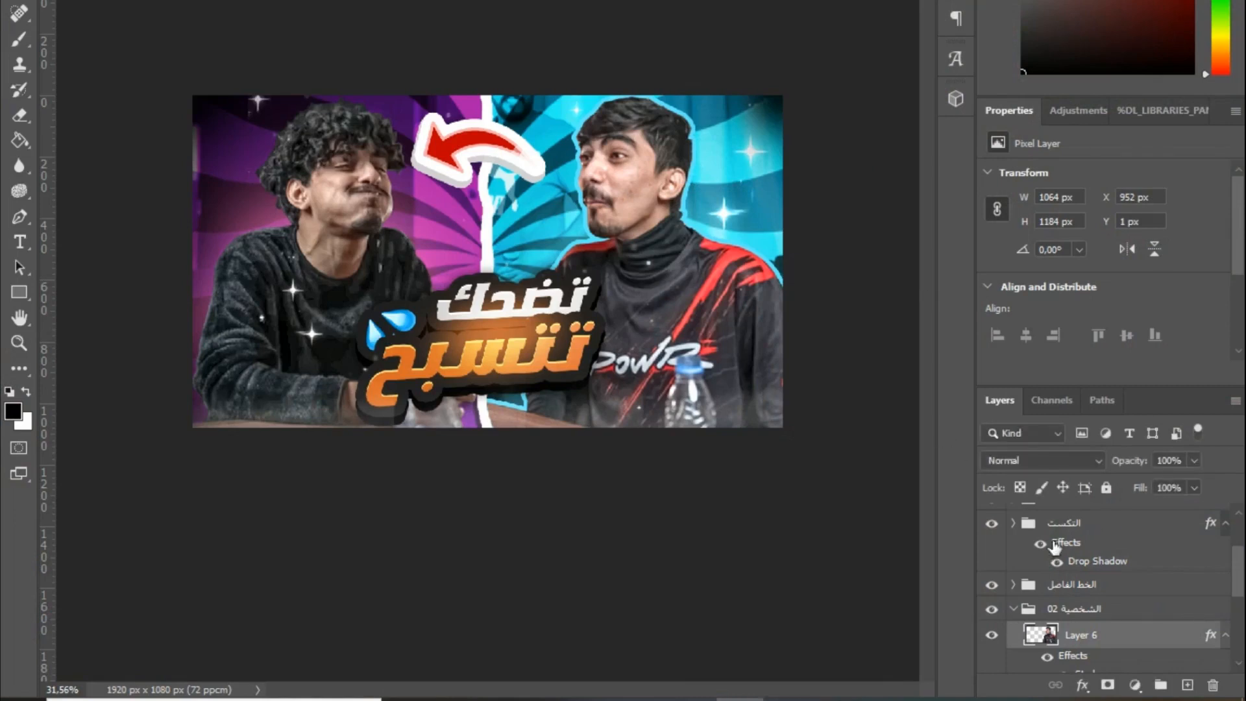
left_click(1126, 642)
scroll(1126, 639, "down", 1)
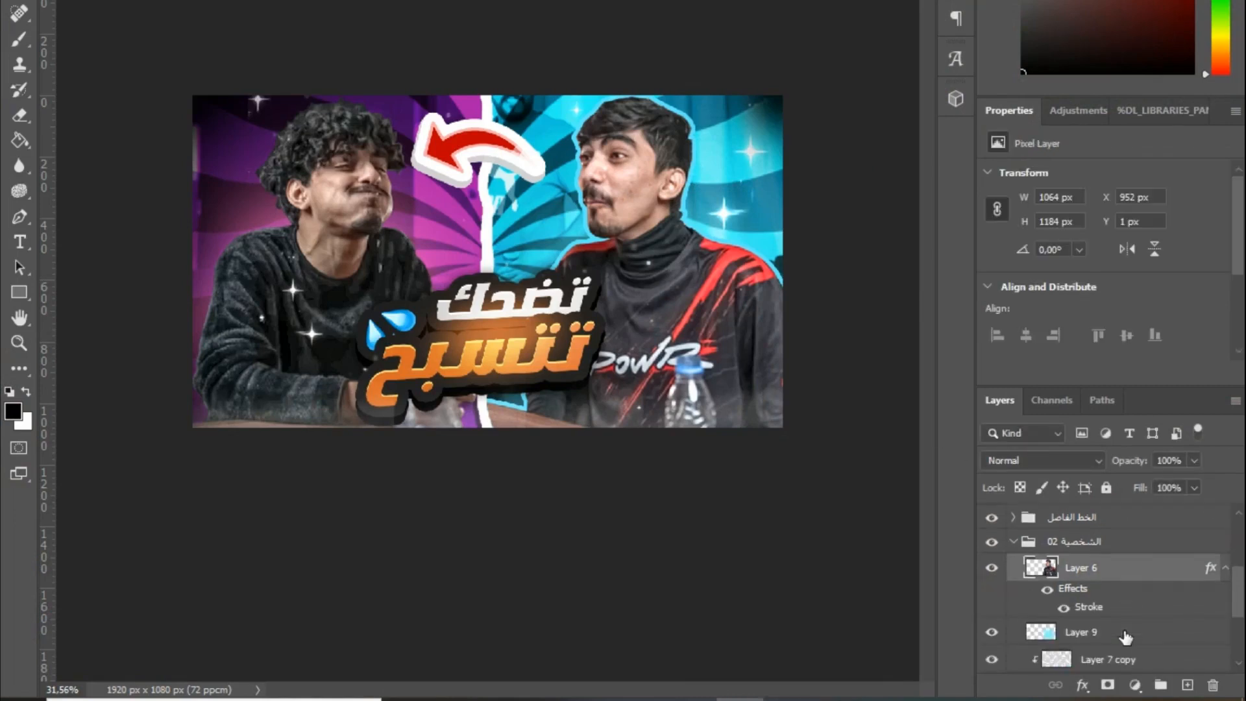
right_click(1096, 606)
left_click(1118, 559)
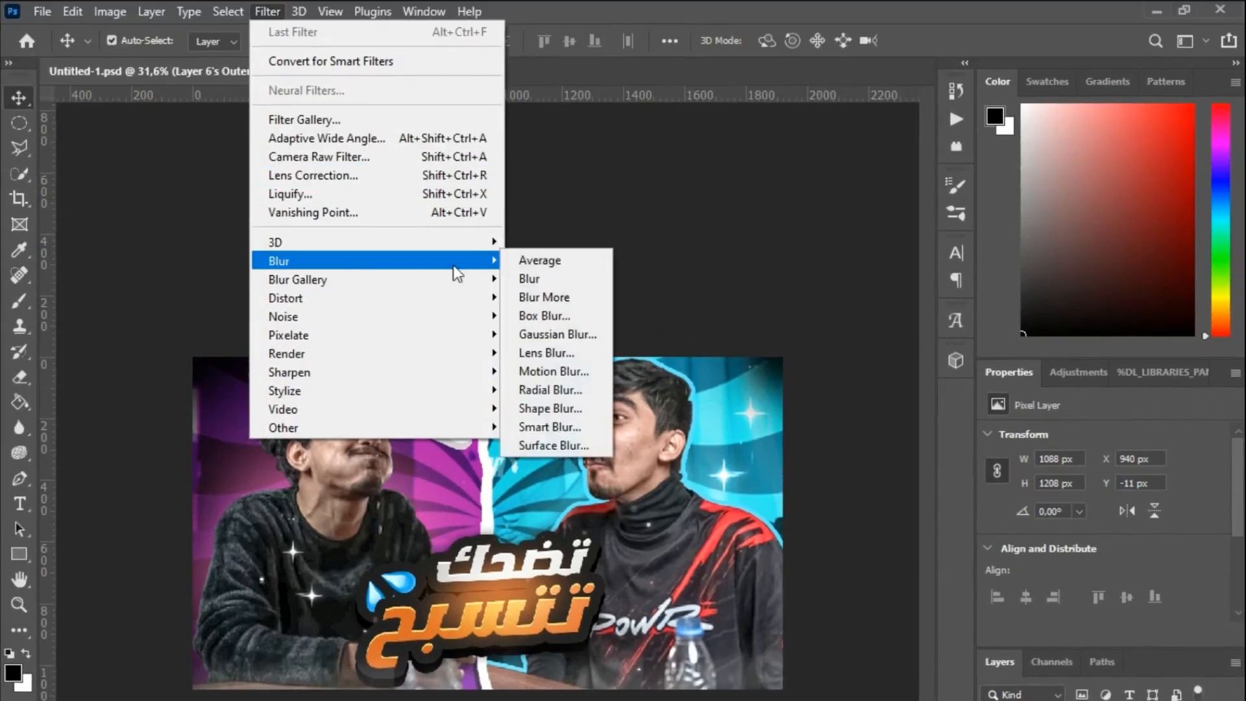
Apply a Gaussian Blur with a 3 px radius to the separated stroke layer.
left_click(542, 334)
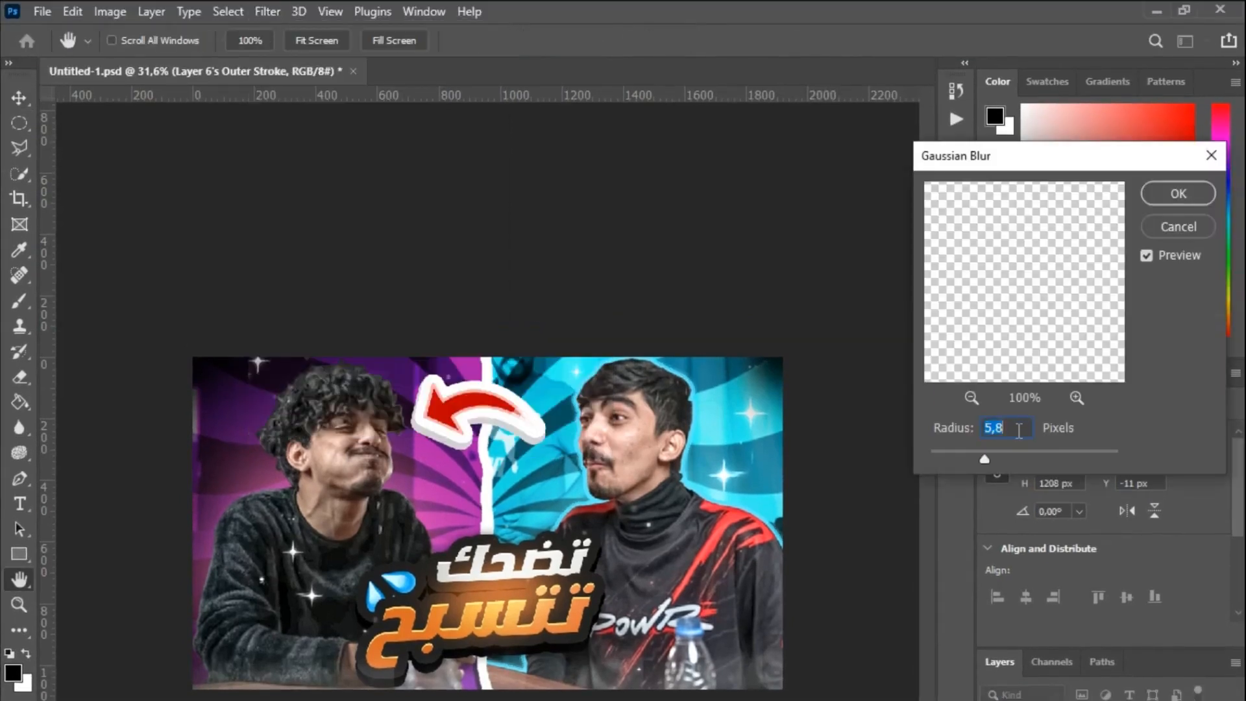
type("3")
left_click(1175, 193)
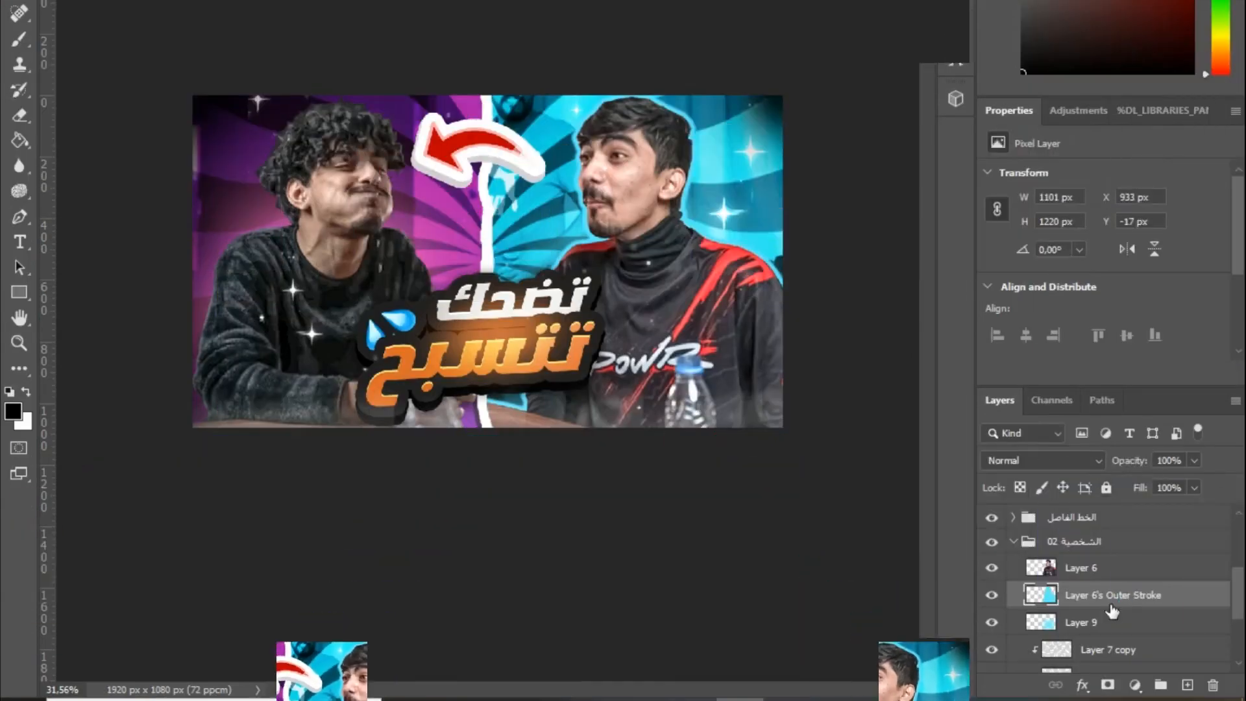
Erase the blurred blue outline beside the cutout's lower arm and outer shoulder using an enlarged Eraser brush.
left_click(20, 114)
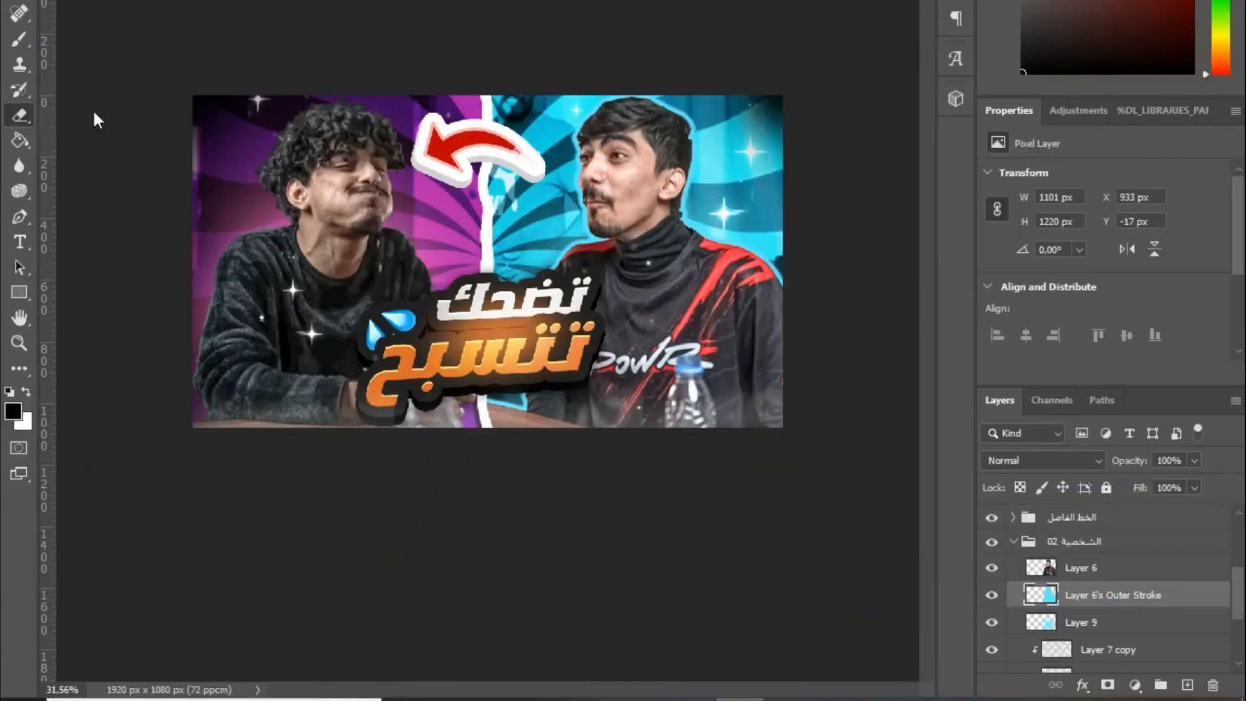
key("bracketright")
key("bracketright")
key("bracketright")
key("bracketright")
key("bracketright")
key("bracketright")
key("bracketright")
mouse_move(532, 396)
left_mouse_down()
mouse_move(559, 423)
mouse_move(539, 410)
left_mouse_up()
left_click_drag(751, 283, 744, 282)
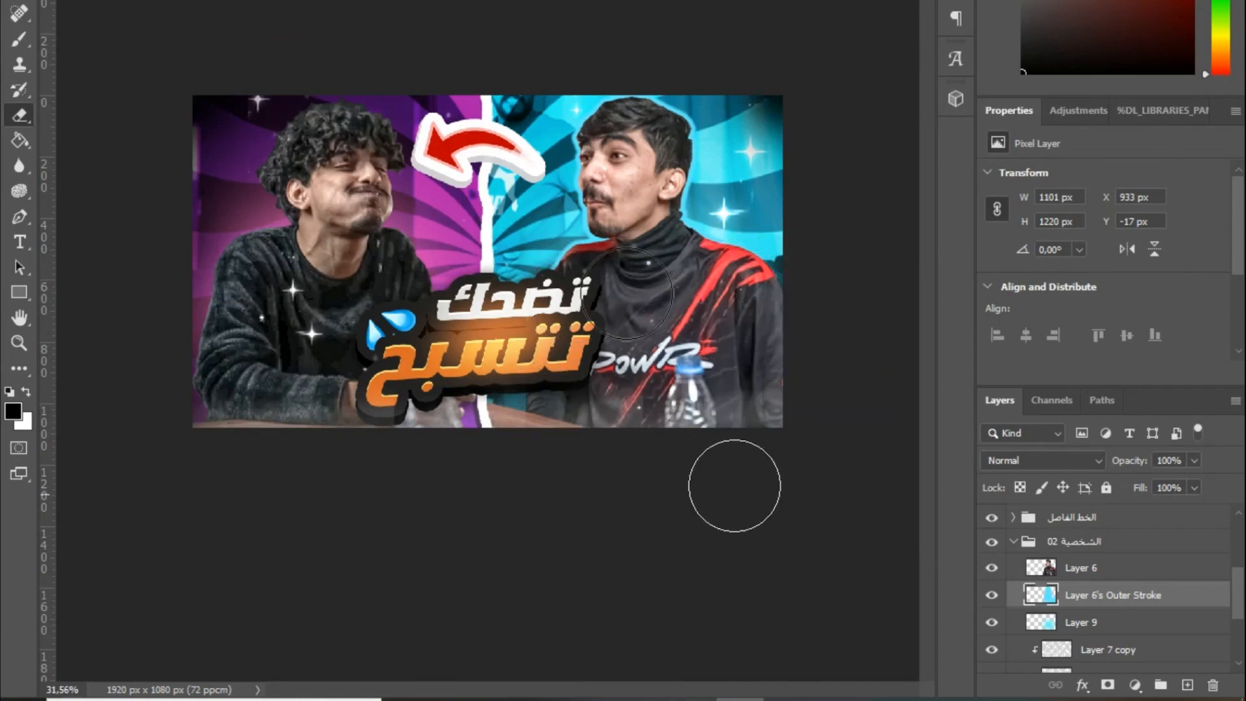
Add a Linear Dodge (Add) layer above Layer 6 for brushing with the foreground color #5de6fa.
left_click(1132, 570)
left_click(1186, 684)
left_click(13, 411)
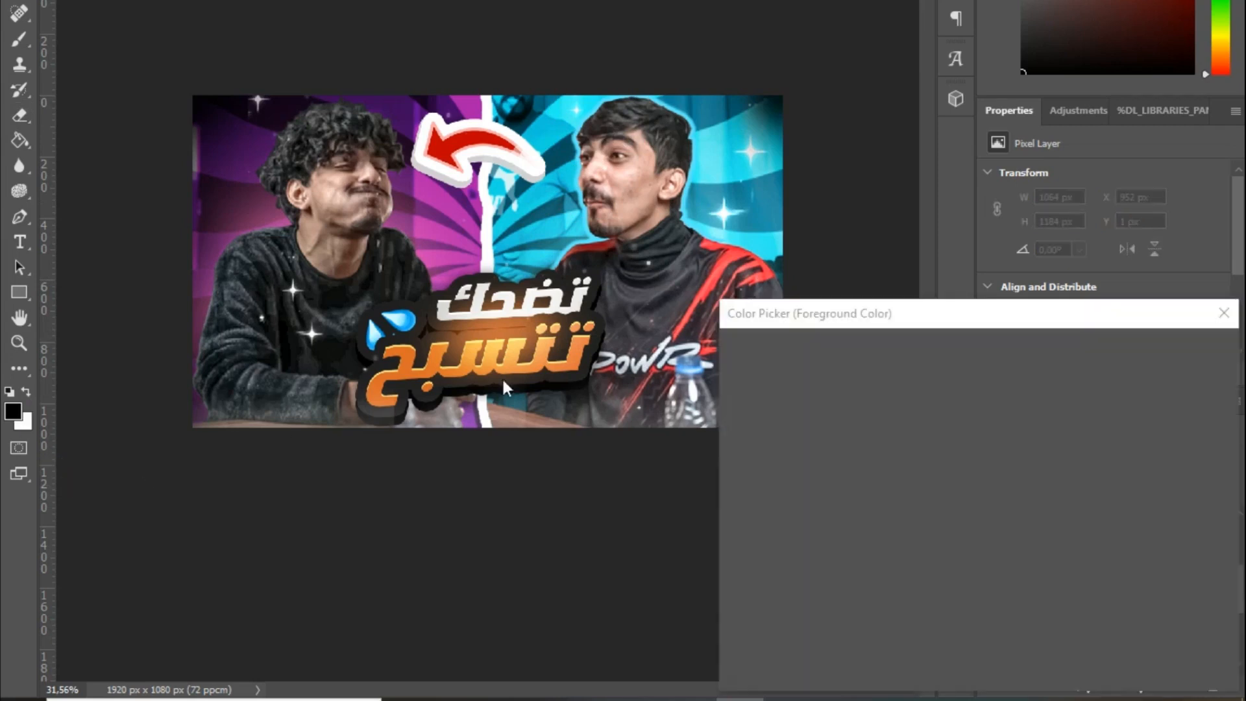
type("5de6fa")
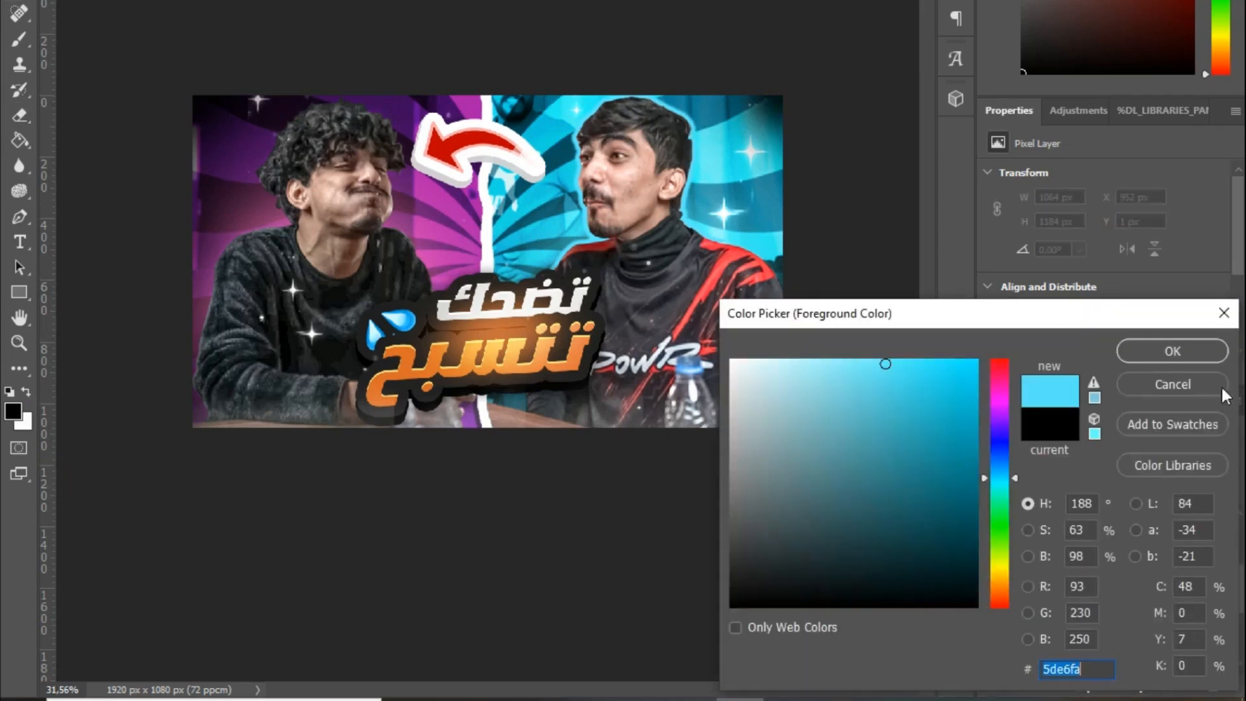
left_click(1168, 350)
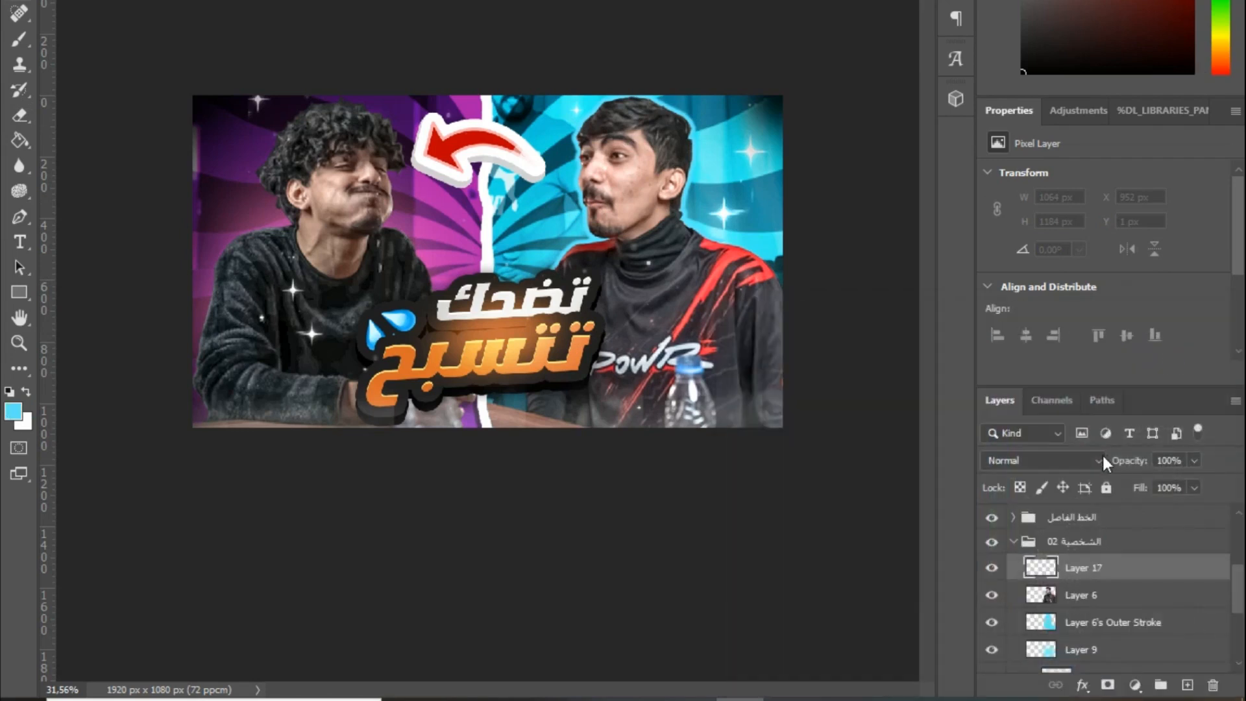
left_click(1098, 454)
left_click(1048, 403)
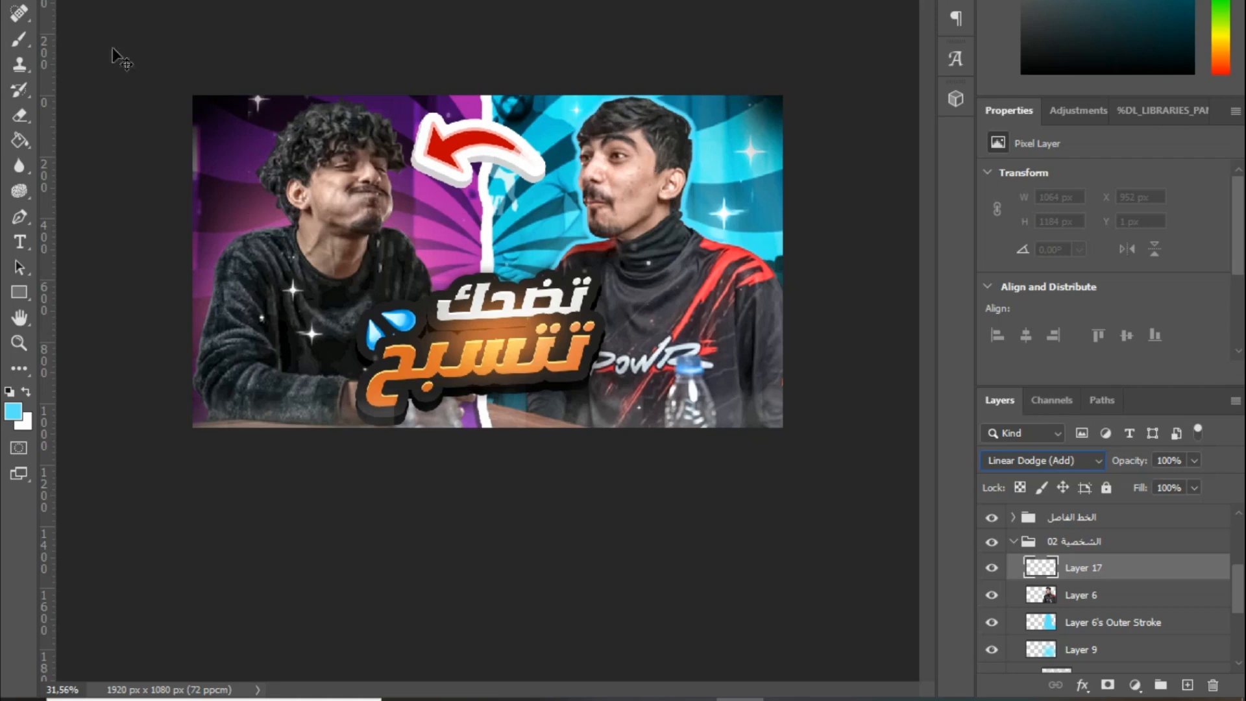
right_click(20, 40)
left_click(129, 40)
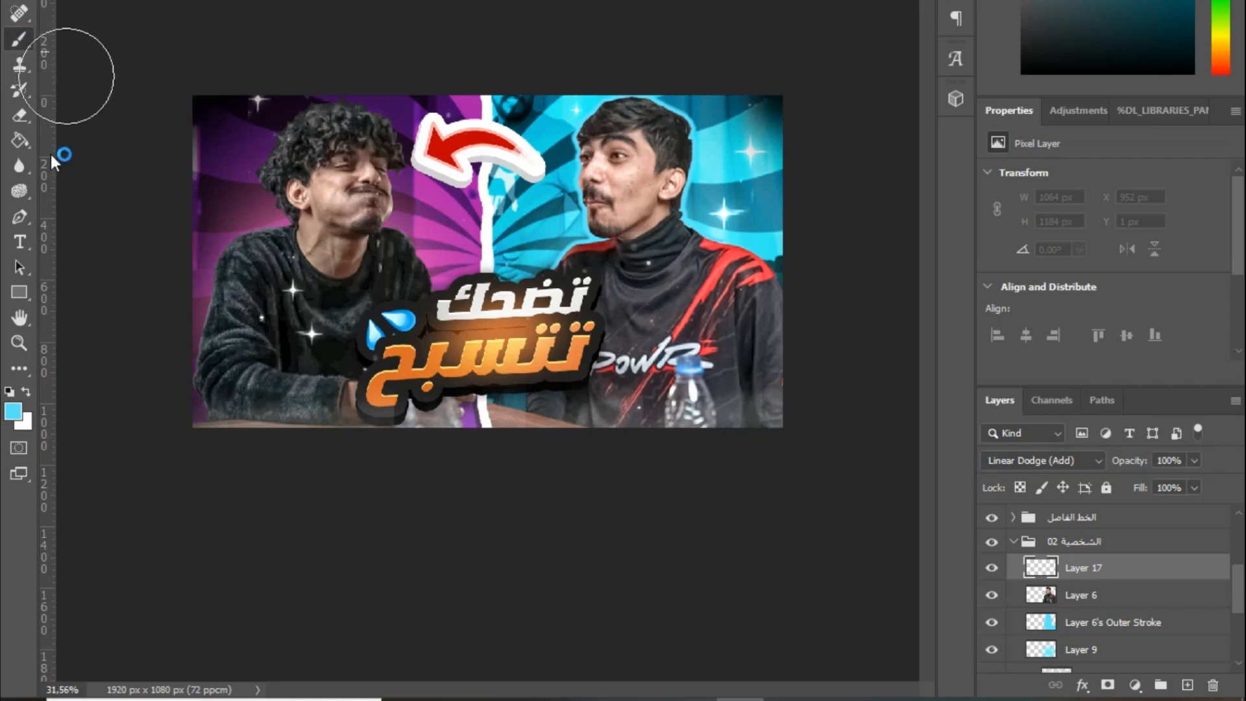
left_click(701, 116)
left_click(68, 0)
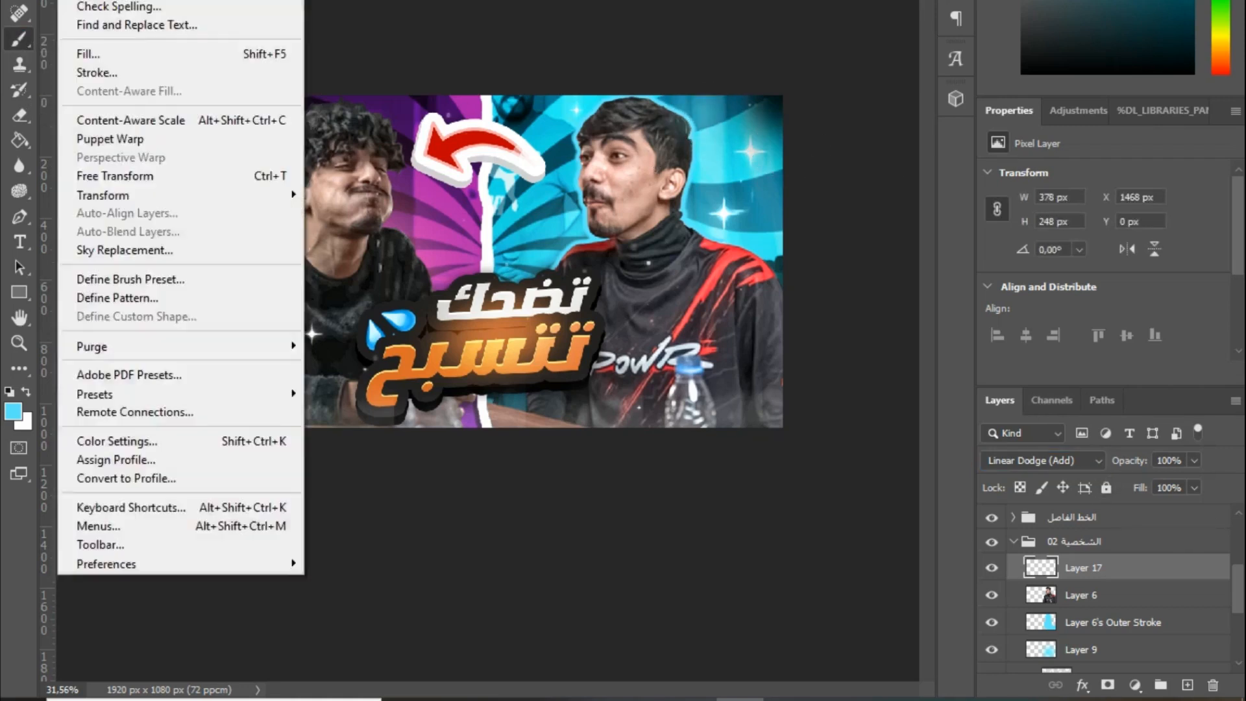
left_click(84, 0)
Clip the new layer to Layer 6 and brush soft light-blue light along the cutout's hair and shoulder edges.
left_click(1033, 580, "alt")
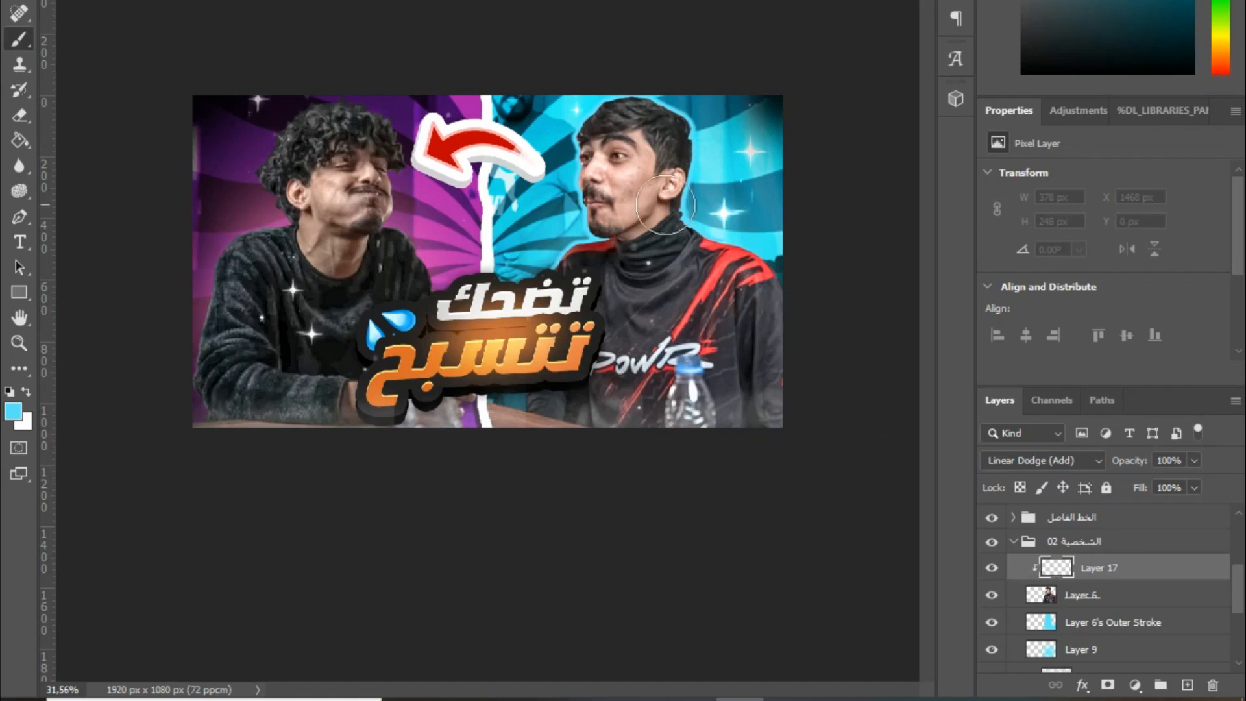
left_click(768, 252)
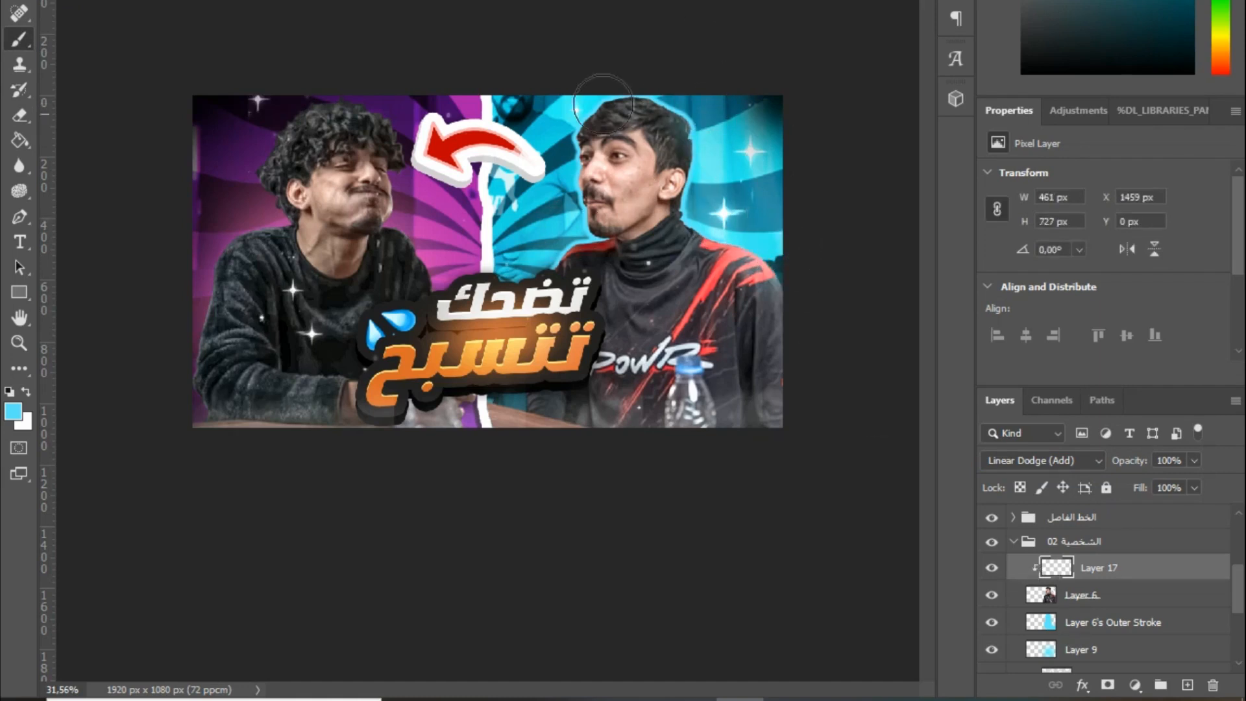
left_click_drag(625, 74, 657, 75)
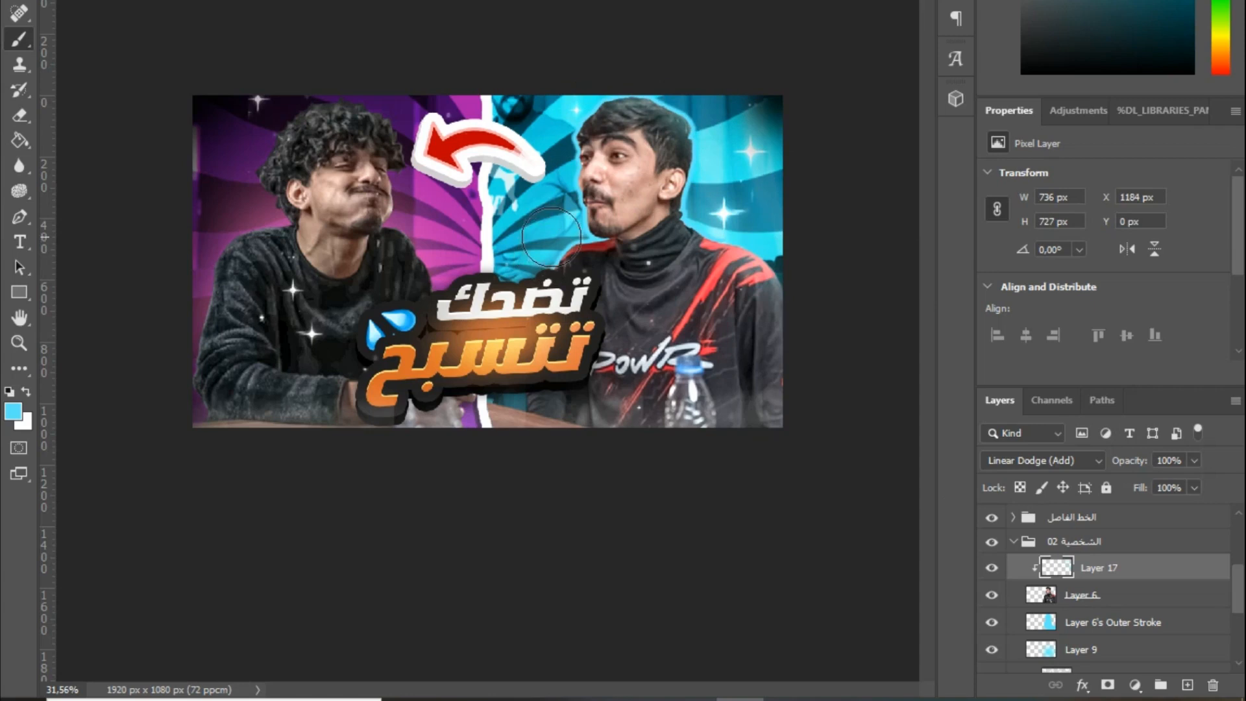
left_click(550, 240)
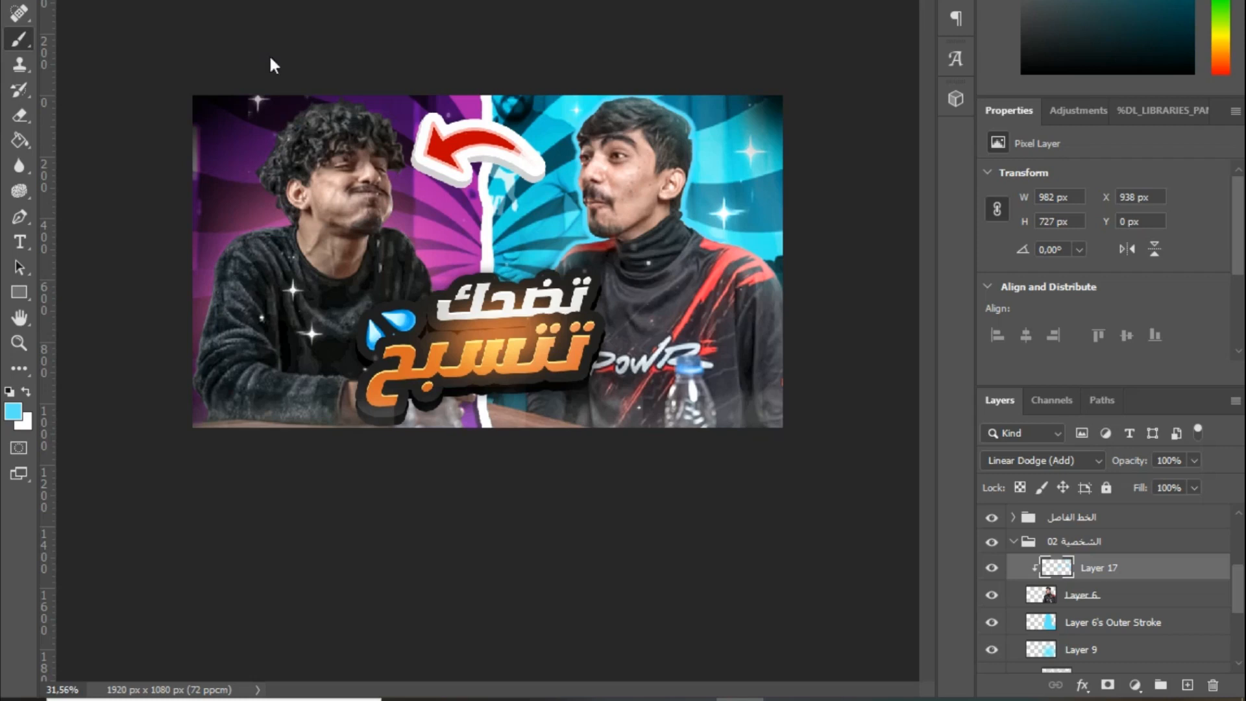
Add a Stroke effect to Layer 4 in the group الشخصية 01 and set its color to light pink.
left_click(1012, 541)
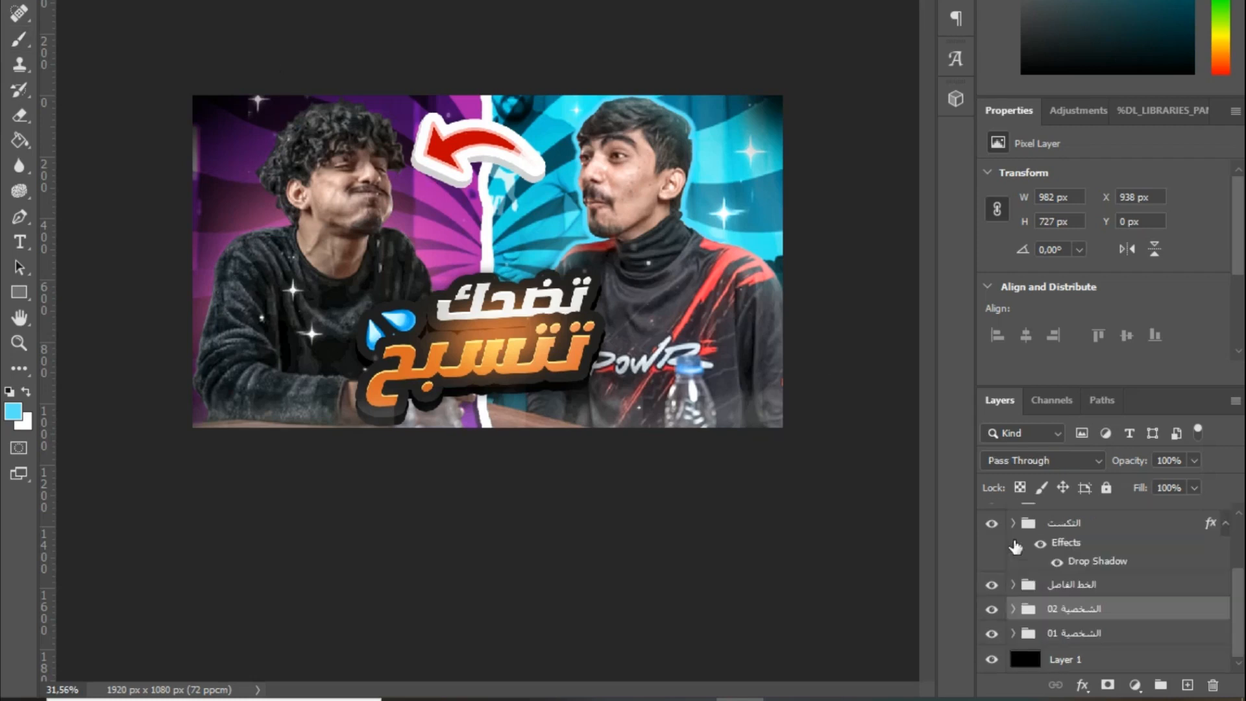
left_click(1013, 634)
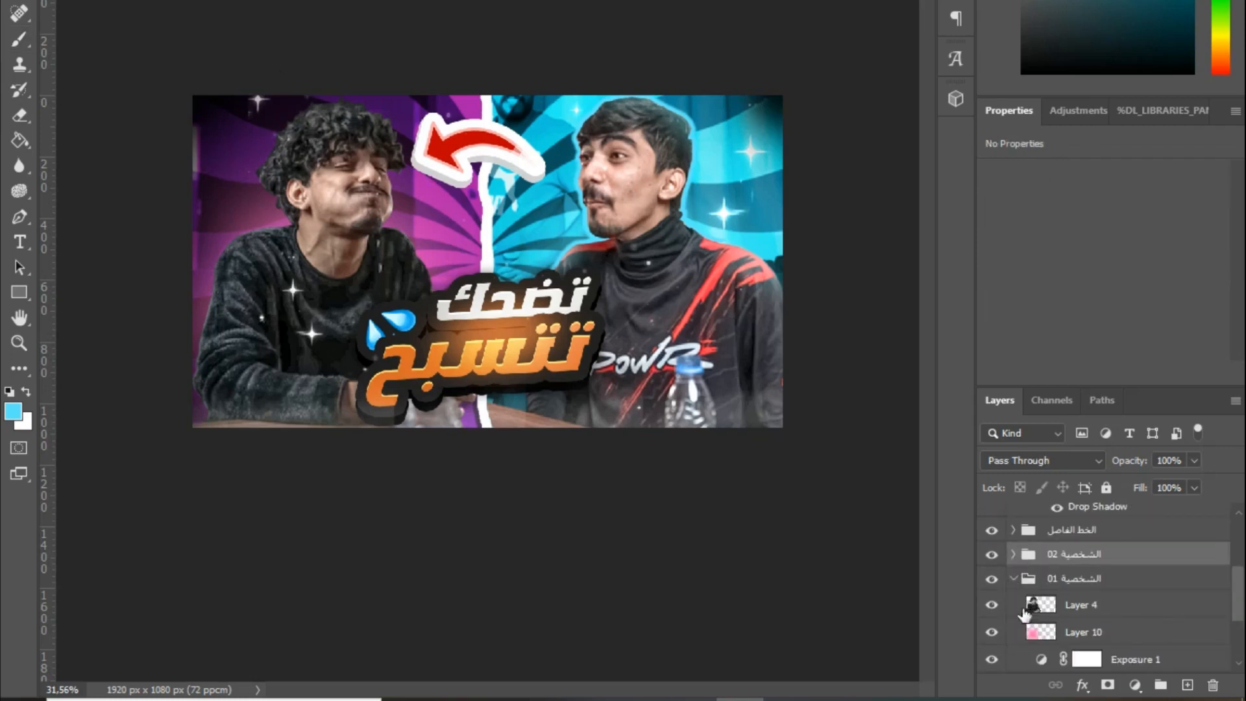
left_click(1128, 610)
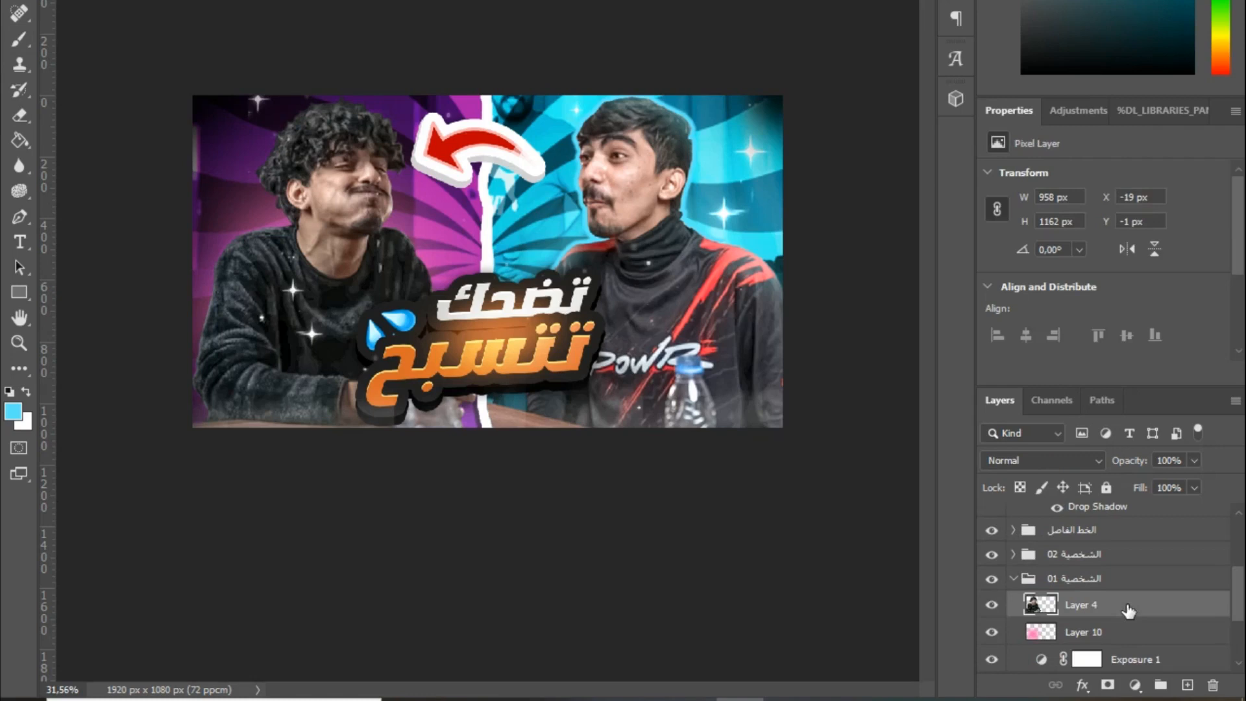
double_click(1129, 611)
left_click(571, 387)
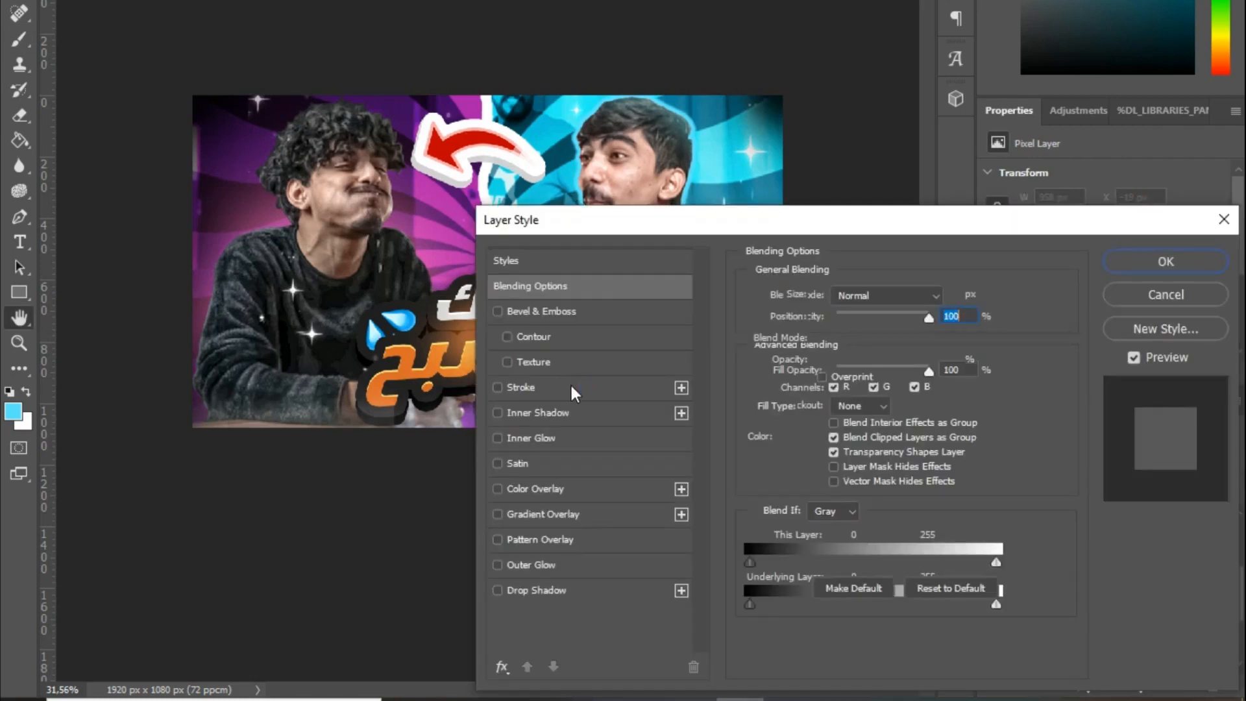
left_click(799, 436)
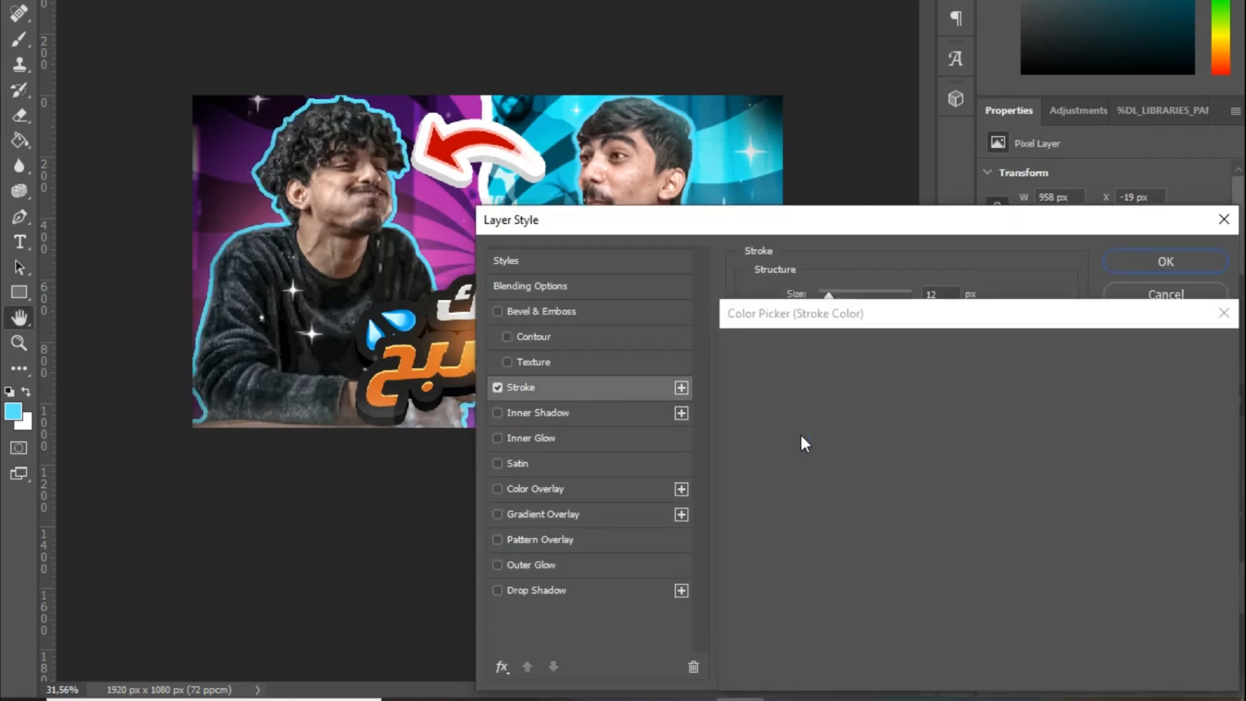
left_click(440, 224)
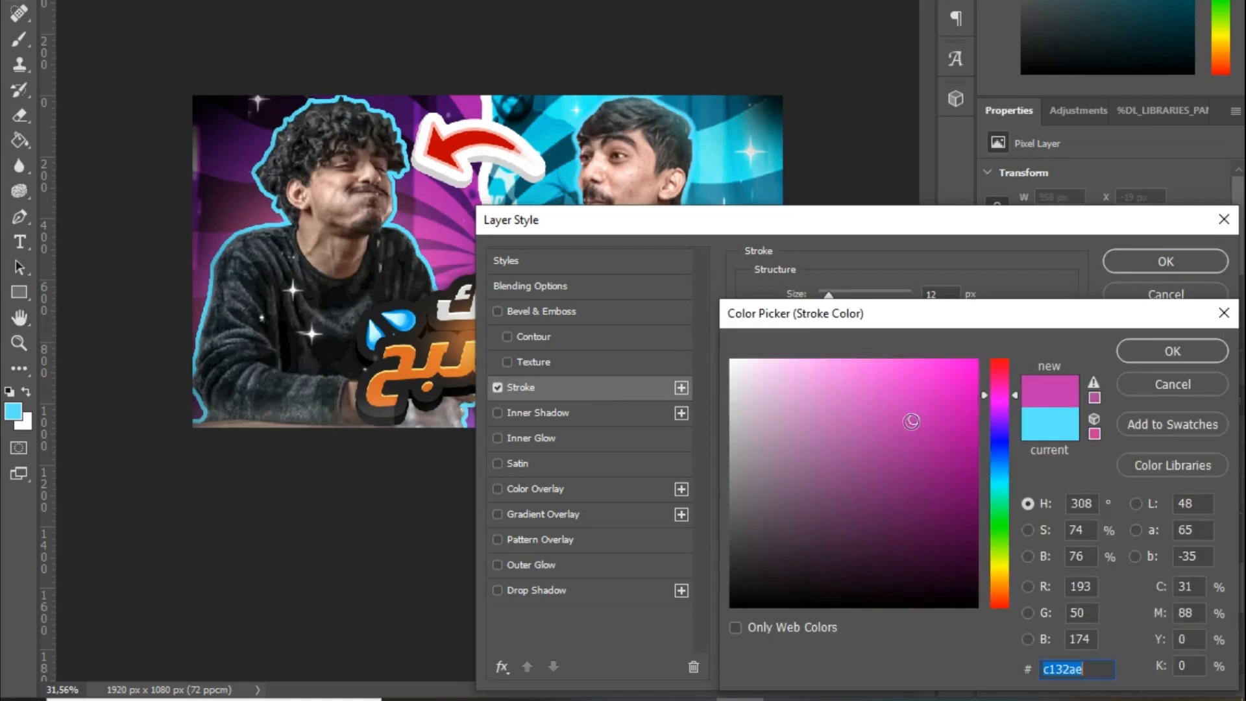
left_click(872, 360)
left_click_drag(1000, 395, 1000, 387)
left_click(1137, 356)
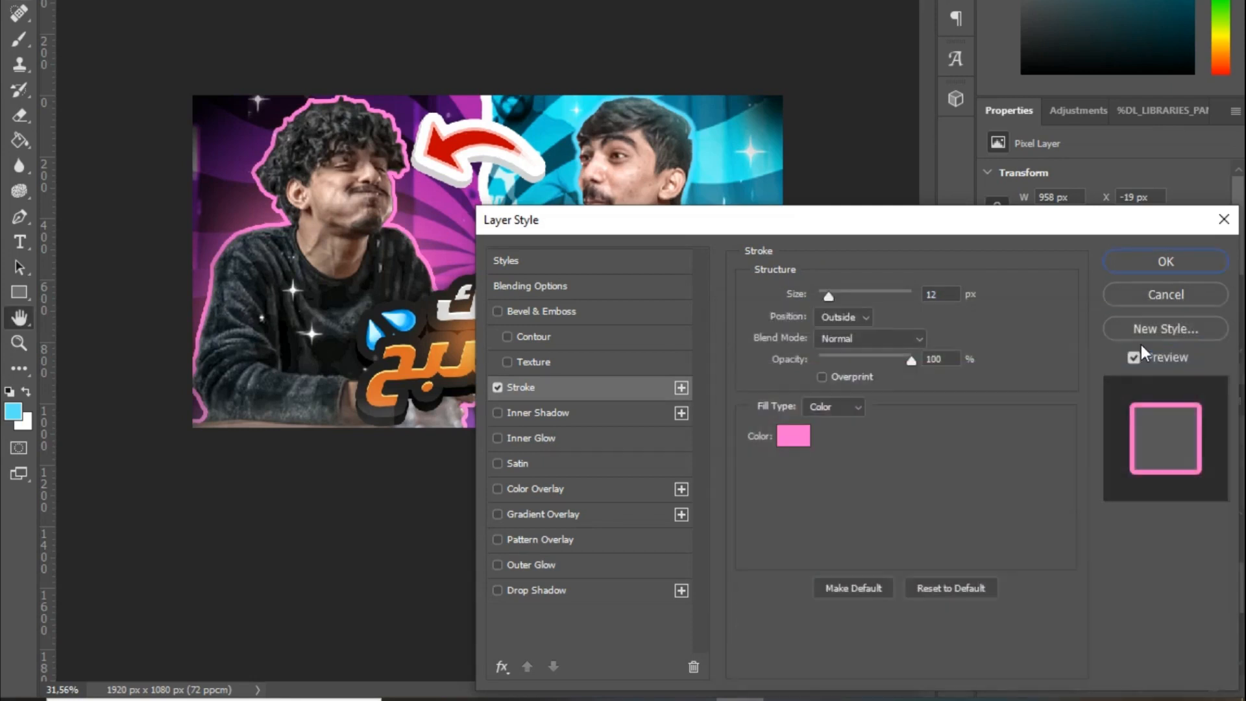
Set the pink stroke's size to 8 px and apply the layer style.
left_click_drag(828, 296, 828, 295)
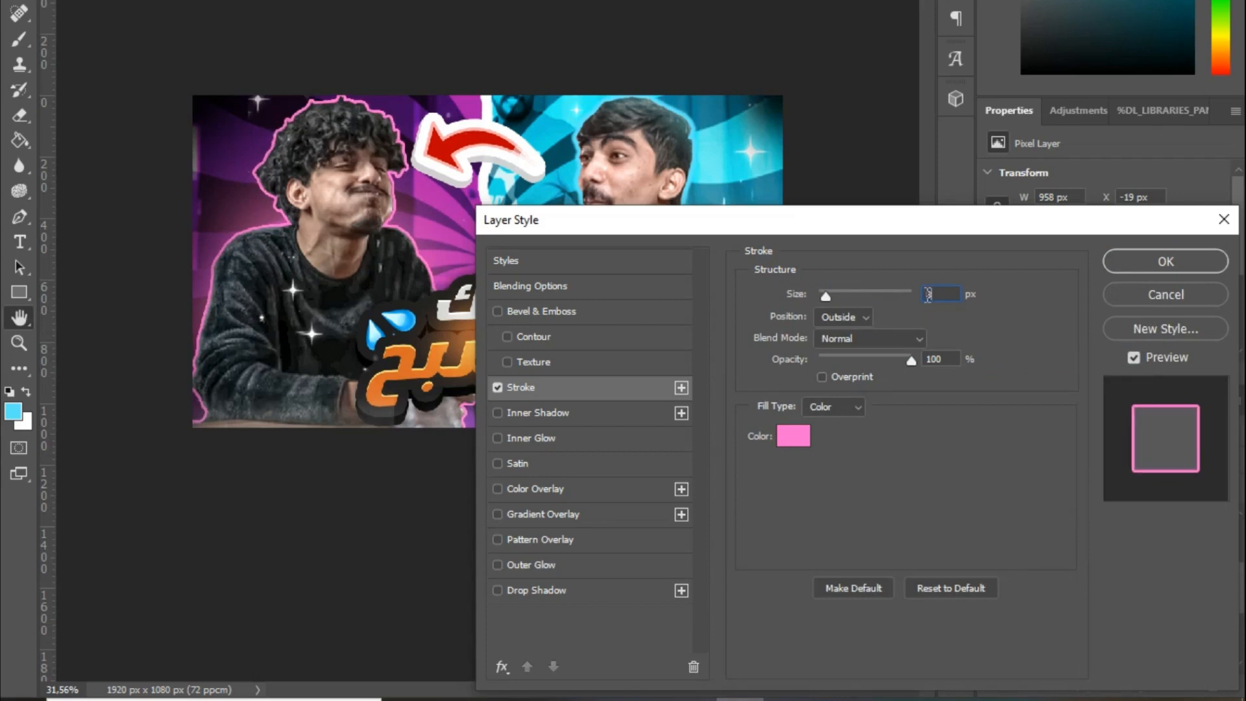
left_click(1162, 265)
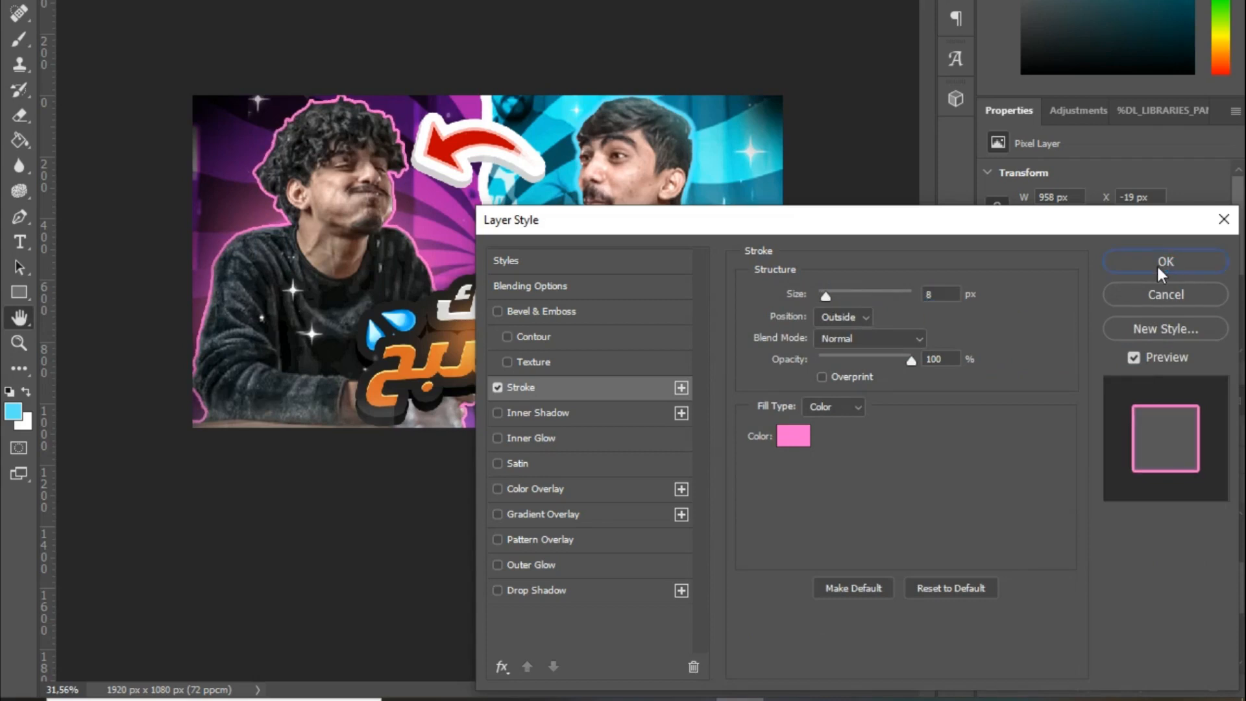
left_click(1160, 266)
Convert the Stroke effect of Layer 4 into its own separate layer and select that layer.
right_click(1097, 635)
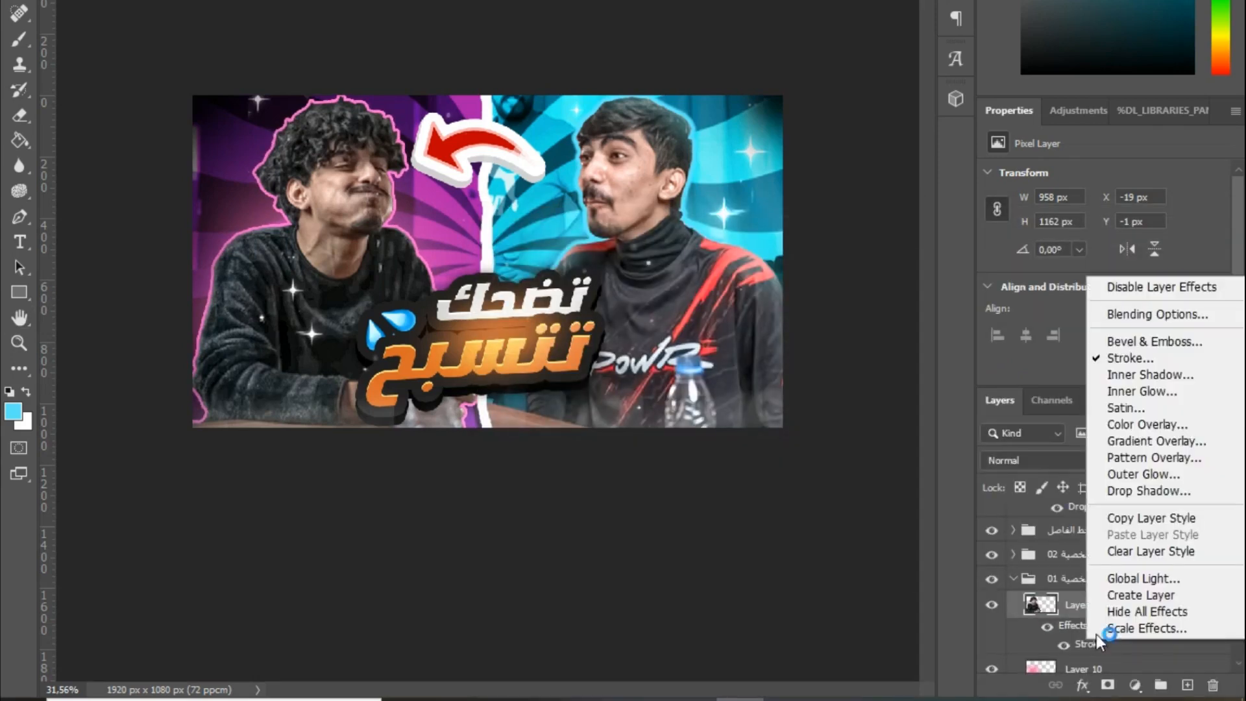
left_click(1140, 595)
left_click(1176, 638)
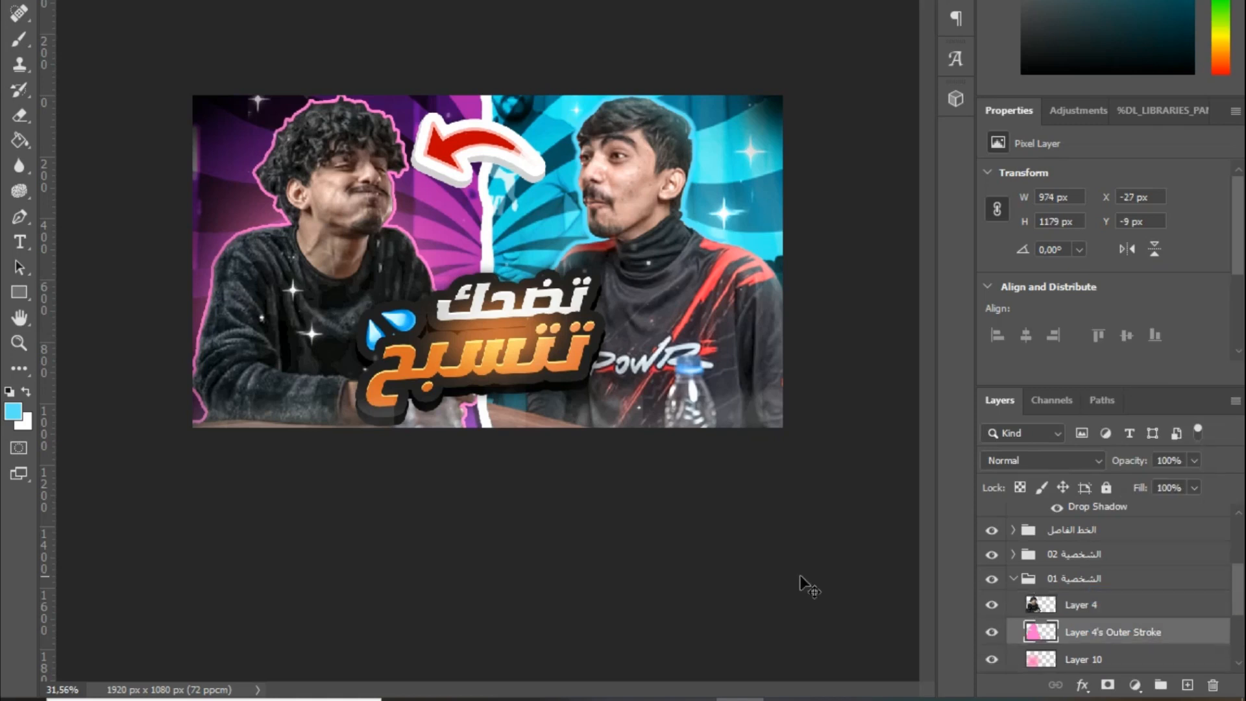
Apply a Gaussian Blur with a 3 px radius to Layer 4's separated outer stroke.
left_click(266, 0)
mouse_move(325, 2)
left_click(555, 67)
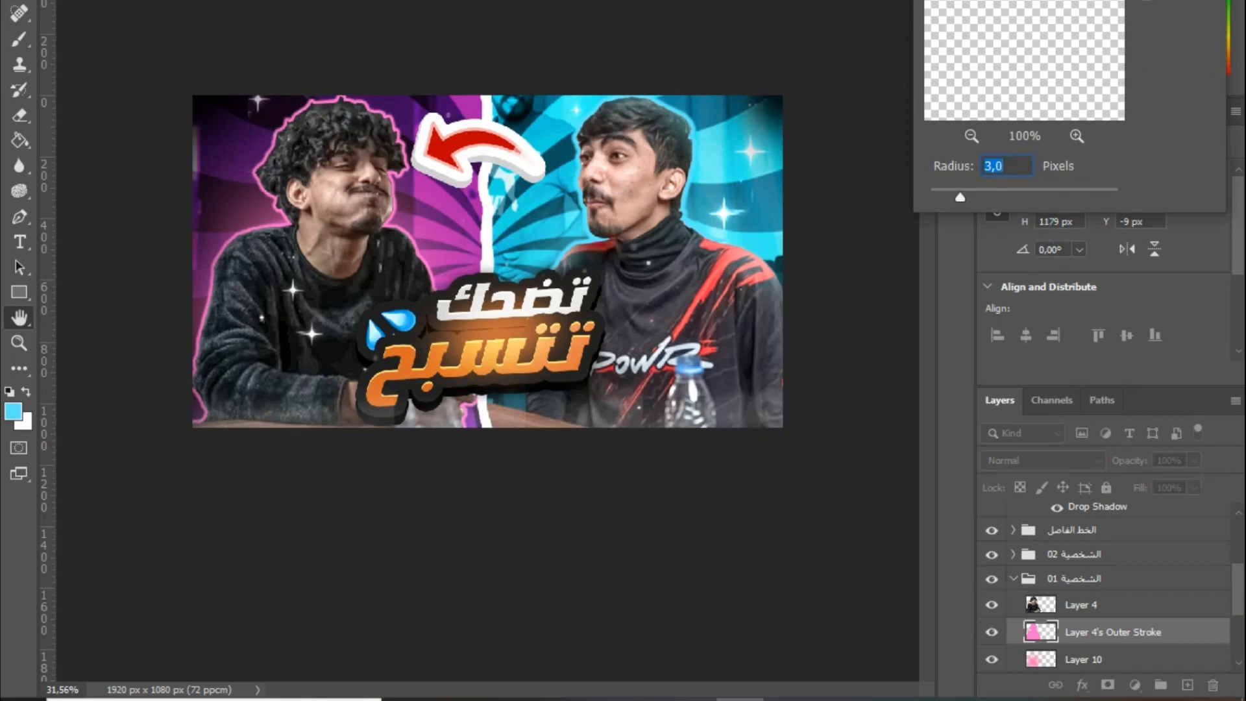
key("Return")
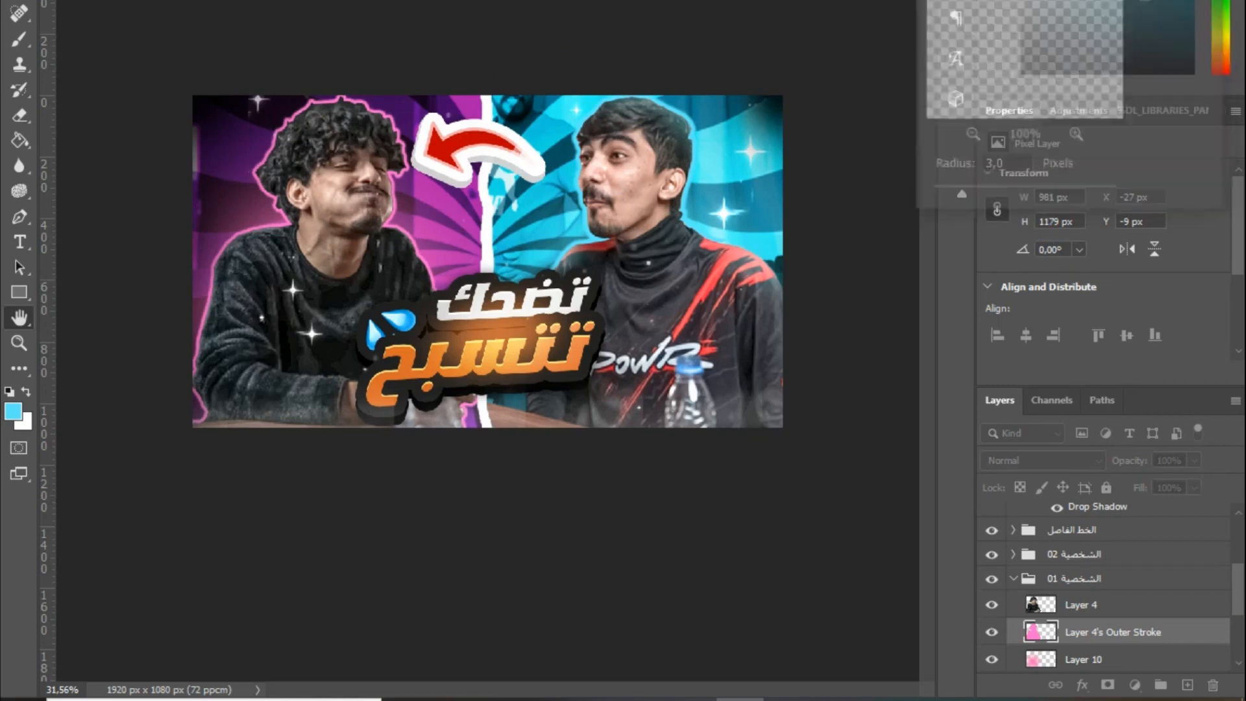
Erase the blurred pink outline around the lower arms of the curly-haired cutout.
right_click(19, 114)
left_click(97, 115)
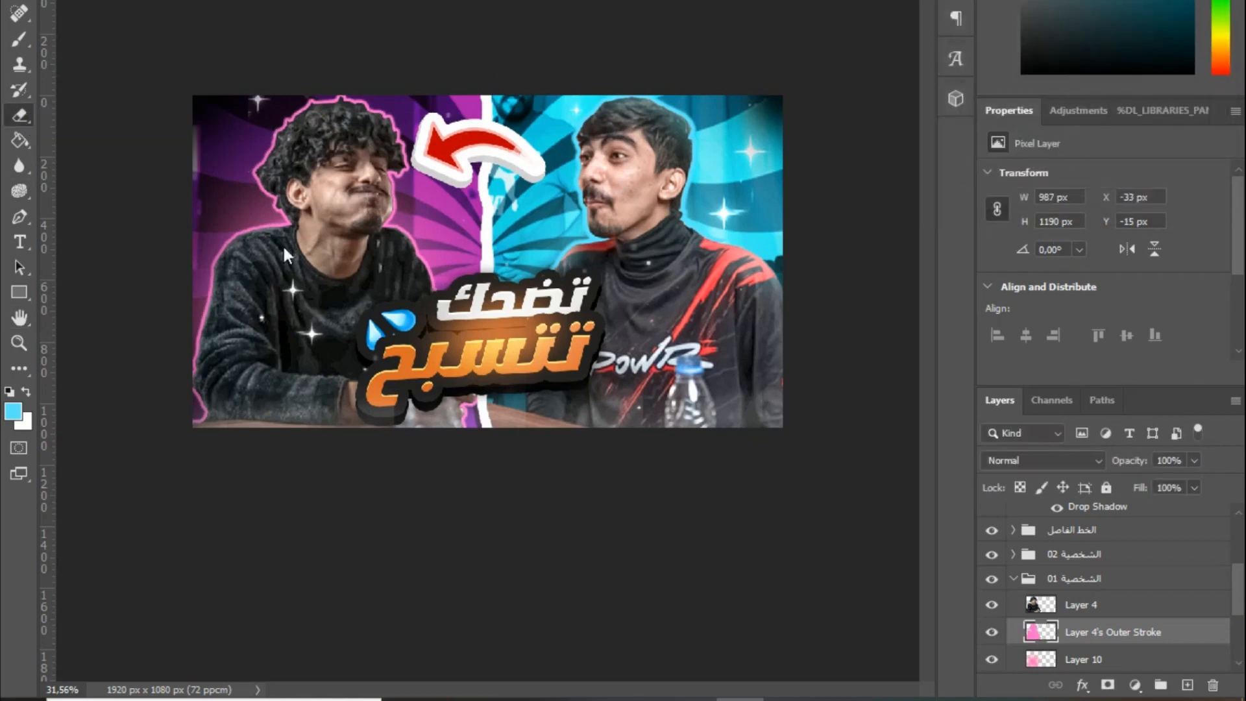
mouse_move(161, 438)
left_mouse_down()
mouse_move(175, 431)
mouse_move(167, 453)
left_mouse_up()
left_click_drag(164, 365, 97, 465)
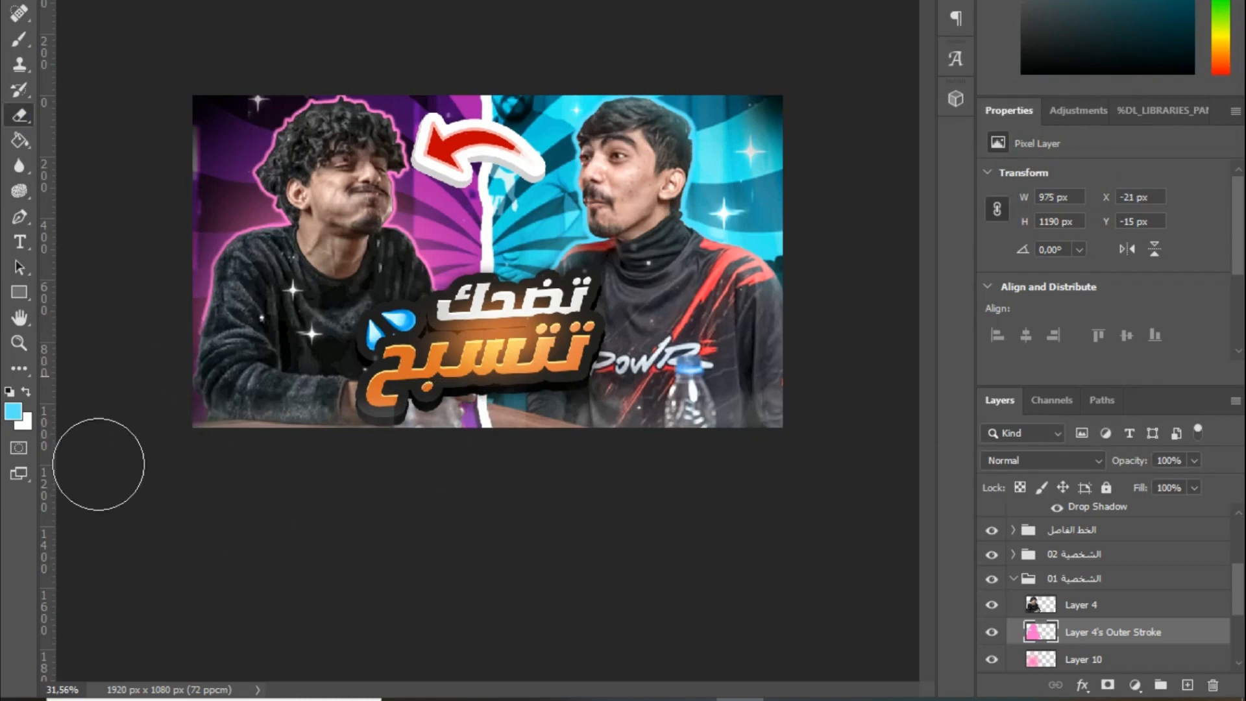
left_click(68, 0)
left_click(97, 0)
left_click(69, 0)
left_click(97, 0)
scroll(283, 367, "down", 2)
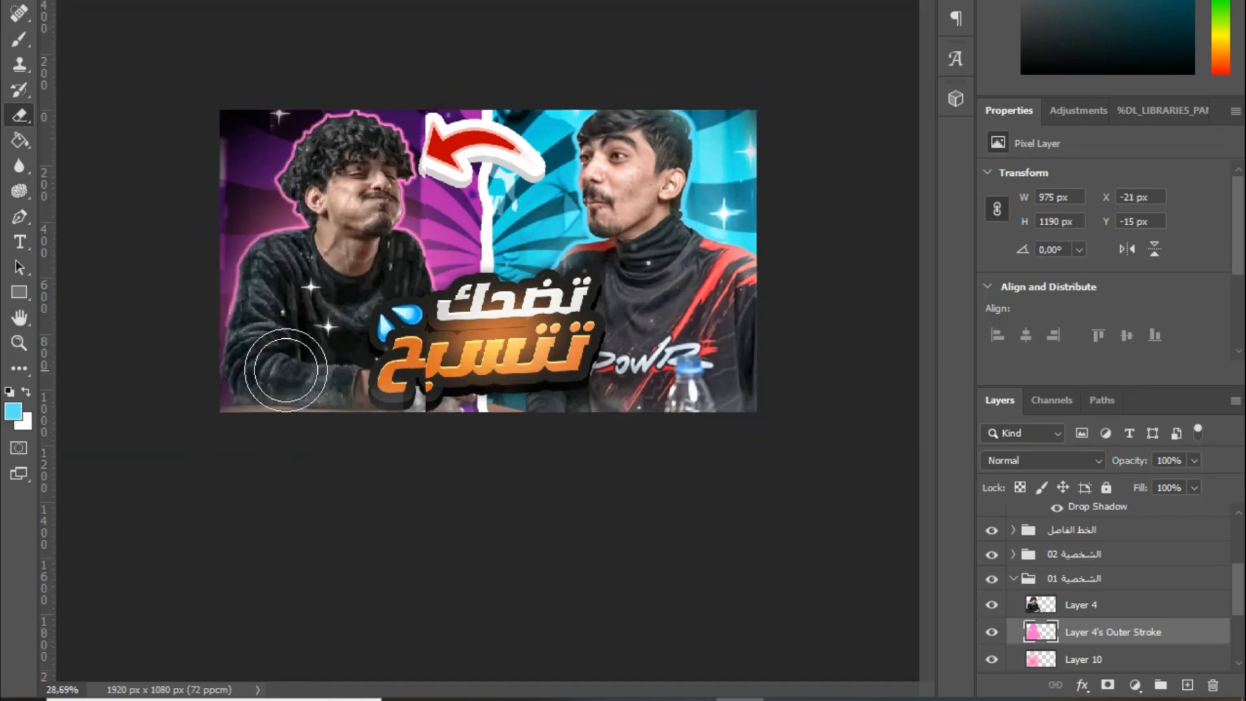
scroll(284, 367, "up", 3)
Add a Linear Dodge (Add) layer above Layer 4 for brushing with the outline's pink, #fc6dcf, as foreground color.
left_click(1111, 614)
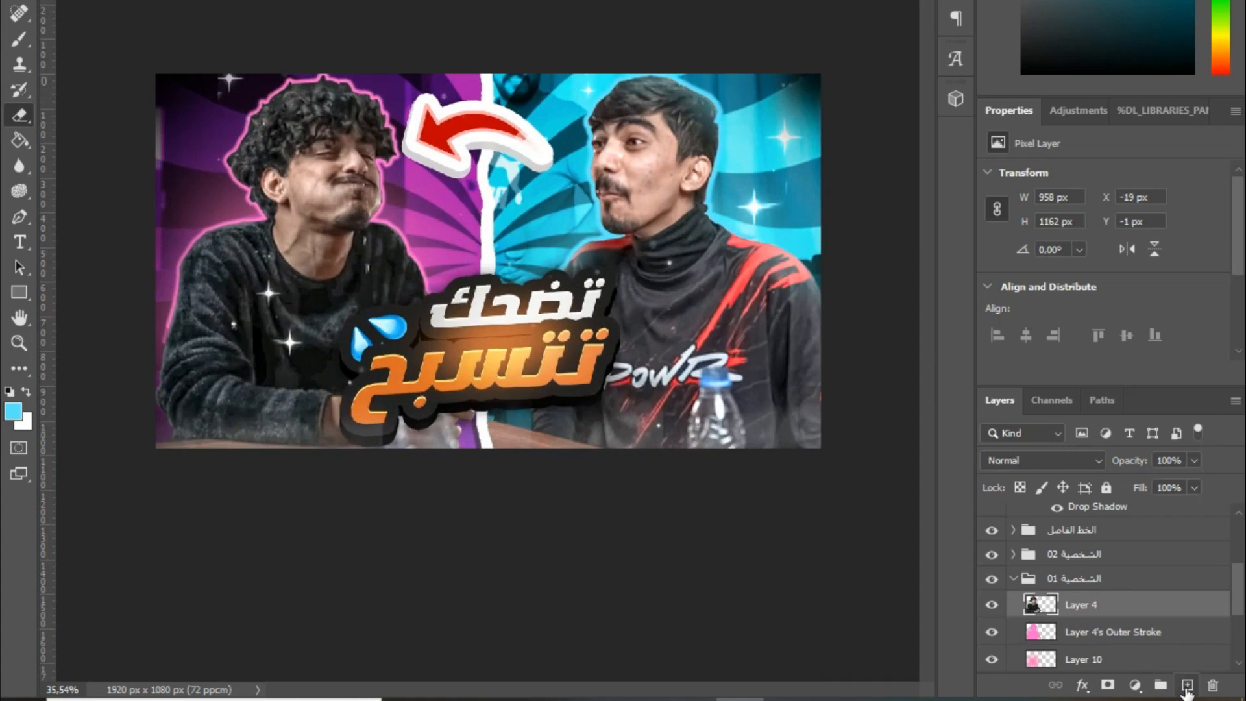
left_click(1187, 685)
left_click(14, 413)
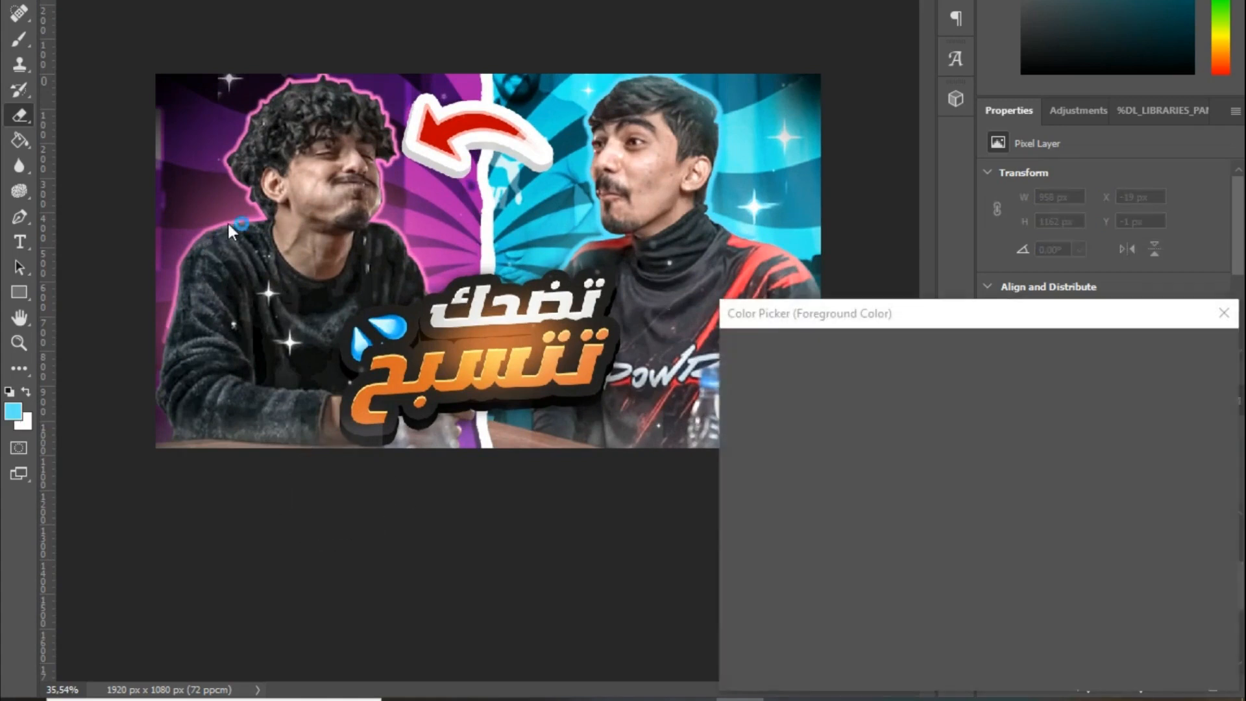
left_click(260, 219)
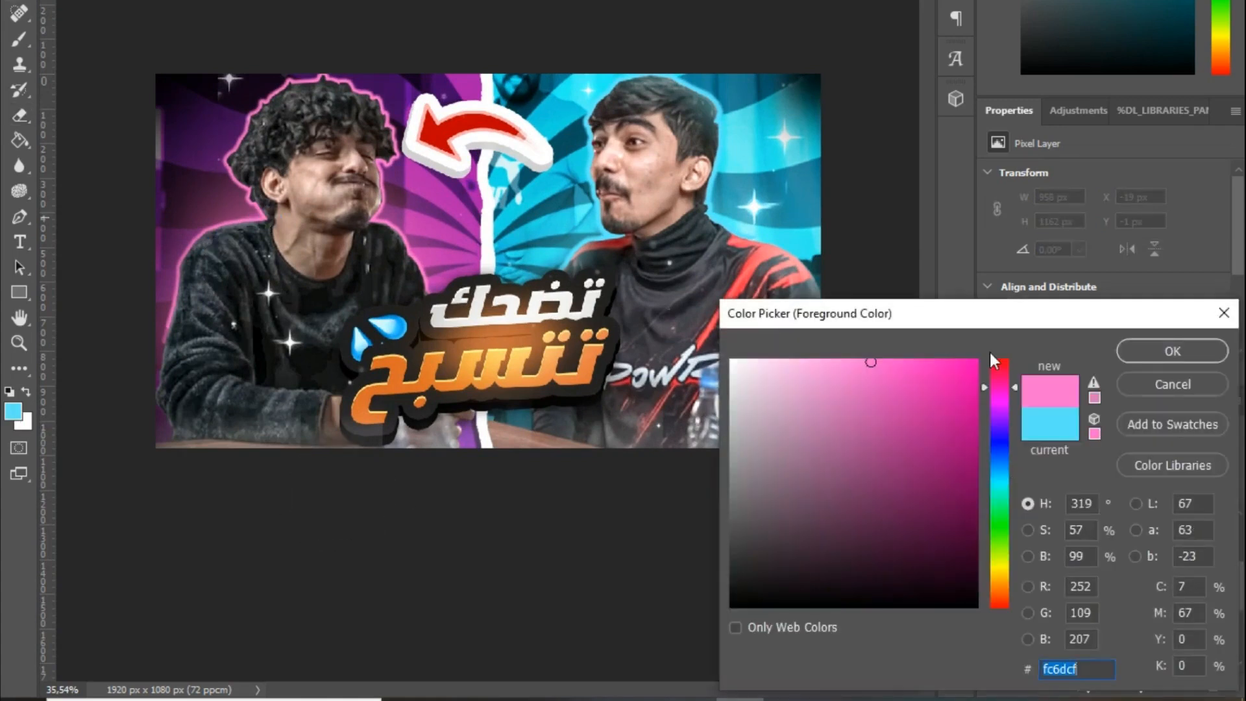
left_click(1190, 356)
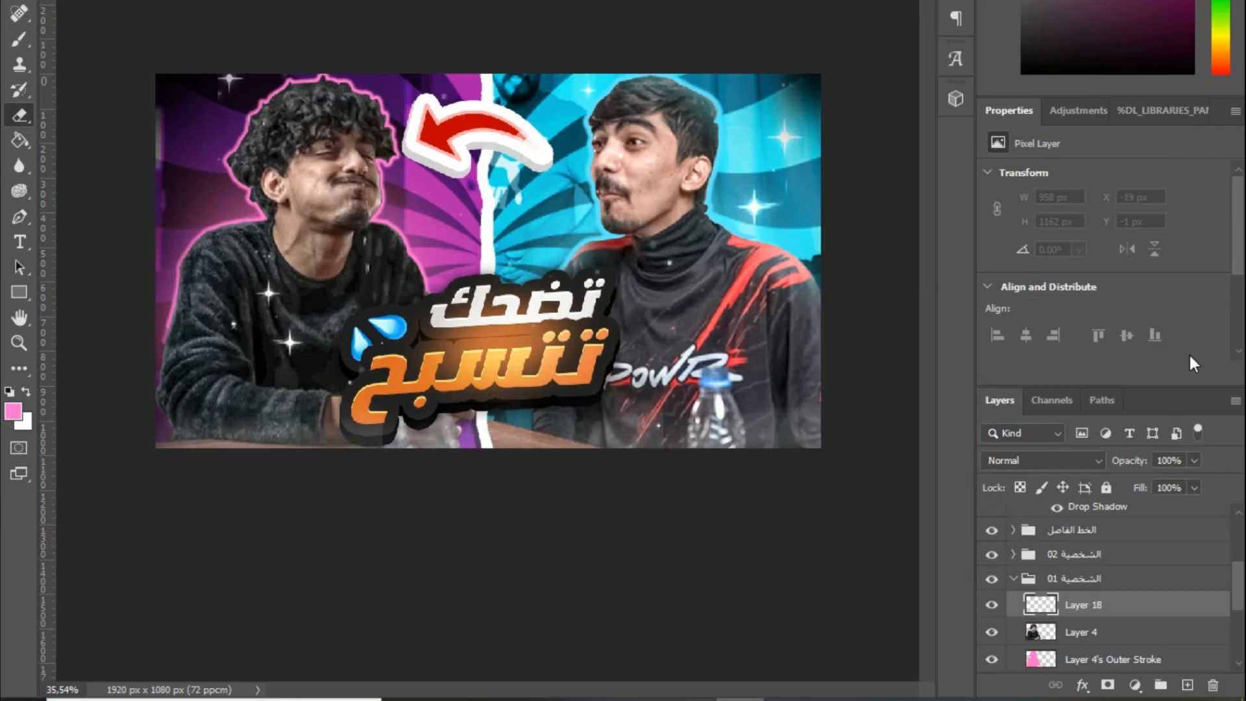
left_click(24, 41)
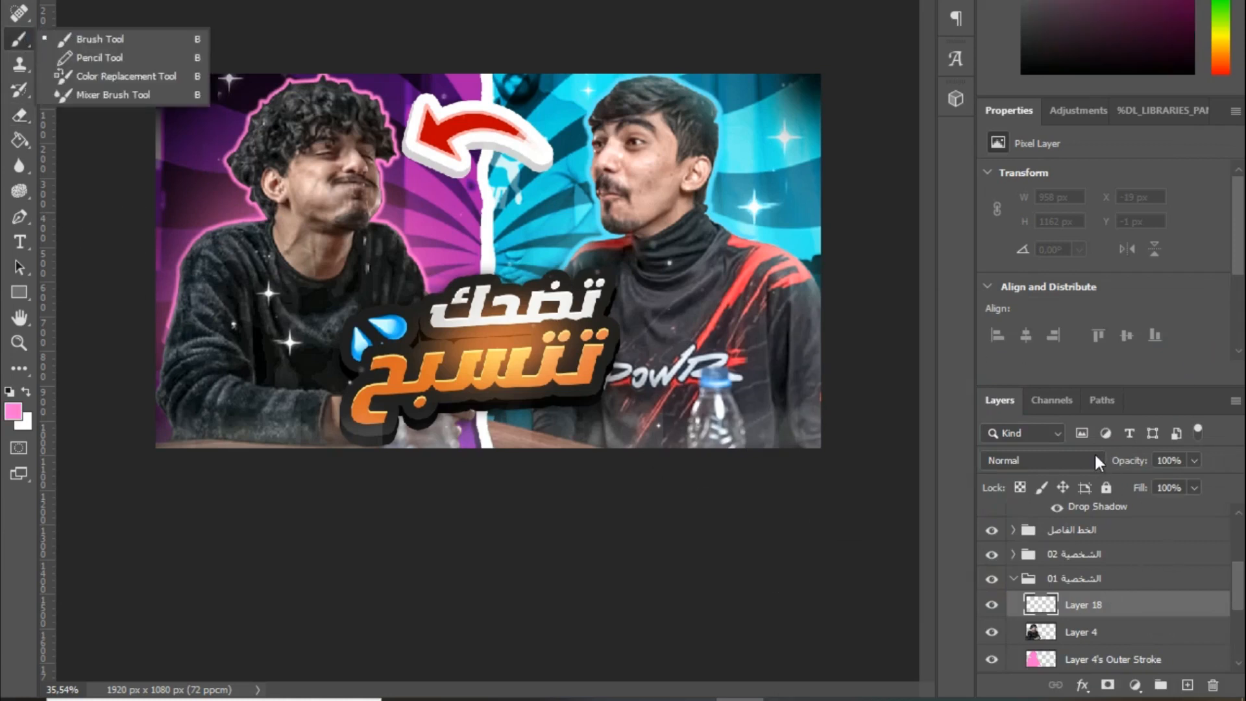
left_click(1094, 460)
left_click(1058, 409)
Clip the new layer to Layer 4 and brush soft pink light along both sides of the cutout's hair and shoulders.
left_click(1021, 616, "alt")
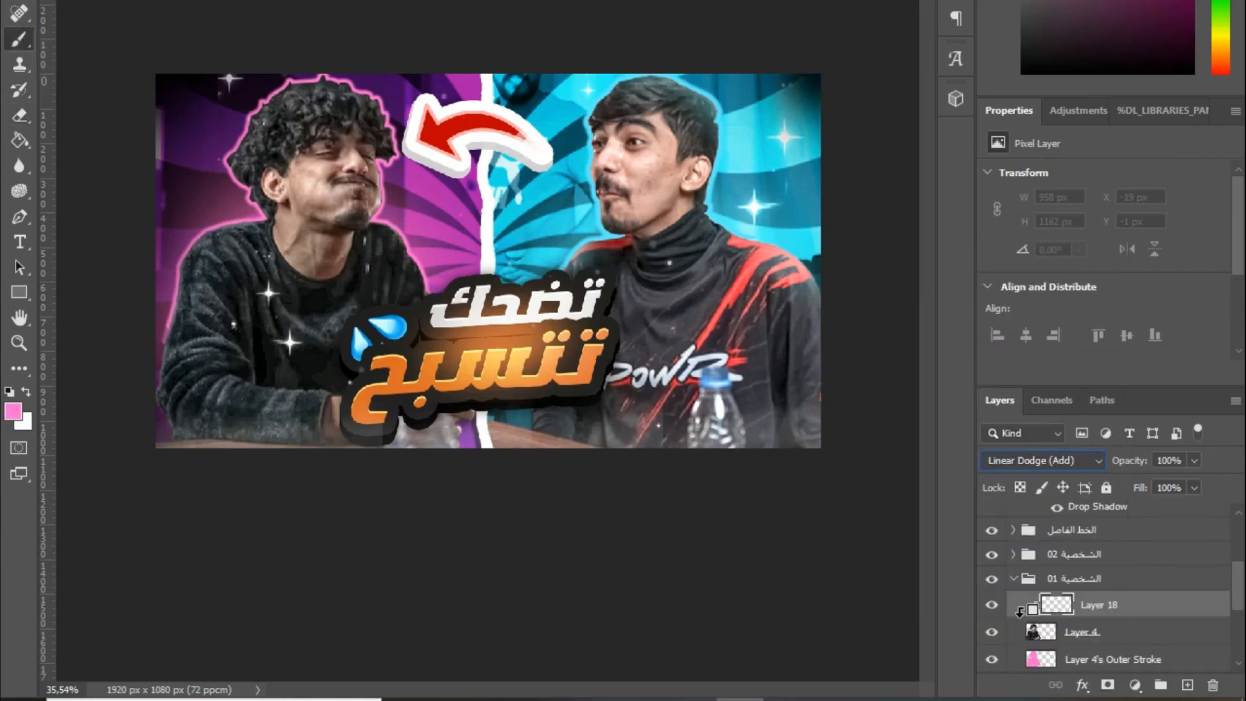
left_click_drag(209, 169, 155, 257)
left_click_drag(426, 219, 468, 271)
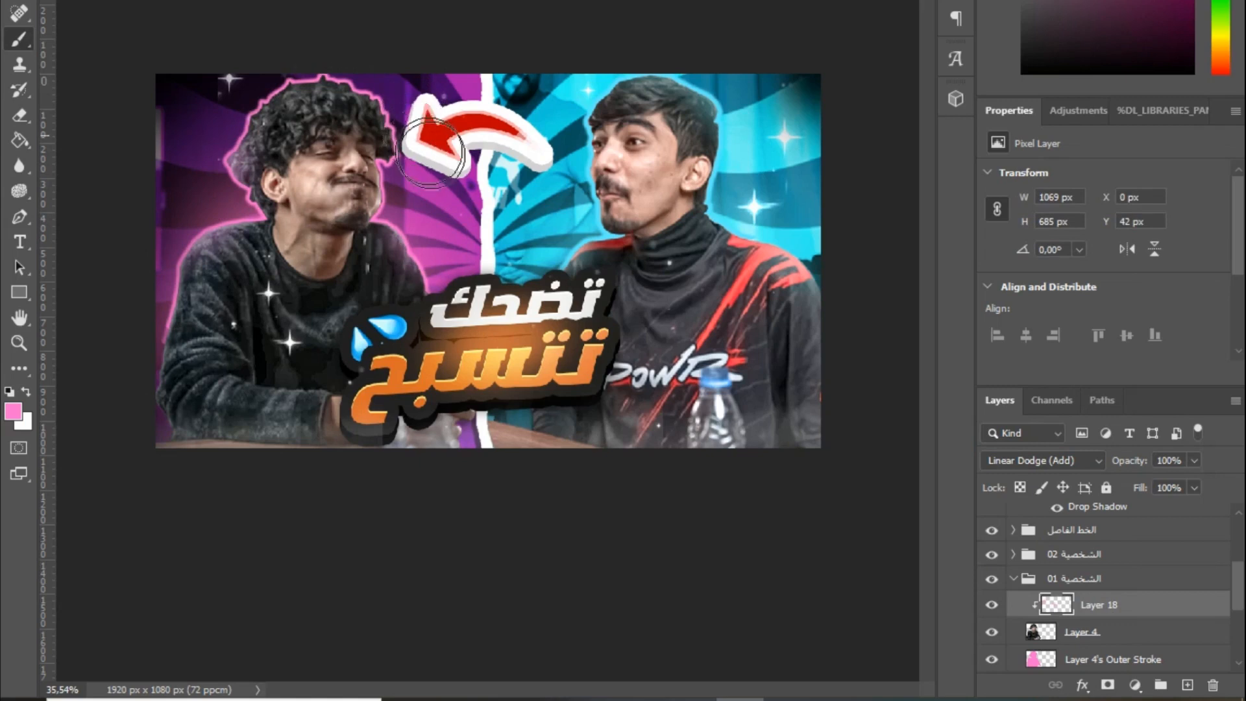
Brush additional soft pink light on Layer 18 around the curly-haired cutout's hair and along his outer shoulder and arm.
left_click_drag(430, 153, 438, 137)
left_click_drag(253, 88, 199, 151)
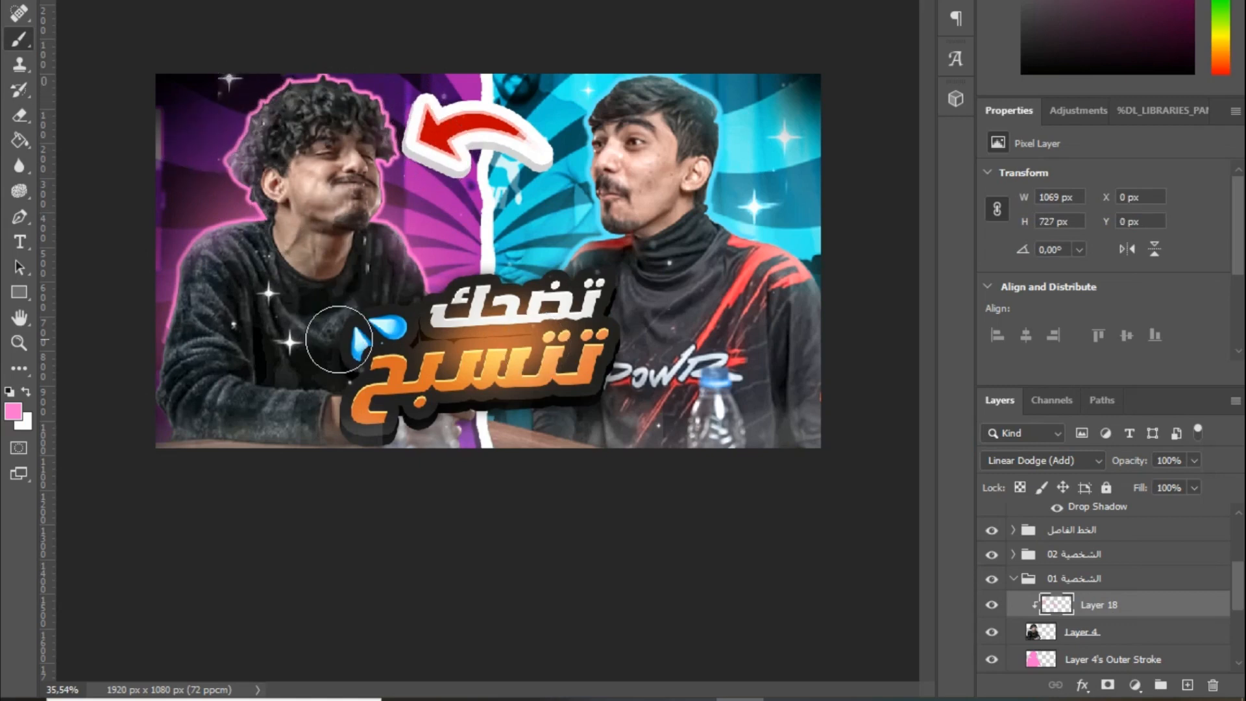
right_click(20, 115)
left_click(97, 114)
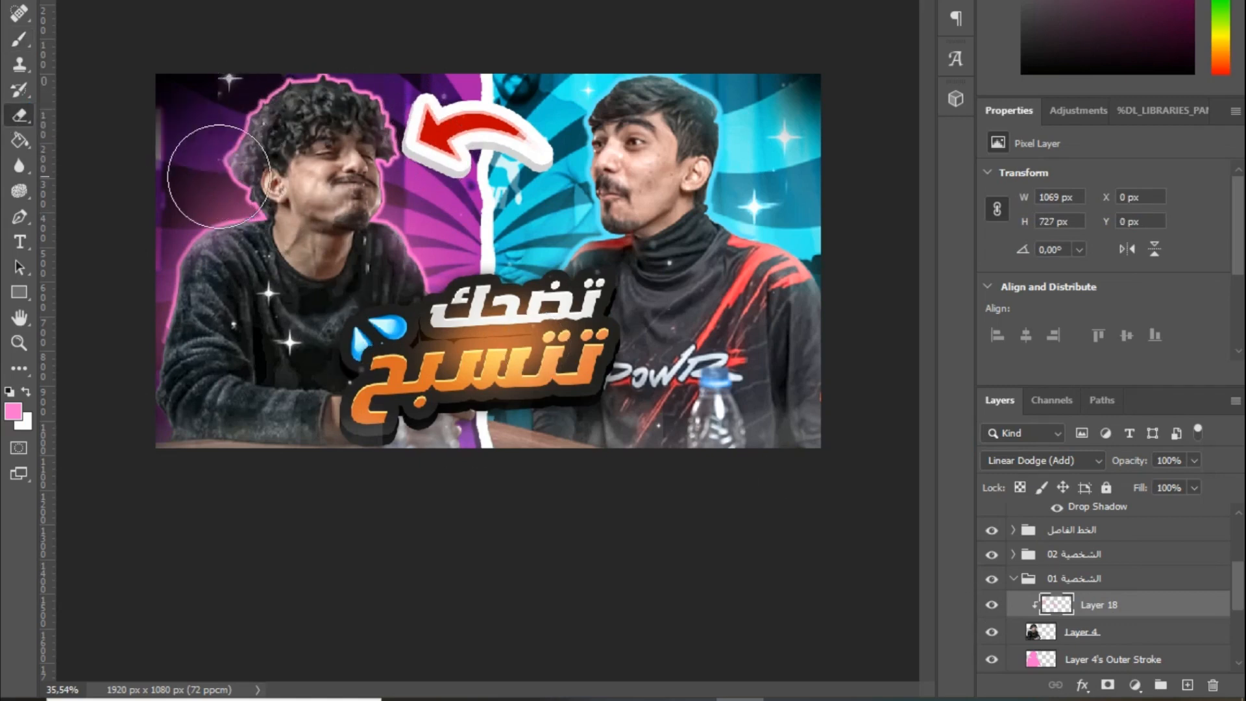
key("b")
left_click_drag(199, 182, 152, 298)
scroll(416, 295, "down", 2)
scroll(333, 275, "up", 1)
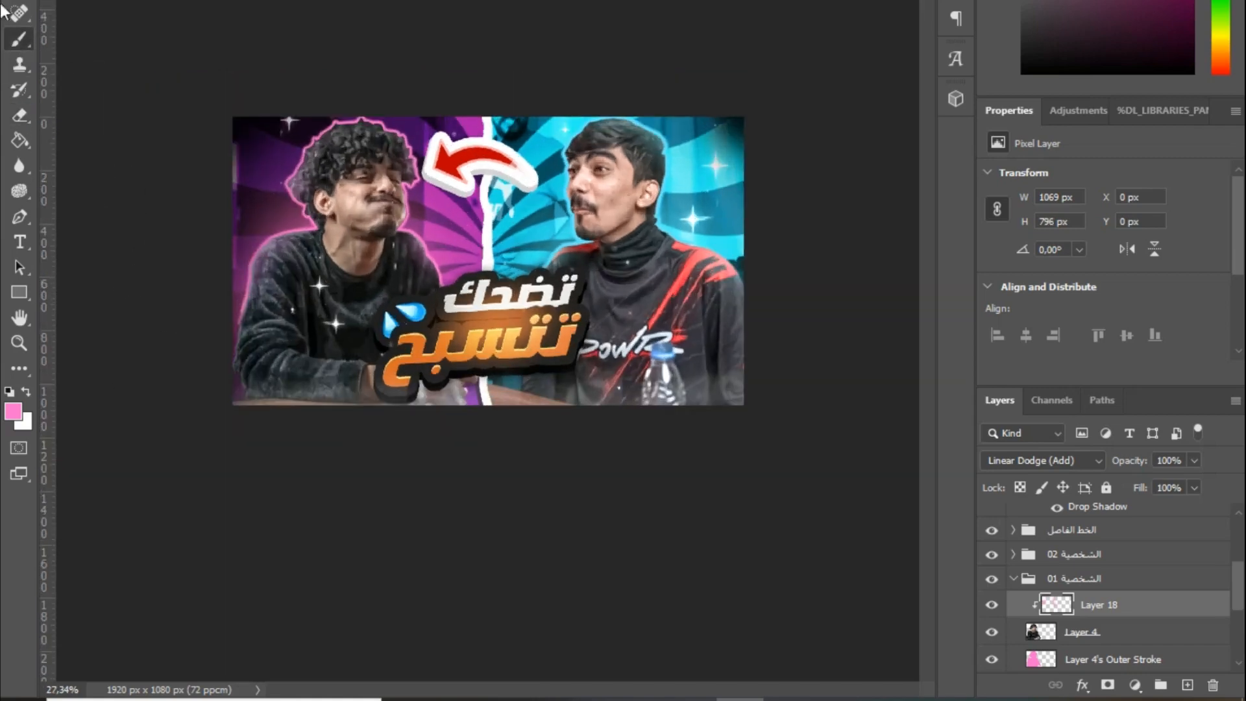
key("v")
scroll(485, 250, "down", 1)
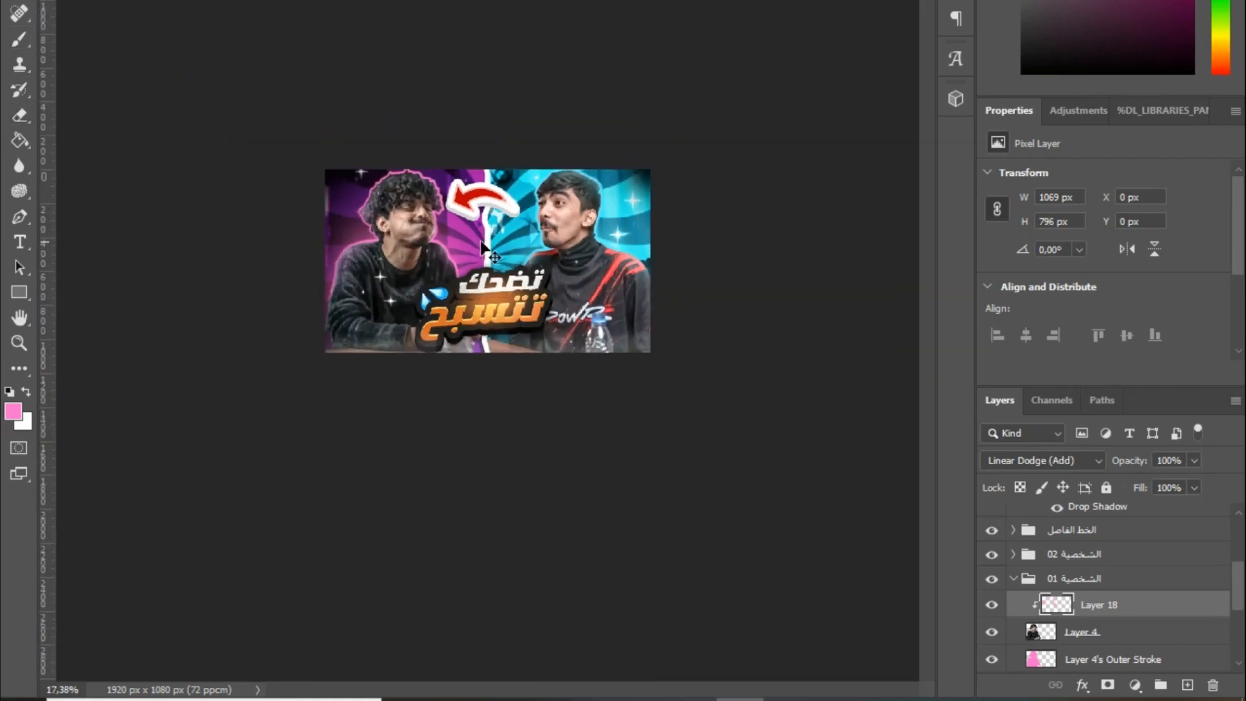
scroll(487, 260, "up", 2)
Collapse the الشخصية 01 group and apply a 5 px Gaussian Blur to Layer 5, the blue background photo in the الشخصية 02 group.
left_click(1014, 575)
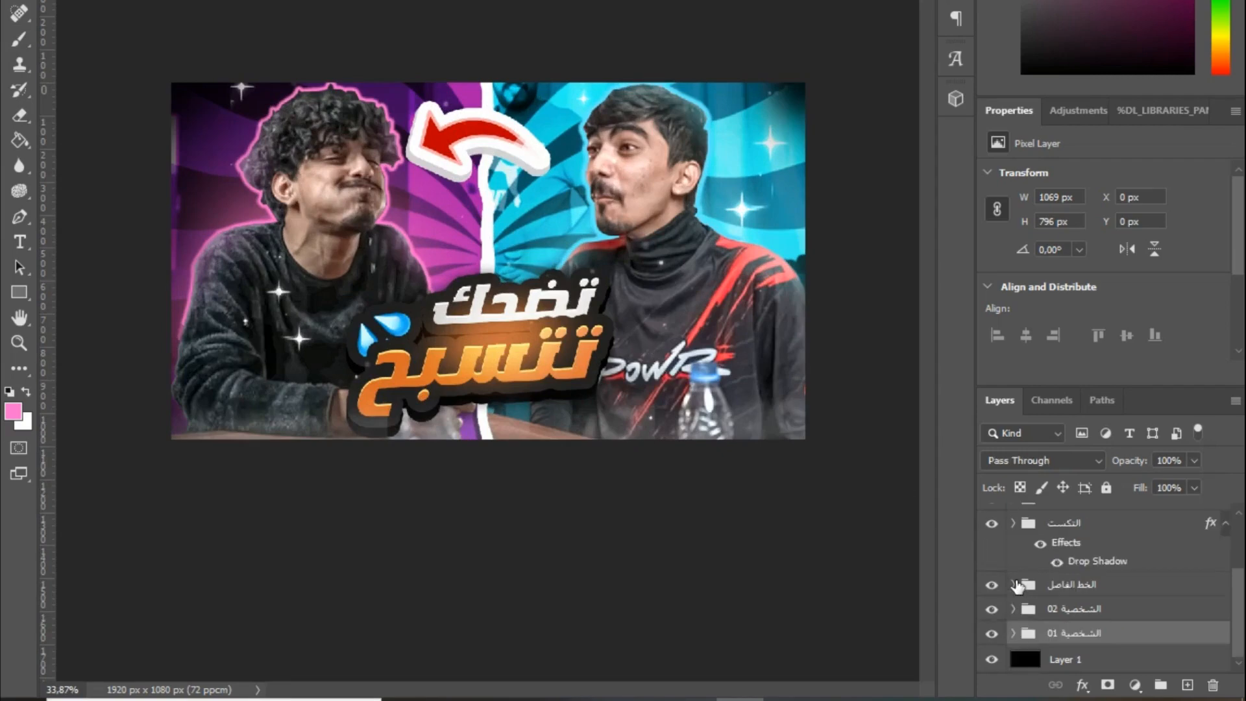
scroll(1017, 588, "up", 2)
scroll(480, 332, "up", 2)
scroll(480, 333, "down", 3)
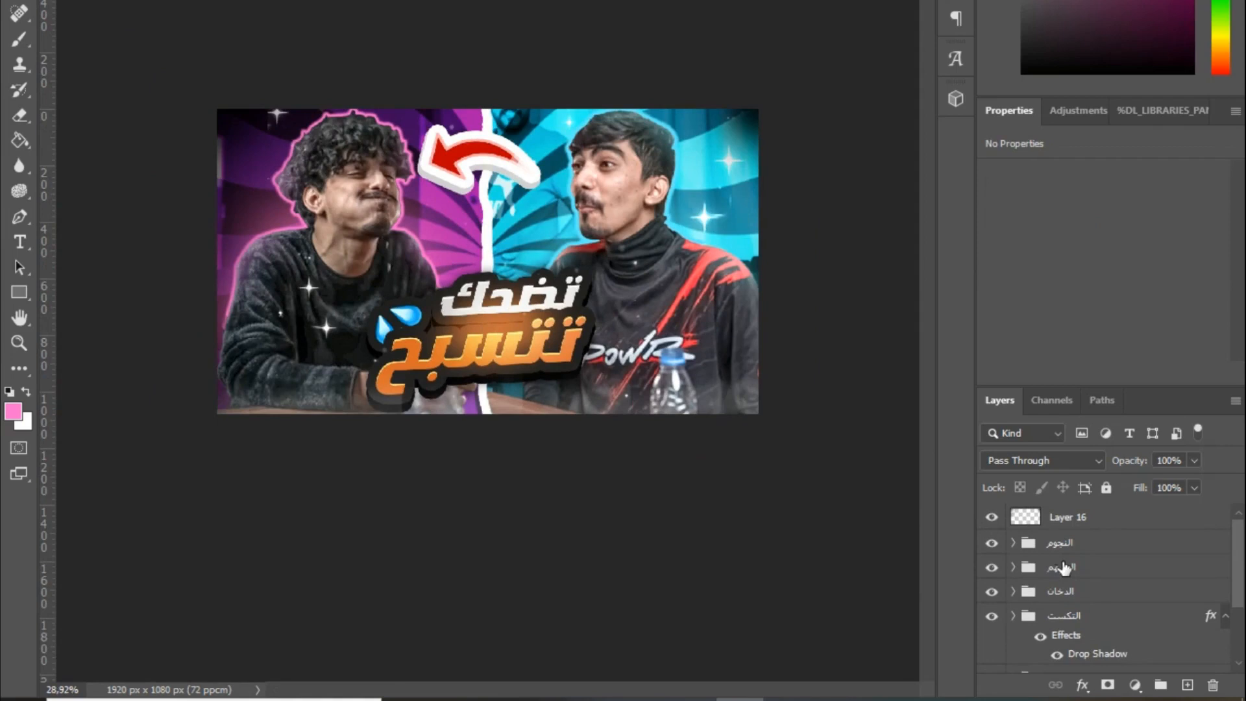
scroll(1038, 622, "down", 3)
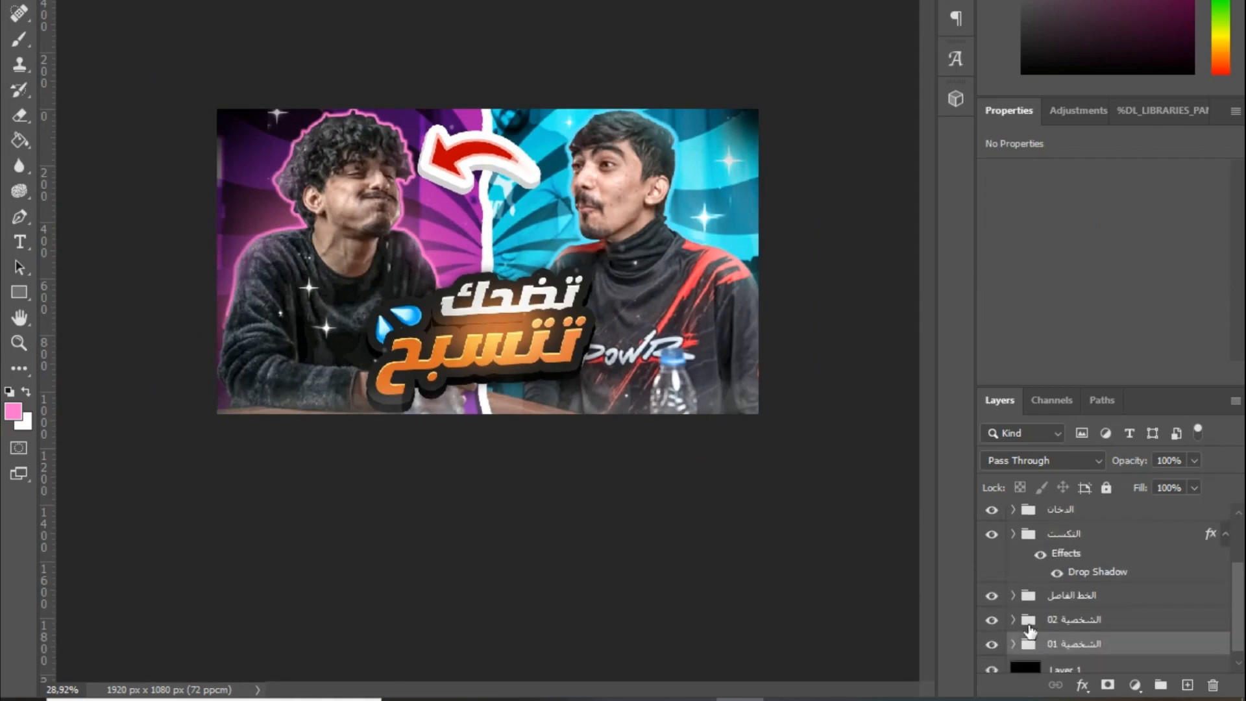
left_click(1013, 619)
scroll(1012, 616, "down", 3)
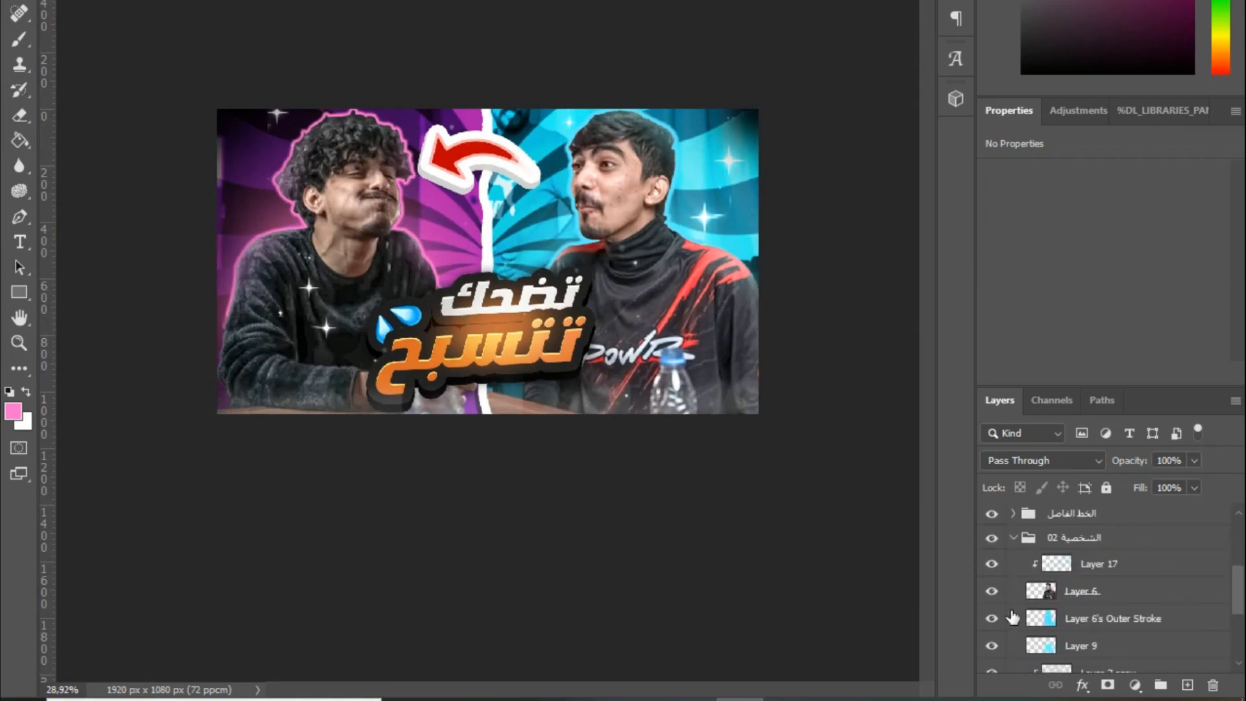
scroll(1012, 542, "down", 5)
left_click(1133, 619)
left_click(276, 13)
mouse_move(480, 260)
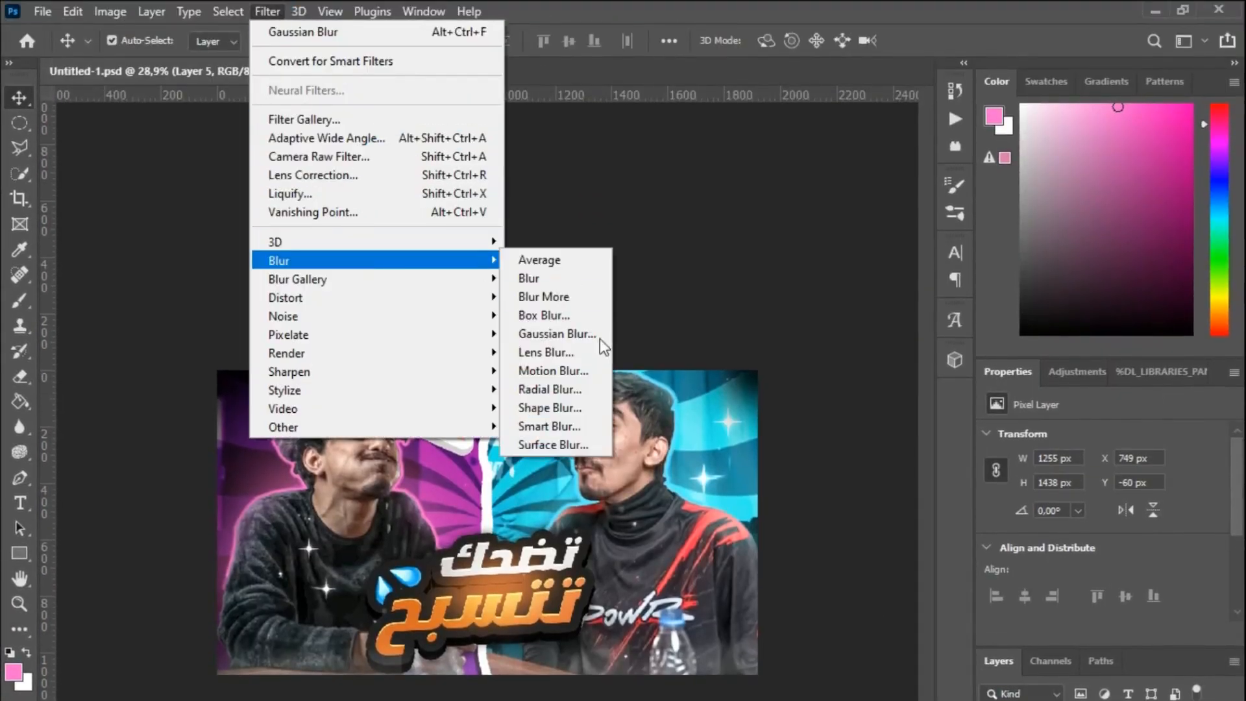
left_click(598, 338)
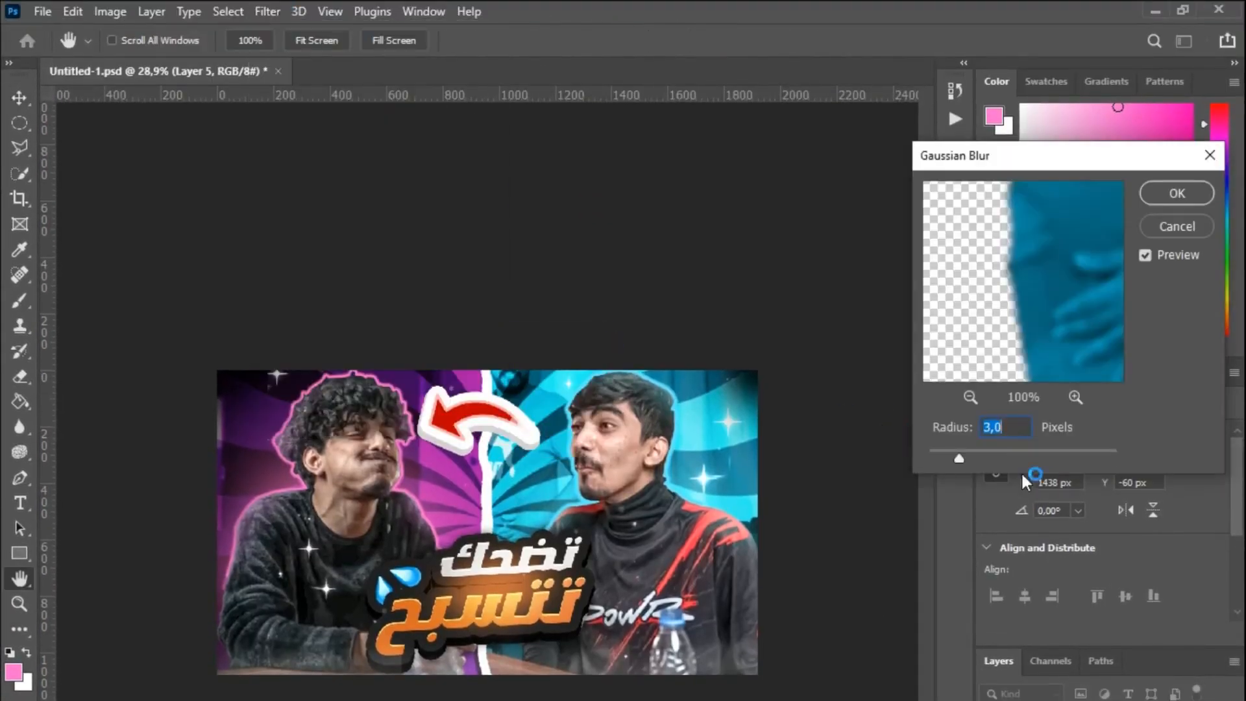
left_click_drag(954, 458, 979, 458)
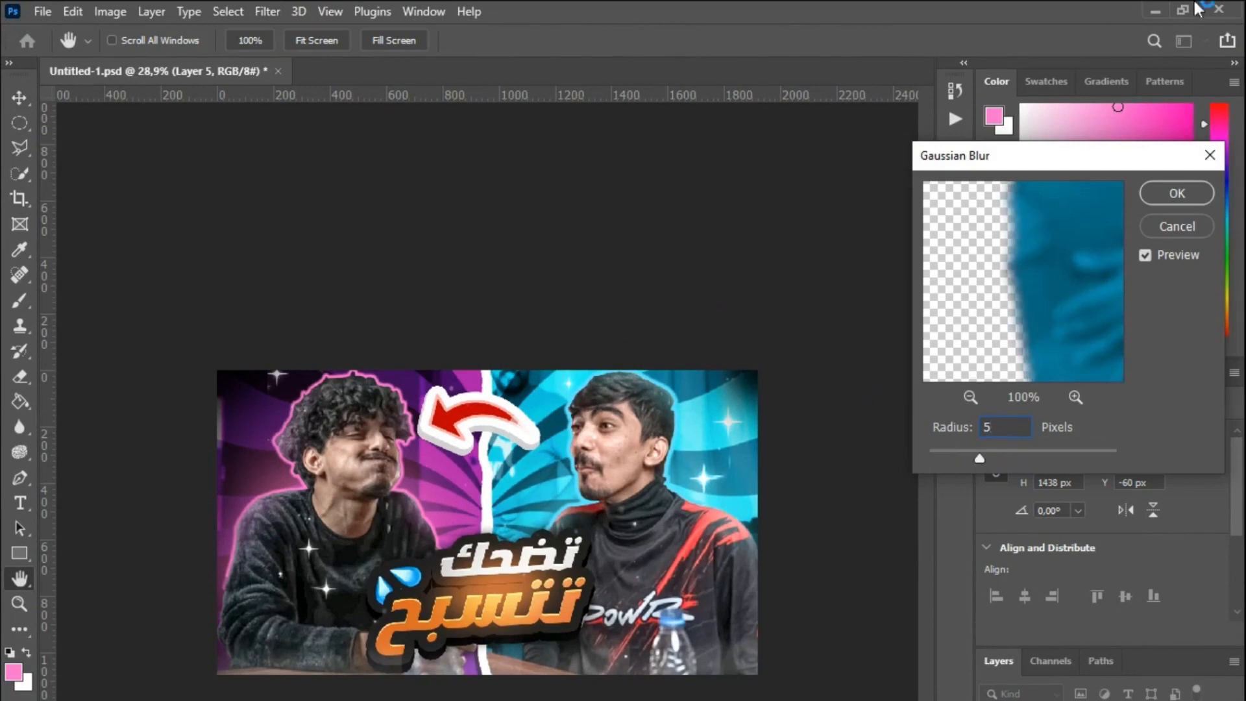
left_click(1184, 199)
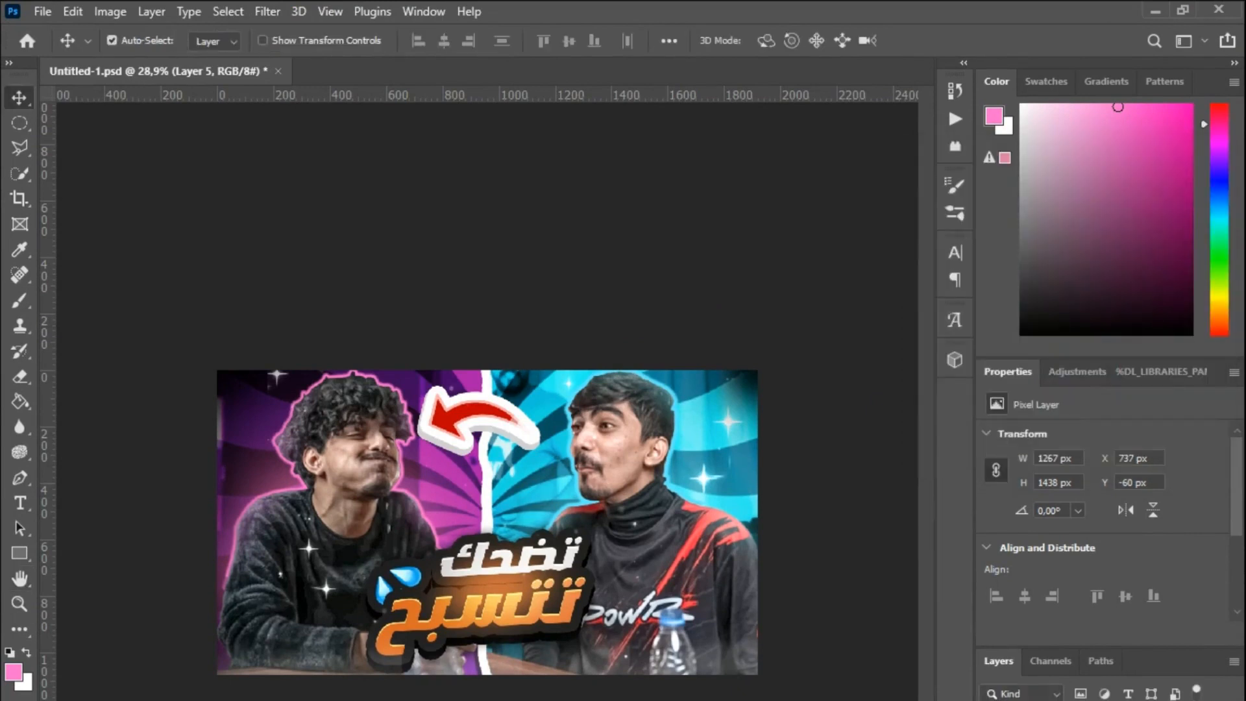
Apply a Gaussian Blur with a 5 px radius to Layer 3, the purple-side background photo, and close its group.
left_click(272, 24)
mouse_move(361, 258)
left_click(548, 332)
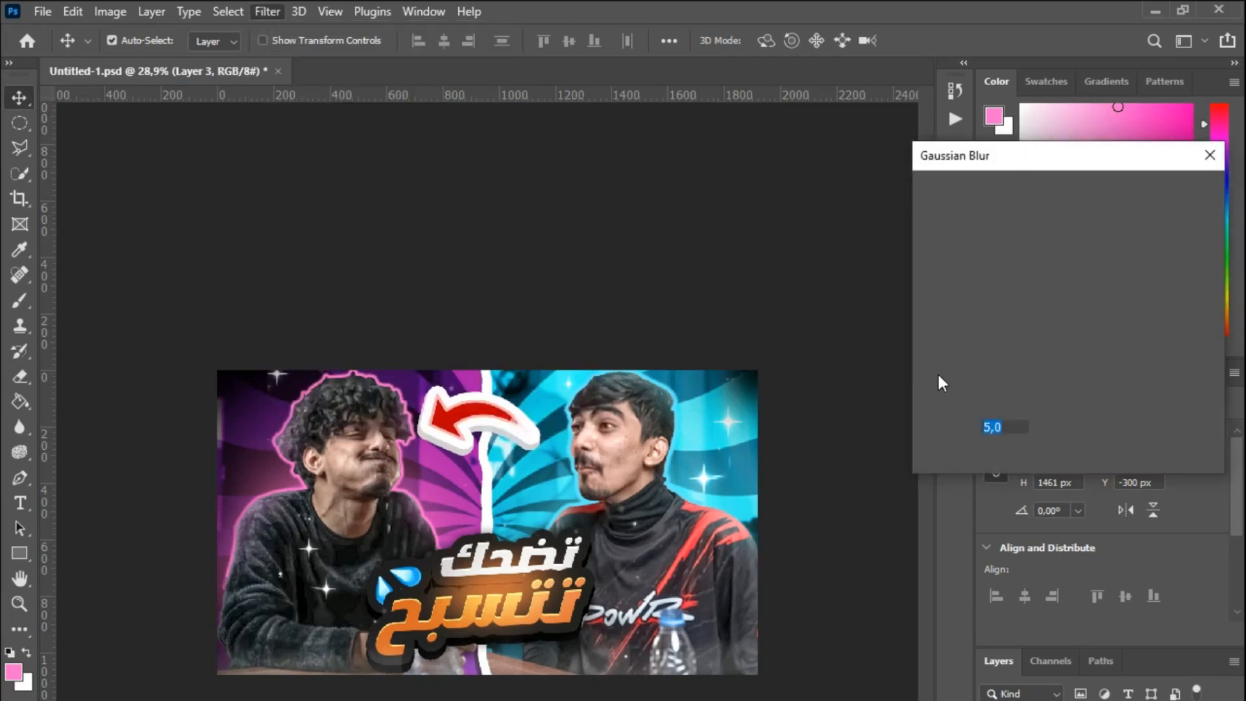
left_click(1163, 192)
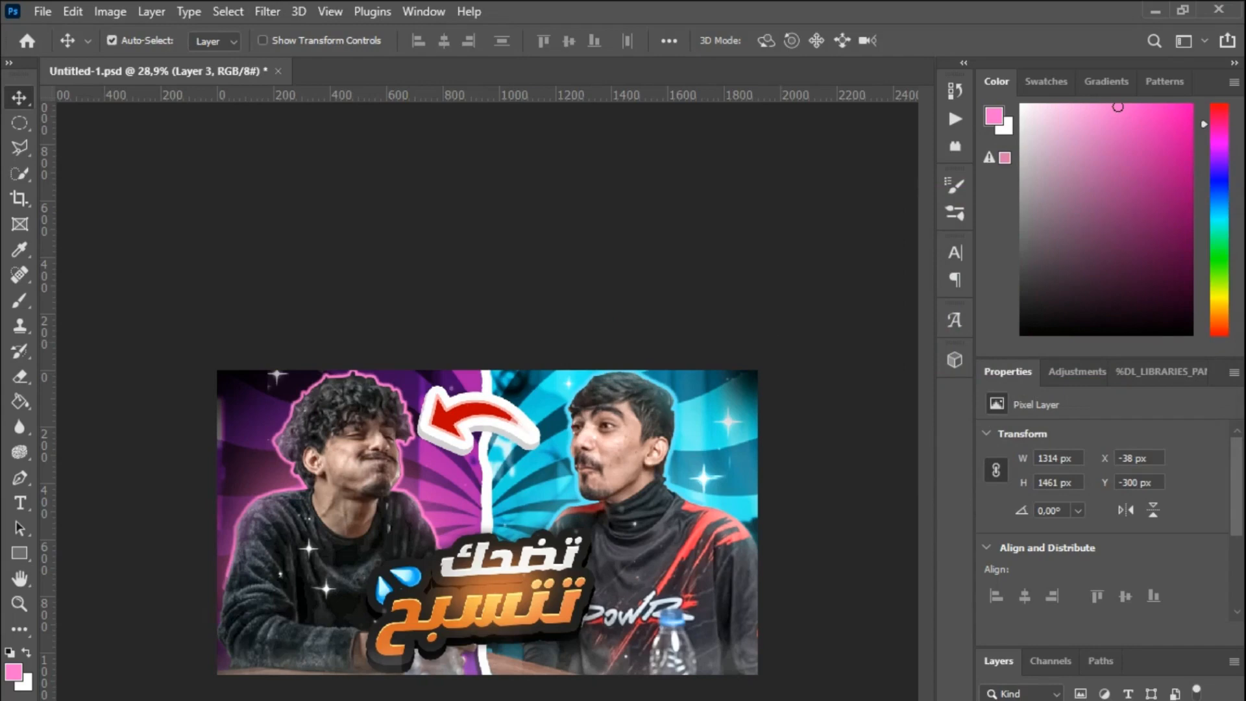
left_click(1064, 699)
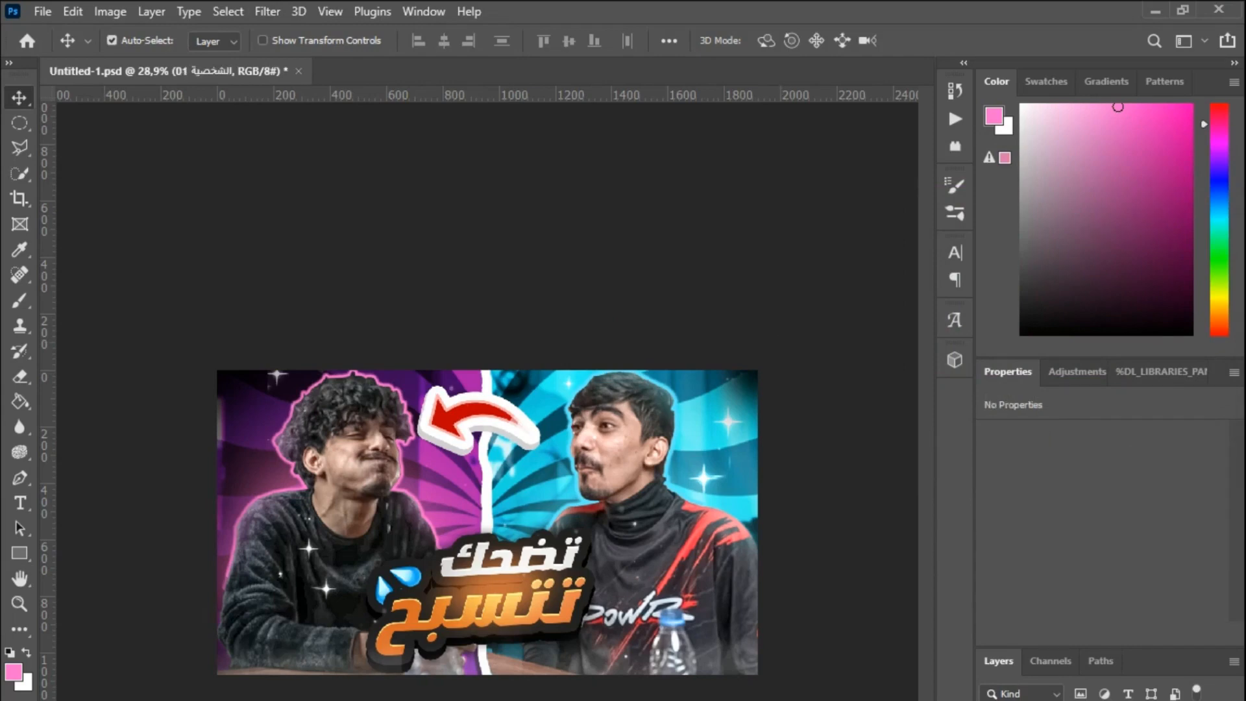